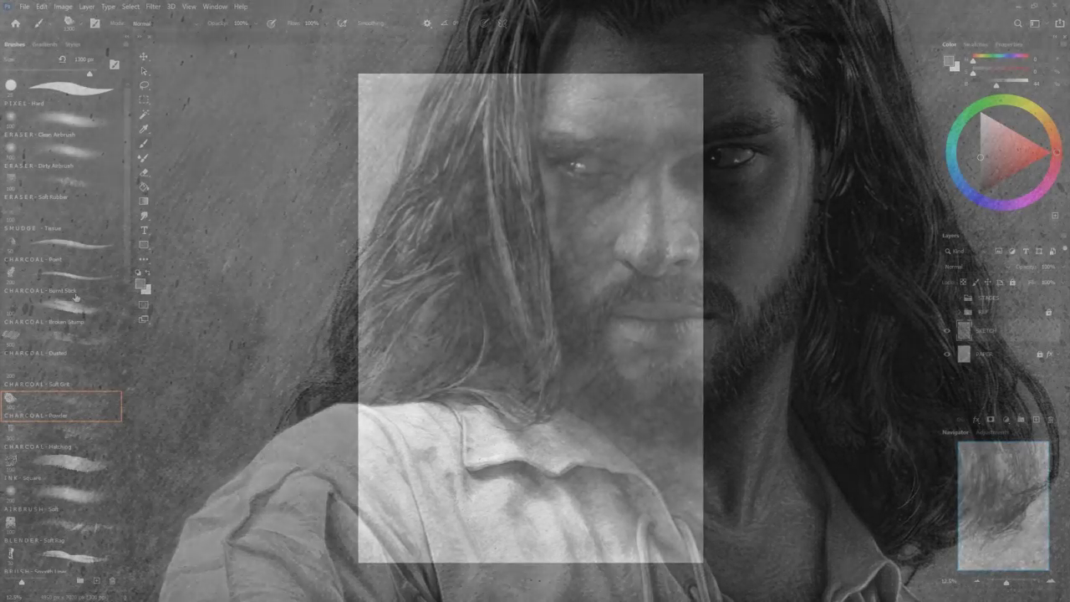
# Hatch a dark charcoal arc down the right side of the head outline
pyautogui.moveTo(562, 189)
pyautogui.mouseDown()
pyautogui.moveTo(573, 267)
pyautogui.moveTo(558, 318)
pyautogui.mouseUp()
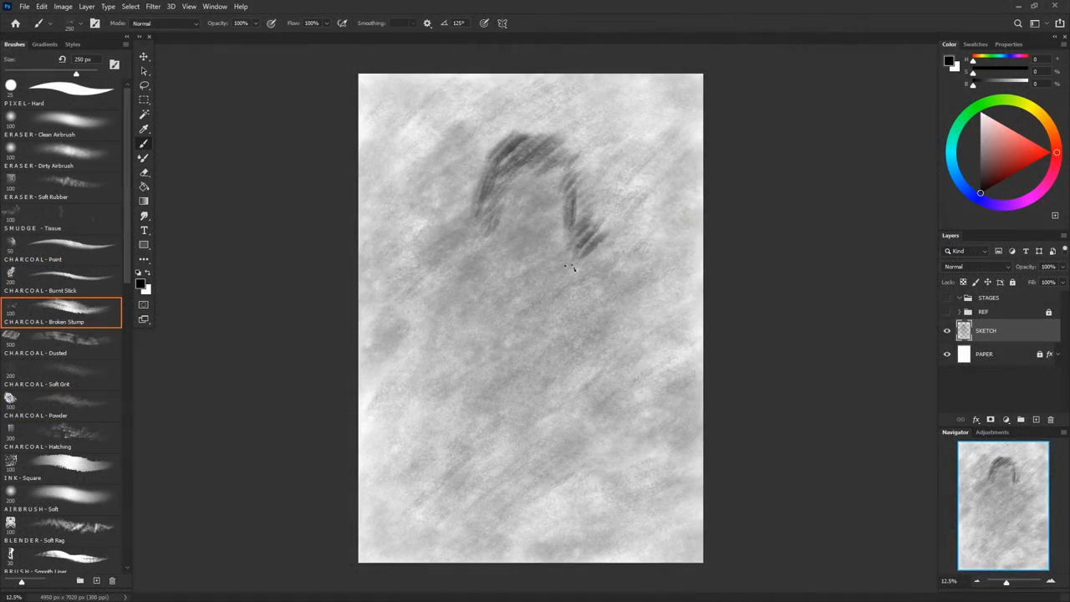
# Block in the shoulders, arms, forearm across the lap, legs and torso with hatching
pyautogui.moveTo(483, 267); pyautogui.dragTo(502, 355)
pyautogui.moveTo(422, 249); pyautogui.dragTo(427, 372)
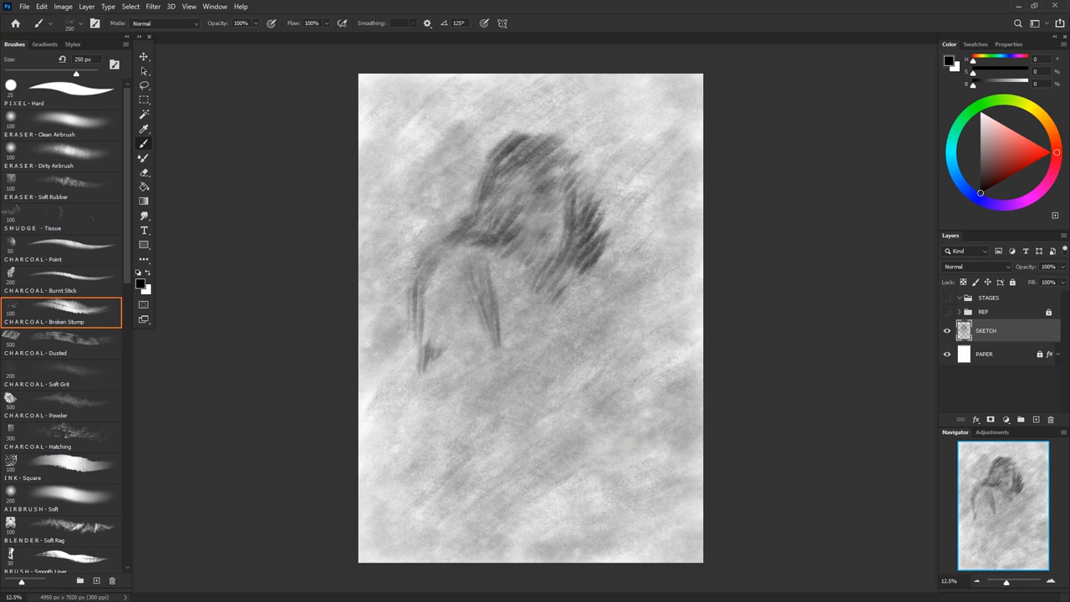
pyautogui.moveTo(535, 272); pyautogui.dragTo(548, 328)
pyautogui.moveTo(558, 186); pyautogui.dragTo(591, 316)
pyautogui.moveTo(595, 260); pyautogui.dragTo(631, 367)
pyautogui.moveTo(585, 386)
pyautogui.mouseDown()
pyautogui.moveTo(508, 394)
pyautogui.moveTo(460, 492)
pyautogui.mouseUp()
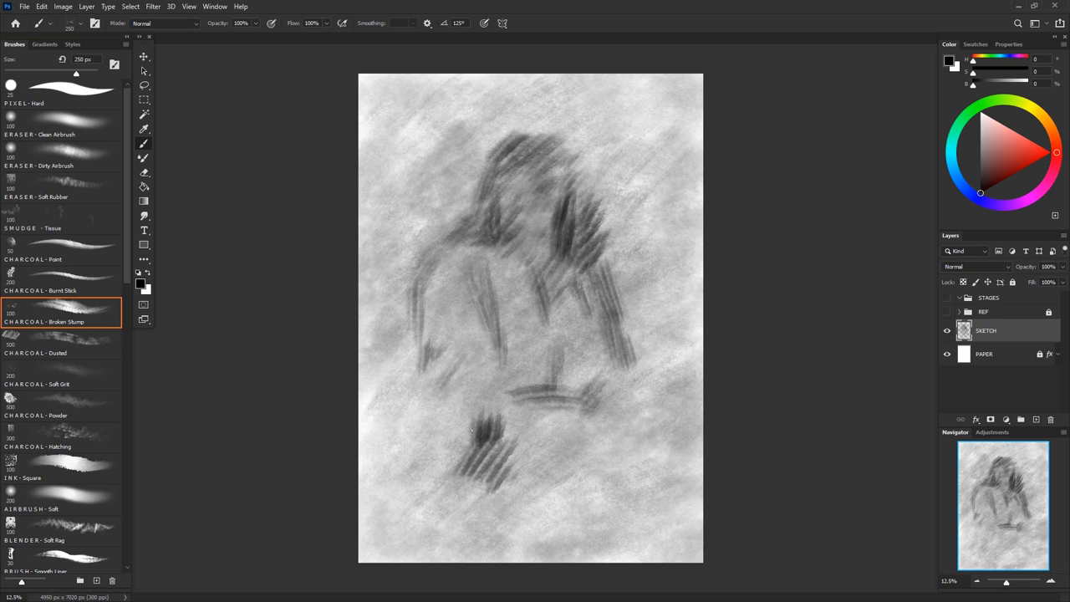
pyautogui.moveTo(475, 380); pyautogui.dragTo(414, 426)
pyautogui.moveTo(485, 307); pyautogui.dragTo(502, 397)
pyautogui.moveTo(554, 269); pyautogui.dragTo(535, 372)
# Darken the top and both sides of the hair and strengthen the shoulder lines
pyautogui.moveTo(514, 155); pyautogui.dragTo(489, 242)
pyautogui.moveTo(506, 134); pyautogui.dragTo(585, 192)
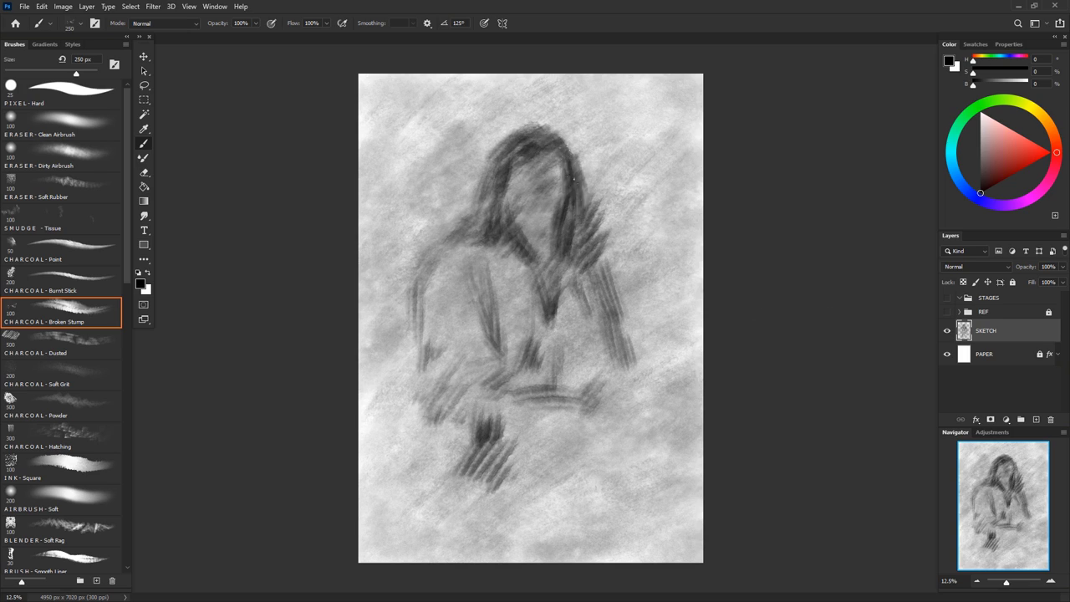
pyautogui.moveTo(556, 150)
pyautogui.mouseDown()
pyautogui.moveTo(589, 246)
pyautogui.moveTo(610, 272)
pyautogui.mouseUp()
pyautogui.moveTo(539, 276); pyautogui.dragTo(452, 235)
pyautogui.moveTo(489, 192)
pyautogui.mouseDown()
pyautogui.moveTo(415, 280)
pyautogui.moveTo(481, 238)
pyautogui.mouseUp()
# Hatch the torso, right arm and knee, adding a dark band across the lap
pyautogui.moveTo(523, 284)
pyautogui.mouseDown()
pyautogui.moveTo(535, 343)
pyautogui.moveTo(597, 397)
pyautogui.mouseUp()
pyautogui.moveTo(581, 313); pyautogui.dragTo(614, 413)
pyautogui.moveTo(627, 351); pyautogui.dragTo(641, 384)
pyautogui.moveTo(635, 313); pyautogui.dragTo(673, 410)
pyautogui.moveTo(577, 418)
pyautogui.mouseDown()
pyautogui.moveTo(478, 456)
pyautogui.moveTo(535, 511)
pyautogui.moveTo(644, 497)
pyautogui.mouseUp()
pyautogui.moveTo(501, 393); pyautogui.dragTo(598, 418)
# Shape the dark left knee and hatch the figure's left side, lower legs and edges
pyautogui.moveTo(489, 418); pyautogui.dragTo(481, 476)
pyautogui.moveTo(459, 405); pyautogui.dragTo(430, 472)
pyautogui.moveTo(422, 317); pyautogui.dragTo(400, 494)
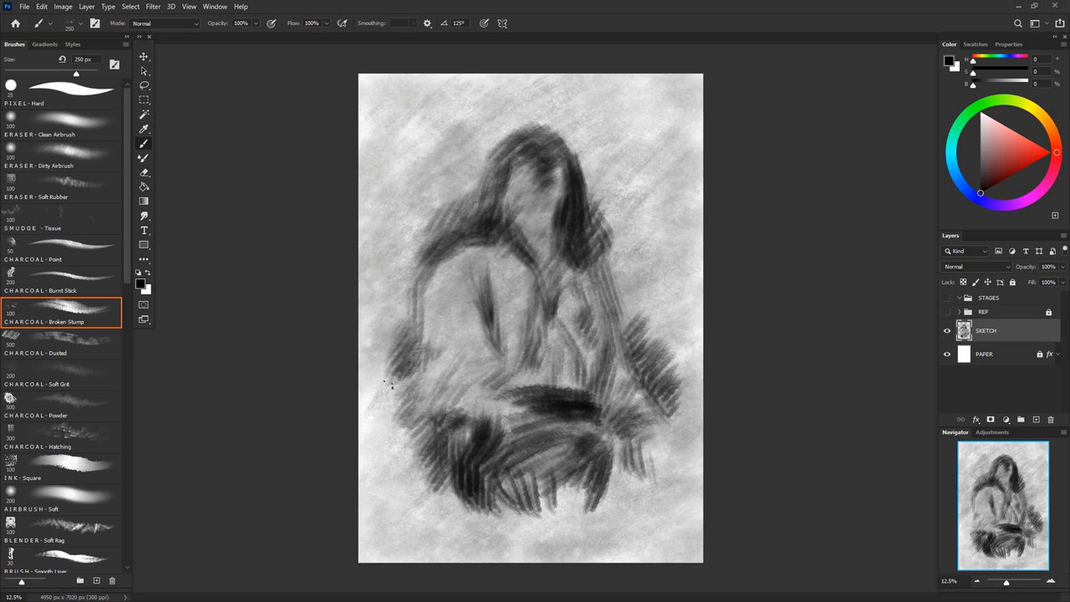
pyautogui.moveTo(434, 367); pyautogui.dragTo(389, 501)
pyautogui.moveTo(431, 259)
pyautogui.mouseDown()
pyautogui.moveTo(368, 330)
pyautogui.moveTo(372, 385)
pyautogui.mouseUp()
pyautogui.moveTo(590, 242); pyautogui.dragTo(656, 330)
# Deepen the hair around the face and shade the eyes, cheeks, chin and neck
pyautogui.moveTo(543, 112); pyautogui.dragTo(581, 213)
pyautogui.moveTo(514, 134); pyautogui.dragTo(464, 234)
pyautogui.moveTo(480, 239); pyautogui.dragTo(538, 191)
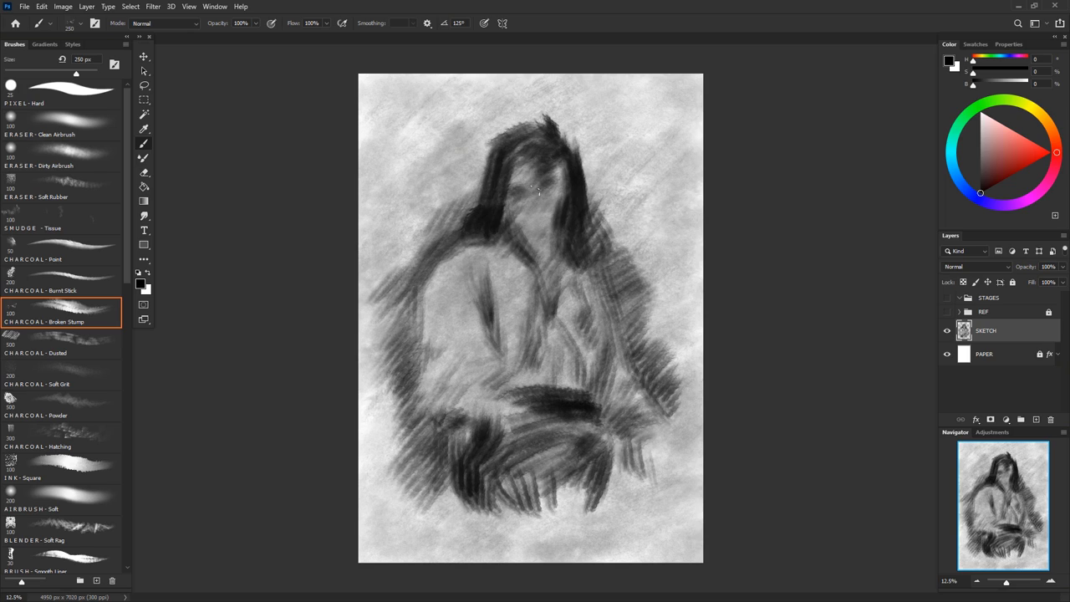
pyautogui.moveTo(520, 144); pyautogui.dragTo(527, 197)
pyautogui.moveTo(531, 137)
pyautogui.mouseDown()
pyautogui.moveTo(562, 182)
pyautogui.moveTo(565, 218)
pyautogui.mouseUp()
pyautogui.moveTo(539, 201); pyautogui.dragTo(560, 248)
# Hatch down the left chest and left arm toward the lap
pyautogui.moveTo(460, 228); pyautogui.dragTo(481, 293)
pyautogui.moveTo(527, 257)
pyautogui.mouseDown()
pyautogui.moveTo(535, 284)
pyautogui.moveTo(442, 347)
pyautogui.mouseUp()
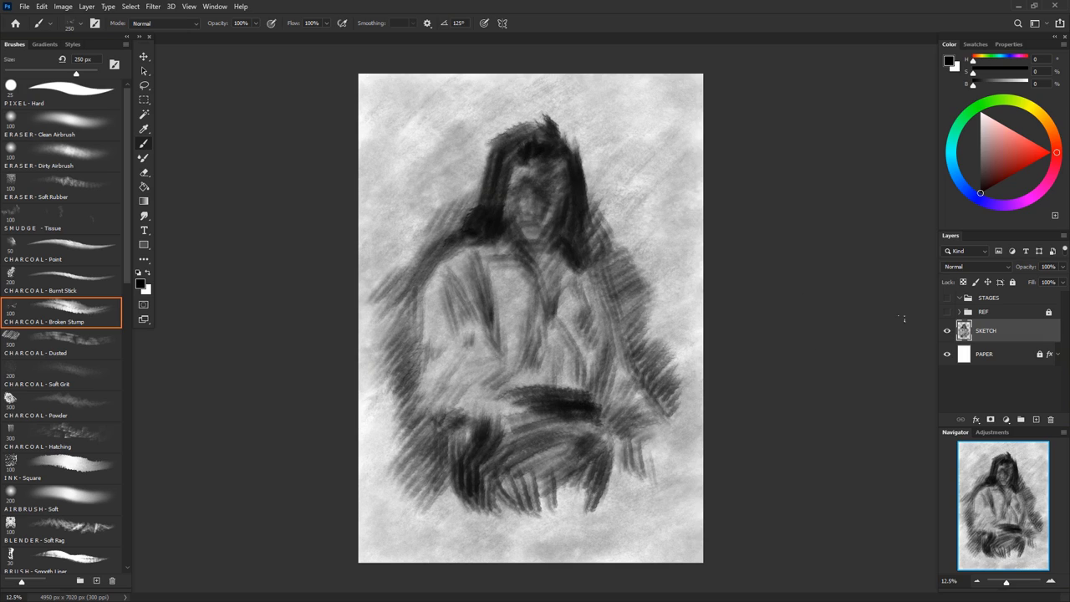
pyautogui.moveTo(497, 318); pyautogui.dragTo(426, 376)
pyautogui.moveTo(470, 344)
pyautogui.mouseDown()
pyautogui.moveTo(427, 401)
pyautogui.moveTo(481, 514)
pyautogui.moveTo(585, 476)
pyautogui.mouseUp()
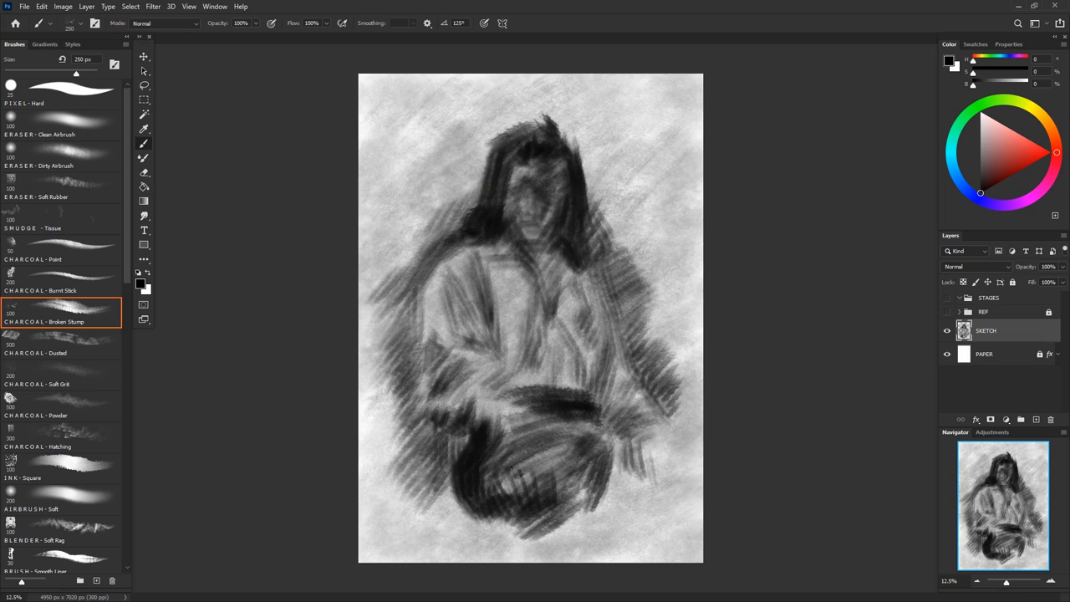
# Darken the lower lap and legs near the canvas bottom with diagonal lower-right hatching
pyautogui.moveTo(505, 547); pyautogui.dragTo(614, 485)
pyautogui.moveTo(585, 543); pyautogui.dragTo(627, 473)
pyautogui.moveTo(439, 551)
pyautogui.mouseDown()
pyautogui.moveTo(468, 508)
pyautogui.moveTo(438, 556)
pyautogui.mouseUp()
pyautogui.moveTo(535, 514); pyautogui.dragTo(476, 560)
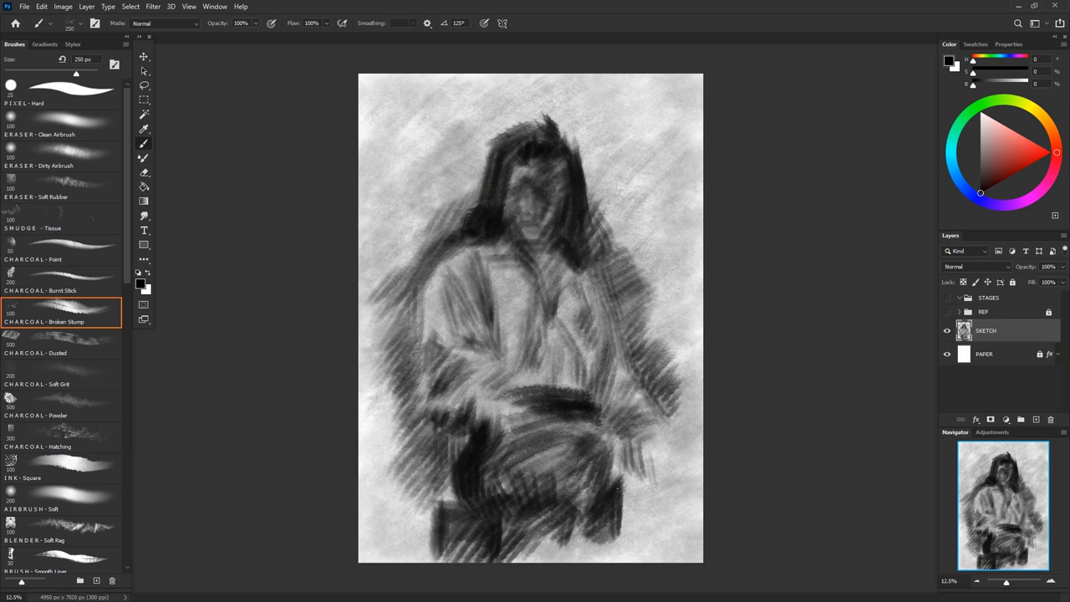
pyautogui.moveTo(652, 441); pyautogui.dragTo(617, 539)
pyautogui.moveTo(677, 468); pyautogui.dragTo(640, 560)
pyautogui.moveTo(702, 552); pyautogui.dragTo(625, 451)
pyautogui.moveTo(459, 484); pyautogui.dragTo(418, 530)
pyautogui.moveTo(536, 461); pyautogui.dragTo(485, 498)
# Darken the waist, lap and torso shading
pyautogui.moveTo(565, 366); pyautogui.dragTo(507, 390)
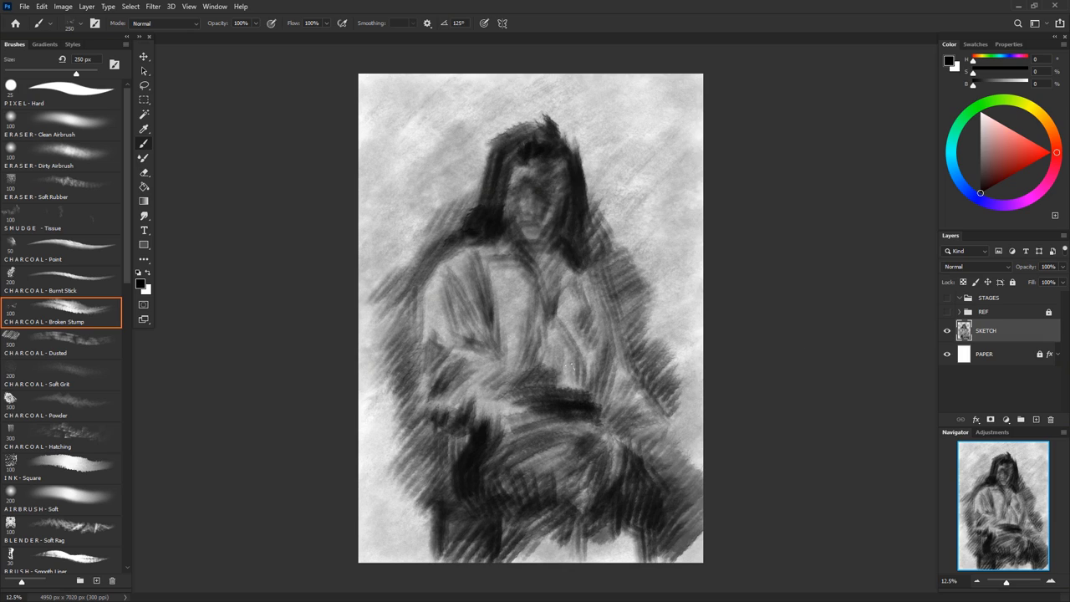
pyautogui.moveTo(616, 321); pyautogui.dragTo(569, 418)
pyautogui.moveTo(501, 305); pyautogui.dragTo(483, 359)
pyautogui.moveTo(521, 350); pyautogui.dragTo(484, 444)
pyautogui.moveTo(545, 395); pyautogui.dragTo(481, 436)
pyautogui.moveTo(575, 420); pyautogui.dragTo(497, 475)
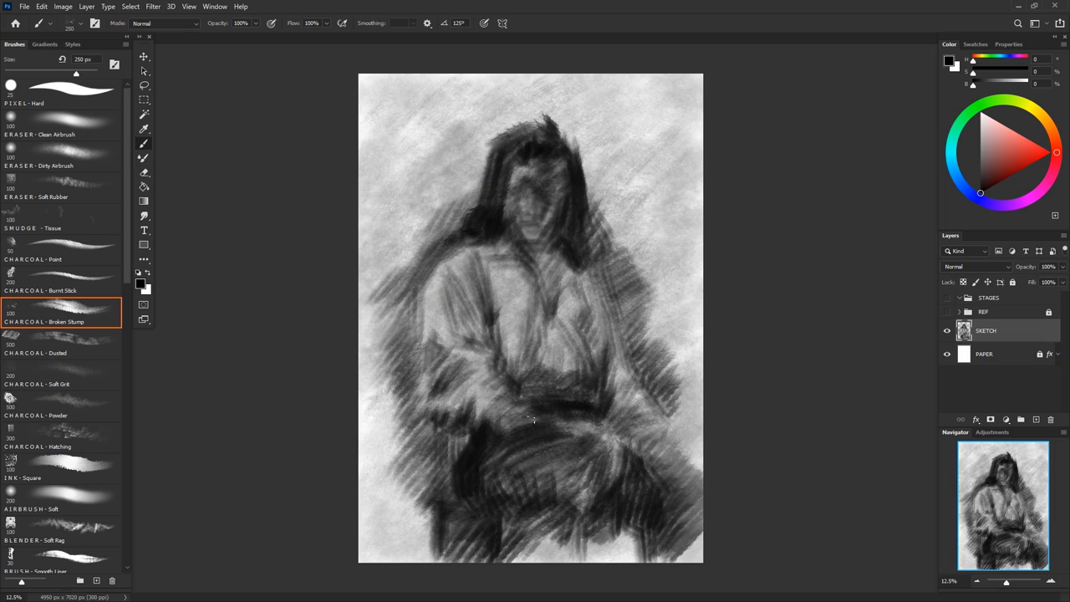
pyautogui.moveTo(489, 353); pyautogui.dragTo(438, 417)
pyautogui.moveTo(477, 261); pyautogui.dragTo(443, 336)
# Reinforce the dark hatching on the right shoulder, back and side
pyautogui.moveTo(652, 251); pyautogui.dragTo(589, 324)
pyautogui.moveTo(673, 295); pyautogui.dragTo(617, 403)
pyautogui.moveTo(652, 277); pyautogui.dragTo(605, 392)
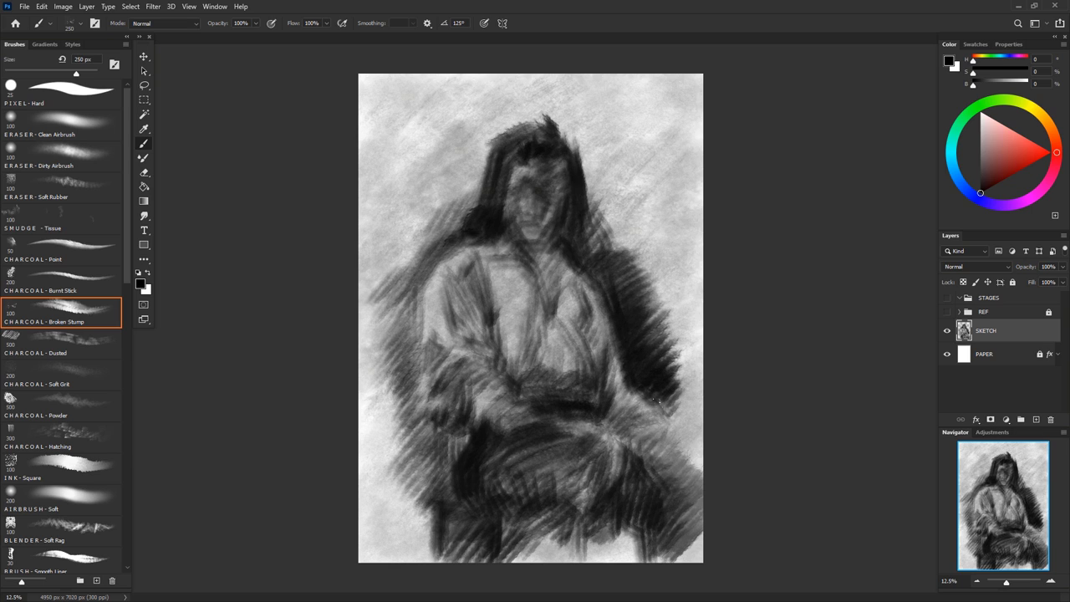
pyautogui.moveTo(674, 386); pyautogui.dragTo(625, 430)
pyautogui.moveTo(604, 293); pyautogui.dragTo(551, 343)
pyautogui.moveTo(523, 252); pyautogui.dragTo(497, 325)
pyautogui.moveTo(518, 302); pyautogui.dragTo(507, 343)
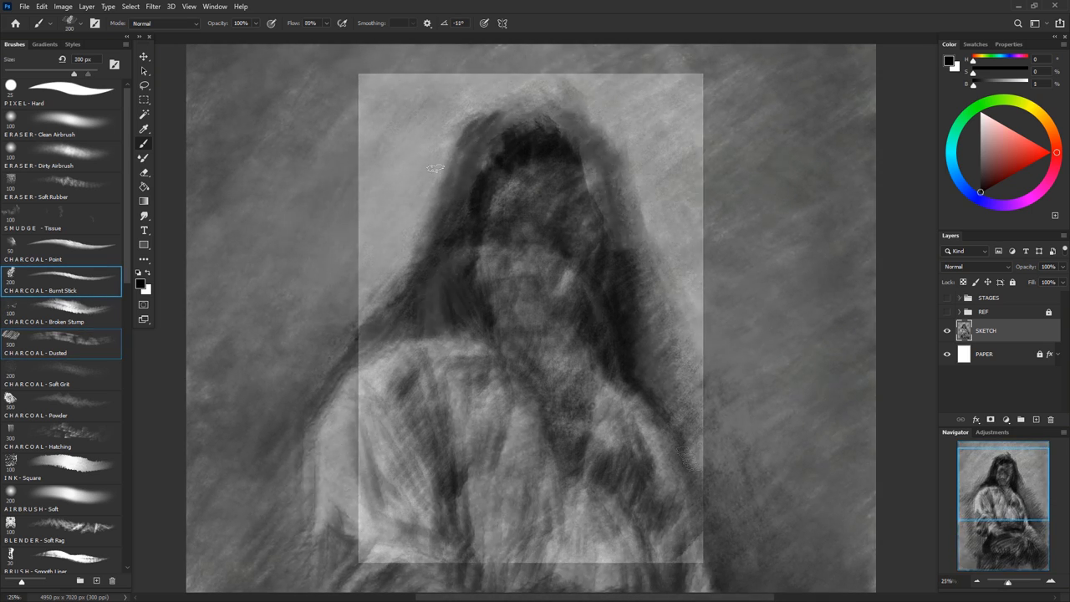
# Darken both sides and the top of the hair down to the shoulders with a larger brush
pyautogui.moveTo(431, 231); pyautogui.dragTo(386, 323)
pyautogui.moveTo(464, 207); pyautogui.dragTo(448, 276)
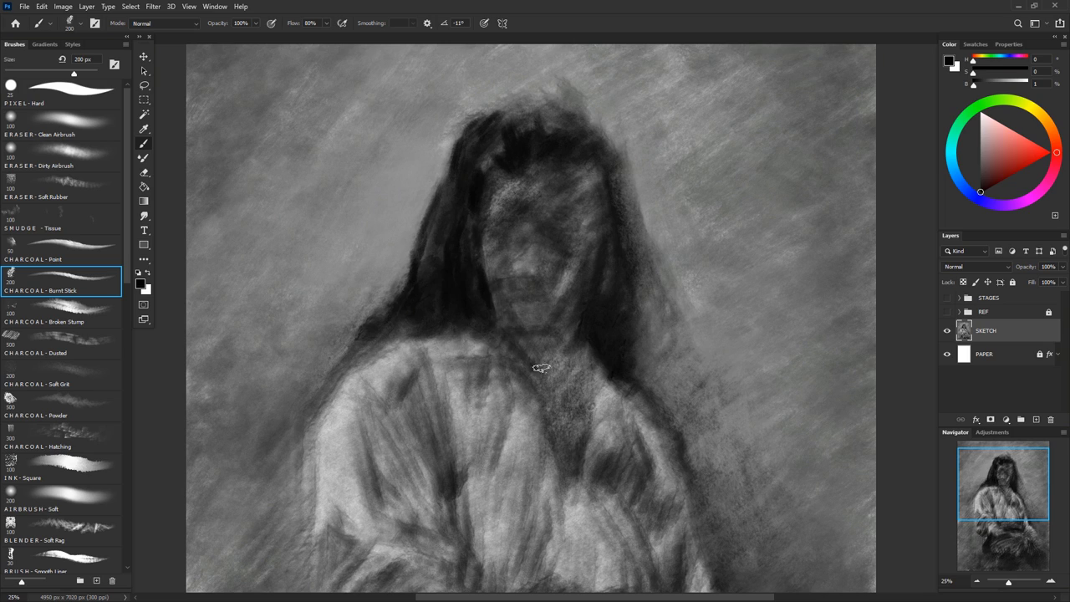
pyautogui.moveTo(493, 237)
pyautogui.mouseDown()
pyautogui.moveTo(409, 328)
pyautogui.moveTo(362, 346)
pyautogui.mouseUp()
pyautogui.moveTo(635, 219)
pyautogui.mouseDown()
pyautogui.moveTo(660, 311)
pyautogui.moveTo(631, 372)
pyautogui.mouseUp()
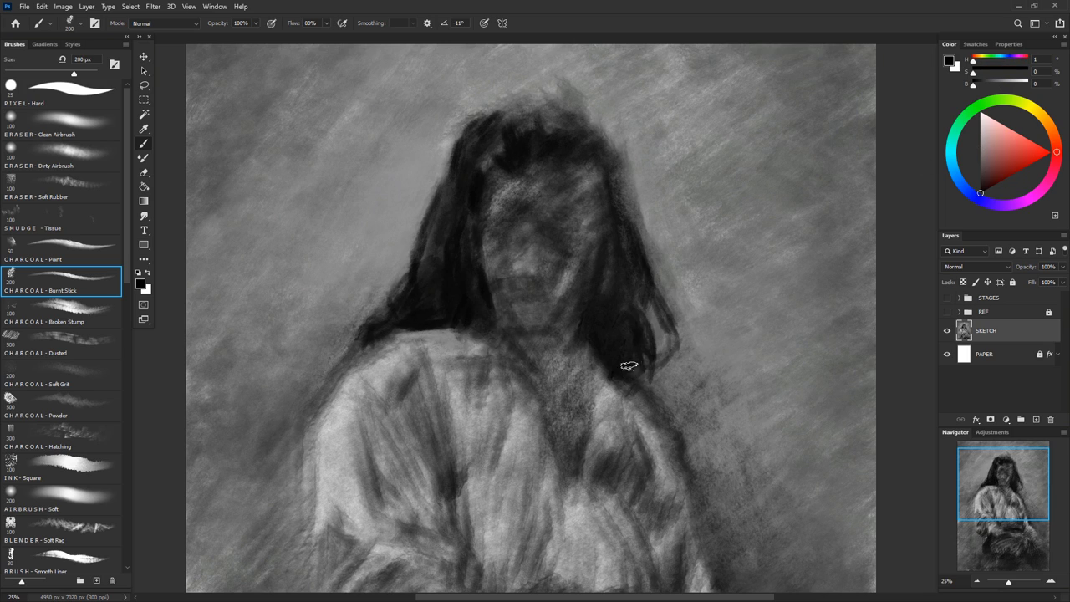
pyautogui.press(']')
pyautogui.press(']')
pyautogui.moveTo(623, 247)
pyautogui.mouseDown()
pyautogui.moveTo(585, 311)
pyautogui.moveTo(623, 376)
pyautogui.mouseUp()
pyautogui.moveTo(599, 234)
pyautogui.mouseDown()
pyautogui.moveTo(585, 126)
pyautogui.moveTo(502, 113)
pyautogui.mouseUp()
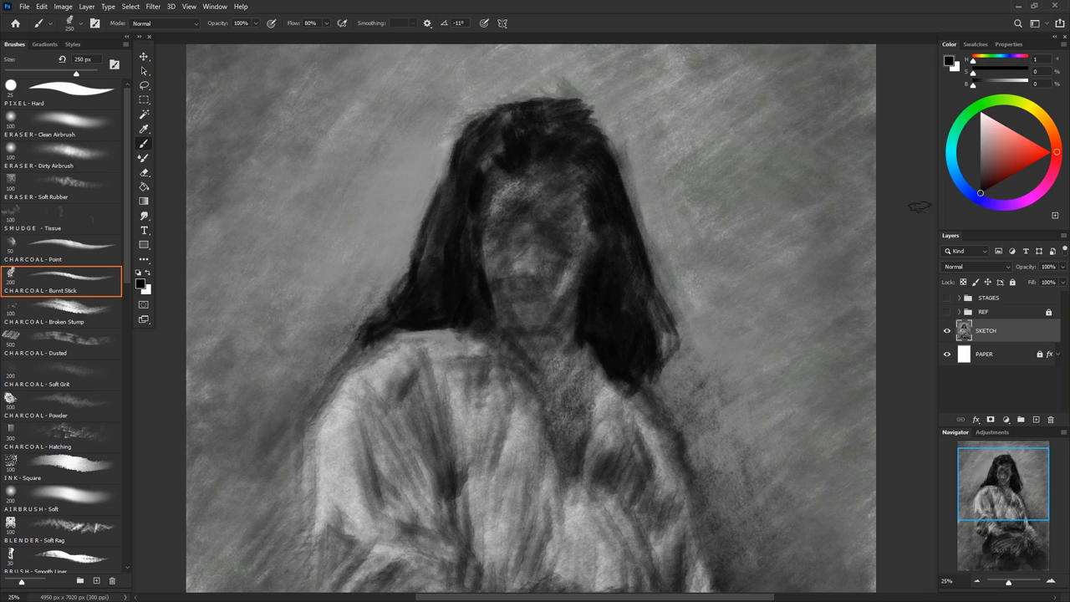
pyautogui.moveTo(661, 250); pyautogui.dragTo(640, 371)
# Extend the dark hair and shade the face, nose side and eye sockets
pyautogui.press(']')
pyautogui.press(']')
pyautogui.press(']')
pyautogui.moveTo(468, 125); pyautogui.dragTo(562, 111)
pyautogui.moveTo(518, 171); pyautogui.dragTo(578, 226)
pyautogui.press('[')
pyautogui.press('[')
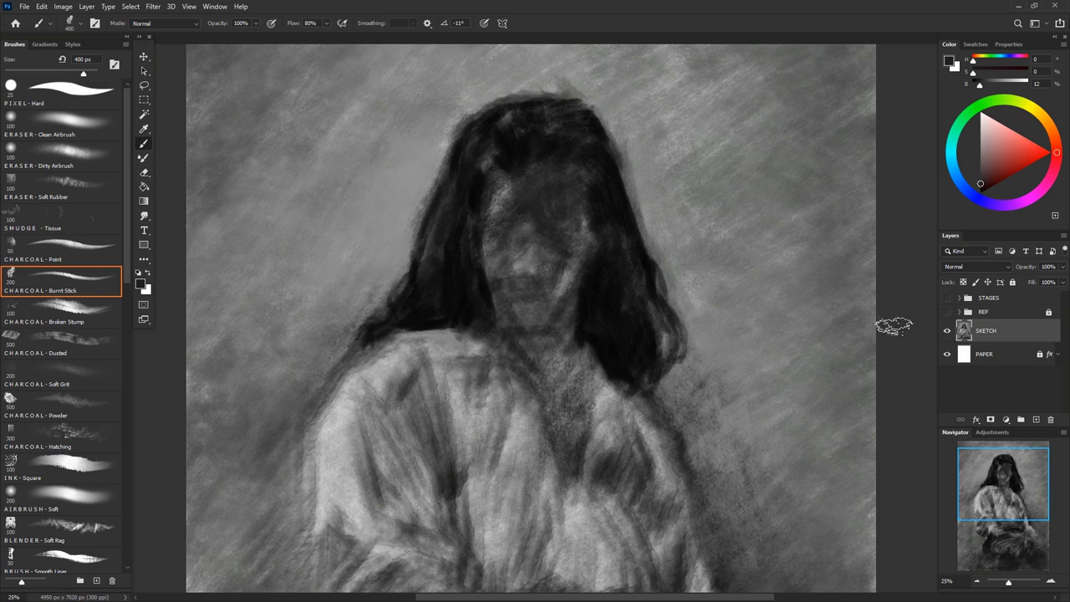
pyautogui.moveTo(493, 250)
pyautogui.mouseDown()
pyautogui.moveTo(544, 222)
pyautogui.moveTo(571, 295)
pyautogui.moveTo(580, 292)
pyautogui.moveTo(552, 296)
pyautogui.moveTo(524, 343)
pyautogui.moveTo(478, 301)
pyautogui.mouseUp()
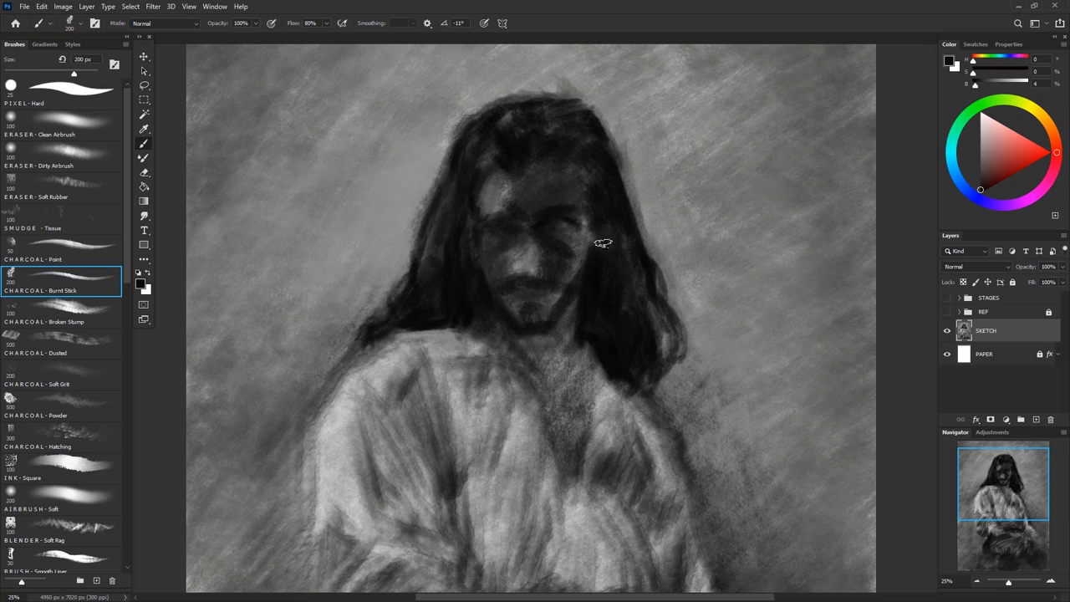
pyautogui.moveTo(575, 219)
pyautogui.mouseDown()
pyautogui.moveTo(526, 259)
pyautogui.moveTo(568, 238)
pyautogui.moveTo(554, 239)
pyautogui.moveTo(586, 272)
pyautogui.mouseUp()
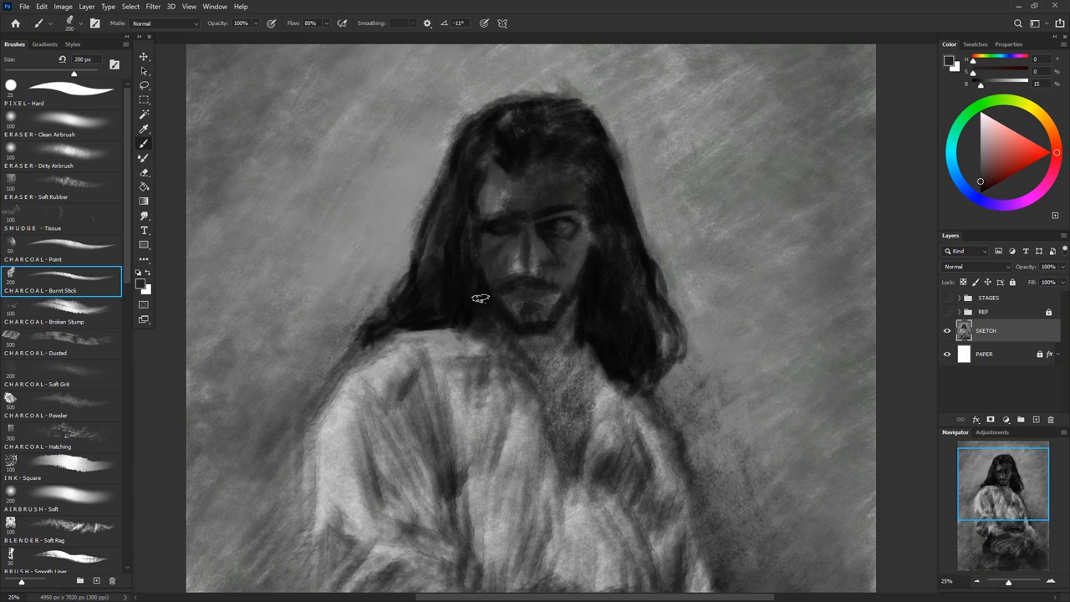
# Sample dark greys from the face and lay matching tones across it
pyautogui.press('[')
pyautogui.press('[')
pyautogui.press('[')
pyautogui.keyDown('alt'); pyautogui.click(532, 243); pyautogui.keyUp('alt')
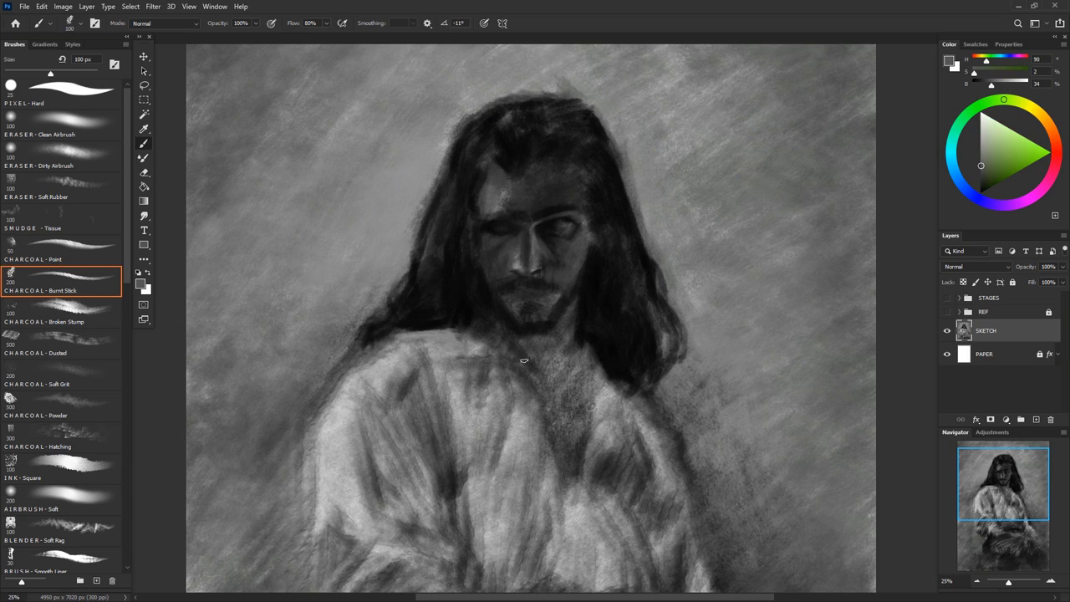
pyautogui.press(']')
pyautogui.press(']')
pyautogui.press(']')
pyautogui.keyDown('alt'); pyautogui.click(484, 213); pyautogui.keyUp('alt')
pyautogui.moveTo(486, 276)
pyautogui.mouseDown()
pyautogui.moveTo(545, 310)
pyautogui.moveTo(563, 296)
pyautogui.moveTo(518, 352)
pyautogui.mouseUp()
# With a much smaller brush, sample near-black and mid-grey tones for facial details
pyautogui.press('[')
pyautogui.press('[')
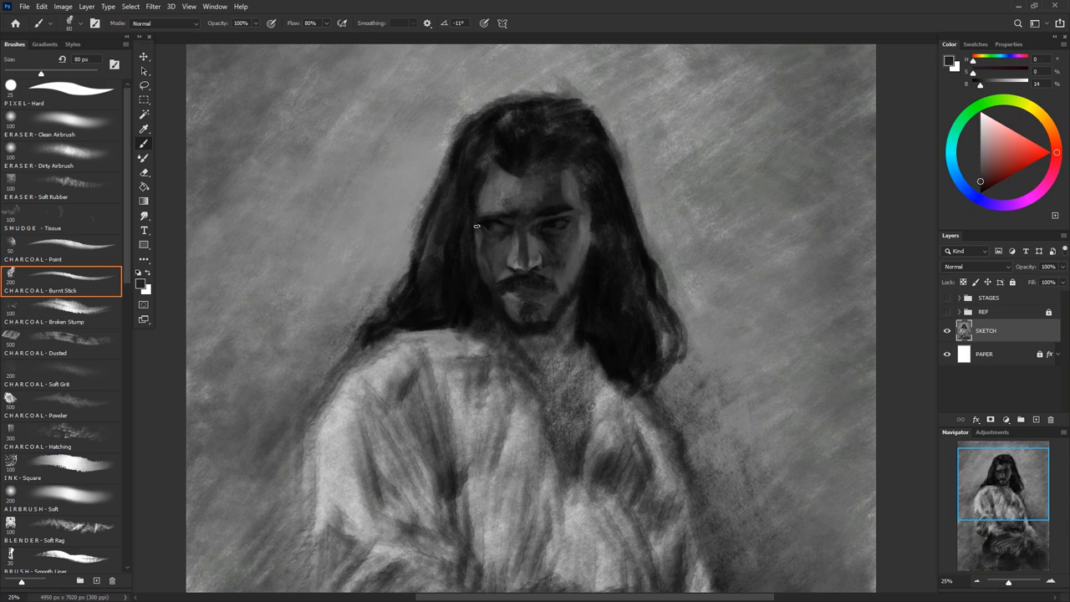
pyautogui.keyDown('alt'); pyautogui.click(520, 194); pyautogui.keyUp('alt')
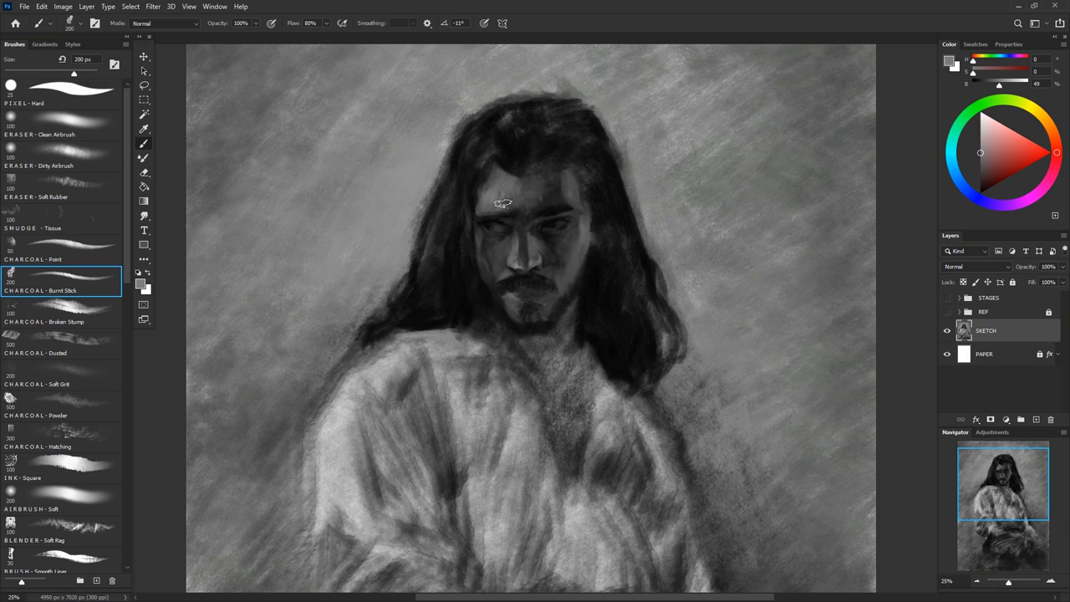
pyautogui.keyDown('alt'); pyautogui.click(493, 174); pyautogui.keyUp('alt')
pyautogui.keyDown('alt'); pyautogui.click(506, 283); pyautogui.keyUp('alt')
pyautogui.press('[')
pyautogui.press('[')
pyautogui.press('[')
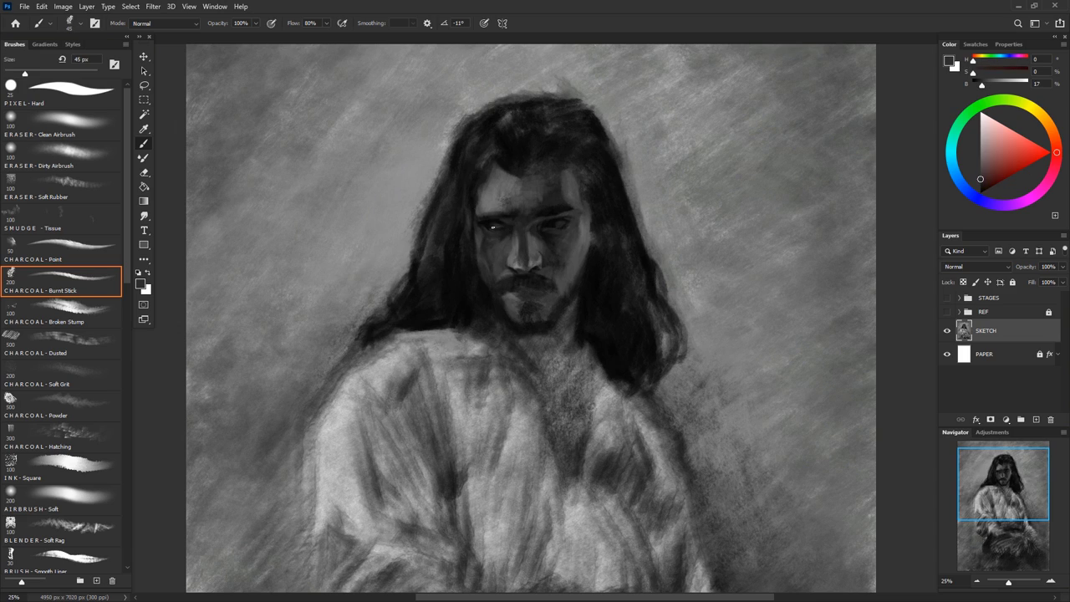
pyautogui.moveTo(493, 226); pyautogui.dragTo(513, 227)
# Sample dark greys and the darkest hair black with a larger brush
pyautogui.keyDown('alt'); pyautogui.click(489, 208); pyautogui.keyUp('alt')
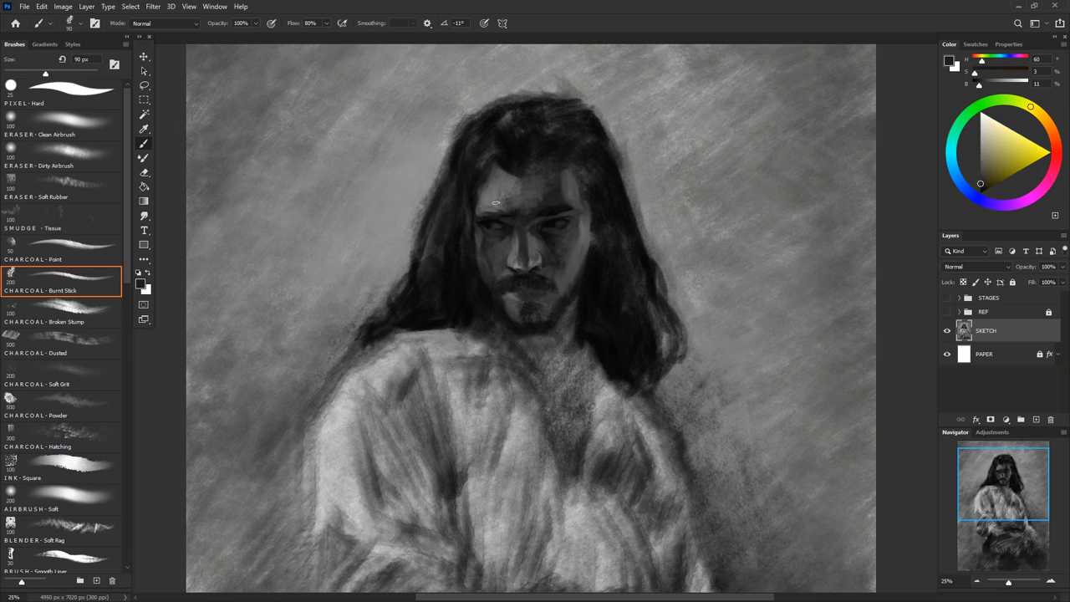
pyautogui.press(']')
pyautogui.press(']')
pyautogui.press(']')
pyautogui.keyDown('alt'); pyautogui.click(541, 169); pyautogui.keyUp('alt')
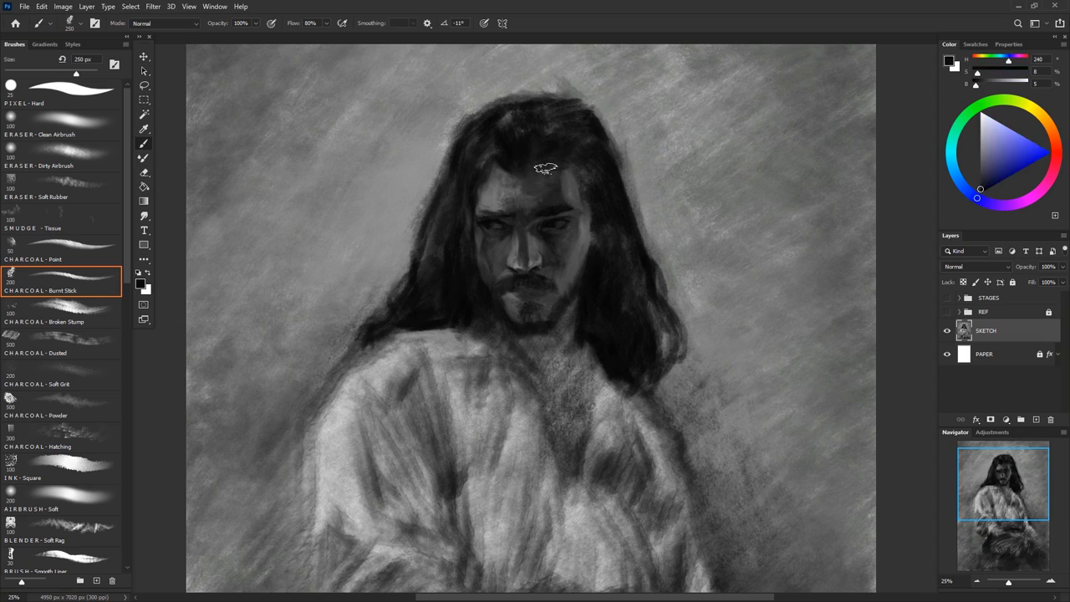
pyautogui.press(']')
pyautogui.press(']')
pyautogui.press(']')
pyautogui.keyDown('alt'); pyautogui.click(602, 202); pyautogui.keyUp('alt')
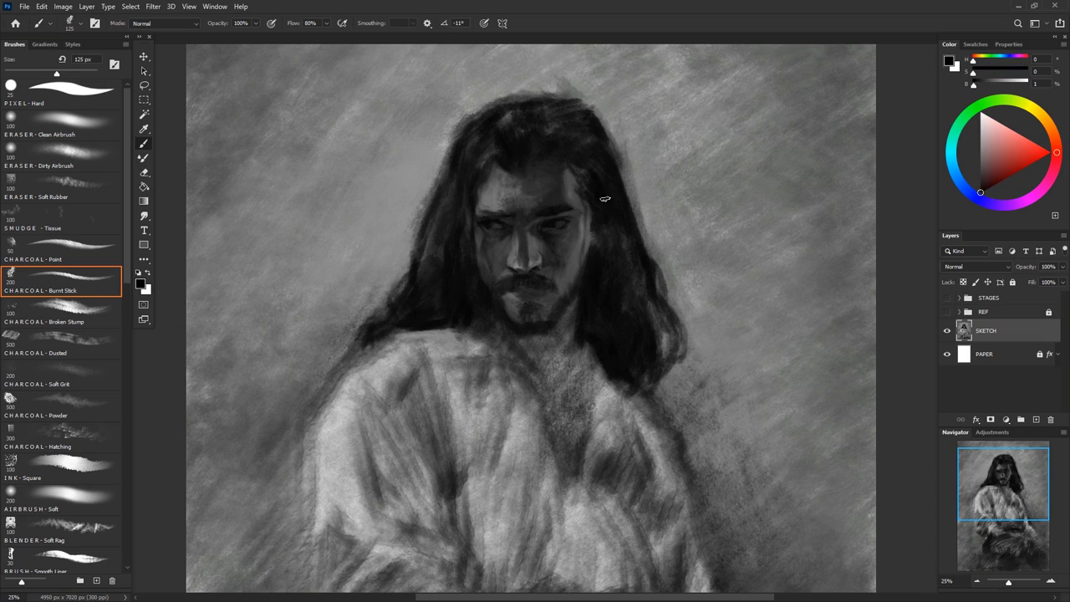
# Build up dark grey to near-black shading around the lower face and beard with a larger brush
pyautogui.keyDown('alt'); pyautogui.click(527, 234); pyautogui.keyUp('alt')
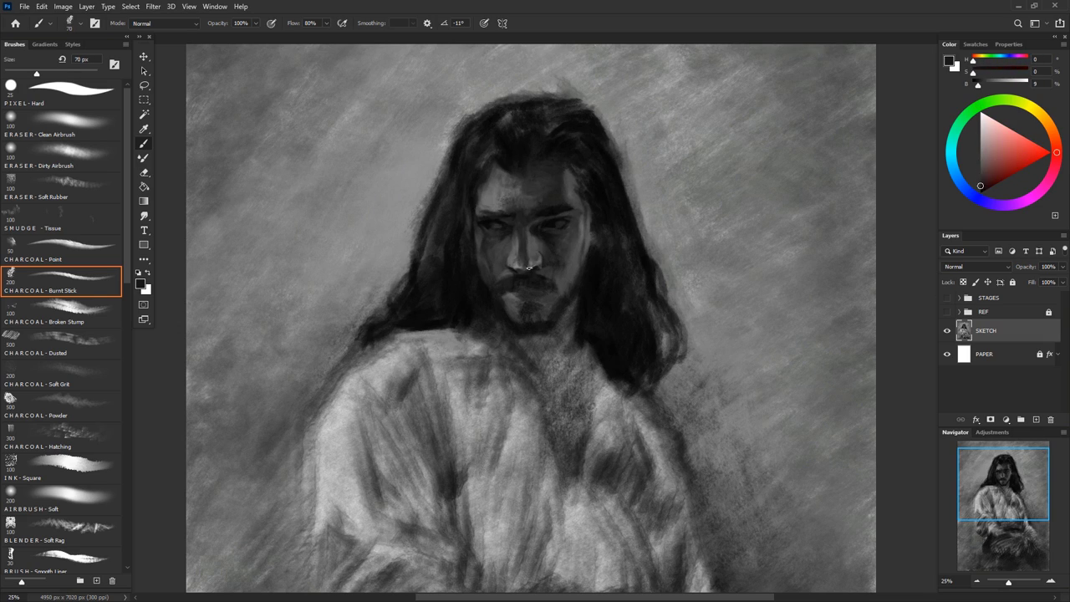
pyautogui.keyDown('alt'); pyautogui.click(519, 260); pyautogui.keyUp('alt')
pyautogui.press(']')
pyautogui.press(']')
pyautogui.press(']')
pyautogui.keyDown('alt'); pyautogui.click(515, 262); pyautogui.keyUp('alt')
pyautogui.keyDown('alt'); pyautogui.click(500, 276); pyautogui.keyUp('alt')
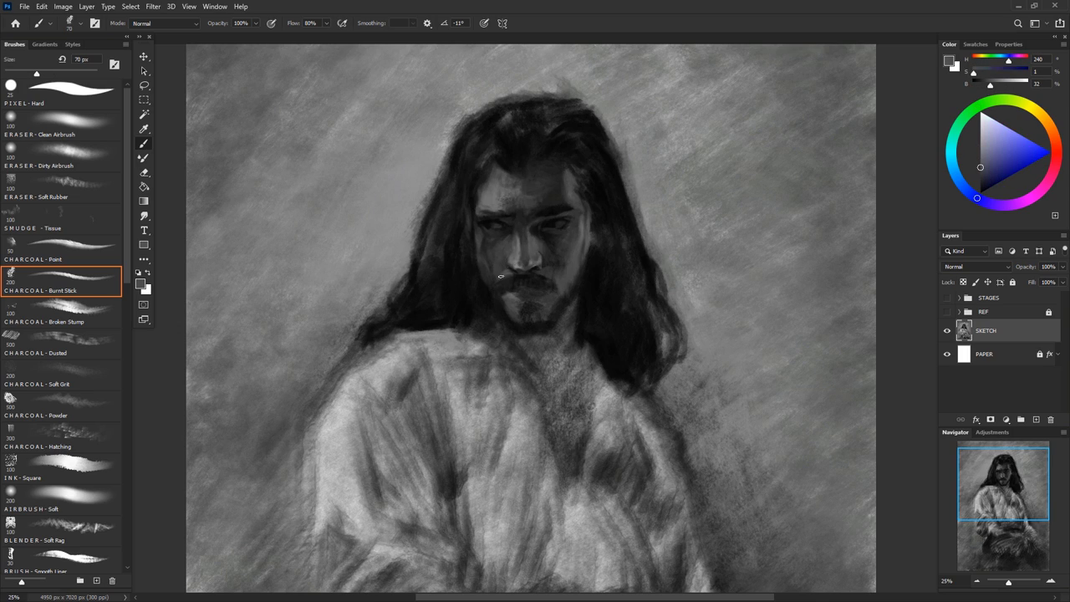
pyautogui.keyDown('alt'); pyautogui.click(505, 268); pyautogui.keyUp('alt')
pyautogui.press(']')
pyautogui.press(']')
pyautogui.press(']')
pyautogui.keyDown('alt'); pyautogui.click(558, 268); pyautogui.keyUp('alt')
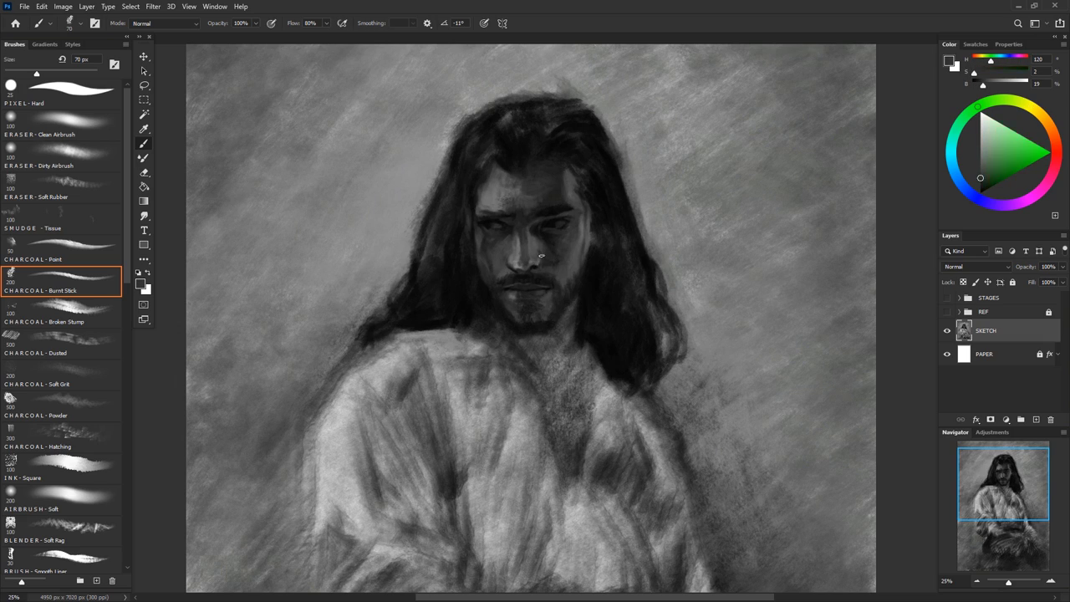
# Shade around the nose, eyes and beard edge with sampled mid and dark greys
pyautogui.keyDown('alt'); pyautogui.click(514, 267); pyautogui.keyUp('alt')
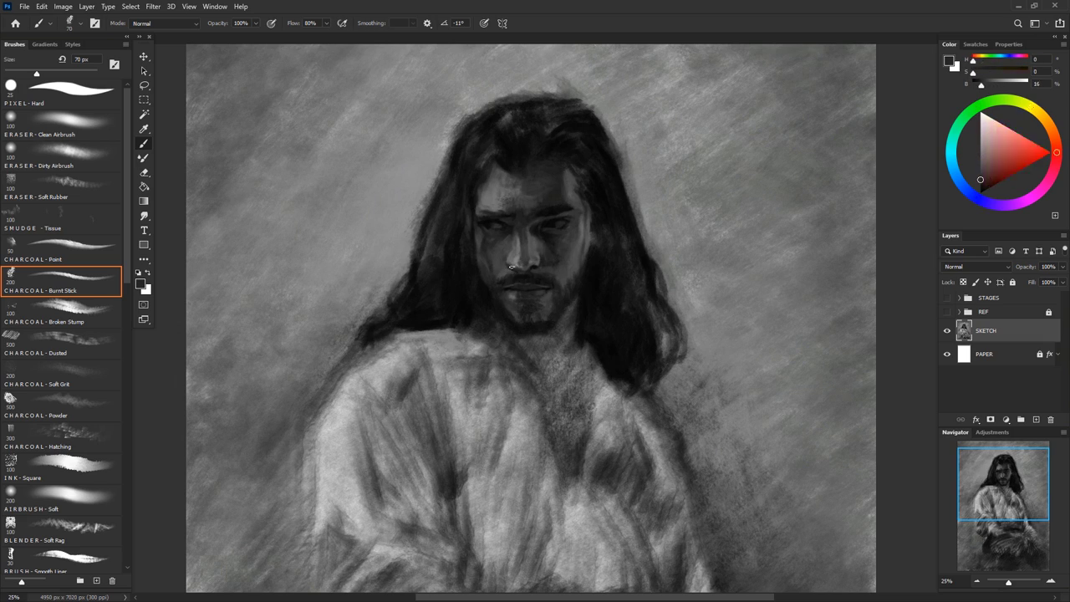
pyautogui.keyDown('alt'); pyautogui.click(514, 251); pyautogui.keyUp('alt')
pyautogui.keyDown('alt'); pyautogui.click(478, 282); pyautogui.keyUp('alt')
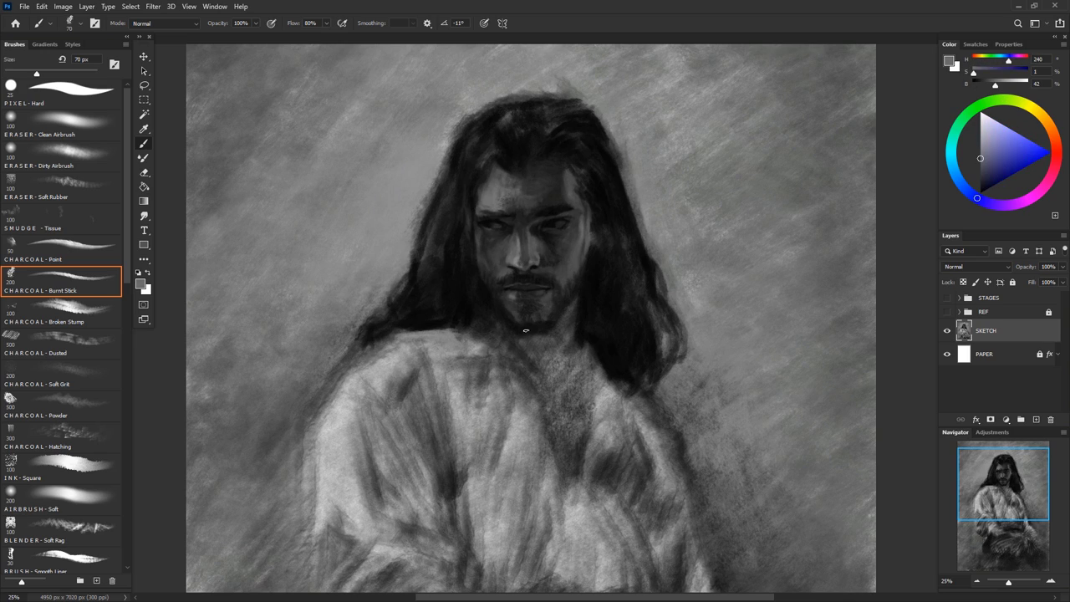
pyautogui.keyDown('alt'); pyautogui.click(498, 229); pyautogui.keyUp('alt')
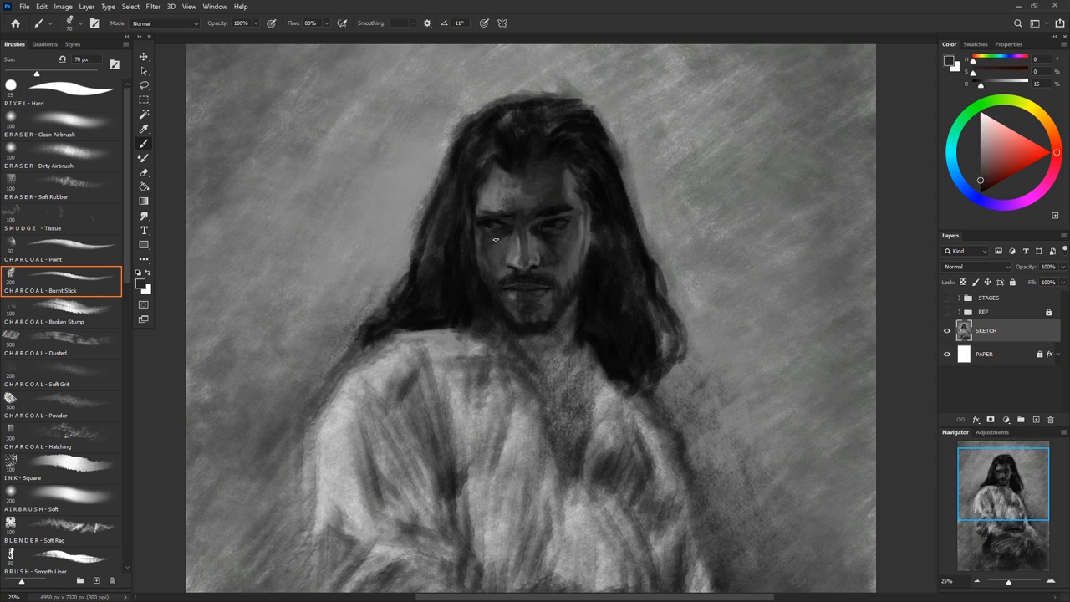
pyautogui.keyDown('alt'); pyautogui.click(490, 237); pyautogui.keyUp('alt')
pyautogui.keyDown('alt'); pyautogui.click(493, 238); pyautogui.keyUp('alt')
pyautogui.keyDown('alt'); pyautogui.click(479, 253); pyautogui.keyUp('alt')
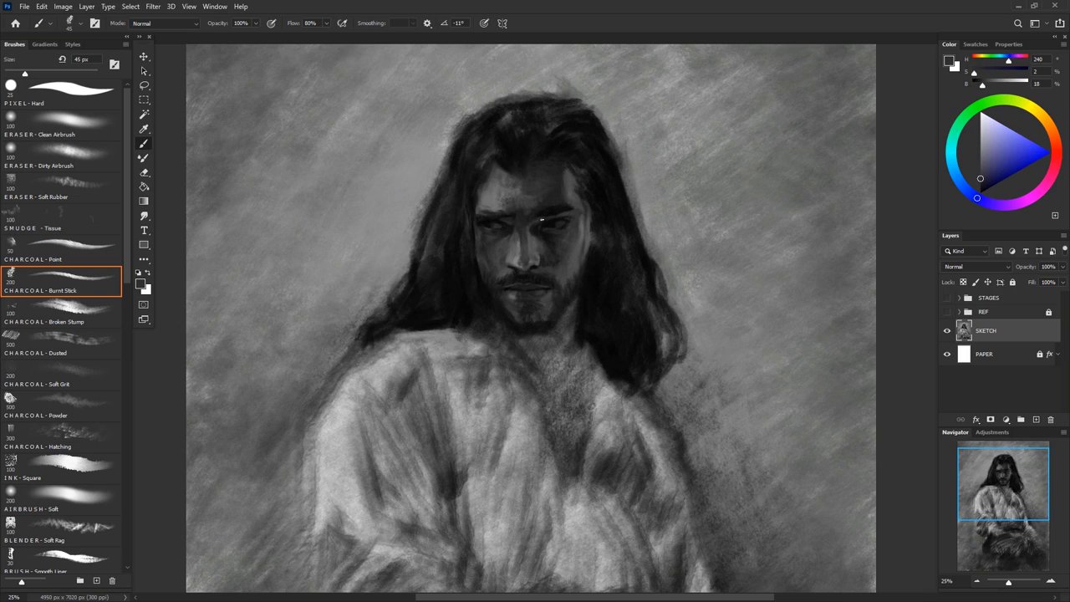
pyautogui.keyDown('alt'); pyautogui.click(546, 222); pyautogui.keyUp('alt')
# Lay broader mid-grey strokes across the face and nose, then return to a finer brush
pyautogui.press(']')
pyautogui.press(']')
pyautogui.press(']')
pyautogui.keyDown('alt'); pyautogui.click(550, 266); pyautogui.keyUp('alt')
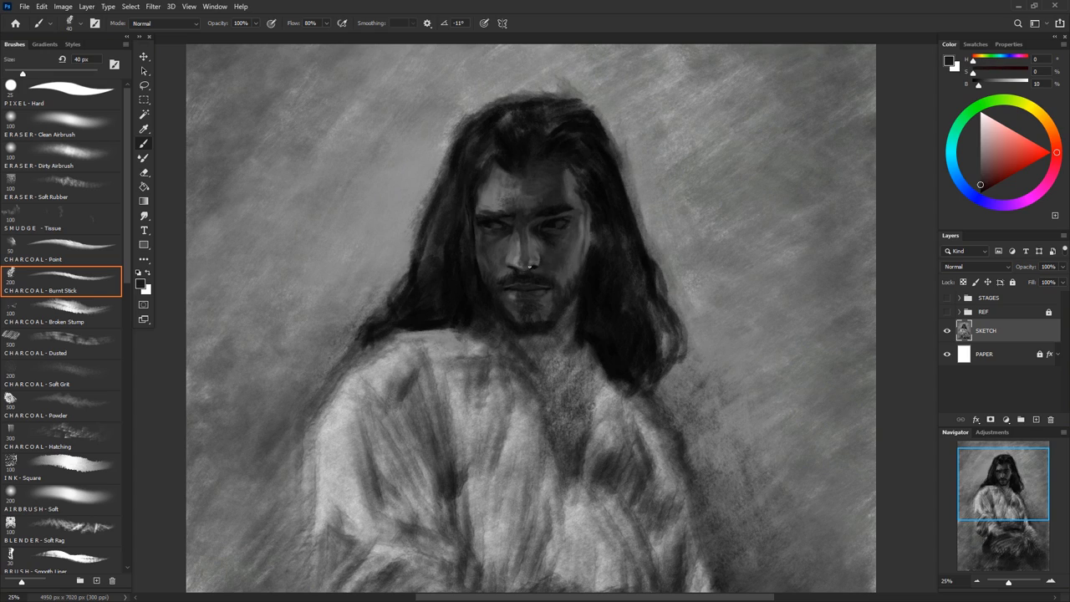
pyautogui.keyDown('alt'); pyautogui.click(526, 268); pyautogui.keyUp('alt')
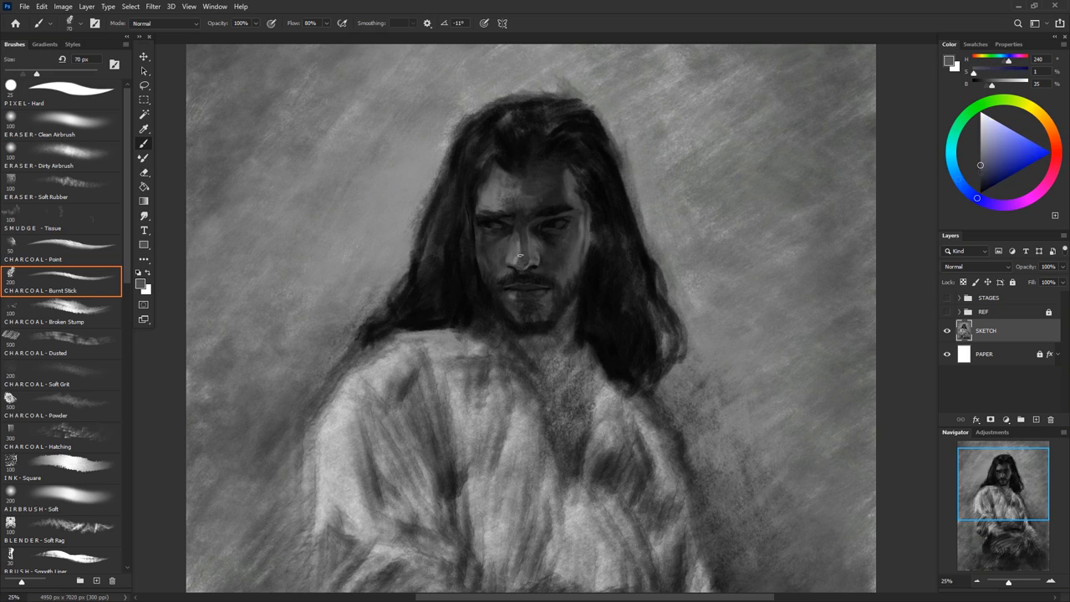
pyautogui.press(']')
pyautogui.press(']')
pyautogui.press(']')
pyautogui.keyDown('alt'); pyautogui.click(526, 268); pyautogui.keyUp('alt')
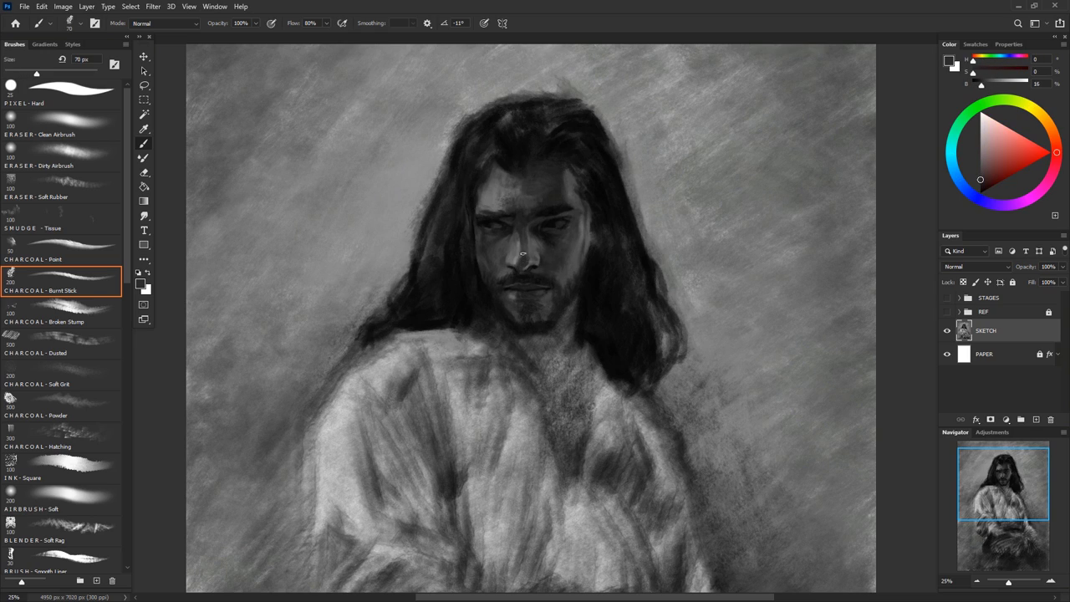
pyautogui.press('[')
pyautogui.press('[')
pyautogui.press('[')
# Darken the face shadows and the hair above the brow with dark bluish greys
pyautogui.keyDown('alt'); pyautogui.click(537, 224); pyautogui.keyUp('alt')
pyautogui.keyDown('alt'); pyautogui.click(555, 225); pyautogui.keyUp('alt')
pyautogui.press(']')
pyautogui.press(']')
pyautogui.press(']')
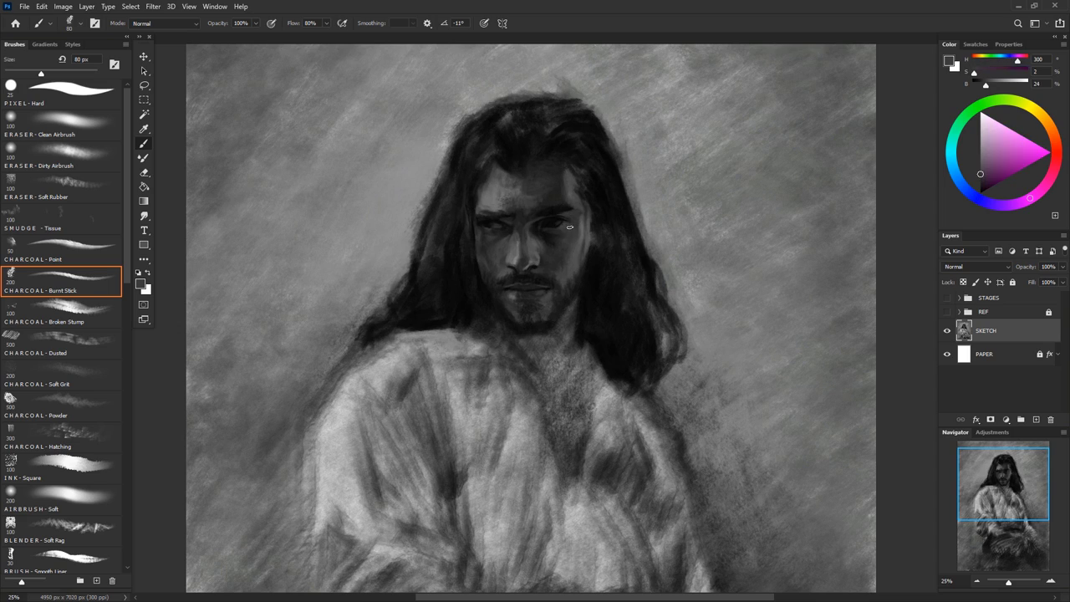
pyautogui.keyDown('alt'); pyautogui.click(580, 225); pyautogui.keyUp('alt')
pyautogui.keyDown('alt'); pyautogui.click(565, 184); pyautogui.keyUp('alt')
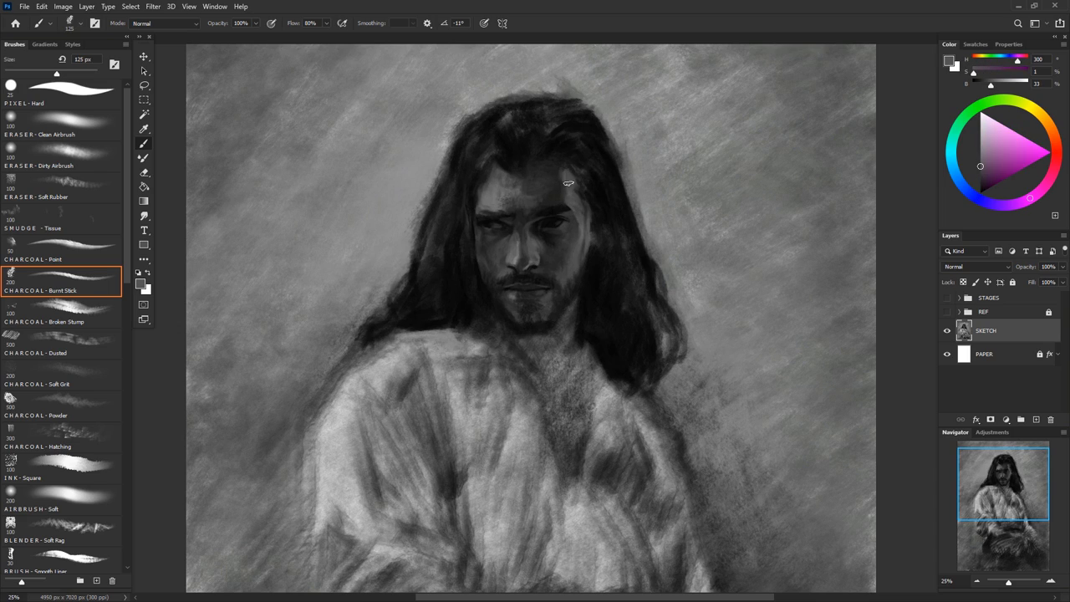
pyautogui.keyDown('alt'); pyautogui.click(556, 171); pyautogui.keyUp('alt')
pyautogui.keyDown('alt'); pyautogui.click(592, 179); pyautogui.keyUp('alt')
pyautogui.keyDown('alt'); pyautogui.click(559, 177); pyautogui.keyUp('alt')
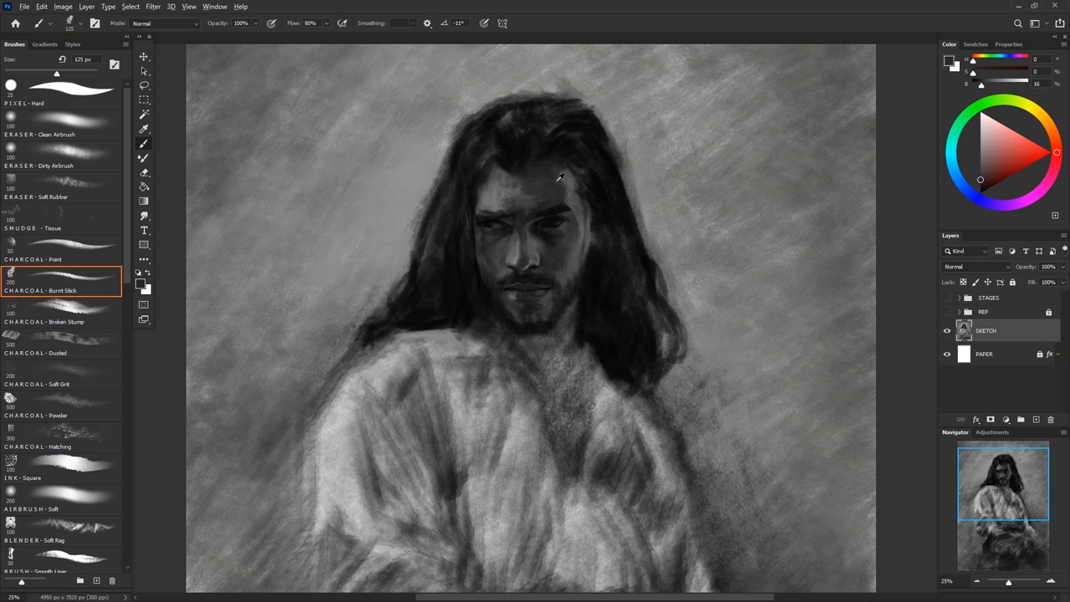
pyautogui.keyDown('alt'); pyautogui.click(591, 217); pyautogui.keyUp('alt')
# Deepen the dark tones around both eyes with a smaller brush
pyautogui.press('[')
pyautogui.press('[')
pyautogui.press('[')
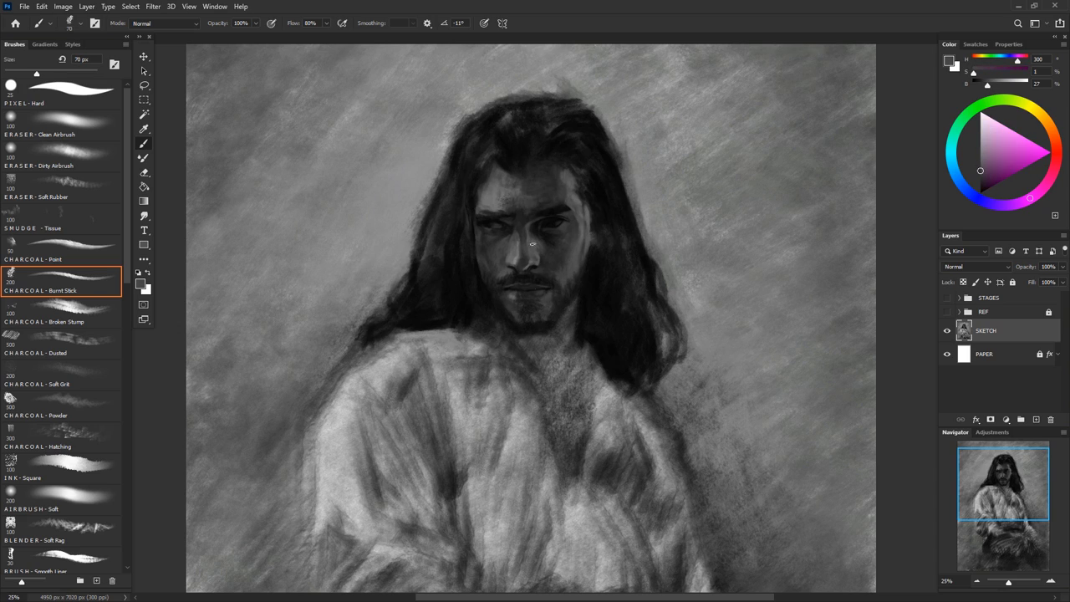
pyautogui.keyDown('alt'); pyautogui.click(507, 222); pyautogui.keyUp('alt')
pyautogui.keyDown('alt'); pyautogui.click(538, 224); pyautogui.keyUp('alt')
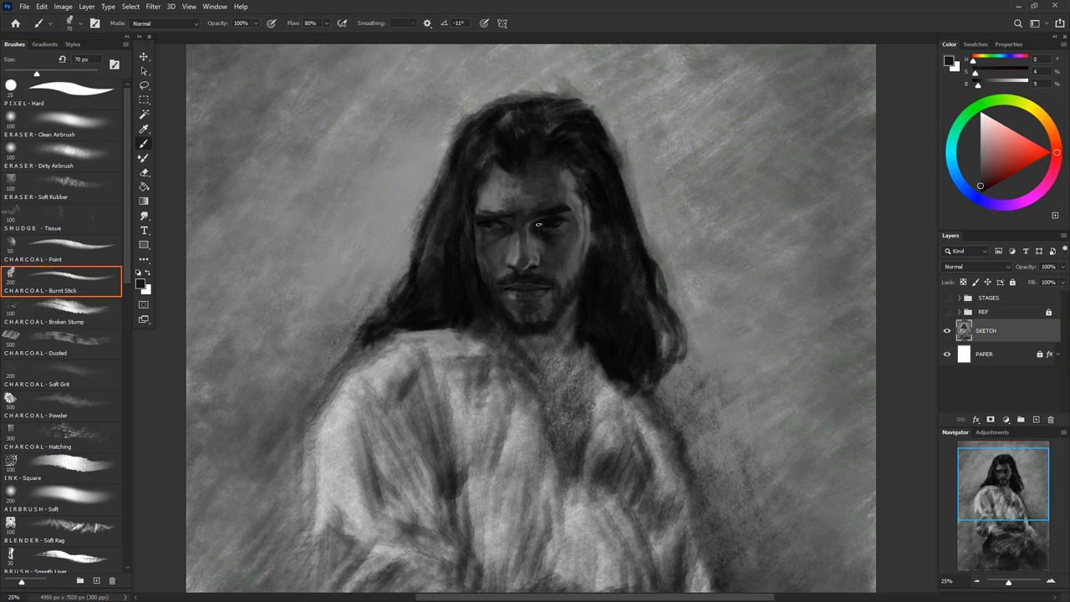
pyautogui.keyDown('alt'); pyautogui.click(539, 227); pyautogui.keyUp('alt')
pyautogui.press(']')
pyautogui.press(']')
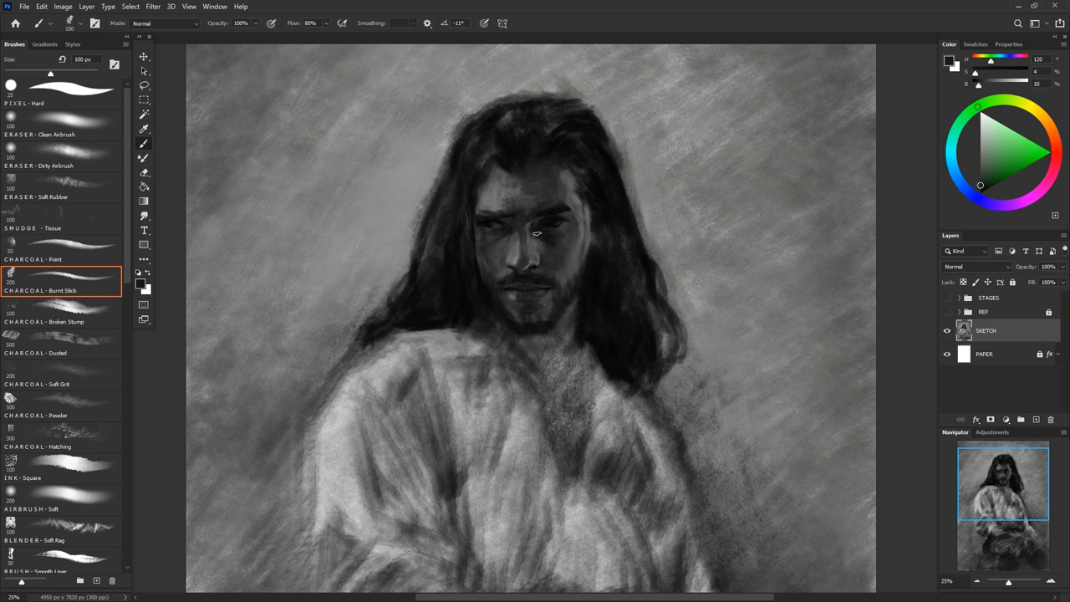
pyautogui.keyDown('alt'); pyautogui.click(533, 232); pyautogui.keyUp('alt')
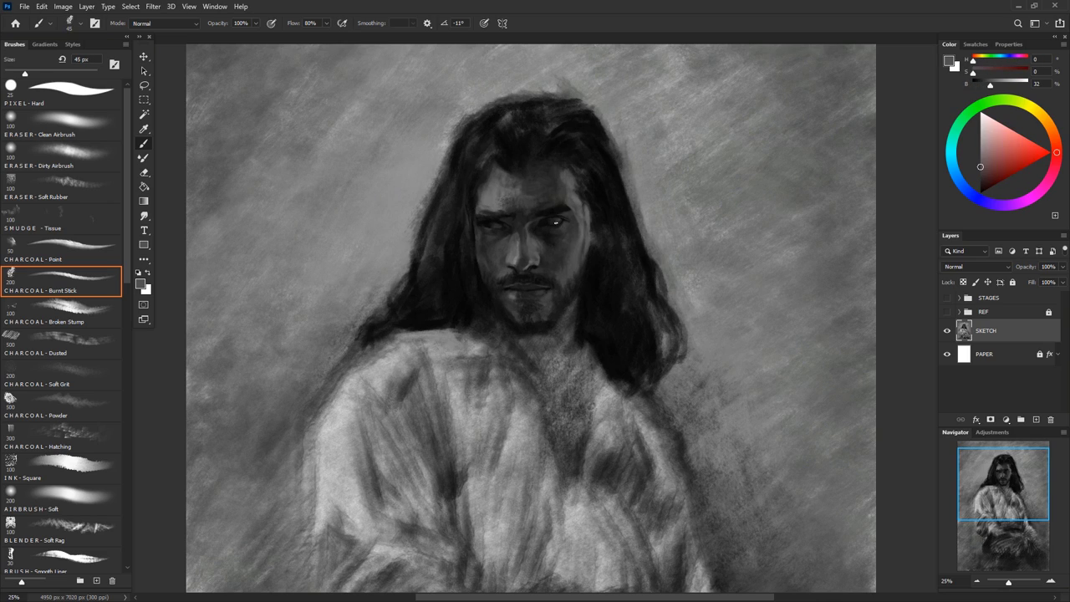
pyautogui.keyDown('alt'); pyautogui.click(557, 224); pyautogui.keyUp('alt')
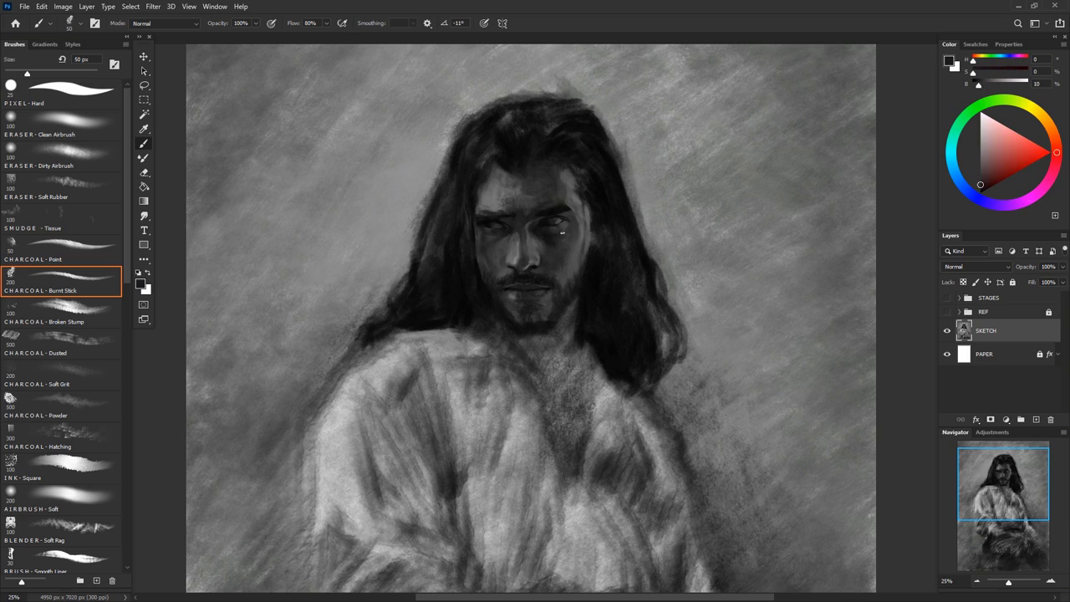
# Add near-black eye detail, alternating the pointed and Burnt Stick charcoal brushes
pyautogui.press(',')
pyautogui.keyDown('alt'); pyautogui.click(536, 224); pyautogui.keyUp('alt')
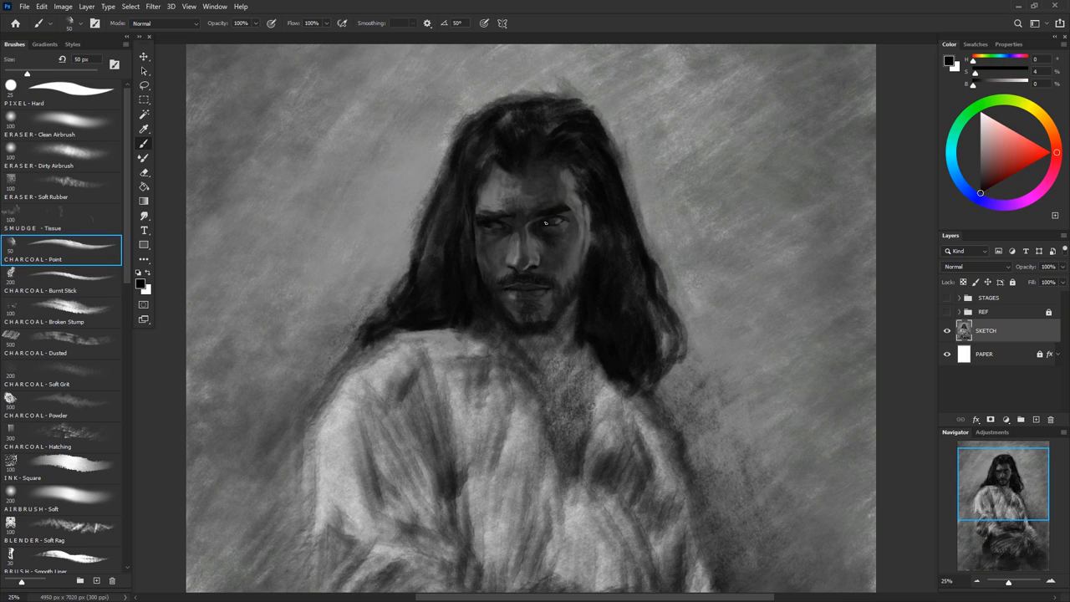
pyautogui.keyDown('alt'); pyautogui.click(552, 242); pyautogui.keyUp('alt')
pyautogui.press('.')
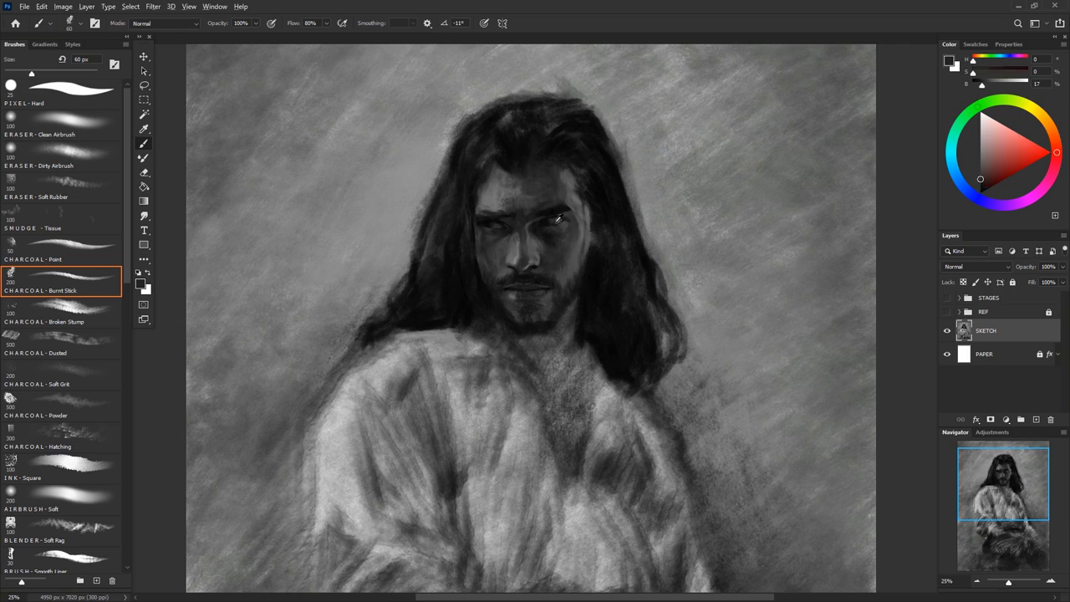
pyautogui.press('[')
pyautogui.press('[')
pyautogui.press('[')
pyautogui.keyDown('alt'); pyautogui.click(545, 220); pyautogui.keyUp('alt')
pyautogui.keyDown('alt'); pyautogui.click(542, 219); pyautogui.keyUp('alt')
pyautogui.keyDown('alt'); pyautogui.click(537, 222); pyautogui.keyUp('alt')
pyautogui.keyDown('alt'); pyautogui.click(556, 221); pyautogui.keyUp('alt')
pyautogui.keyDown('alt'); pyautogui.click(556, 221); pyautogui.keyUp('alt')
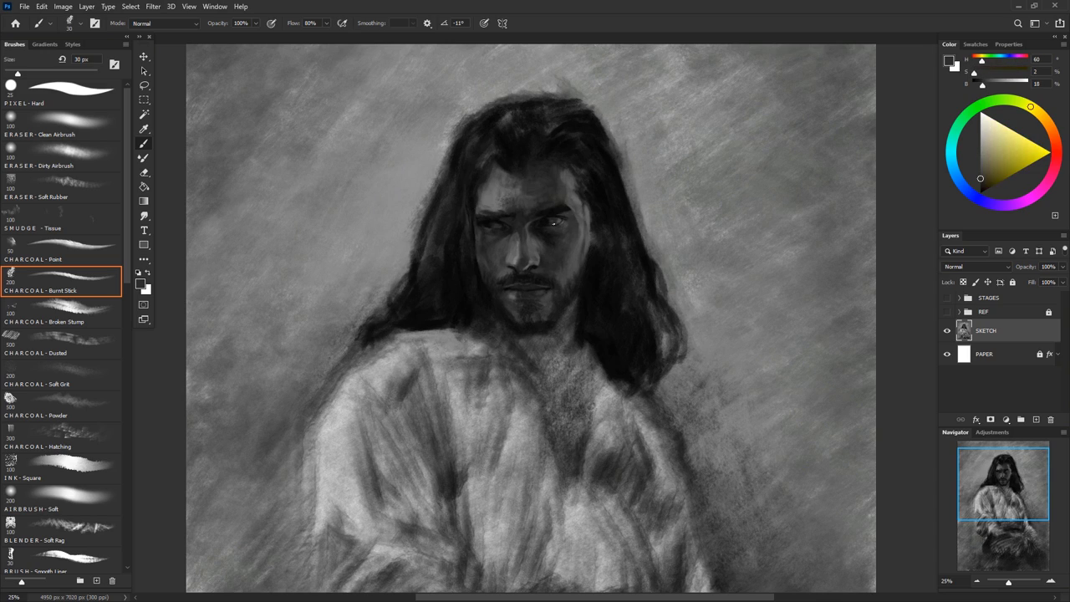
pyautogui.keyDown('alt'); pyautogui.click(552, 221); pyautogui.keyUp('alt')
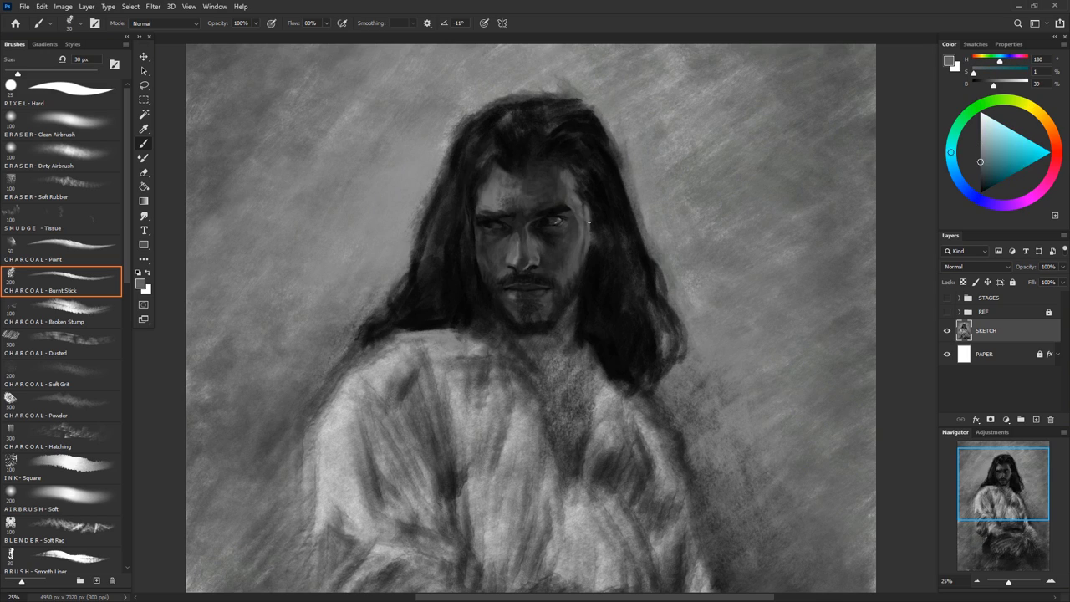
pyautogui.keyDown('alt'); pyautogui.click(545, 222); pyautogui.keyUp('alt')
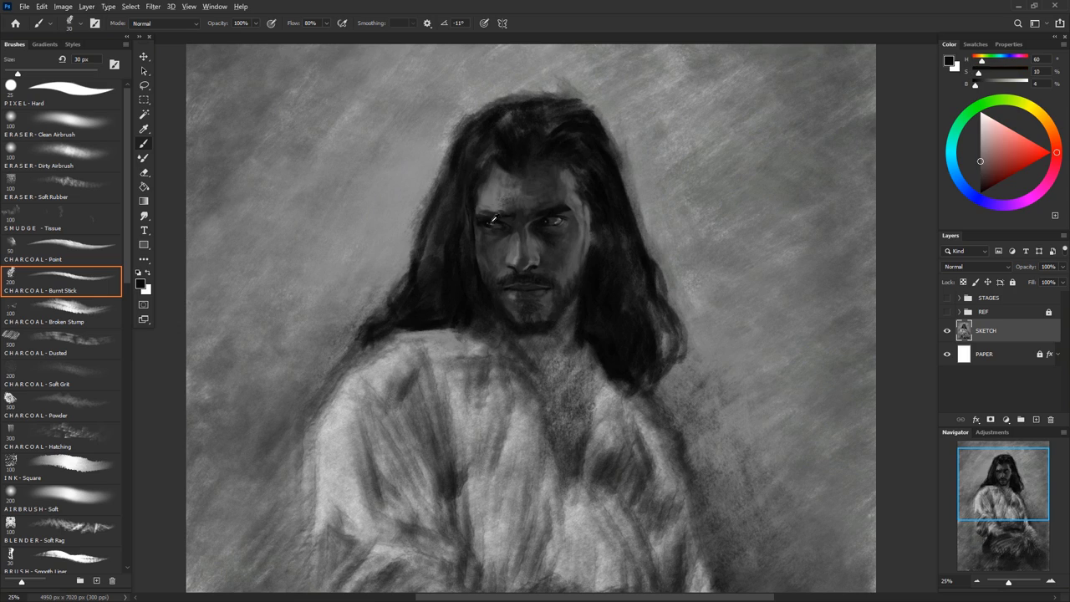
# Add light grey highlights and near-black accents around the brow and eyes
pyautogui.keyDown('alt'); pyautogui.click(496, 222); pyautogui.keyUp('alt')
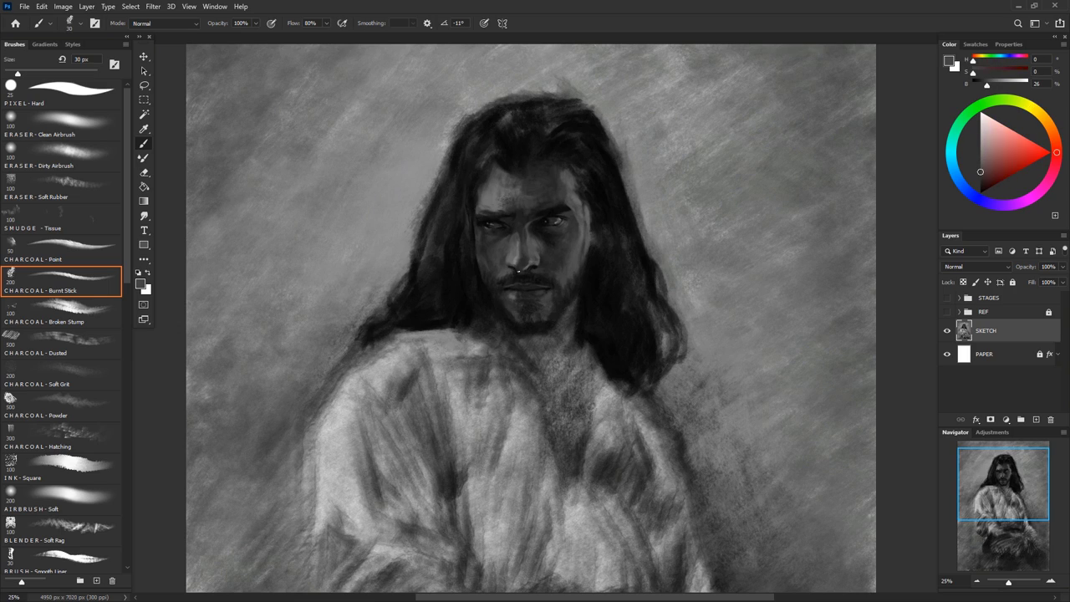
pyautogui.keyDown('alt'); pyautogui.click(537, 263); pyautogui.keyUp('alt')
pyautogui.keyDown('alt'); pyautogui.click(536, 264); pyautogui.keyUp('alt')
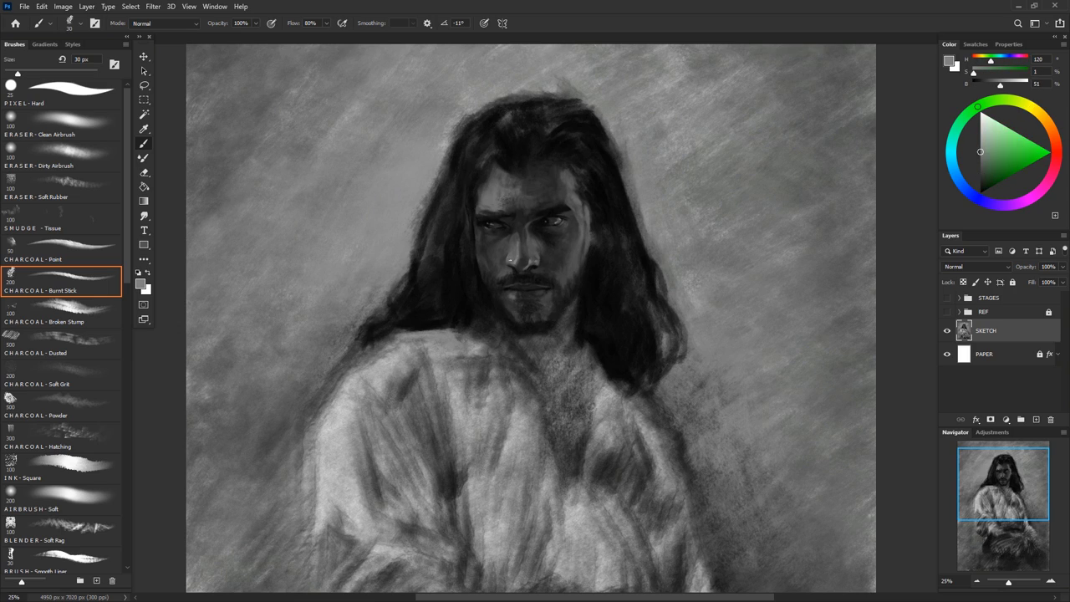
pyautogui.keyDown('alt'); pyautogui.click(531, 266); pyautogui.keyUp('alt')
pyautogui.keyDown('alt'); pyautogui.click(507, 252); pyautogui.keyUp('alt')
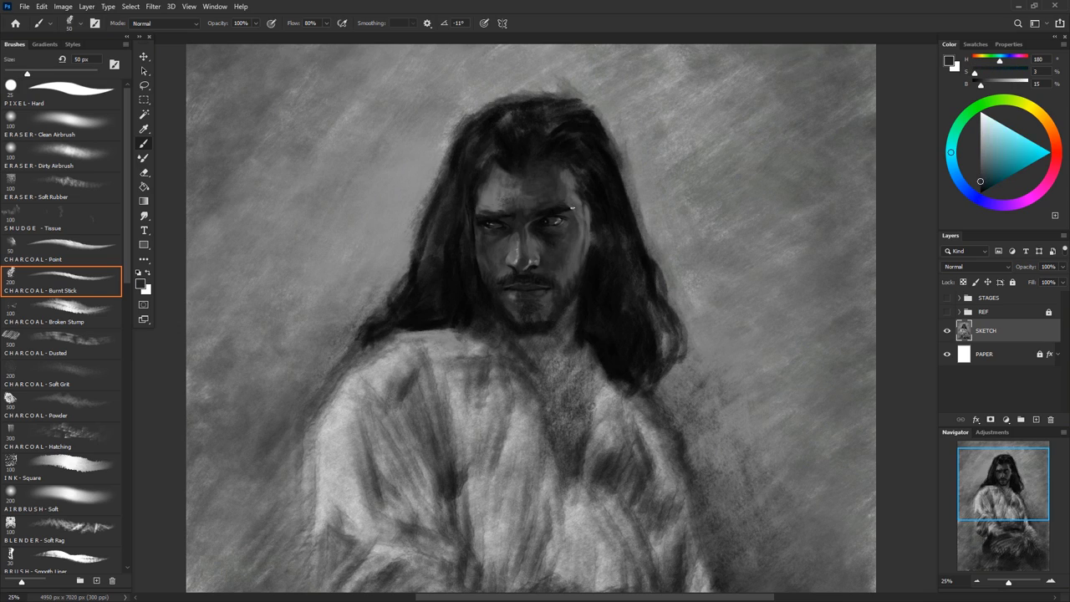
pyautogui.keyDown('alt'); pyautogui.click(563, 193); pyautogui.keyUp('alt')
pyautogui.keyDown('alt'); pyautogui.click(585, 234); pyautogui.keyUp('alt')
# Darken the hair edges and top of the head with a larger brush
pyautogui.press(']')
pyautogui.press(']')
pyautogui.press(']')
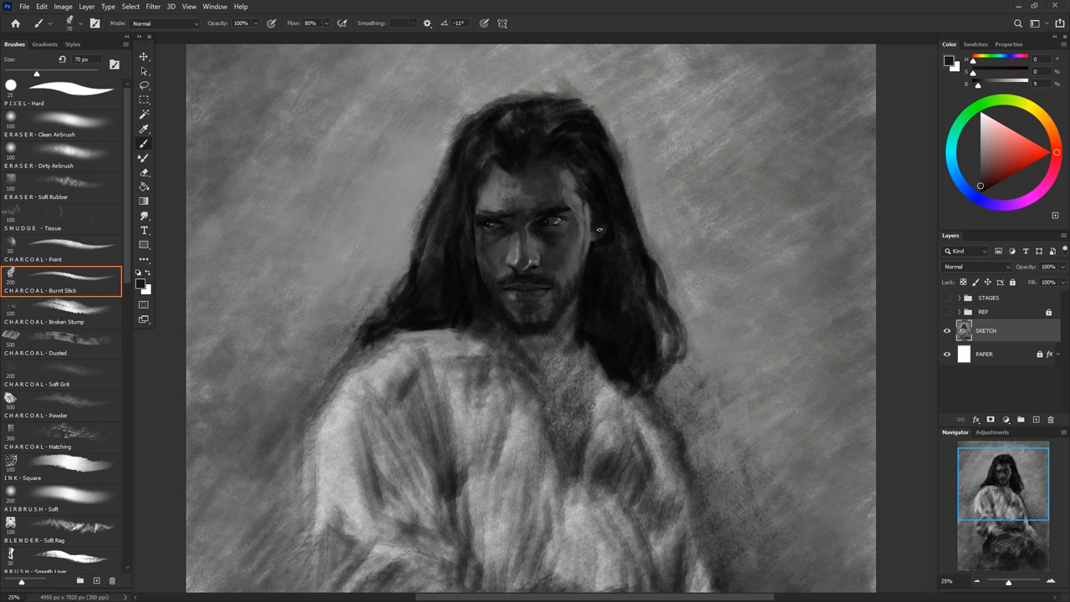
pyautogui.keyDown('alt'); pyautogui.click(592, 214); pyautogui.keyUp('alt')
pyautogui.keyDown('alt'); pyautogui.click(610, 154); pyautogui.keyUp('alt')
pyautogui.press(']')
pyautogui.press(']')
pyautogui.press(']')
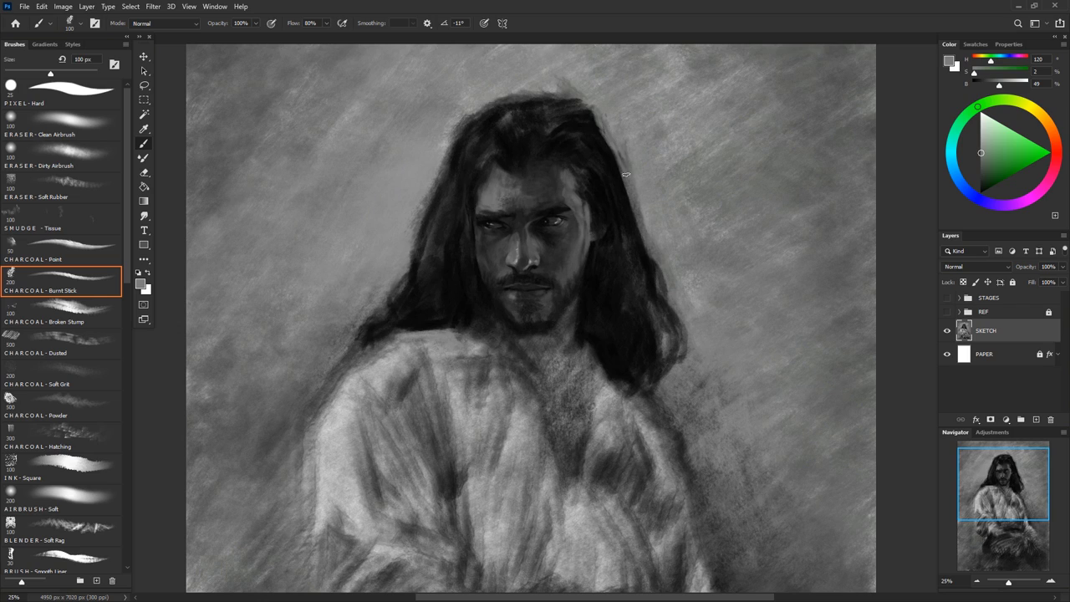
pyautogui.keyDown('alt'); pyautogui.click(590, 112); pyautogui.keyUp('alt')
pyautogui.keyDown('alt'); pyautogui.click(498, 112); pyautogui.keyUp('alt')
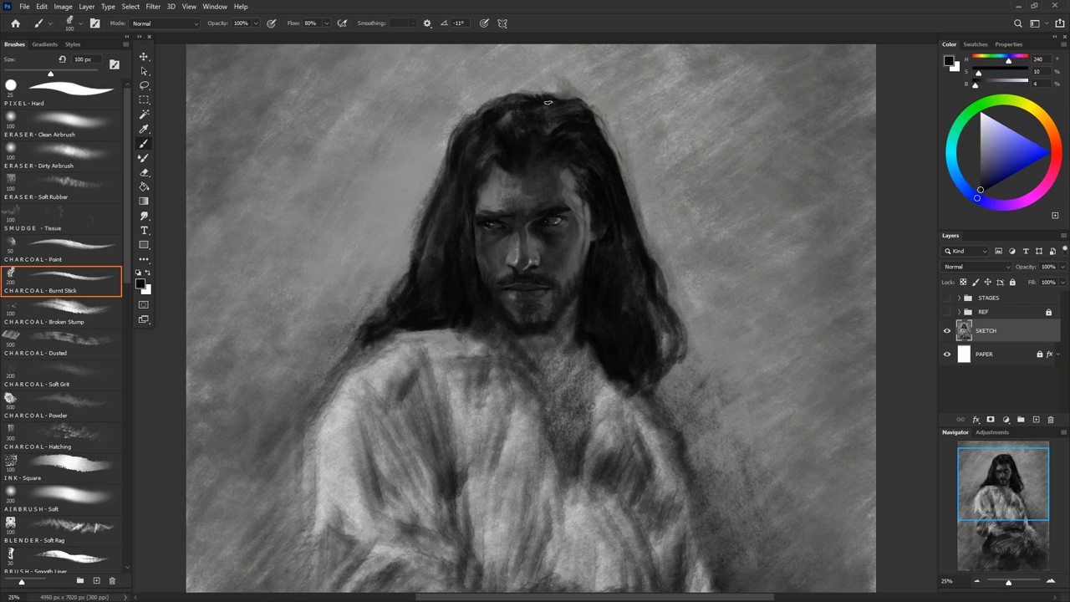
pyautogui.keyDown('alt'); pyautogui.click(524, 128); pyautogui.keyUp('alt')
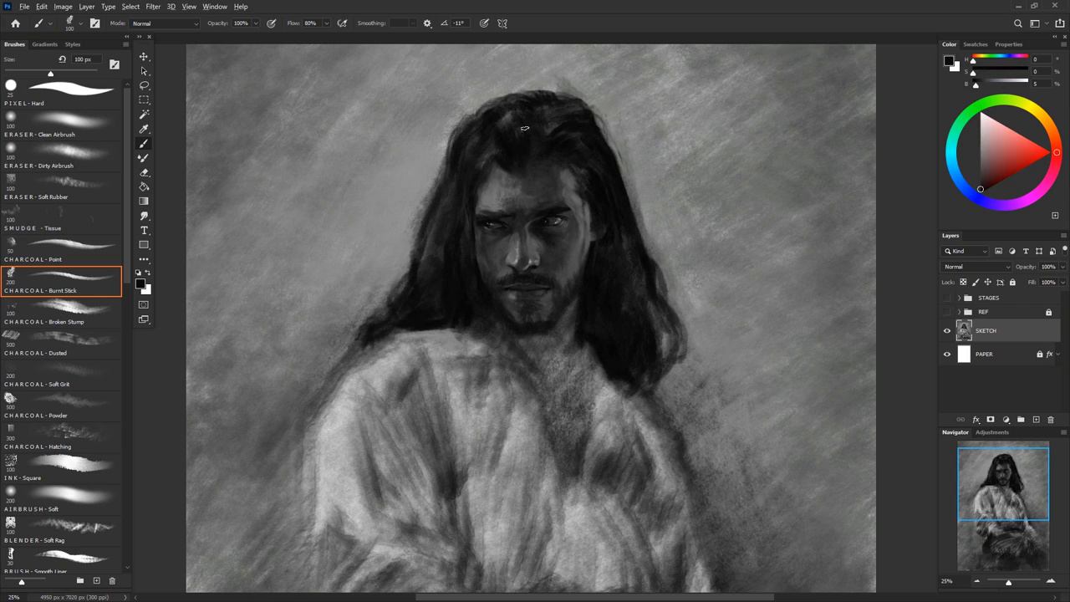
pyautogui.keyDown('alt'); pyautogui.click(483, 335); pyautogui.keyUp('alt')
# Paint big mid-grey strokes beside the left hair, then darken the hair beside the beard at about 100-175 px
pyautogui.press(']')
pyautogui.press(']')
pyautogui.press(']')
pyautogui.keyDown('alt'); pyautogui.click(402, 299); pyautogui.keyUp('alt')
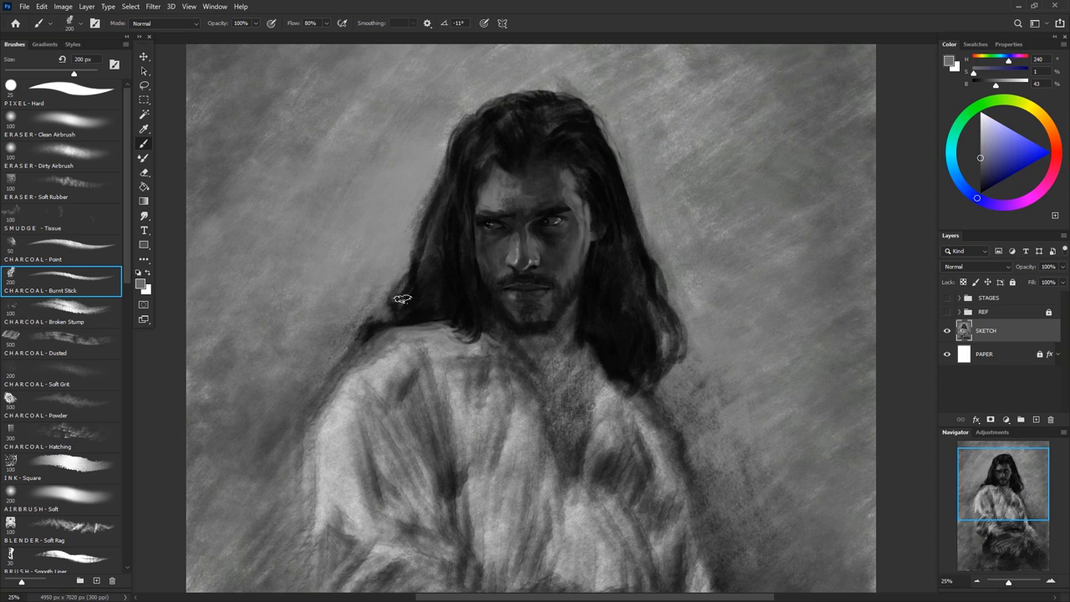
pyautogui.keyDown('alt'); pyautogui.click(380, 338); pyautogui.keyUp('alt')
pyautogui.press(',')
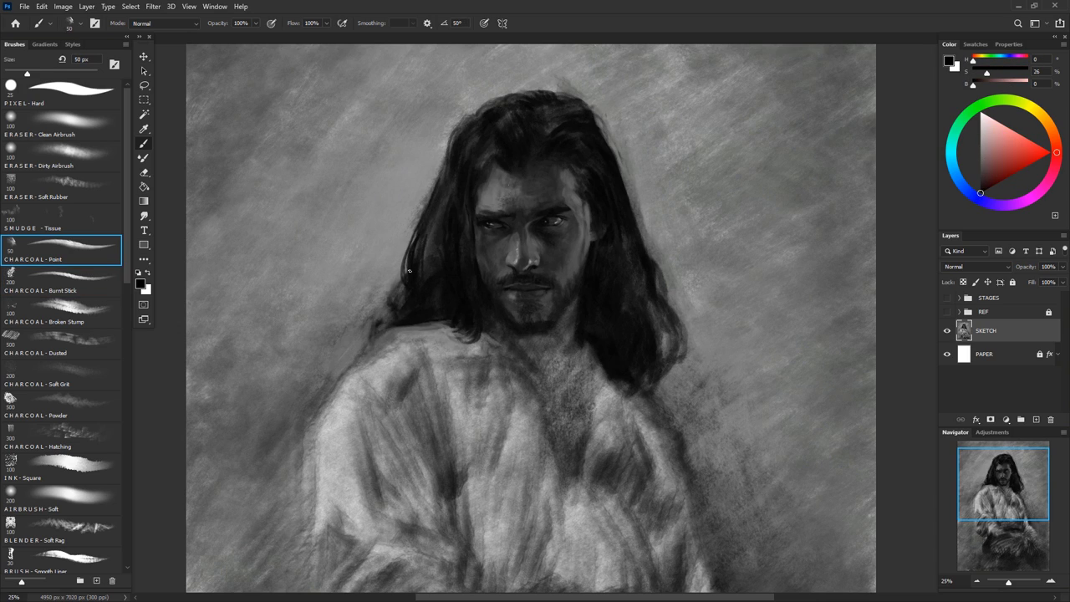
pyautogui.press('.')
pyautogui.keyDown('alt'); pyautogui.click(637, 241); pyautogui.keyUp('alt')
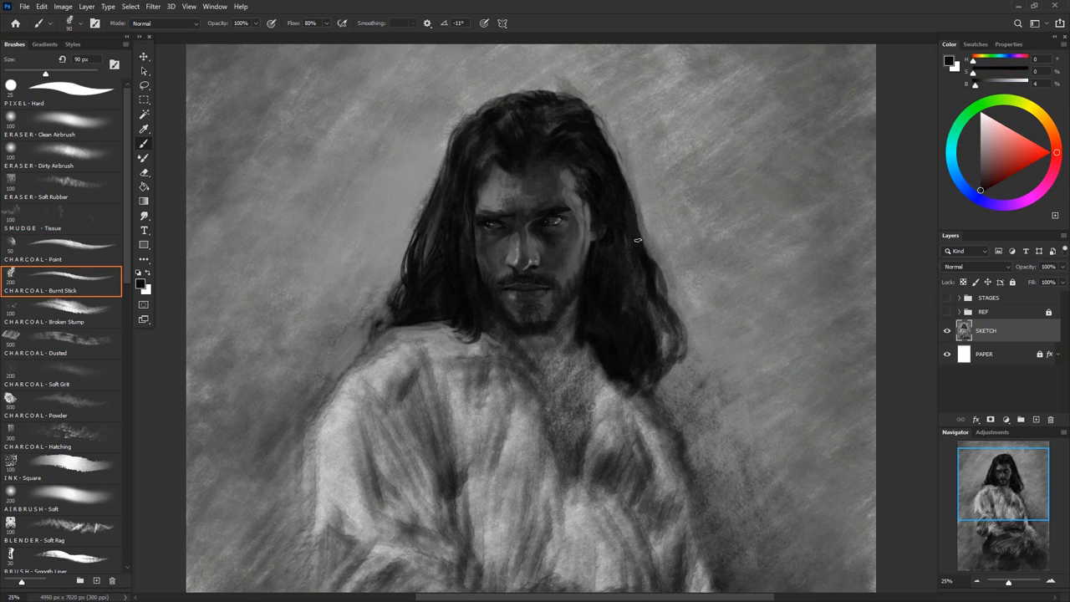
pyautogui.press(']')
pyautogui.press(']')
pyautogui.press(']')
pyautogui.keyDown('alt'); pyautogui.click(585, 305); pyautogui.keyUp('alt')
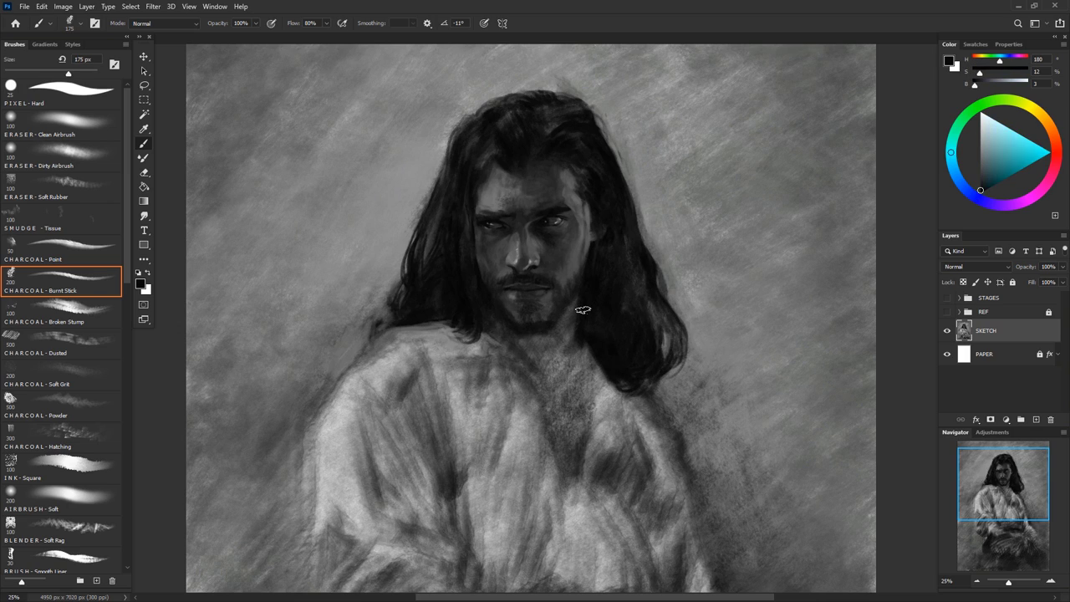
pyautogui.keyDown('alt'); pyautogui.click(587, 286); pyautogui.keyUp('alt')
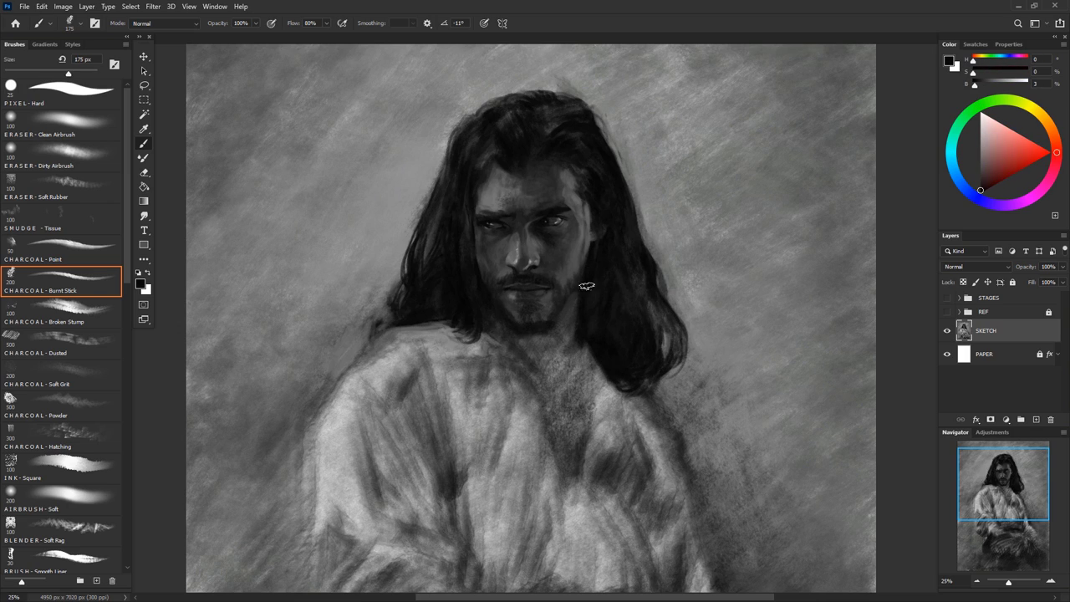
pyautogui.keyDown('alt'); pyautogui.click(582, 353); pyautogui.keyUp('alt')
pyautogui.press(']')
pyautogui.press(']')
pyautogui.press(']')
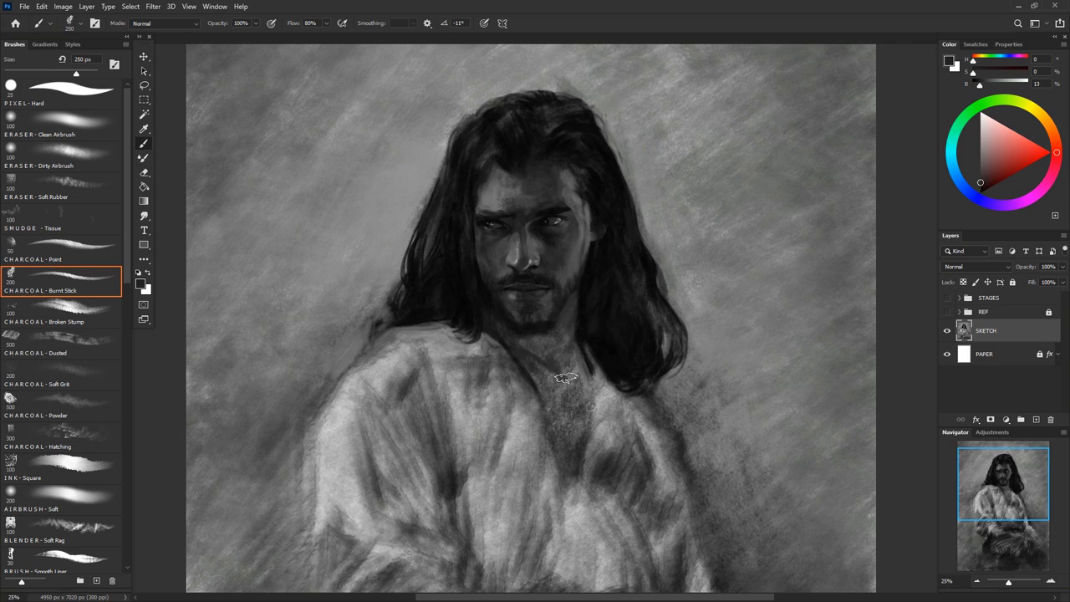
pyautogui.press('[')
pyautogui.press('[')
pyautogui.press('[')
# Lay near-black beard tones, switching between Broken Stump and Burnt Stick, then shrink the brush to 50 px
pyautogui.keyDown('alt'); pyautogui.click(518, 328); pyautogui.keyUp('alt')
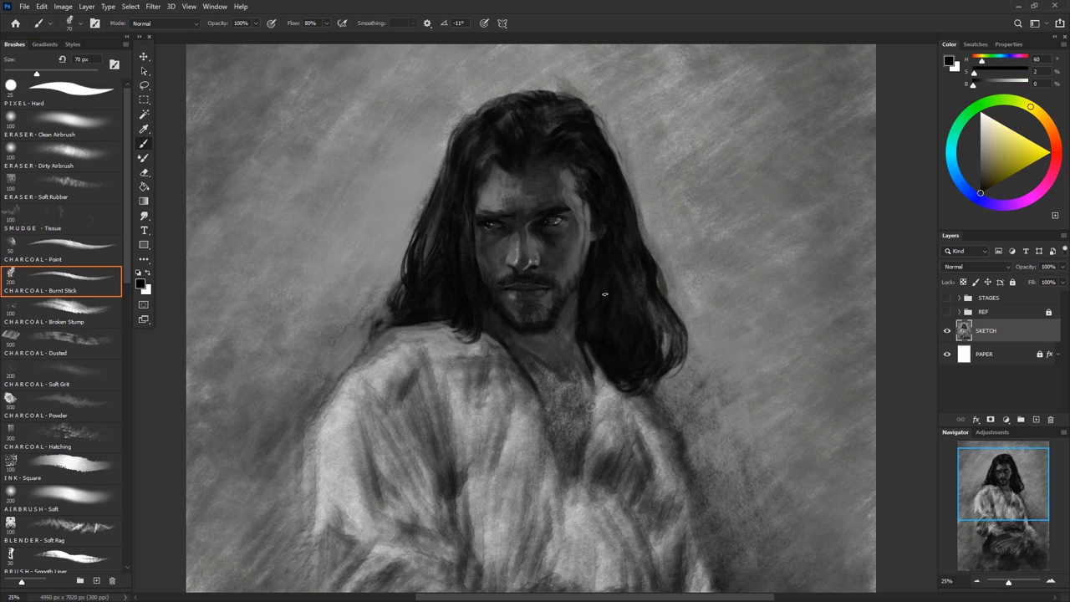
pyautogui.press('.')
pyautogui.keyDown('alt'); pyautogui.click(481, 266); pyautogui.keyUp('alt')
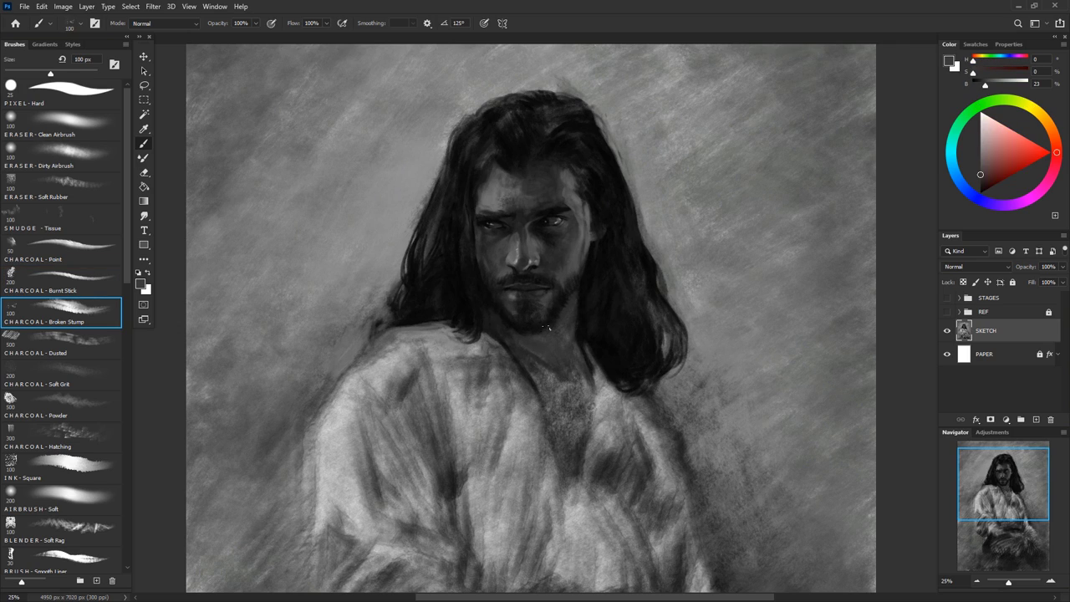
pyautogui.press(',')
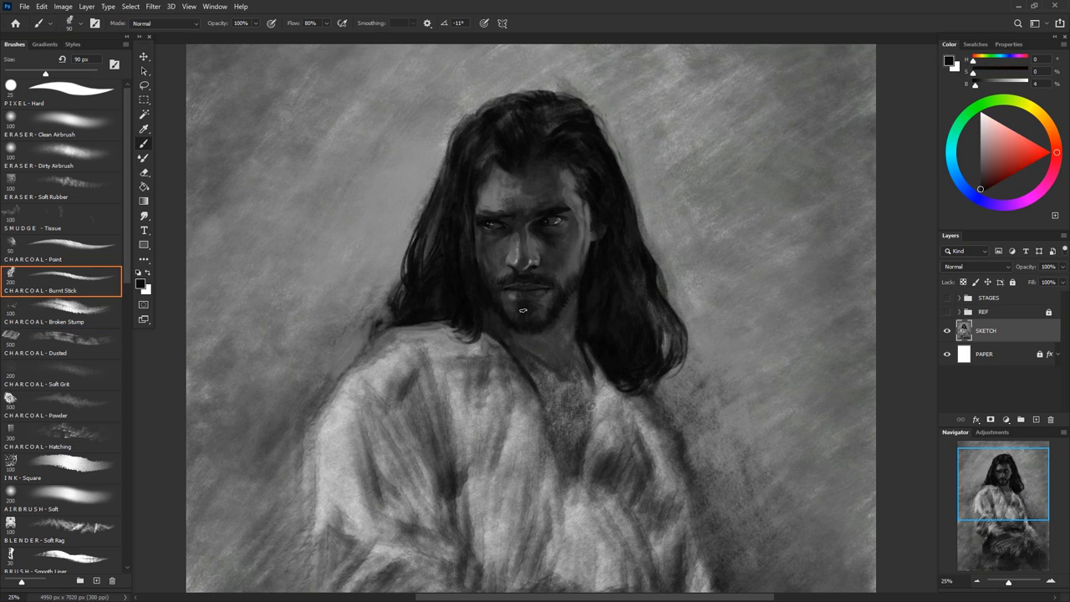
pyautogui.keyDown('alt'); pyautogui.click(523, 299); pyautogui.keyUp('alt')
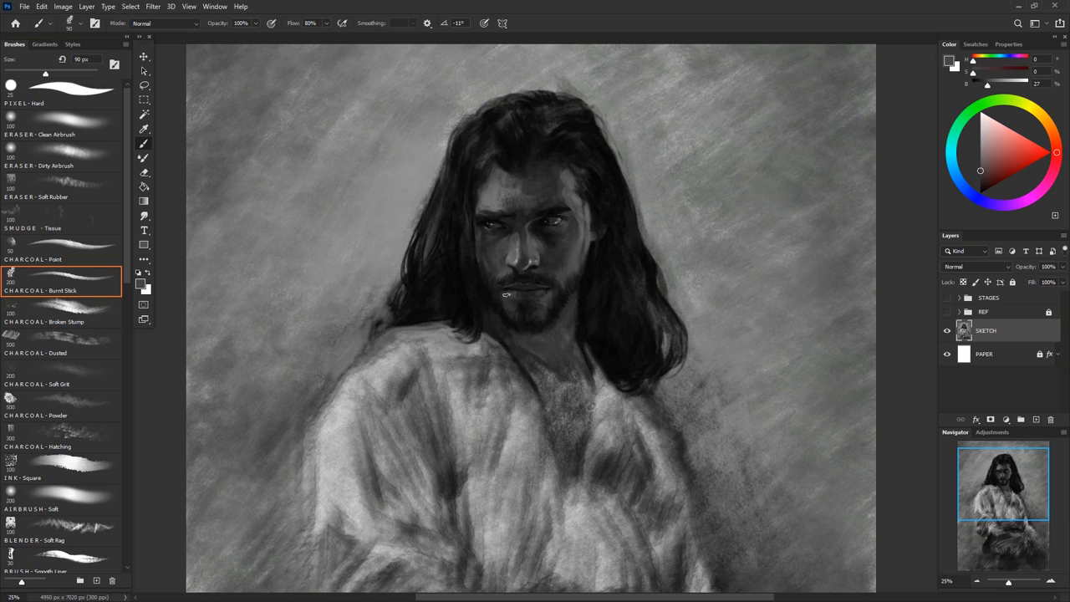
pyautogui.keyDown('alt'); pyautogui.click(503, 284); pyautogui.keyUp('alt')
pyautogui.press('[')
pyautogui.press('[')
pyautogui.press('[')
# Paint mid-dark and near-black shadows into the beard at 50 px
pyautogui.keyDown('alt'); pyautogui.click(528, 288); pyautogui.keyUp('alt')
pyautogui.keyDown('alt'); pyautogui.click(548, 294); pyautogui.keyUp('alt')
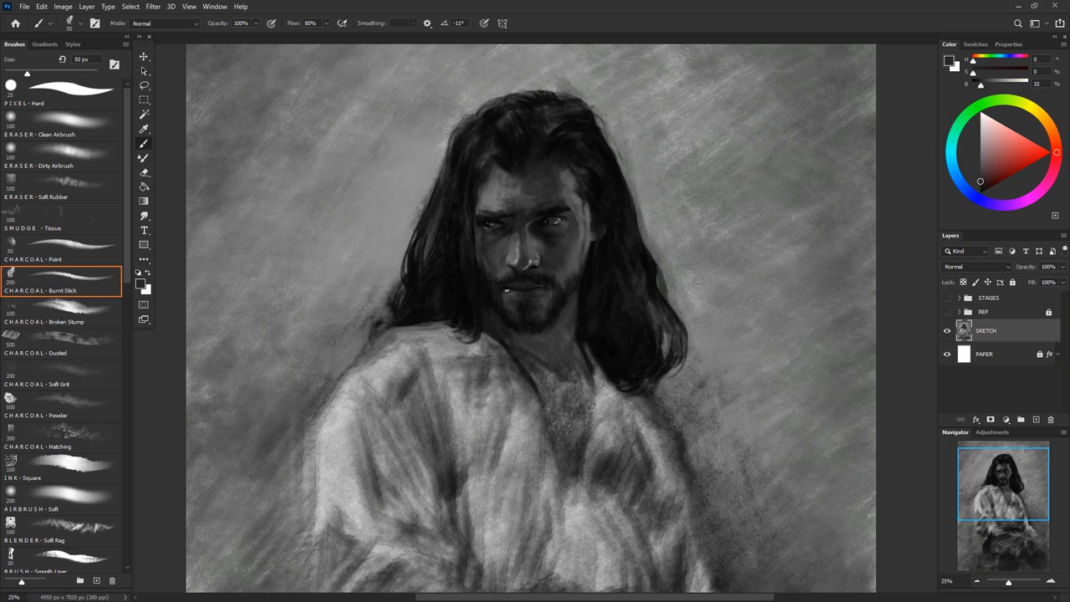
pyautogui.keyDown('alt'); pyautogui.click(526, 288); pyautogui.keyUp('alt')
pyautogui.keyDown('alt'); pyautogui.click(540, 286); pyautogui.keyUp('alt')
pyautogui.keyDown('alt'); pyautogui.click(537, 292); pyautogui.keyUp('alt')
pyautogui.keyDown('alt'); pyautogui.click(520, 316); pyautogui.keyUp('alt')
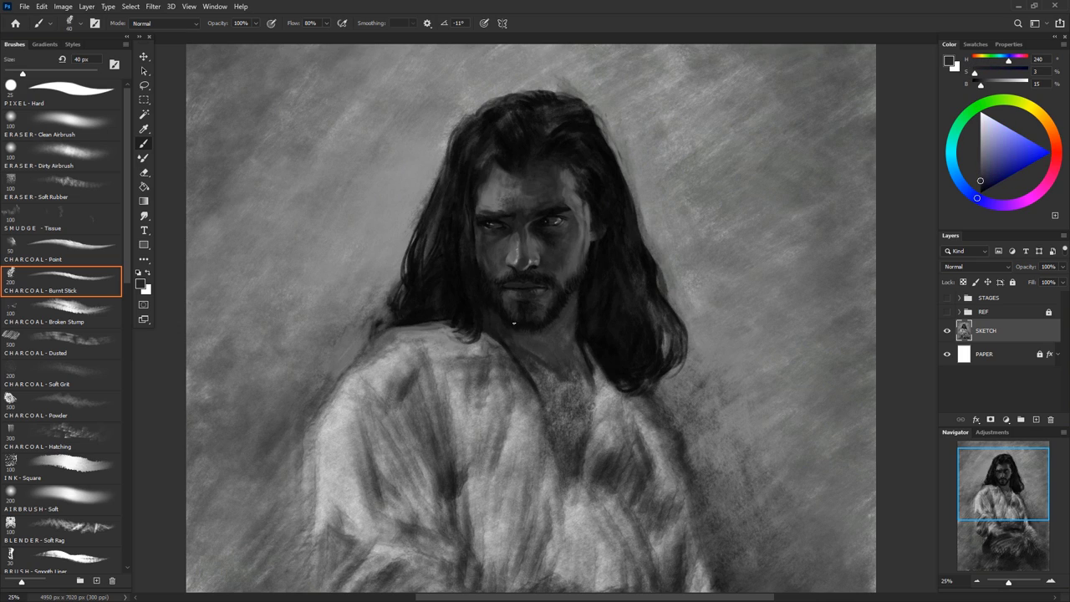
# Shade the chin and lower beard, varying the brush between 45 and 80 px
pyautogui.press(']')
pyautogui.press(']')
pyautogui.press(']')
pyautogui.keyDown('alt'); pyautogui.click(560, 316); pyautogui.keyUp('alt')
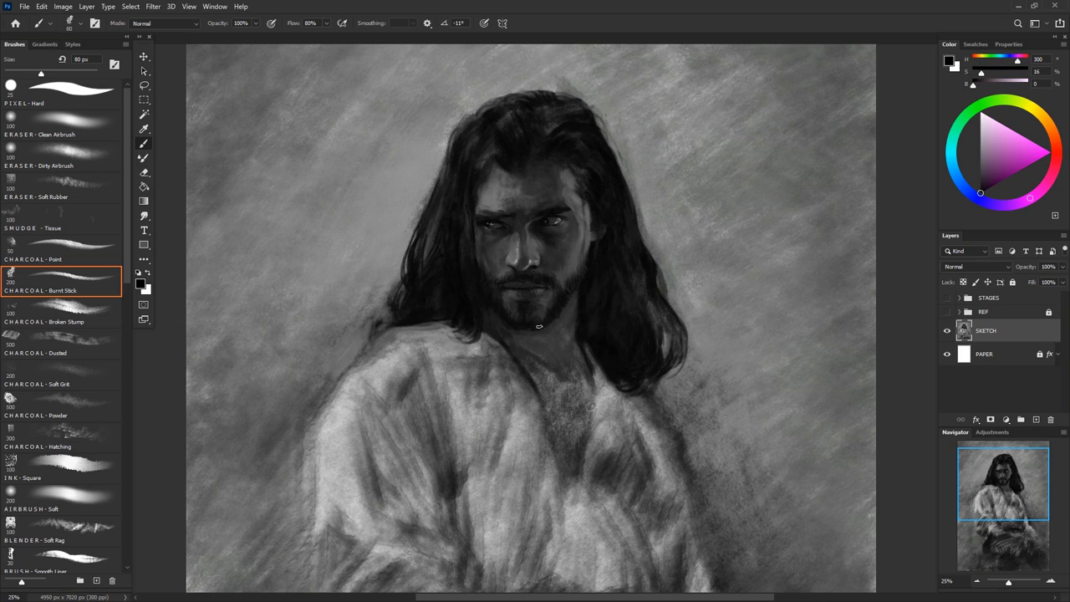
pyautogui.keyDown('alt'); pyautogui.click(527, 336); pyautogui.keyUp('alt')
pyautogui.keyDown('alt'); pyautogui.click(516, 318); pyautogui.keyUp('alt')
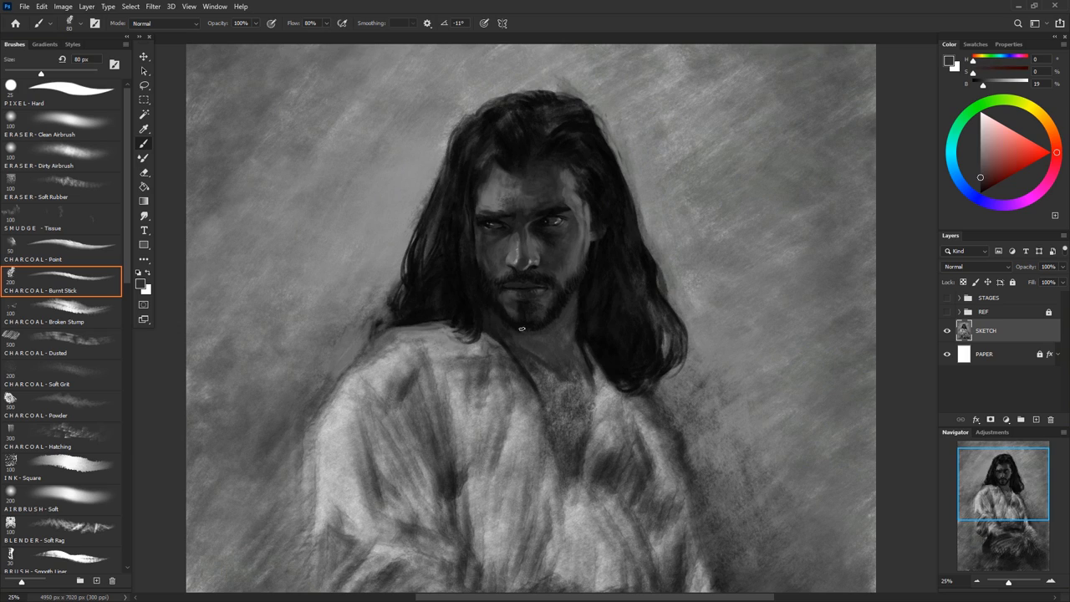
pyautogui.press('[')
pyautogui.press('[')
pyautogui.press('[')
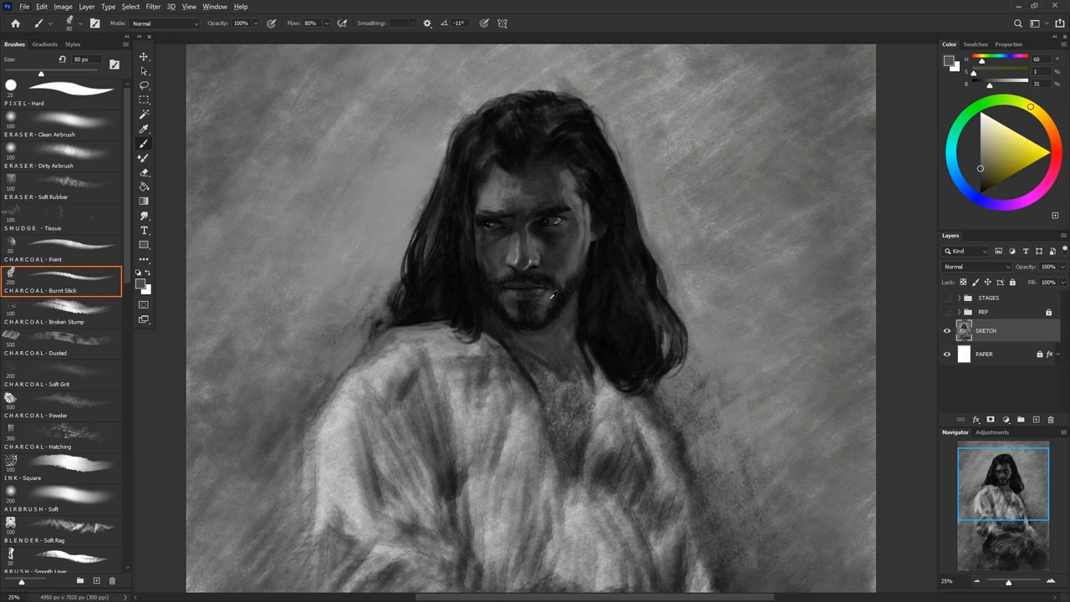
pyautogui.keyDown('alt'); pyautogui.click(526, 308); pyautogui.keyUp('alt')
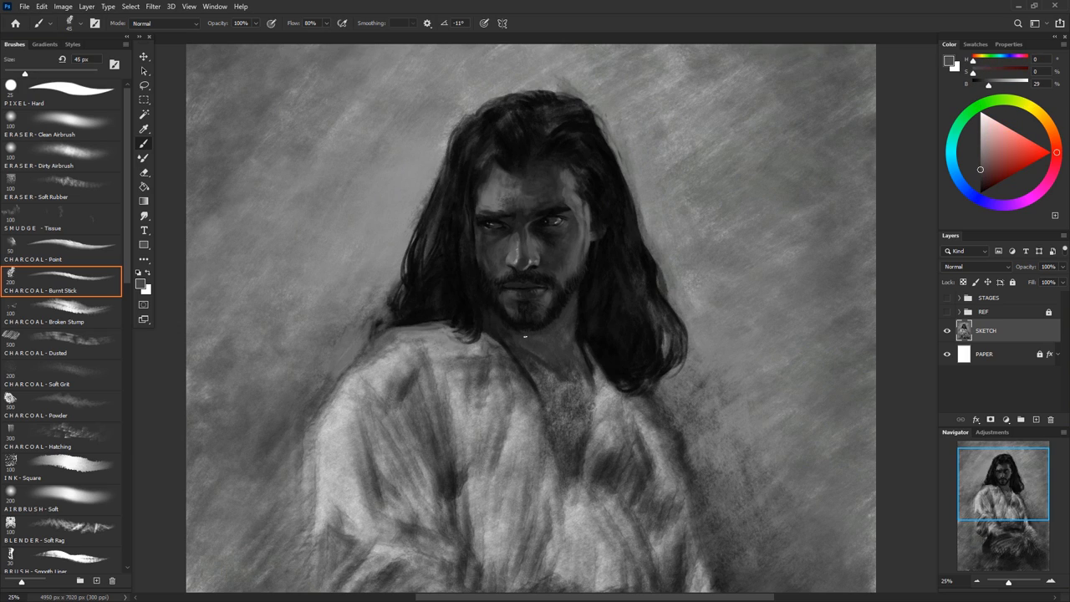
pyautogui.press(']')
pyautogui.press(']')
pyautogui.press(']')
# Darken the shadows on both sides of the face and near the beard at 70 px
pyautogui.keyDown('alt'); pyautogui.click(502, 257); pyautogui.keyUp('alt')
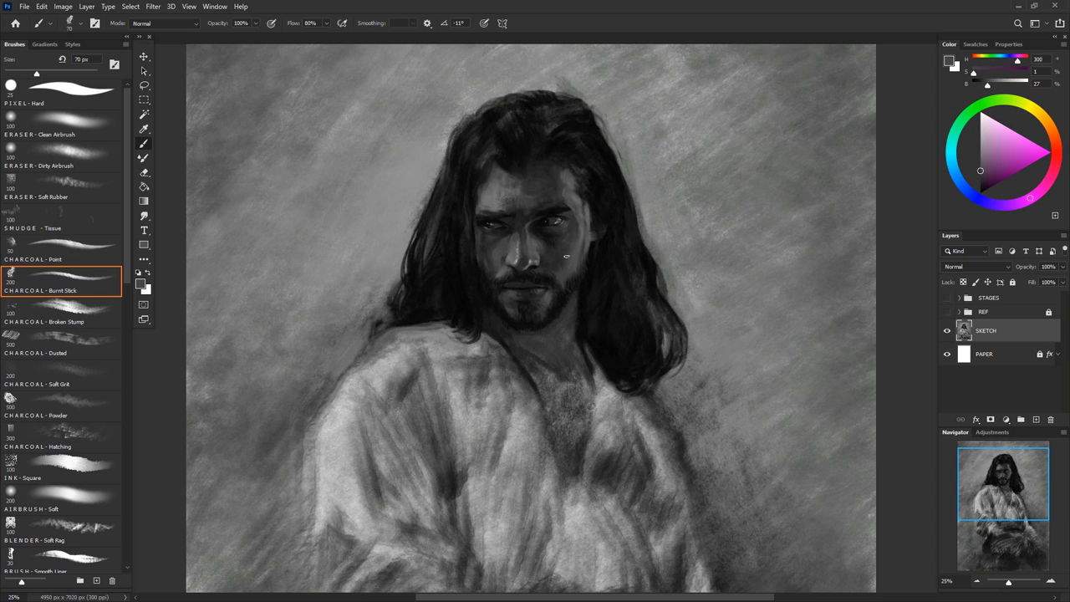
pyautogui.keyDown('alt'); pyautogui.click(492, 279); pyautogui.keyUp('alt')
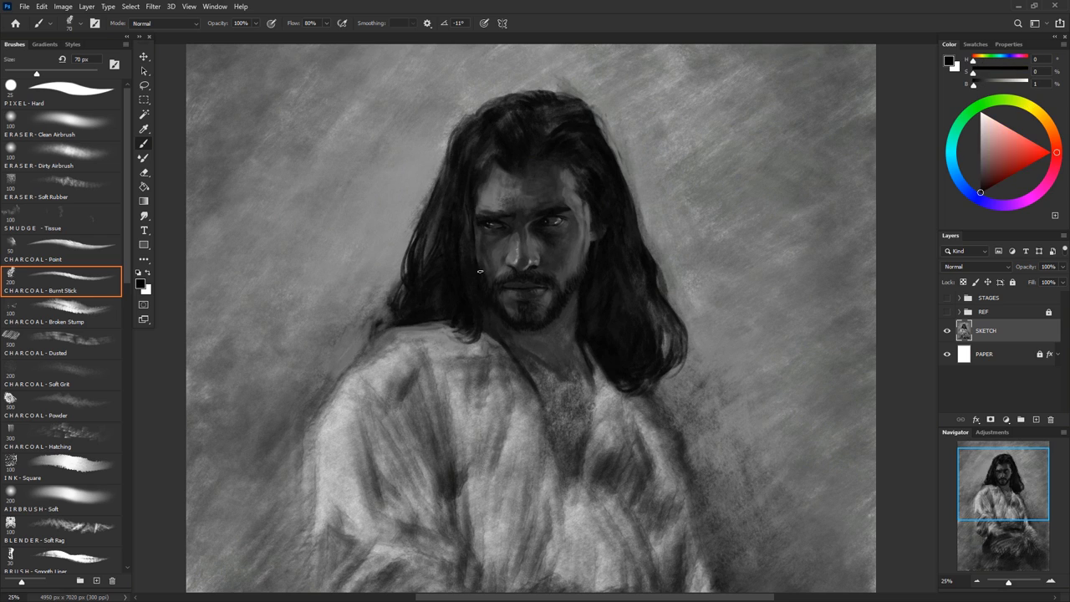
pyautogui.keyDown('alt'); pyautogui.click(473, 228); pyautogui.keyUp('alt')
pyautogui.keyDown('alt'); pyautogui.click(599, 227); pyautogui.keyUp('alt')
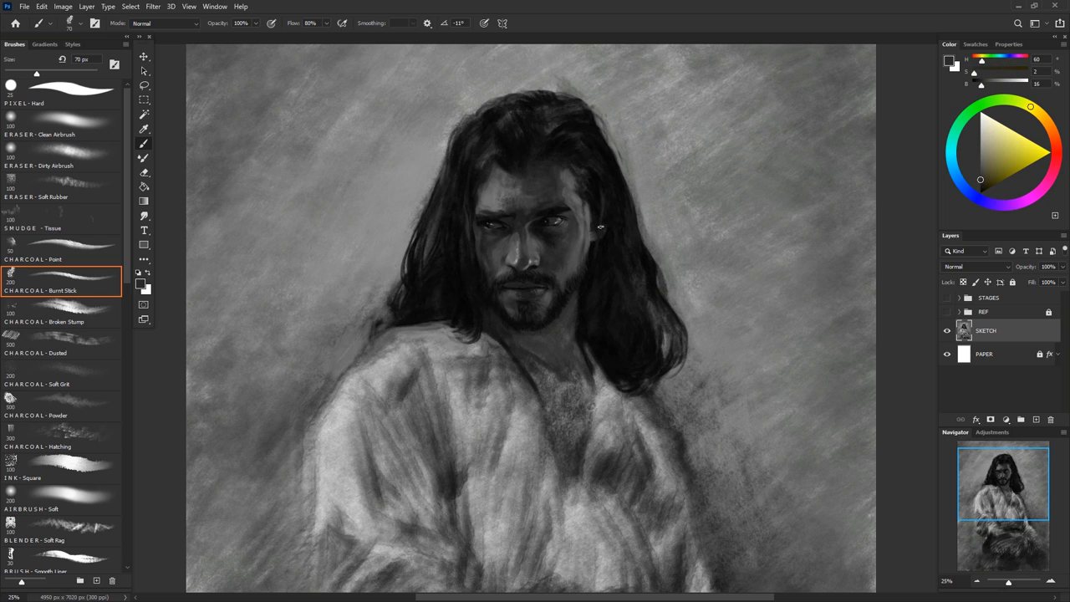
pyautogui.keyDown('alt'); pyautogui.click(472, 141); pyautogui.keyUp('alt')
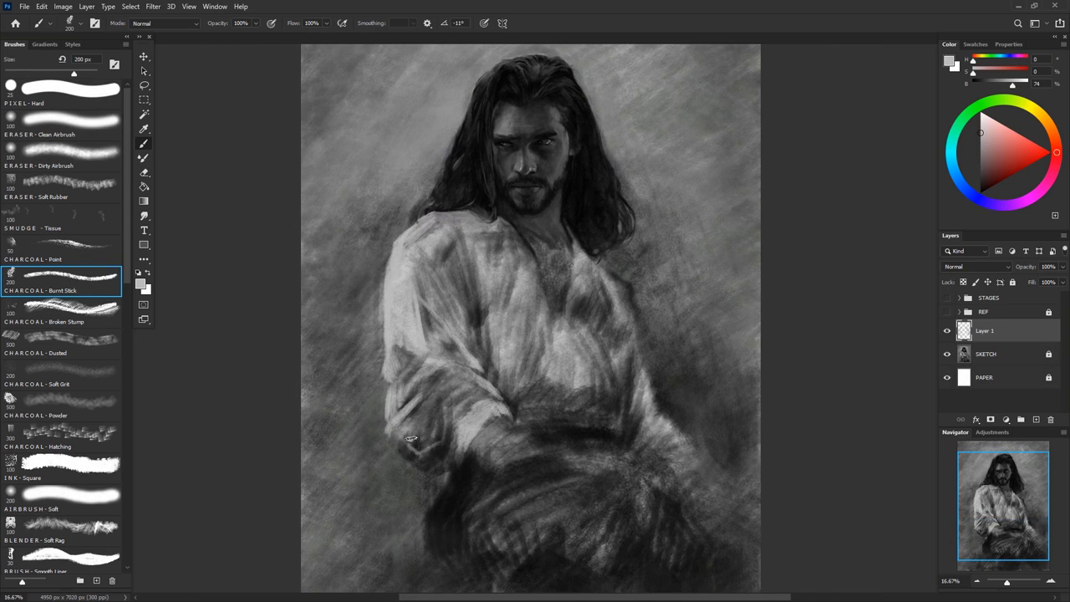
# Darken the shirt shoulder and collar, then lighten the left shoulder
pyautogui.moveTo(411, 439); pyautogui.dragTo(401, 392)
pyautogui.moveTo(439, 238); pyautogui.dragTo(464, 326)
pyautogui.keyDown('alt'); pyautogui.click(459, 221); pyautogui.keyUp('alt')
pyautogui.moveTo(477, 234)
pyautogui.mouseDown()
pyautogui.moveTo(520, 242)
pyautogui.moveTo(535, 343)
pyautogui.mouseUp()
pyautogui.keyDown('alt'); pyautogui.click(510, 225); pyautogui.keyUp('alt')
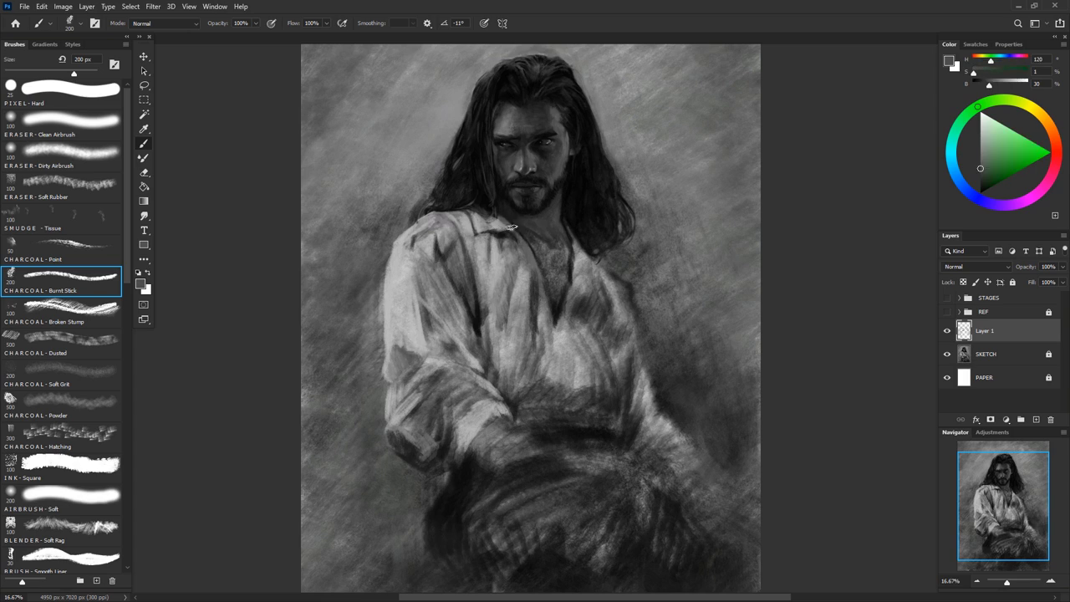
pyautogui.keyDown('alt'); pyautogui.click(443, 216); pyautogui.keyUp('alt')
pyautogui.moveTo(450, 226)
pyautogui.mouseDown()
pyautogui.moveTo(403, 315)
pyautogui.moveTo(452, 368)
pyautogui.mouseUp()
# Shade the sleeve with a 400 px brush and add light strokes over the chest
pyautogui.keyDown('alt'); pyautogui.click(398, 376); pyautogui.keyUp('alt')
pyautogui.press(']')
pyautogui.press(']')
pyautogui.press(']')
pyautogui.moveTo(372, 367)
pyautogui.mouseDown()
pyautogui.moveTo(416, 430)
pyautogui.moveTo(401, 410)
pyautogui.moveTo(575, 306)
pyautogui.moveTo(577, 401)
pyautogui.mouseUp()
pyautogui.keyDown('alt'); pyautogui.click(434, 409); pyautogui.keyUp('alt')
pyautogui.keyDown('alt'); pyautogui.click(645, 351); pyautogui.keyUp('alt')
pyautogui.moveTo(652, 376); pyautogui.dragTo(601, 303)
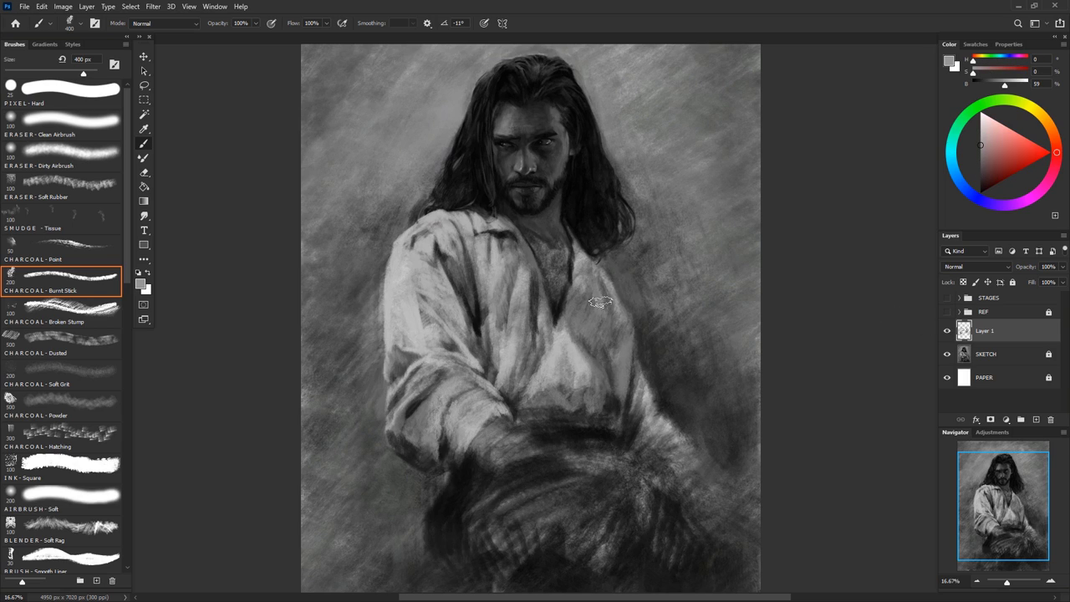
# Add dark and light Point-brush strokes across the chest and highlight the shirt front
pyautogui.press(',')
pyautogui.moveTo(585, 259); pyautogui.dragTo(635, 418)
pyautogui.keyDown('alt'); pyautogui.click(561, 335); pyautogui.keyUp('alt')
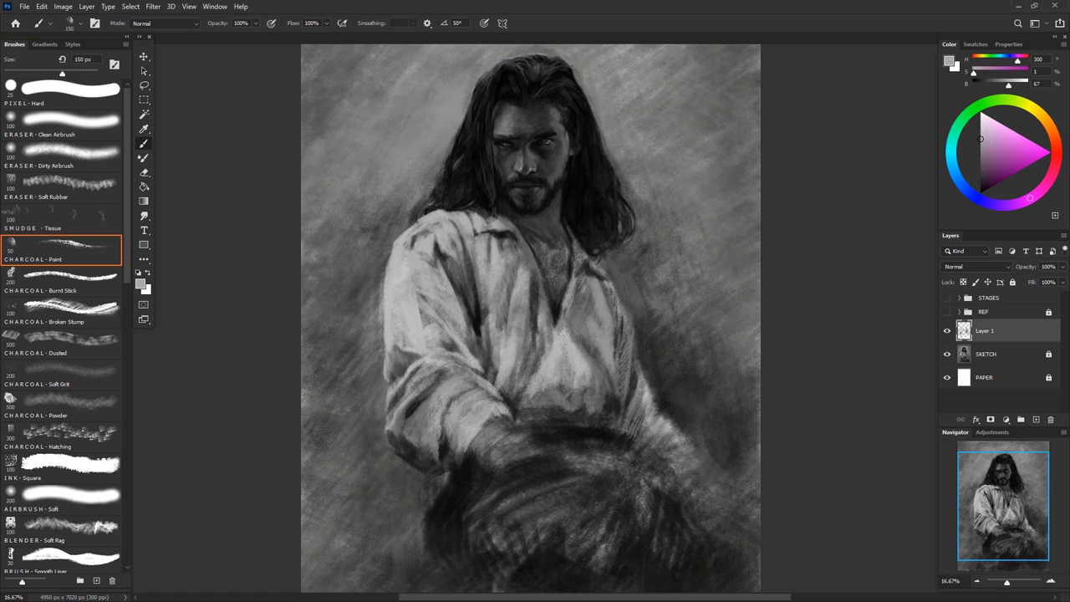
pyautogui.moveTo(561, 335); pyautogui.dragTo(465, 234)
pyautogui.keyDown('alt'); pyautogui.click(577, 266); pyautogui.keyUp('alt')
pyautogui.moveTo(581, 276); pyautogui.dragTo(706, 476)
pyautogui.press('.')
pyautogui.moveTo(660, 443); pyautogui.dragTo(614, 410)
# Add dark shirt strokes, then brighten the chest with a 250 px brush
pyautogui.keyDown('alt'); pyautogui.click(618, 414); pyautogui.keyUp('alt')
pyautogui.moveTo(610, 352)
pyautogui.mouseDown()
pyautogui.moveTo(557, 399)
pyautogui.moveTo(585, 335)
pyautogui.moveTo(493, 368)
pyautogui.mouseUp()
pyautogui.press(']')
pyautogui.keyDown('alt'); pyautogui.click(480, 326); pyautogui.keyUp('alt')
pyautogui.moveTo(477, 318); pyautogui.dragTo(496, 213)
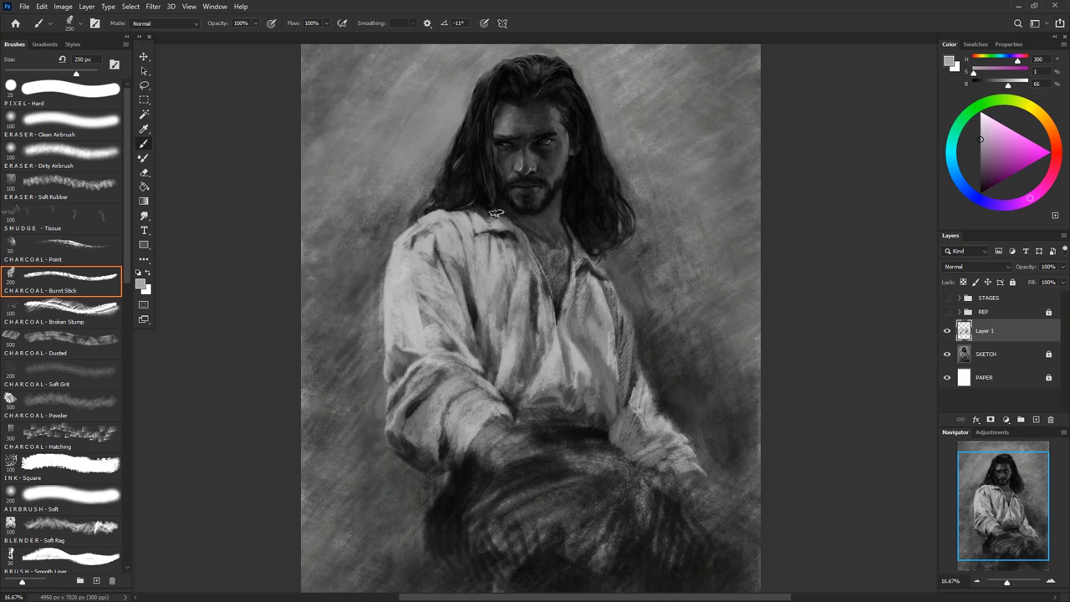
# Darken the waist, the shirt's right side and the lap, enlarging to 600 px
pyautogui.keyDown('alt'); pyautogui.click(576, 242); pyautogui.keyUp('alt')
pyautogui.moveTo(627, 309); pyautogui.dragTo(639, 393)
pyautogui.keyDown('alt'); pyautogui.click(635, 376); pyautogui.keyUp('alt')
pyautogui.moveTo(518, 422); pyautogui.dragTo(594, 427)
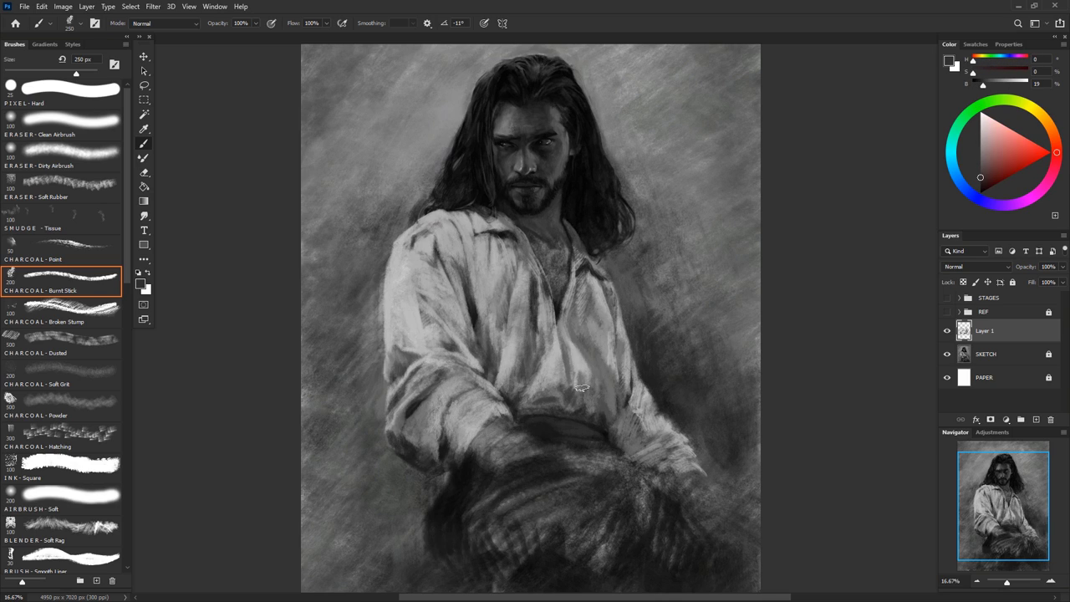
pyautogui.press(']')
pyautogui.press(']')
pyautogui.press(']')
pyautogui.moveTo(427, 501)
pyautogui.mouseDown()
pyautogui.moveTo(490, 468)
pyautogui.moveTo(581, 480)
pyautogui.mouseUp()
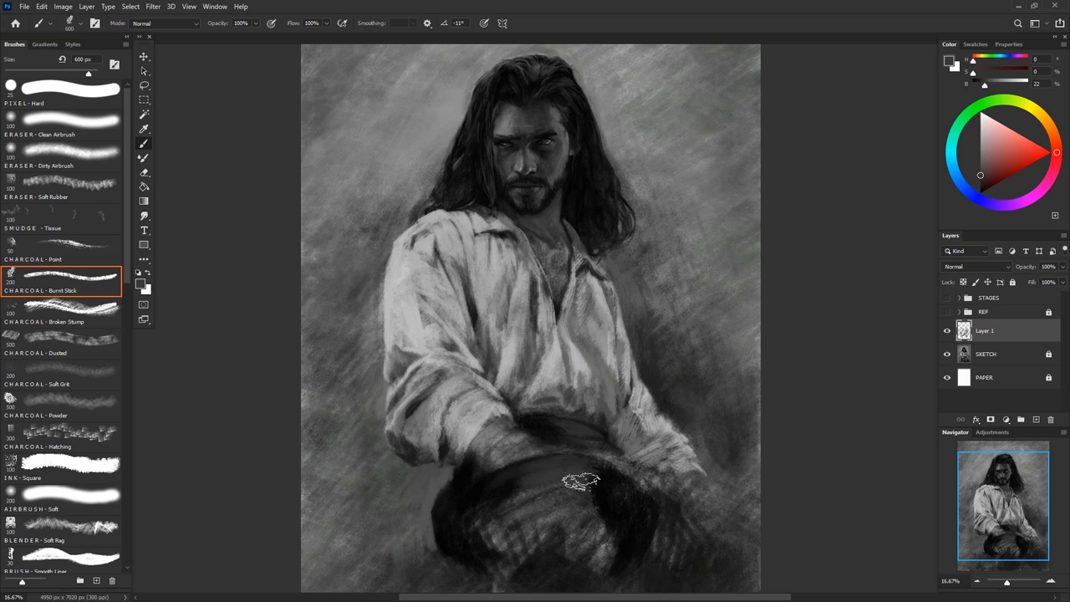
# Add small dark Point-brush strokes at the waist, then enlarge to 90 px
pyautogui.press(',')
pyautogui.moveTo(506, 451)
pyautogui.mouseDown()
pyautogui.moveTo(472, 413)
pyautogui.moveTo(443, 434)
pyautogui.moveTo(440, 381)
pyautogui.moveTo(468, 368)
pyautogui.moveTo(434, 227)
pyautogui.moveTo(485, 219)
pyautogui.mouseUp()
pyautogui.keyDown('alt'); pyautogui.click(452, 427); pyautogui.keyUp('alt')
pyautogui.press(']')
pyautogui.press(']')
pyautogui.press(']')
pyautogui.keyDown('alt'); pyautogui.click(482, 372); pyautogui.keyUp('alt')
# Add light strokes along the shirt's left side and front, then widen the brush to 200 px
pyautogui.moveTo(389, 251)
pyautogui.mouseDown()
pyautogui.moveTo(400, 318)
pyautogui.moveTo(436, 311)
pyautogui.mouseUp()
pyautogui.moveTo(393, 351)
pyautogui.mouseDown()
pyautogui.moveTo(445, 343)
pyautogui.moveTo(486, 367)
pyautogui.mouseUp()
pyautogui.keyDown('alt'); pyautogui.click(447, 324); pyautogui.keyUp('alt')
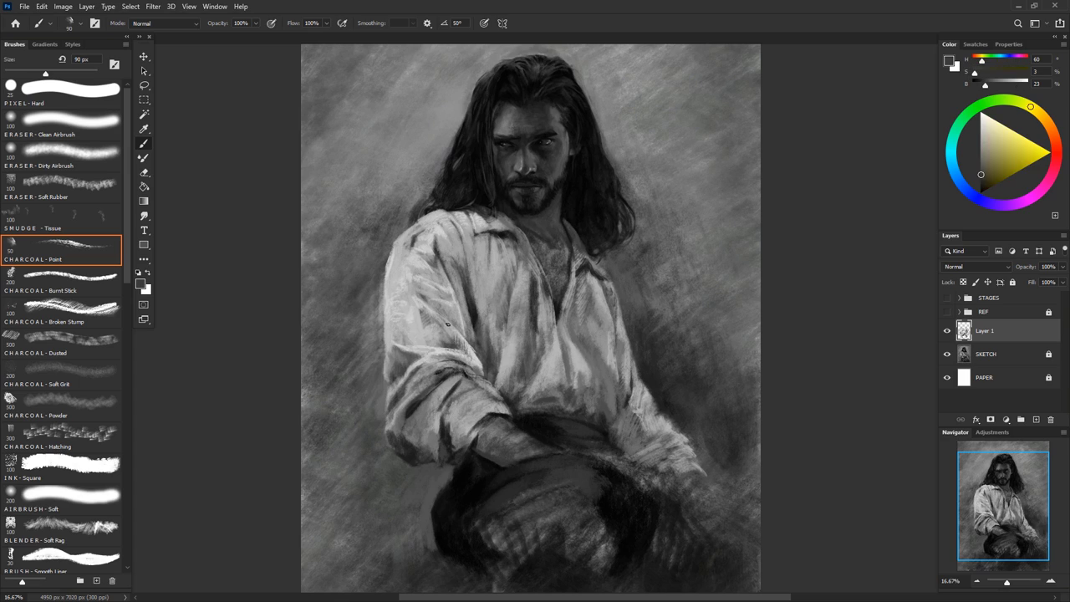
pyautogui.keyDown('alt'); pyautogui.click(468, 338); pyautogui.keyUp('alt')
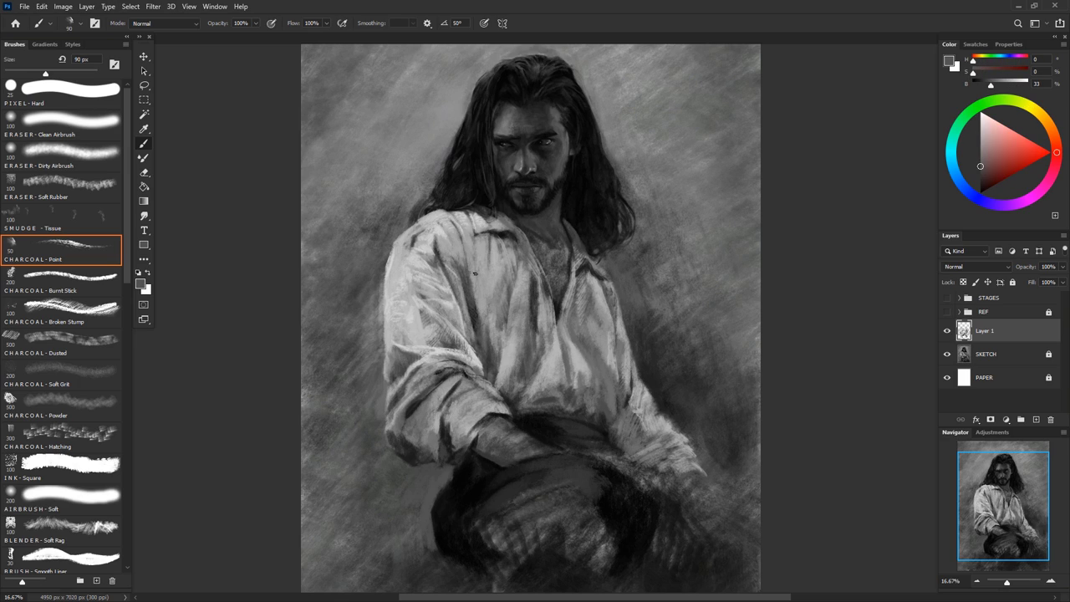
pyautogui.press(']')
pyautogui.press(']')
pyautogui.press(']')
pyautogui.keyDown('alt'); pyautogui.click(598, 391); pyautogui.keyUp('alt')
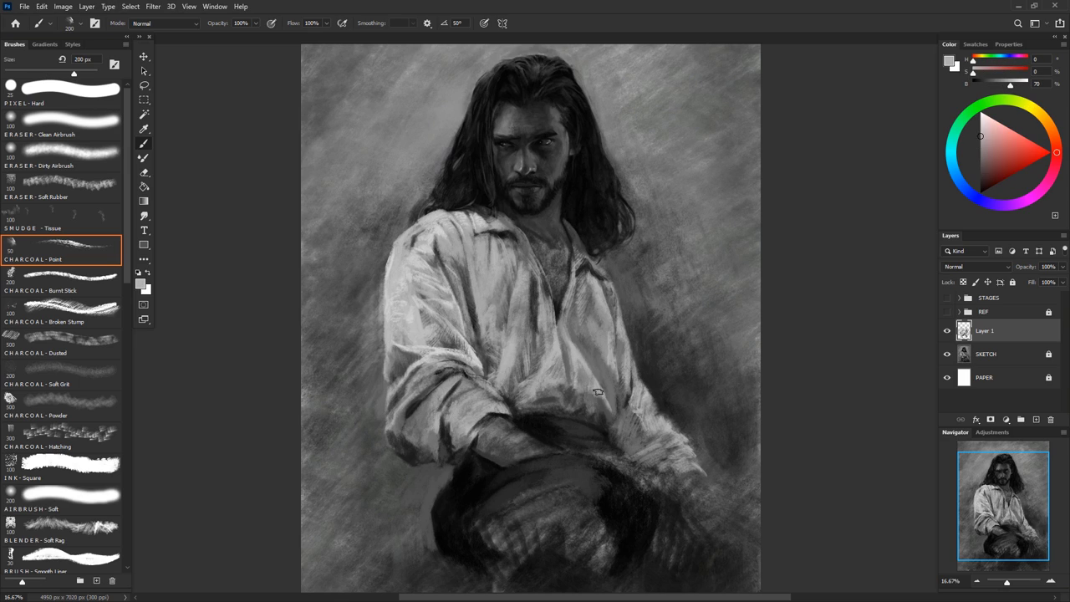
# Paint dark folds on the lower-right of the shirt with a 90 px brush
pyautogui.keyDown('alt'); pyautogui.click(548, 292); pyautogui.keyUp('alt')
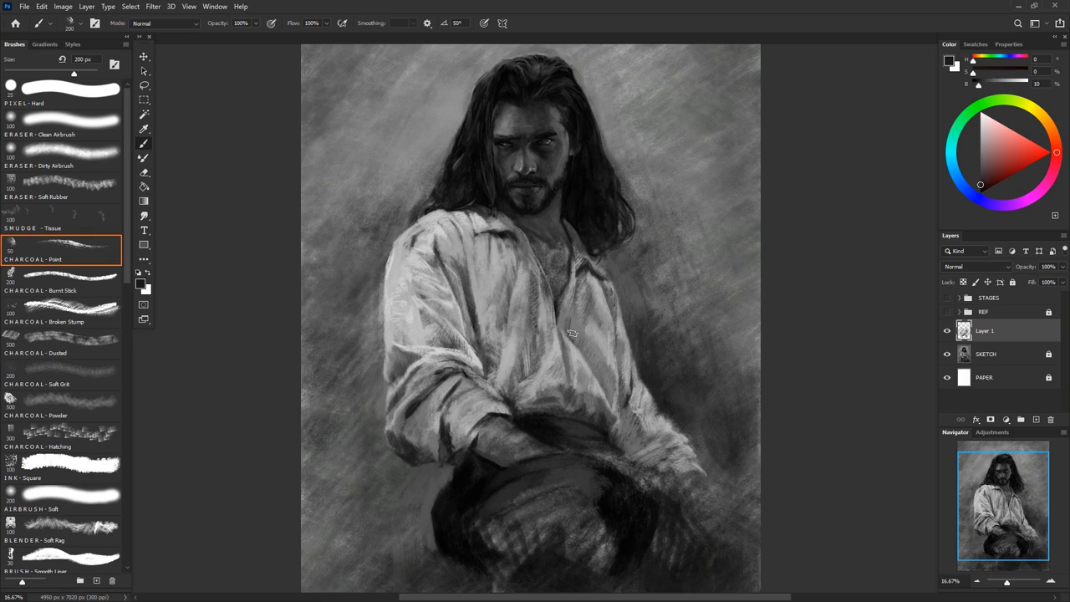
pyautogui.press('[')
pyautogui.press('[')
pyautogui.press('[')
pyautogui.keyDown('alt'); pyautogui.click(590, 266); pyautogui.keyUp('alt')
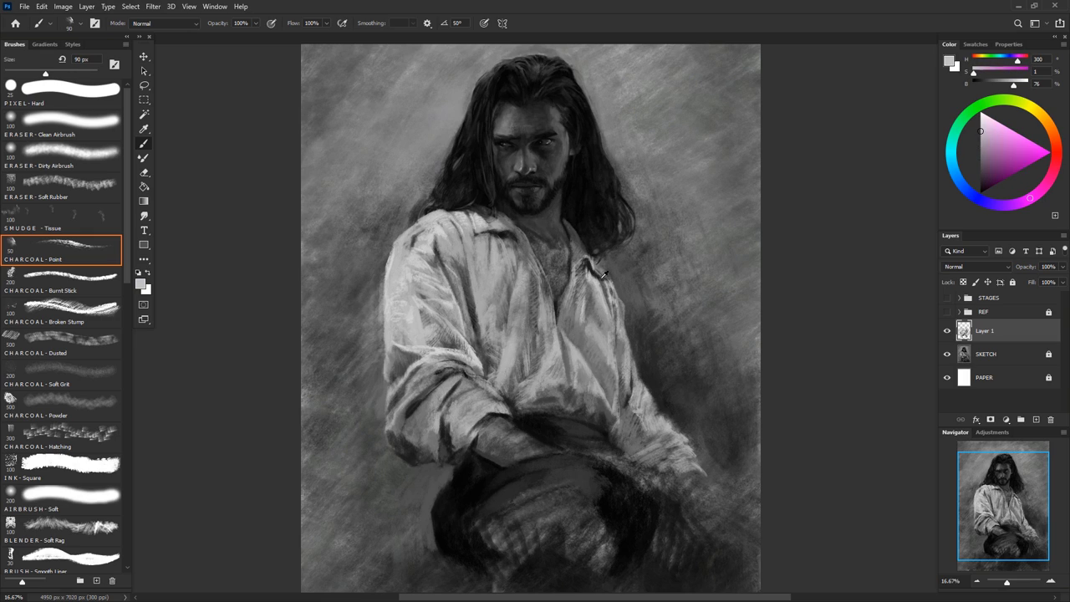
pyautogui.keyDown('alt'); pyautogui.click(602, 274); pyautogui.keyUp('alt')
pyautogui.moveTo(623, 309); pyautogui.dragTo(661, 418)
pyautogui.moveTo(617, 389); pyautogui.dragTo(585, 393)
pyautogui.moveTo(608, 309); pyautogui.dragTo(677, 502)
# Darken the lower trousers with near-black strokes using the Burnt Stick brush
pyautogui.keyDown('alt'); pyautogui.click(650, 455); pyautogui.keyUp('alt')
pyautogui.moveTo(618, 451); pyautogui.dragTo(551, 543)
pyautogui.press('.')
pyautogui.moveTo(560, 501)
pyautogui.mouseDown()
pyautogui.moveTo(530, 518)
pyautogui.moveTo(710, 493)
pyautogui.moveTo(679, 548)
pyautogui.mouseUp()
# Darken the belt and right trouser area with an 80 px near-black brush
pyautogui.press('[')
pyautogui.press('[')
pyautogui.press('[')
pyautogui.keyDown('alt'); pyautogui.click(677, 451); pyautogui.keyUp('alt')
pyautogui.keyDown('alt'); pyautogui.click(665, 472); pyautogui.keyUp('alt')
pyautogui.moveTo(560, 443)
pyautogui.mouseDown()
pyautogui.moveTo(592, 456)
pyautogui.moveTo(564, 415)
pyautogui.moveTo(511, 397)
pyautogui.moveTo(480, 414)
pyautogui.moveTo(562, 384)
pyautogui.moveTo(489, 374)
pyautogui.moveTo(416, 411)
pyautogui.mouseUp()
pyautogui.keyDown('alt'); pyautogui.click(575, 406); pyautogui.keyUp('alt')
pyautogui.keyDown('alt'); pyautogui.click(468, 386); pyautogui.keyUp('alt')
# Model the left shirt sleeve with mid-grey Charcoal Point strokes
pyautogui.press(',')
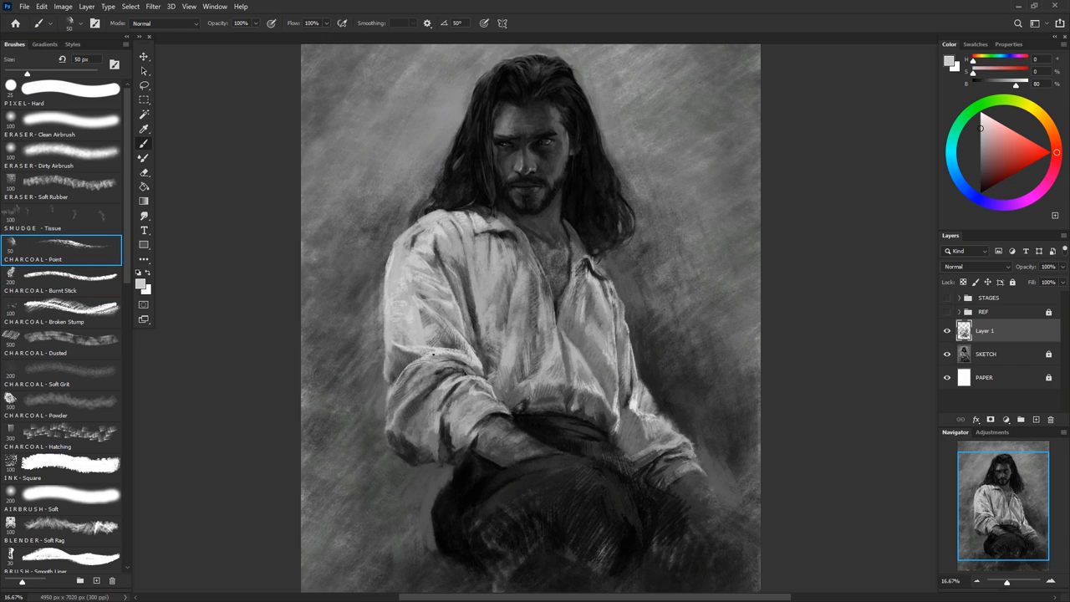
pyautogui.keyDown('alt'); pyautogui.click(468, 368); pyautogui.keyUp('alt')
pyautogui.moveTo(468, 342)
pyautogui.mouseDown()
pyautogui.moveTo(460, 439)
pyautogui.moveTo(447, 434)
pyautogui.mouseUp()
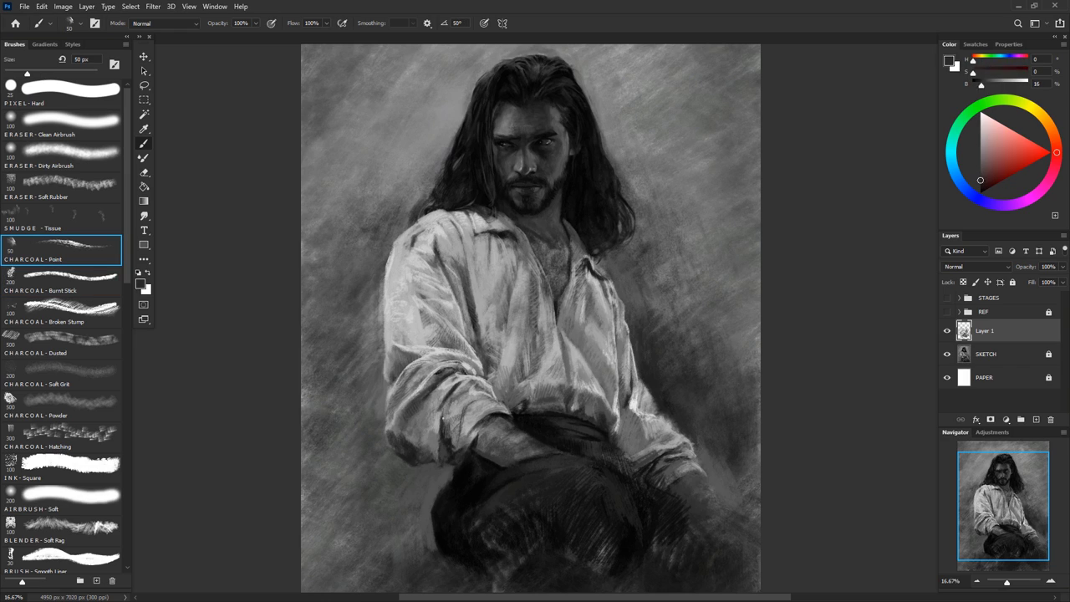
pyautogui.keyDown('alt'); pyautogui.click(451, 385); pyautogui.keyUp('alt')
pyautogui.moveTo(452, 385)
pyautogui.mouseDown()
pyautogui.moveTo(428, 461)
pyautogui.moveTo(469, 469)
pyautogui.mouseUp()
pyautogui.keyDown('alt'); pyautogui.click(394, 442); pyautogui.keyUp('alt')
# Add lighter, broader strokes on the forearm and hand
pyautogui.press(']')
pyautogui.press(']')
pyautogui.press(']')
pyautogui.keyDown('alt'); pyautogui.click(473, 423); pyautogui.keyUp('alt')
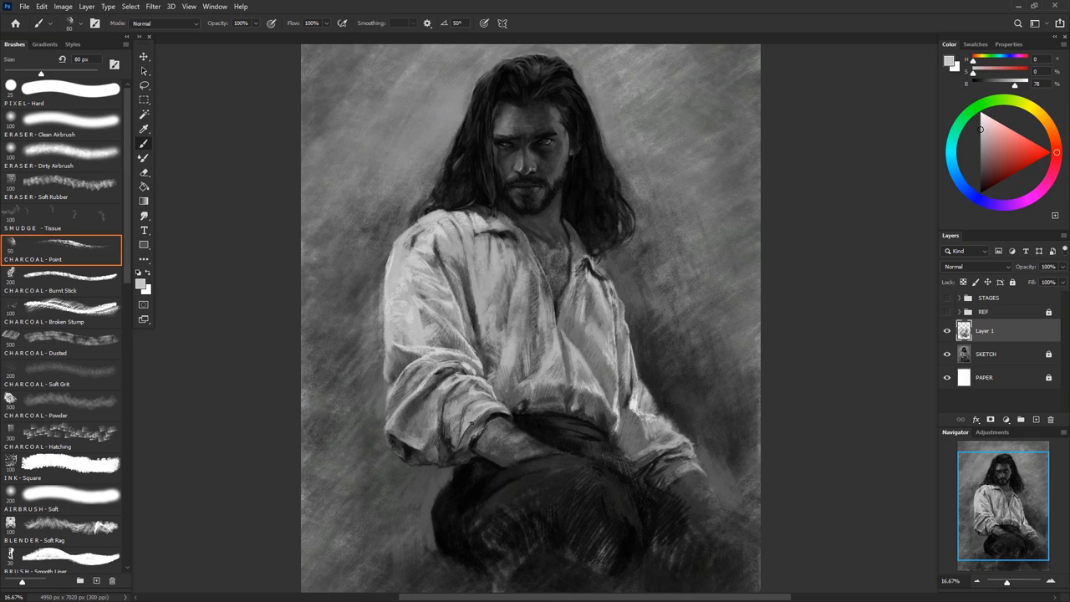
pyautogui.keyDown('alt'); pyautogui.click(523, 440); pyautogui.keyUp('alt')
pyautogui.moveTo(514, 428)
pyautogui.mouseDown()
pyautogui.moveTo(552, 451)
pyautogui.moveTo(468, 502)
pyautogui.mouseUp()
pyautogui.press(']')
pyautogui.press(']')
pyautogui.press(']')
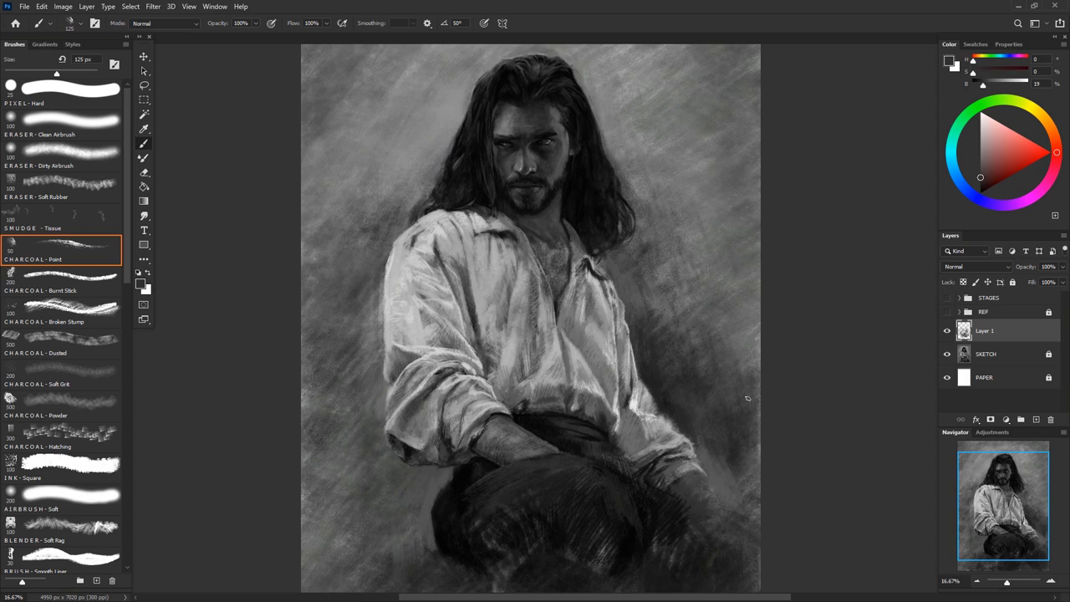
pyautogui.keyDown('alt'); pyautogui.click(514, 461); pyautogui.keyUp('alt')
# Darken the lower-left trousers with broad near-black Burnt Stick strokes
pyautogui.press('.')
pyautogui.keyDown('alt'); pyautogui.click(497, 456); pyautogui.keyUp('alt')
pyautogui.press(']')
pyautogui.press(']')
pyautogui.press(']')
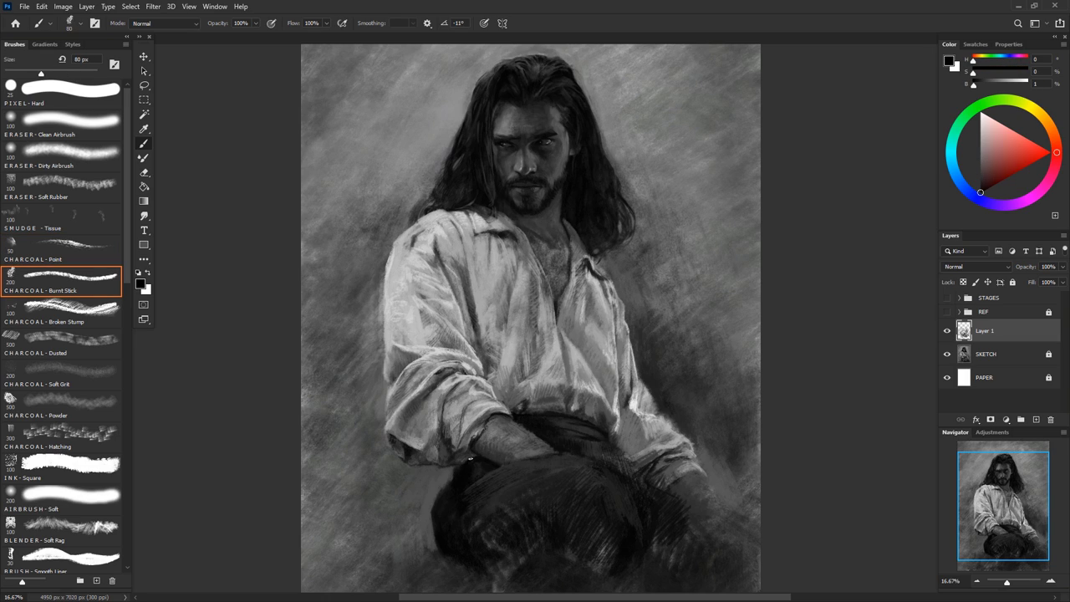
pyautogui.moveTo(433, 521); pyautogui.dragTo(455, 569)
# Paint wide light-grey Charcoal Point strokes across the shirt chest
pyautogui.press(',')
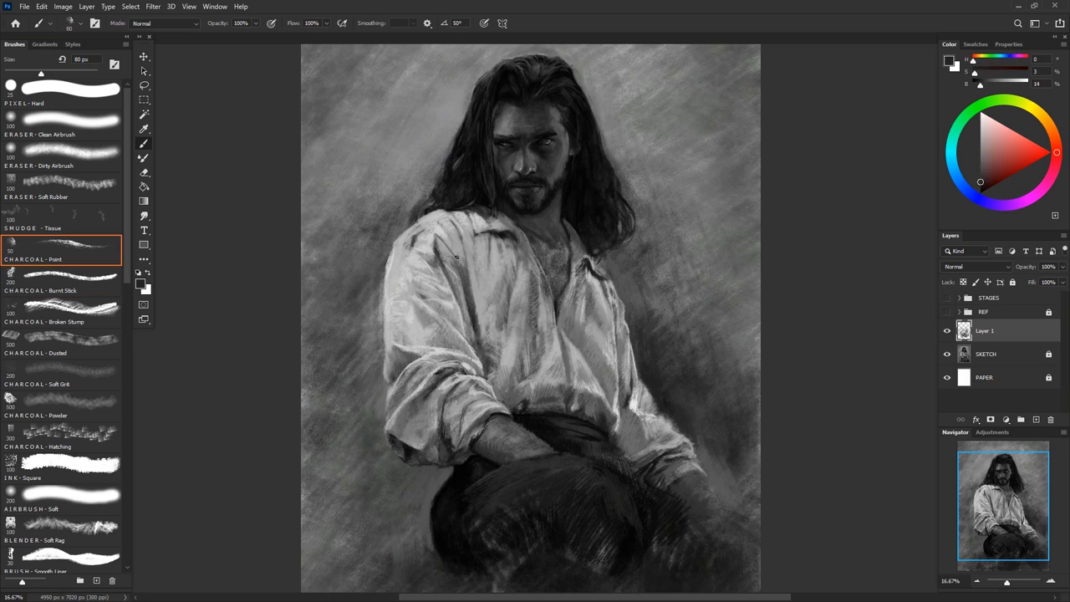
pyautogui.keyDown('alt'); pyautogui.click(458, 244); pyautogui.keyUp('alt')
pyautogui.press(']')
pyautogui.press(']')
pyautogui.press(']')
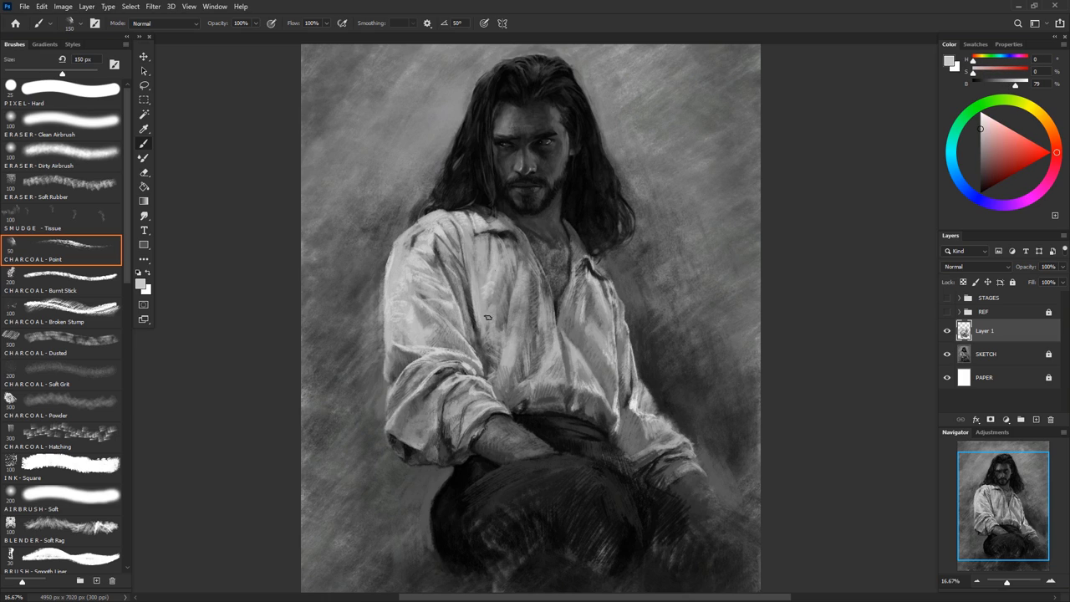
pyautogui.keyDown('alt'); pyautogui.click(498, 351); pyautogui.keyUp('alt')
pyautogui.moveTo(501, 343)
pyautogui.mouseDown()
pyautogui.moveTo(552, 320)
pyautogui.moveTo(598, 384)
pyautogui.mouseUp()
# Lighten the chest, collar and left shoulder with further light strokes
pyautogui.moveTo(501, 268); pyautogui.dragTo(485, 334)
pyautogui.moveTo(468, 242); pyautogui.dragTo(481, 301)
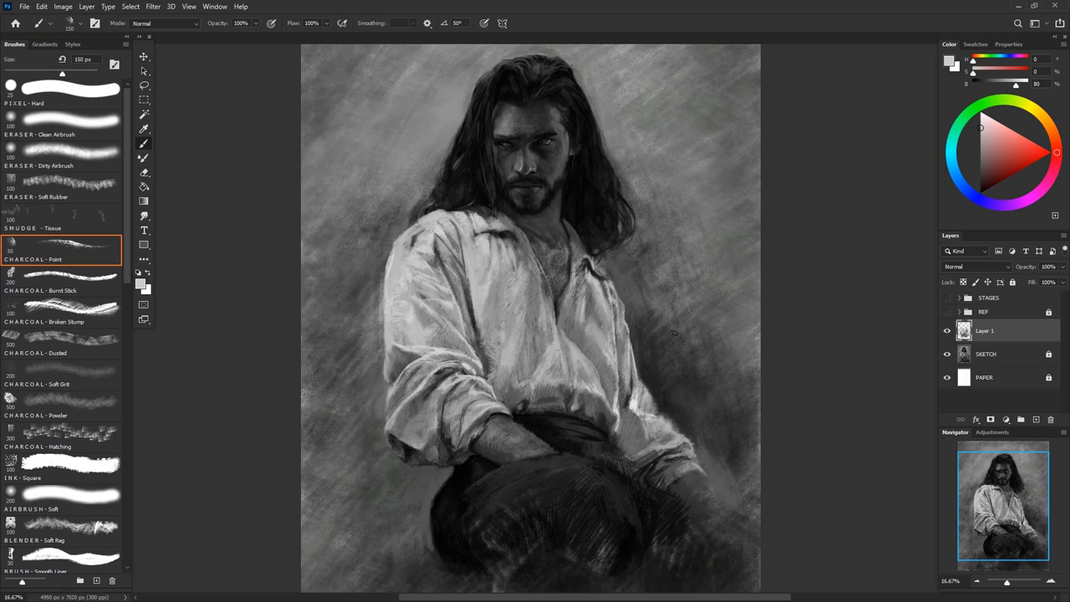
pyautogui.moveTo(510, 238)
pyautogui.mouseDown()
pyautogui.moveTo(537, 298)
pyautogui.moveTo(547, 368)
pyautogui.mouseUp()
pyautogui.moveTo(437, 259); pyautogui.dragTo(443, 293)
pyautogui.keyDown('alt'); pyautogui.click(416, 229); pyautogui.keyUp('alt')
pyautogui.press('[')
pyautogui.press('[')
pyautogui.press('[')
pyautogui.moveTo(422, 216); pyautogui.dragTo(396, 264)
# Sample bright, mid and dark tones around the shoulder, collar and chest opening
pyautogui.keyDown('alt'); pyautogui.click(418, 239); pyautogui.keyUp('alt')
pyautogui.keyDown('alt'); pyautogui.click(409, 288); pyautogui.keyUp('alt')
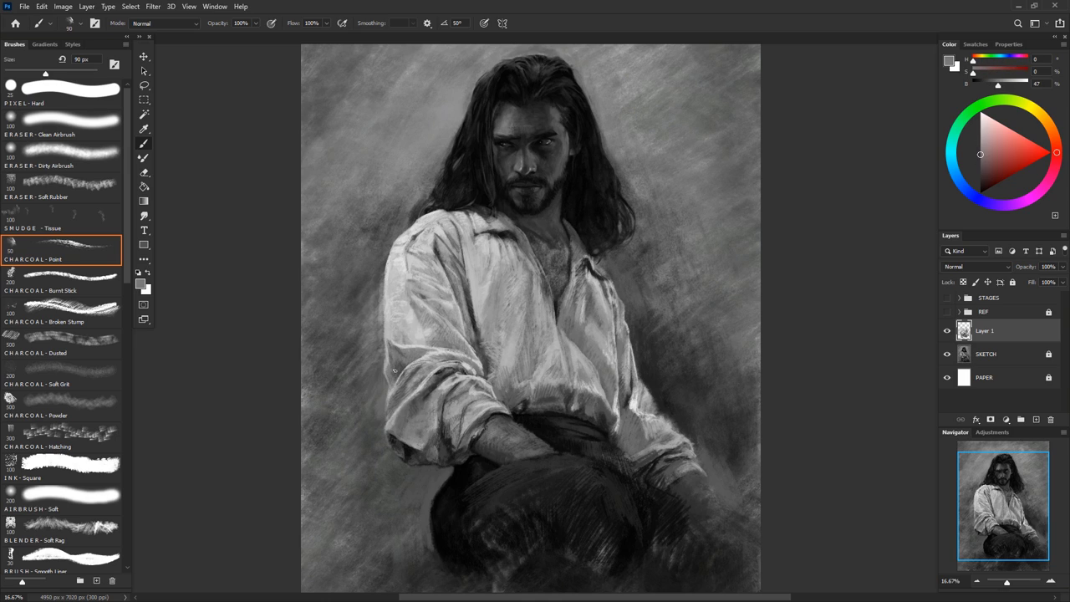
pyautogui.keyDown('alt'); pyautogui.click(475, 361); pyautogui.keyUp('alt')
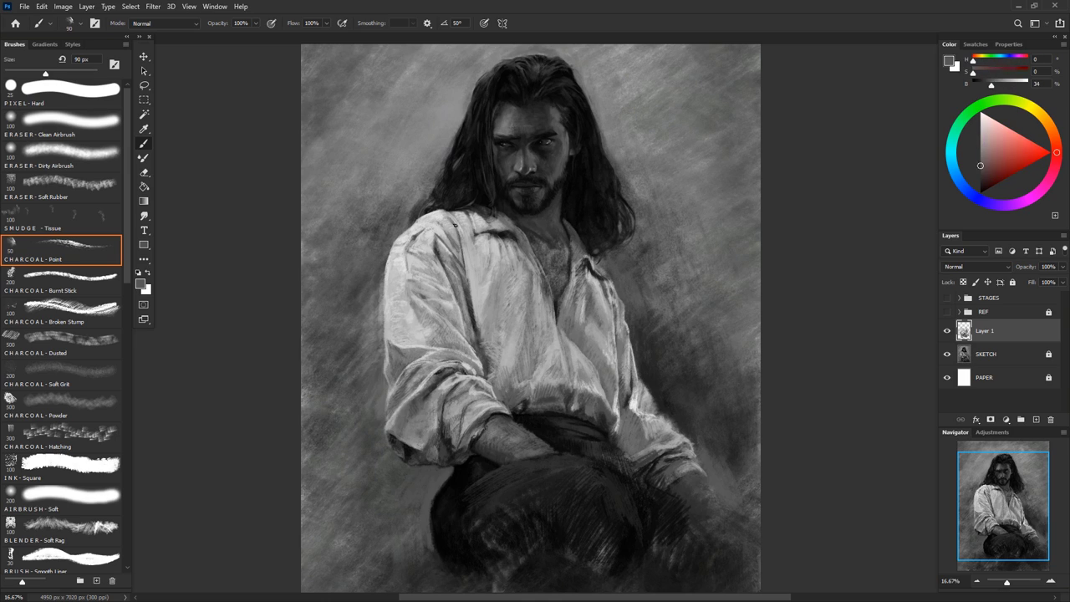
pyautogui.keyDown('alt'); pyautogui.click(464, 205); pyautogui.keyUp('alt')
pyautogui.keyDown('alt'); pyautogui.click(580, 326); pyautogui.keyUp('alt')
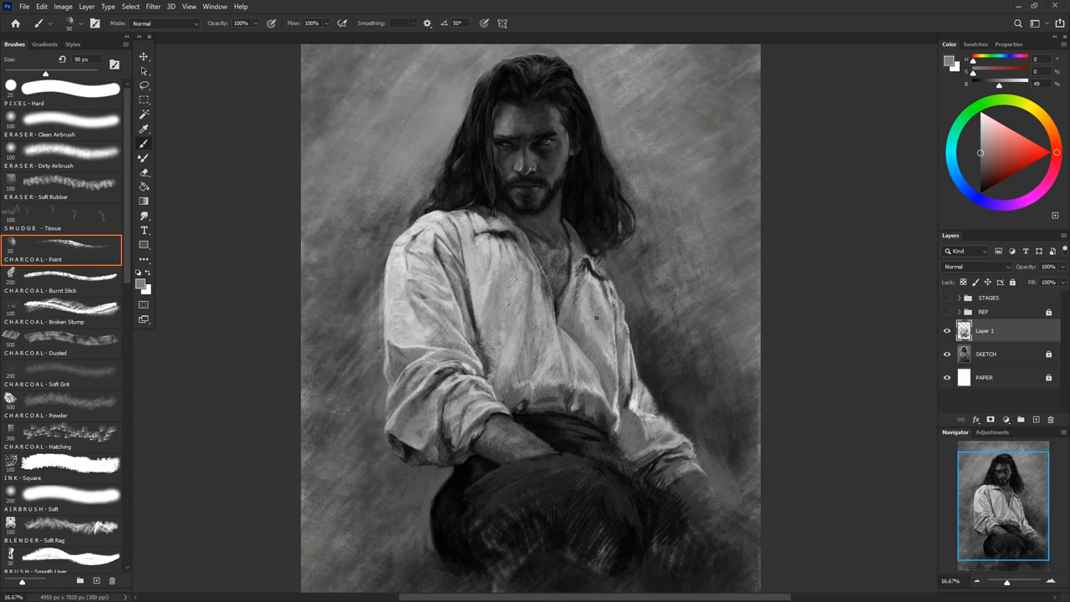
pyautogui.keyDown('alt'); pyautogui.click(584, 260); pyautogui.keyUp('alt')
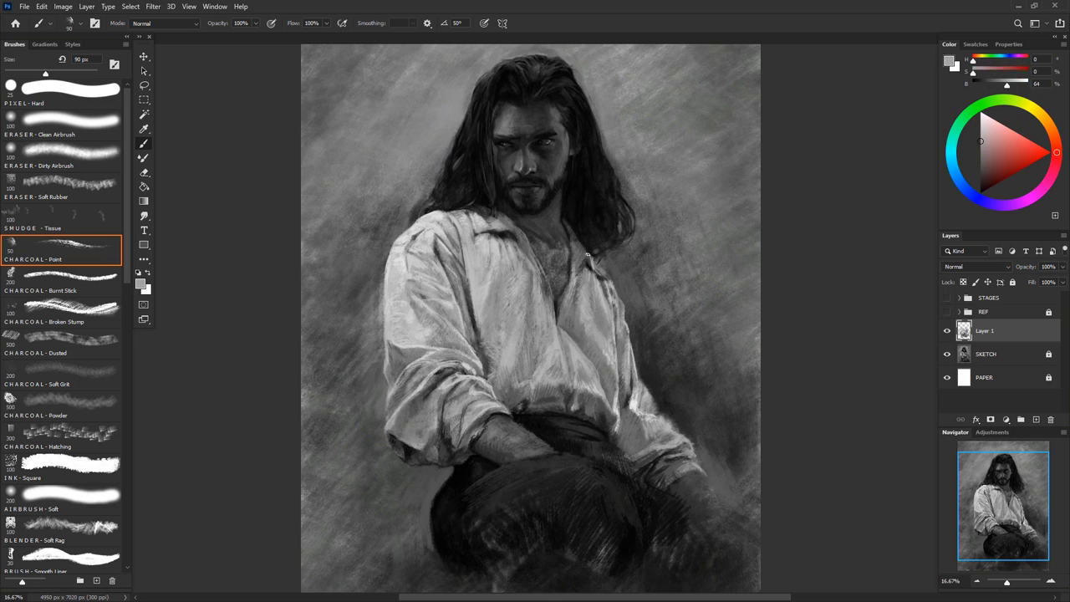
pyautogui.keyDown('alt'); pyautogui.click(567, 255); pyautogui.keyUp('alt')
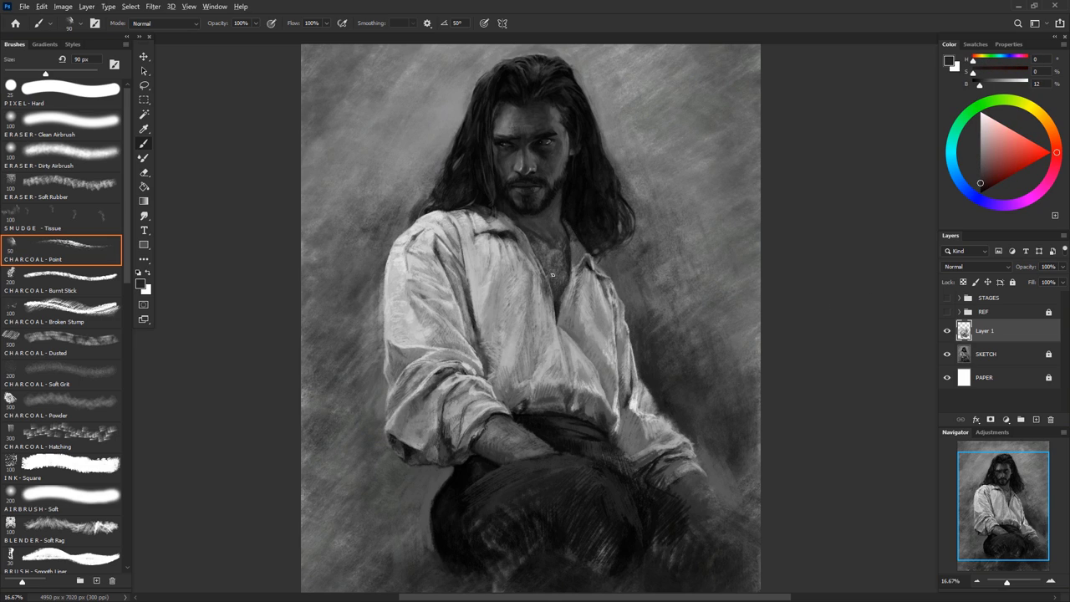
pyautogui.keyDown('alt'); pyautogui.click(545, 284); pyautogui.keyUp('alt')
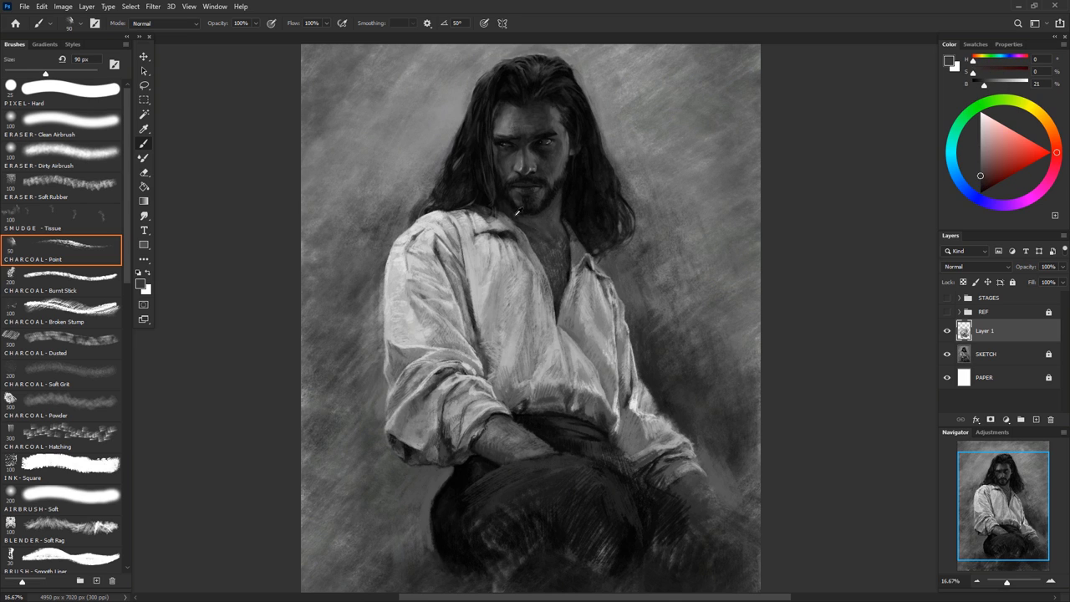
pyautogui.keyDown('alt'); pyautogui.click(553, 232); pyautogui.keyUp('alt')
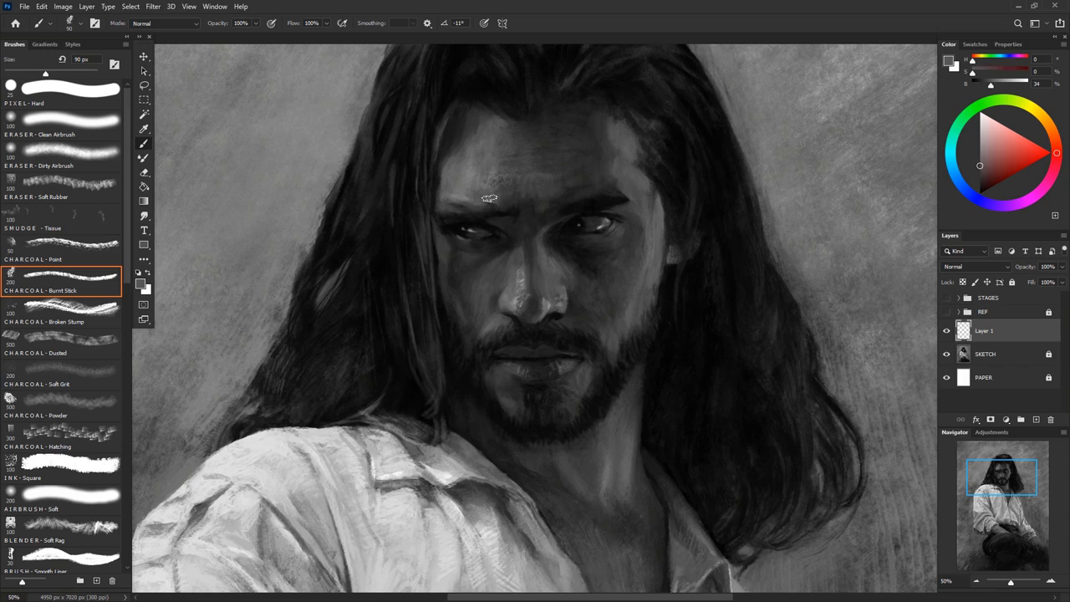
# Sample near-black face, eye and forehead tones while alternating charcoal brushes
pyautogui.press(']')
pyautogui.keyDown('alt'); pyautogui.click(464, 184); pyautogui.keyUp('alt')
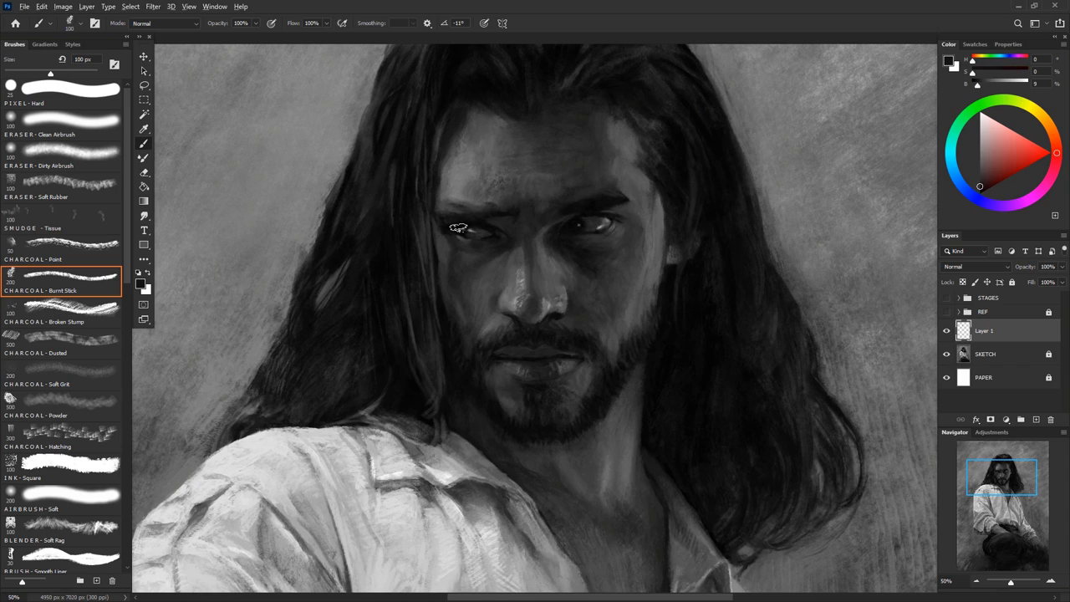
pyautogui.keyDown('alt'); pyautogui.click(510, 118); pyautogui.keyUp('alt')
pyautogui.press(',')
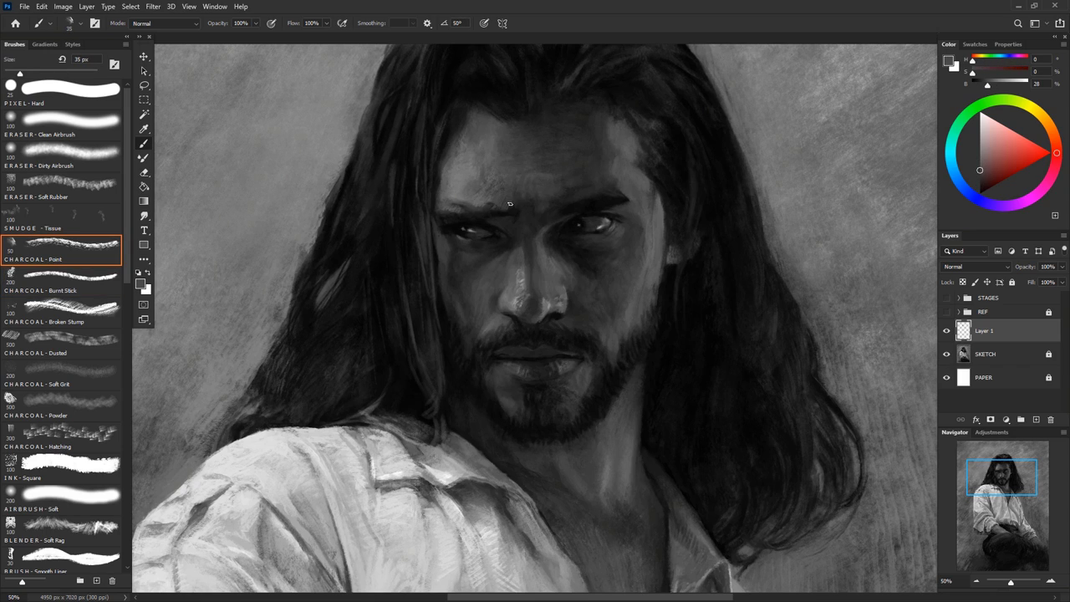
pyautogui.press('.')
pyautogui.keyDown('alt'); pyautogui.click(471, 130); pyautogui.keyUp('alt')
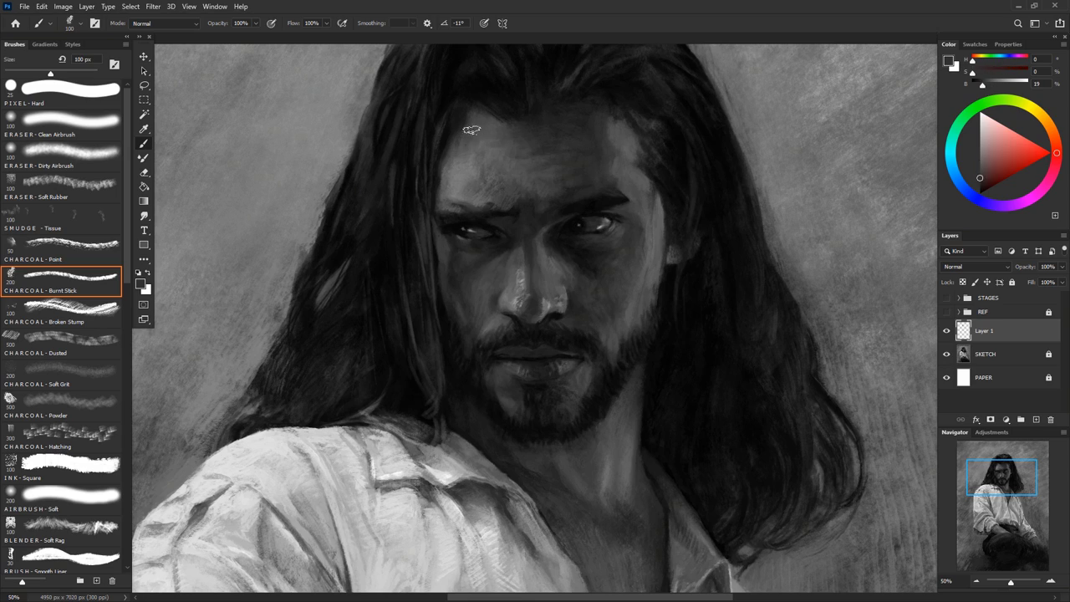
pyautogui.press('[')
pyautogui.press('[')
pyautogui.press('[')
# Pick brow and eye tones, switching between Charcoal Point and Burnt Stick brushes
pyautogui.keyDown('alt'); pyautogui.click(502, 280); pyautogui.keyUp('alt')
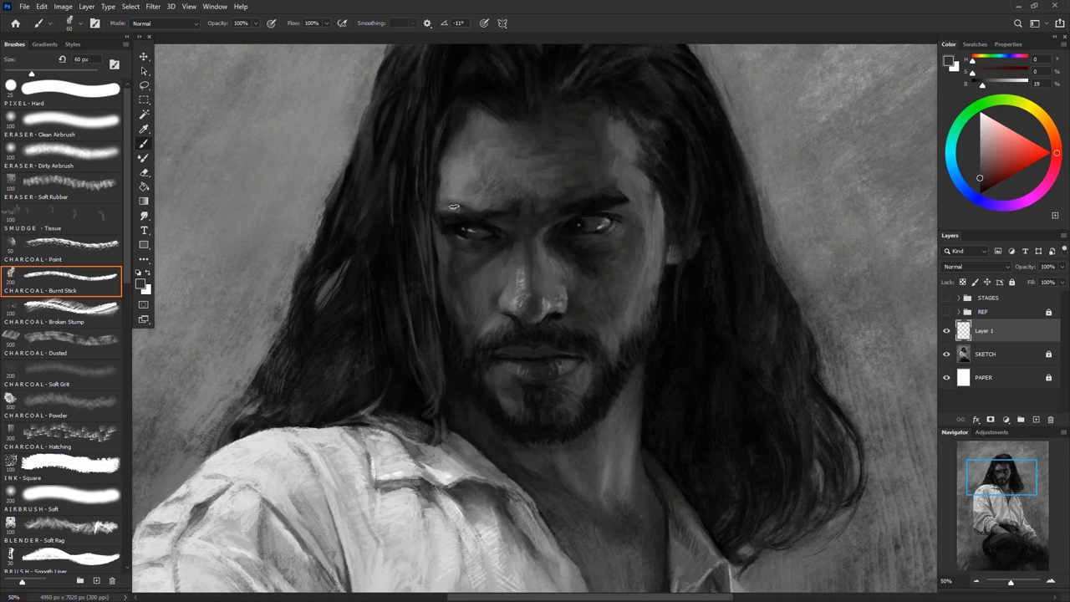
pyautogui.press(',')
pyautogui.keyDown('alt'); pyautogui.click(481, 281); pyautogui.keyUp('alt')
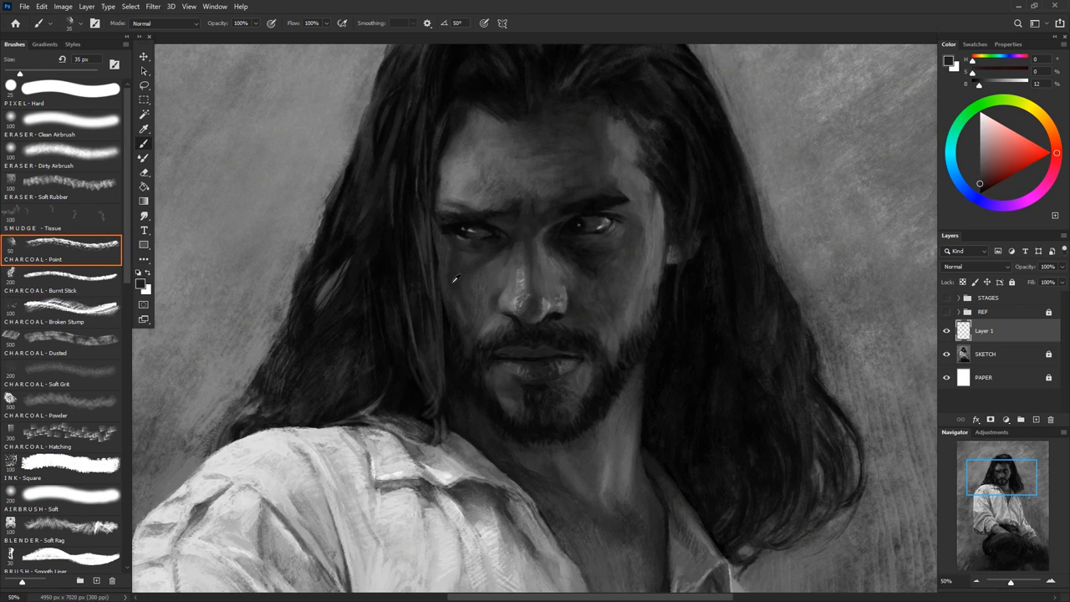
pyautogui.press('.')
pyautogui.keyDown('alt'); pyautogui.click(493, 315); pyautogui.keyUp('alt')
pyautogui.press(',')
pyautogui.keyDown('alt'); pyautogui.click(515, 279); pyautogui.keyUp('alt')
# Sample the dark nostril shadow and a mid-grey face tone for finer detail
pyautogui.keyDown('alt'); pyautogui.click(517, 317); pyautogui.keyUp('alt')
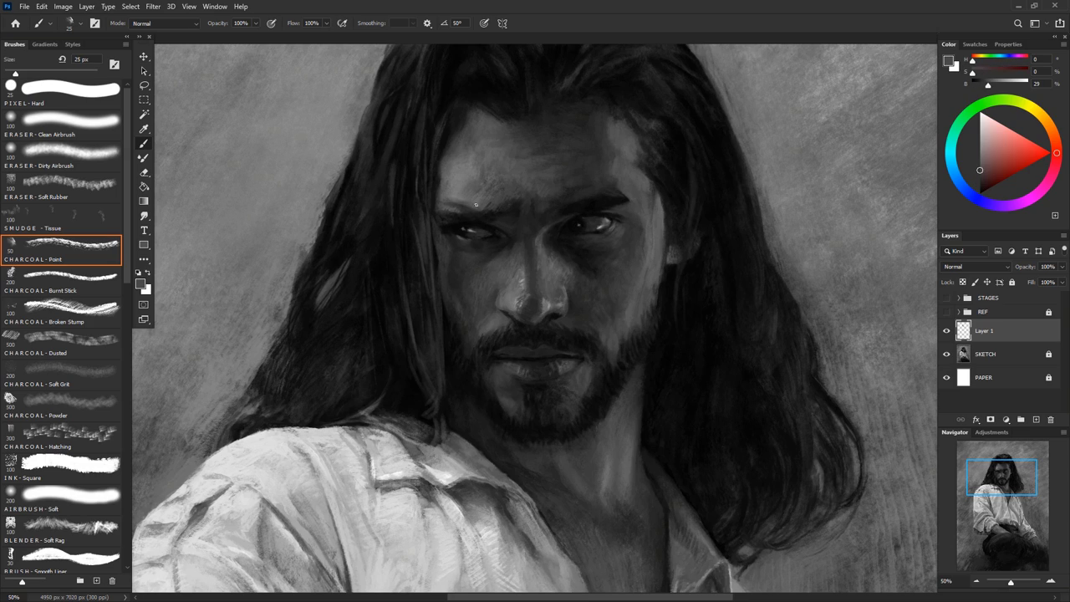
pyautogui.keyDown('alt'); pyautogui.click(443, 203); pyautogui.keyUp('alt')
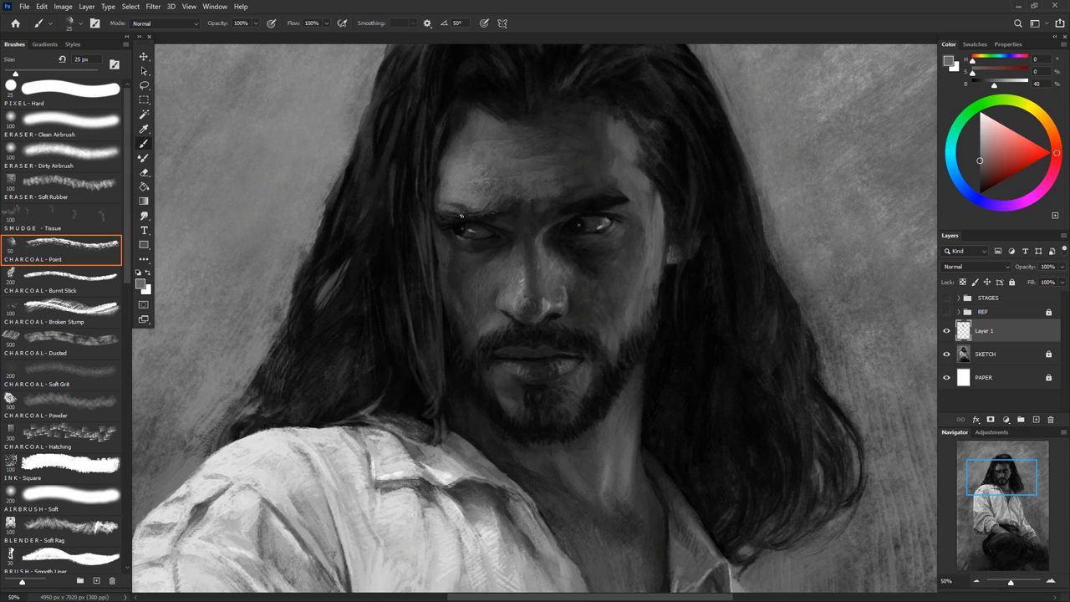
pyautogui.press('.')
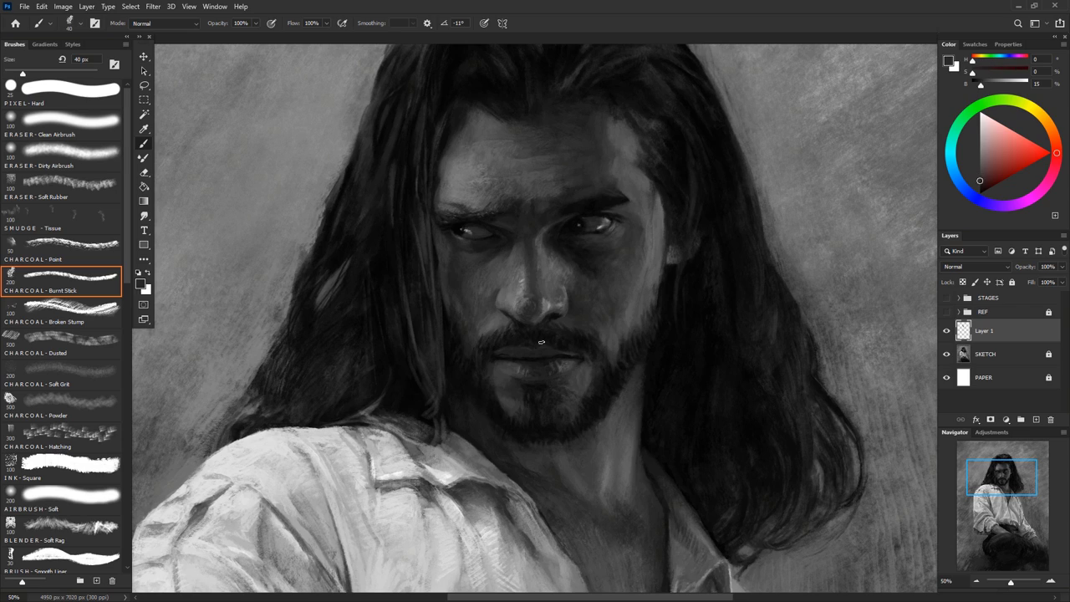
pyautogui.press(',')
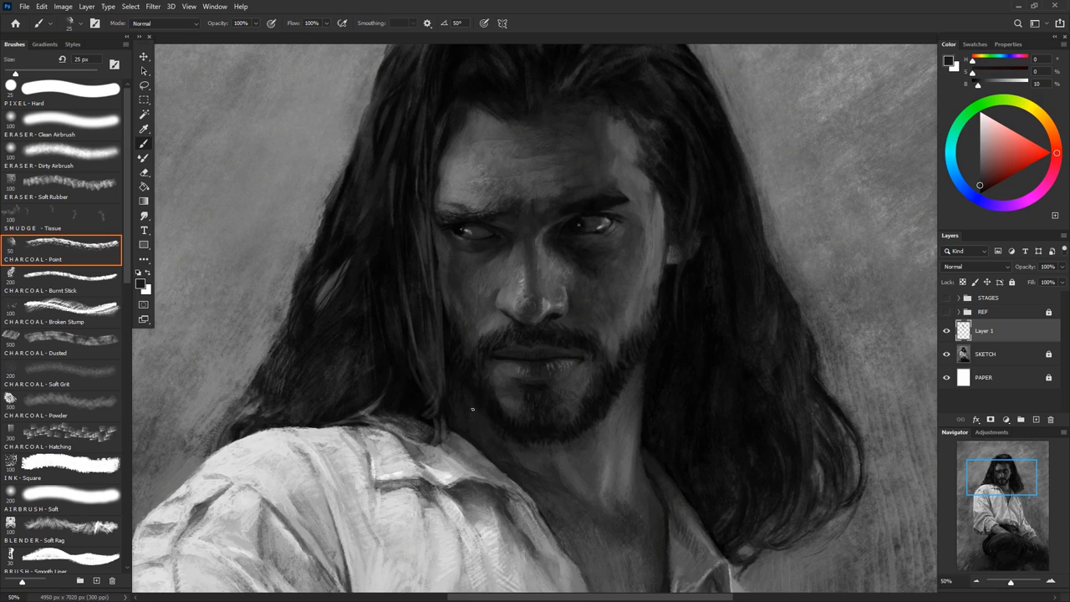
# Enlarge the brush and sample forehead, nose and right-eye tones for broader face marks
pyautogui.press(']')
pyautogui.press(']')
pyautogui.keyDown('alt'); pyautogui.click(608, 333); pyautogui.keyUp('alt')
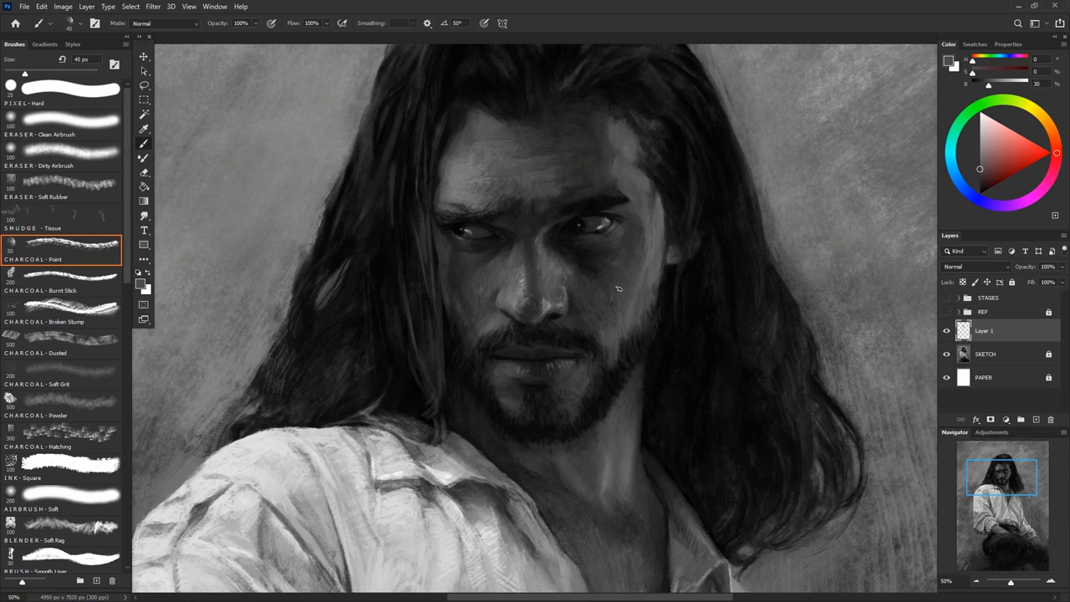
pyautogui.keyDown('alt'); pyautogui.click(628, 192); pyautogui.keyUp('alt')
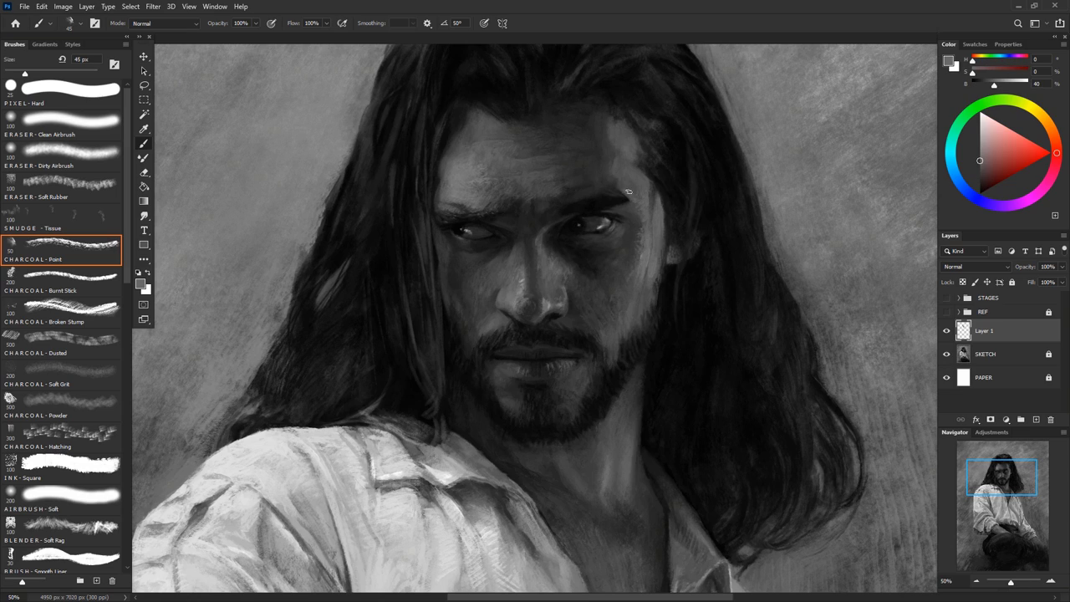
pyautogui.keyDown('alt'); pyautogui.click(597, 170); pyautogui.keyUp('alt')
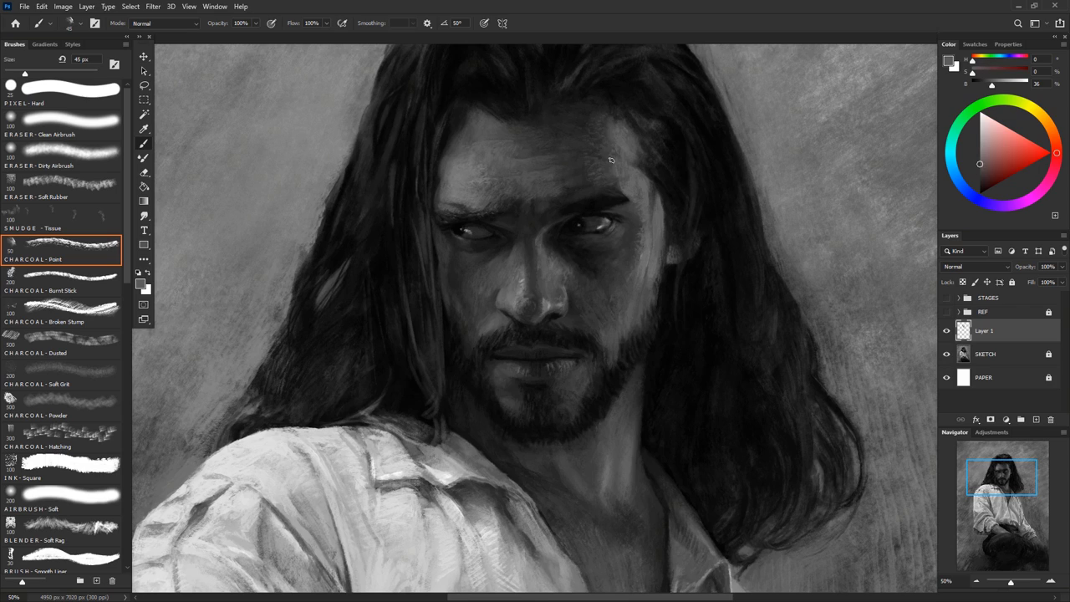
pyautogui.keyDown('alt'); pyautogui.click(565, 308); pyautogui.keyUp('alt')
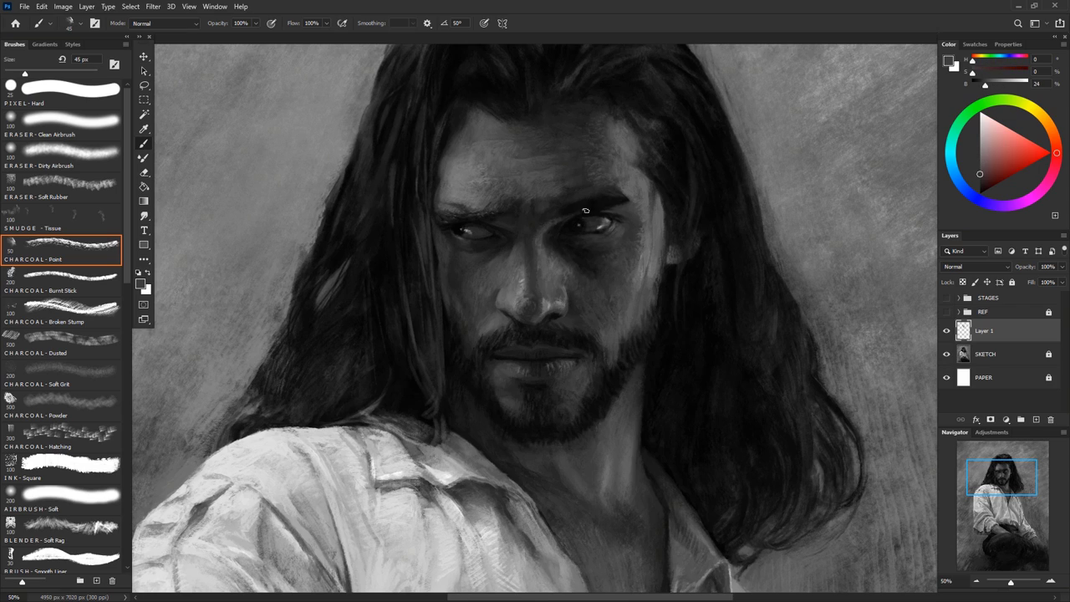
pyautogui.keyDown('alt'); pyautogui.click(621, 225); pyautogui.keyUp('alt')
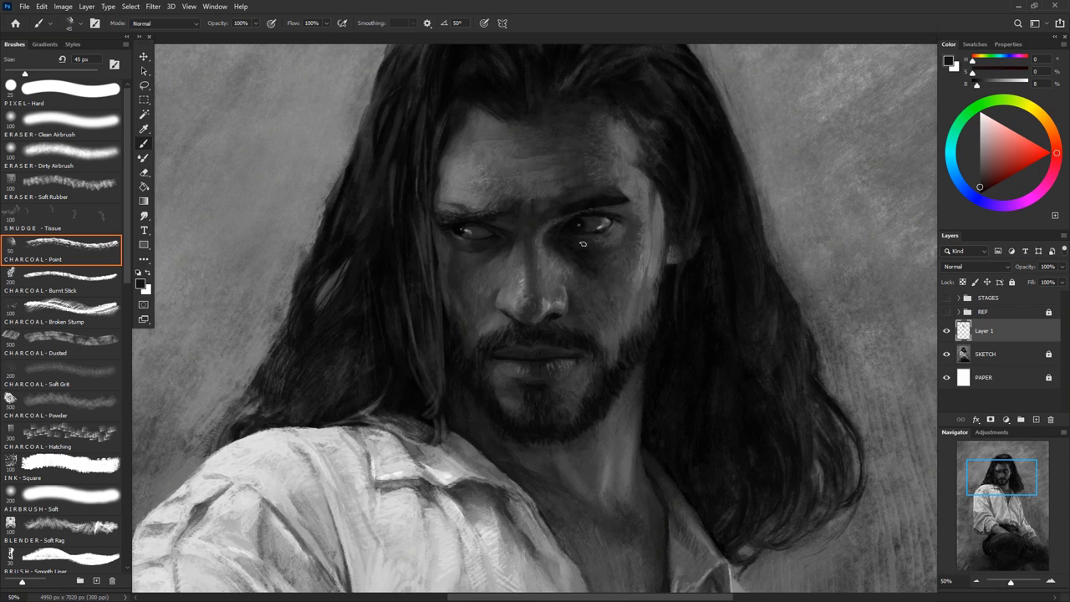
pyautogui.keyDown('alt'); pyautogui.click(606, 245); pyautogui.keyUp('alt')
# Shrink the brush and pick nose, skin and shadow tones for fine detail
pyautogui.press('[')
pyautogui.keyDown('alt'); pyautogui.click(539, 305); pyautogui.keyUp('alt')
pyautogui.keyDown('alt'); pyautogui.click(544, 324); pyautogui.keyUp('alt')
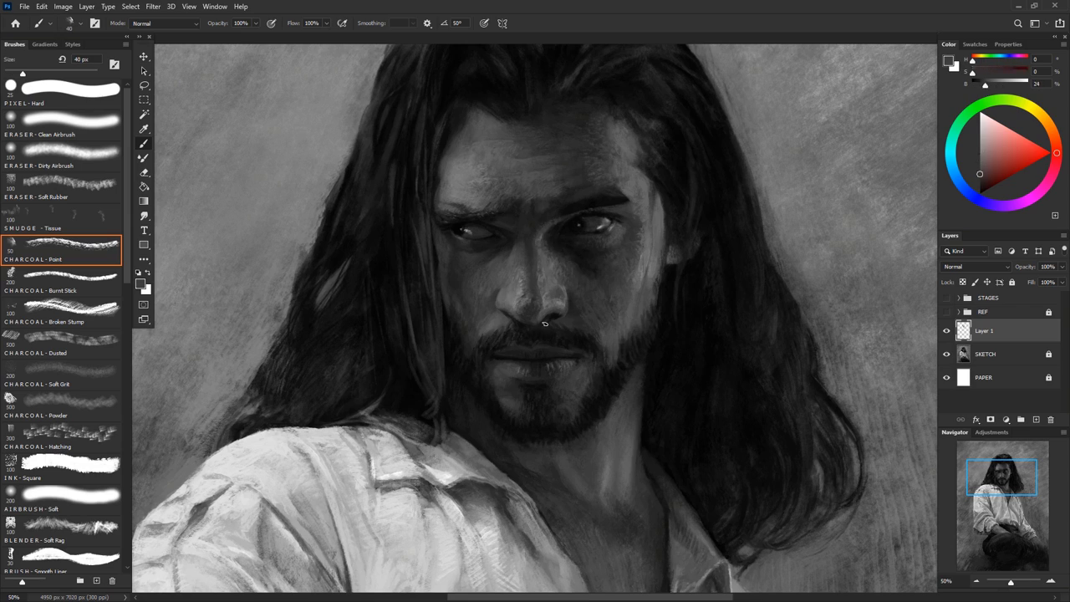
pyautogui.press('[')
pyautogui.press('[')
pyautogui.press('[')
pyautogui.keyDown('alt'); pyautogui.click(532, 325); pyautogui.keyUp('alt')
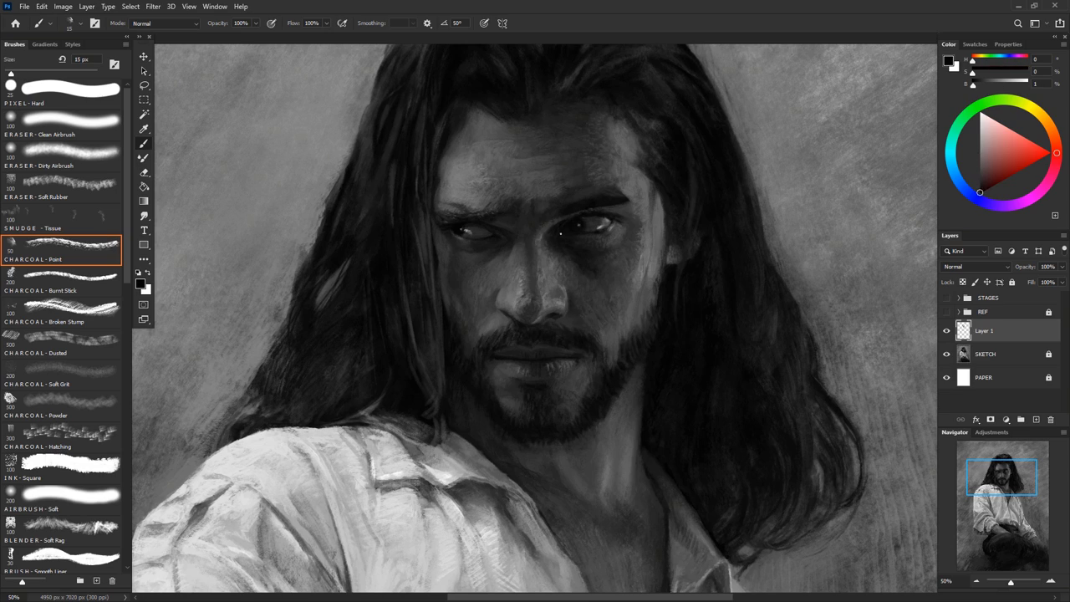
pyautogui.keyDown('alt'); pyautogui.click(651, 167); pyautogui.keyUp('alt')
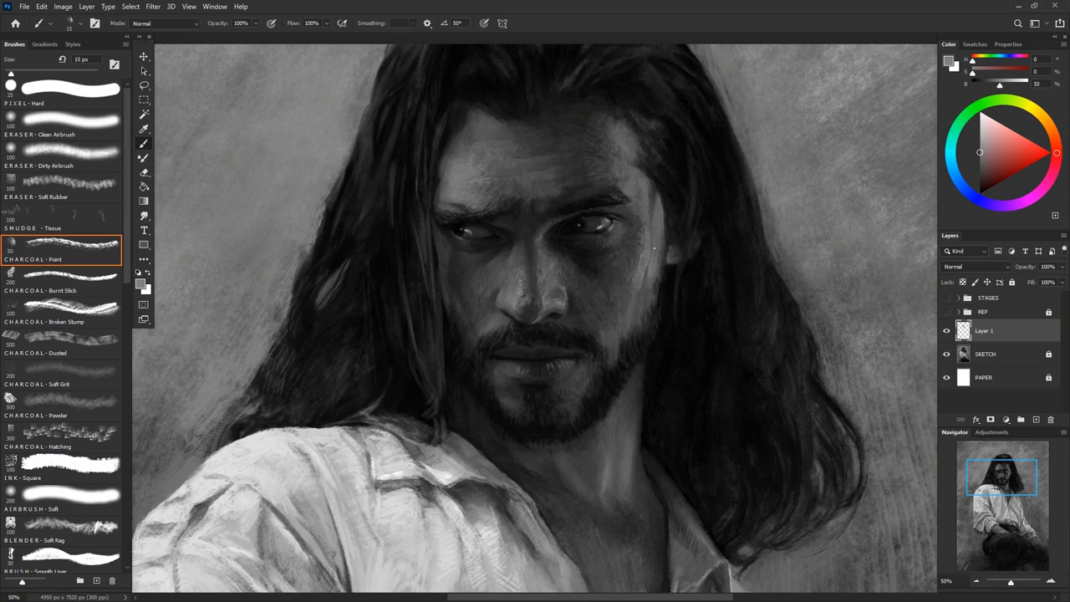
pyautogui.keyDown('alt'); pyautogui.click(656, 173); pyautogui.keyUp('alt')
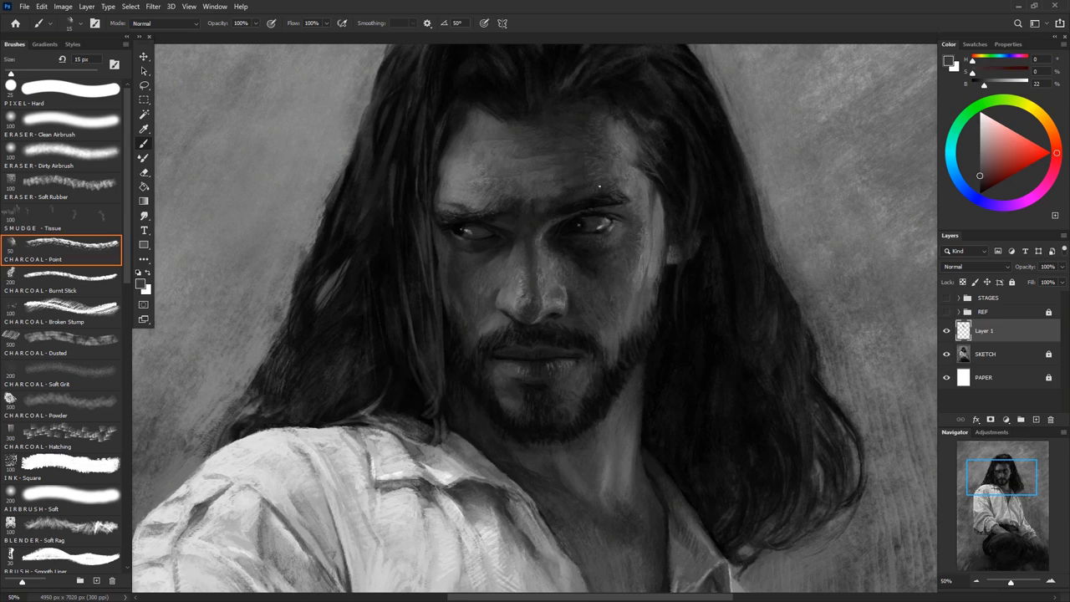
# Sample dark, mid and highlight tones across the upper face
pyautogui.keyDown('alt'); pyautogui.click(519, 62); pyautogui.keyUp('alt')
pyautogui.keyDown('alt'); pyautogui.click(575, 159); pyautogui.keyUp('alt')
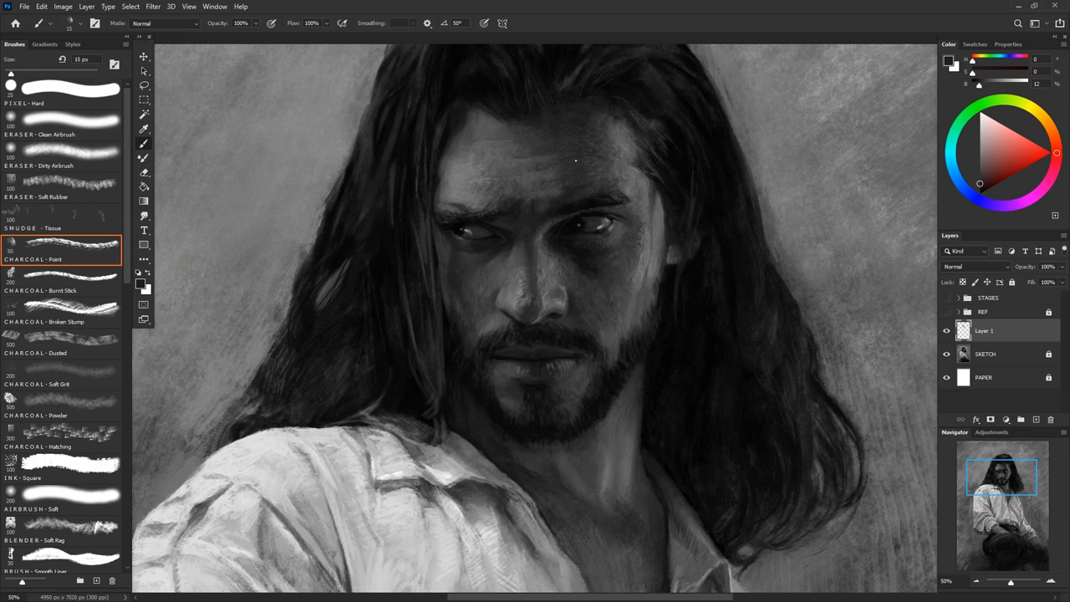
pyautogui.keyDown('alt'); pyautogui.click(457, 163); pyautogui.keyUp('alt')
pyautogui.keyDown('alt'); pyautogui.click(473, 159); pyautogui.keyUp('alt')
pyautogui.keyDown('alt'); pyautogui.click(490, 156); pyautogui.keyUp('alt')
# Pick dark and mid-dark tones to refine the eye area
pyautogui.keyDown('alt'); pyautogui.click(582, 220); pyautogui.keyUp('alt')
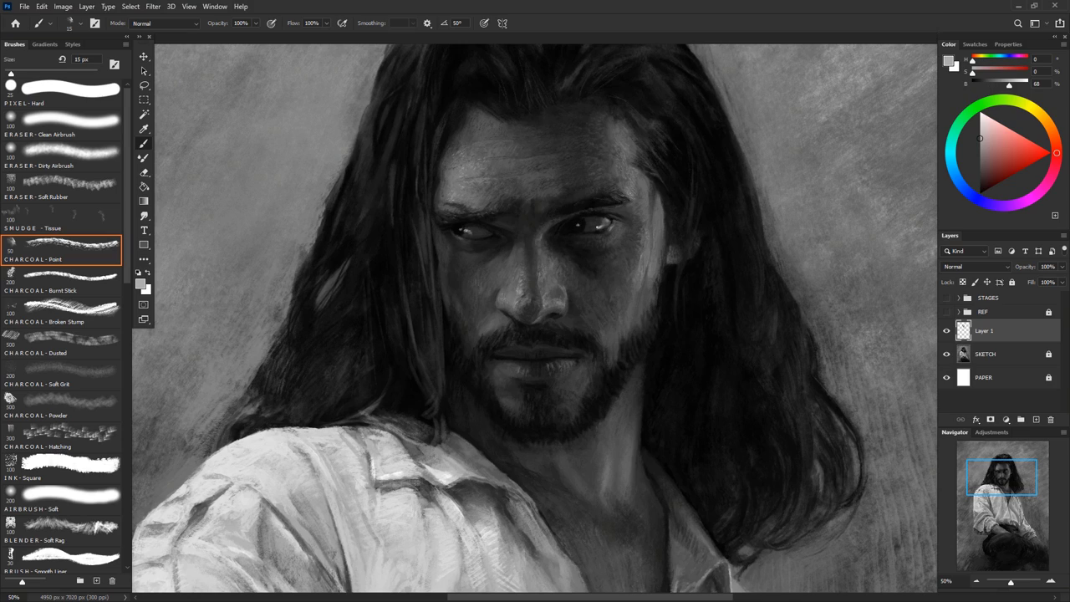
pyautogui.keyDown('alt'); pyautogui.click(613, 227); pyautogui.keyUp('alt')
pyautogui.keyDown('alt'); pyautogui.click(607, 223); pyautogui.keyUp('alt')
pyautogui.keyDown('alt'); pyautogui.click(589, 209); pyautogui.keyUp('alt')
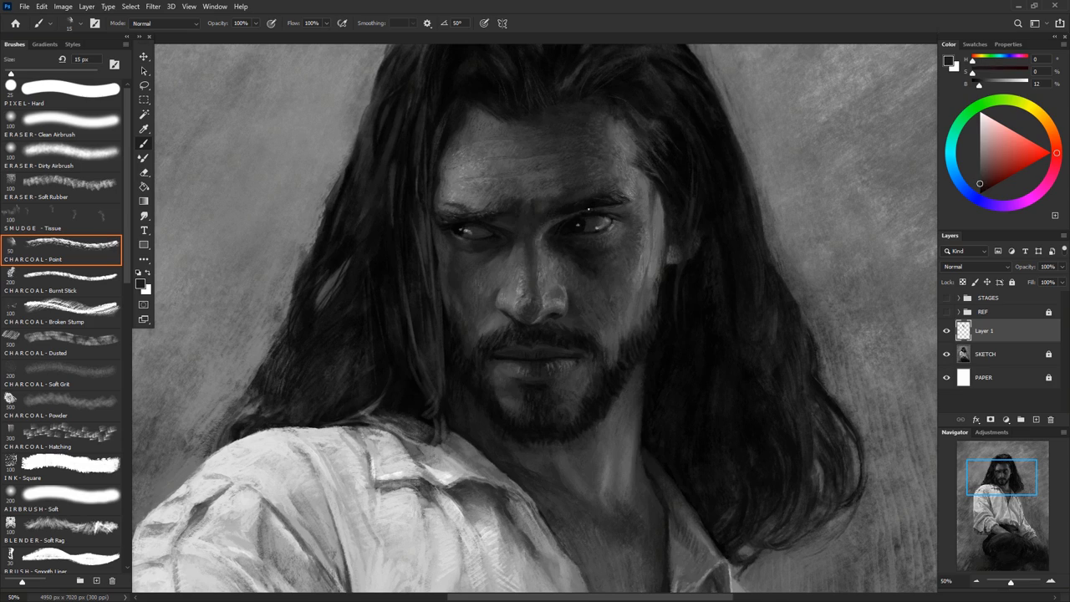
# Darken the hair beside the right eye with larger near-black strokes
pyautogui.press(']')
pyautogui.press(']')
pyautogui.press(']')
pyautogui.keyDown('alt'); pyautogui.click(647, 255); pyautogui.keyUp('alt')
pyautogui.keyDown('alt'); pyautogui.click(645, 341); pyautogui.keyUp('alt')
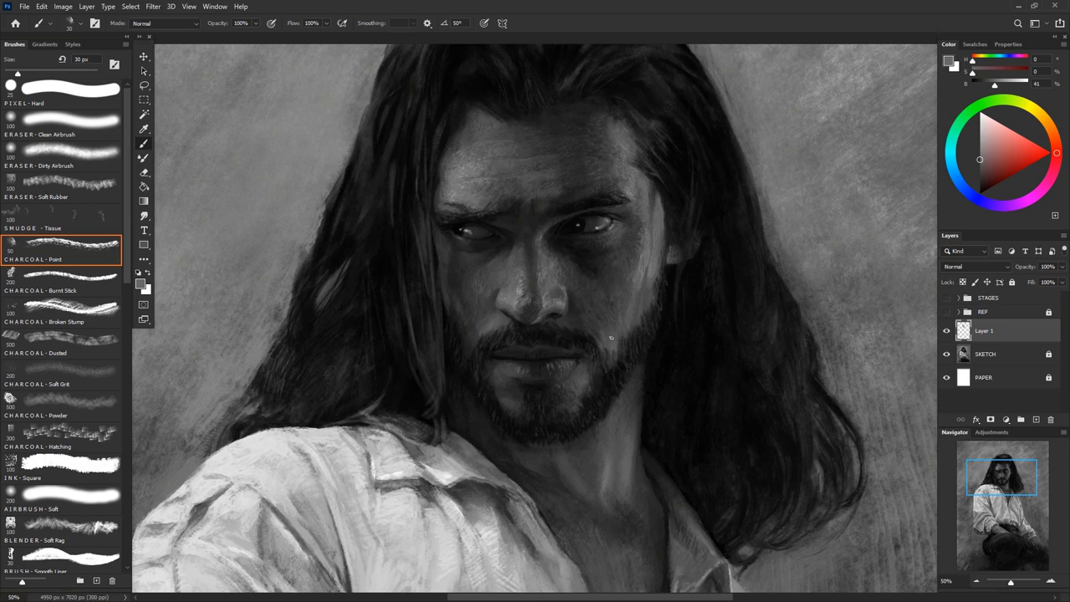
pyautogui.keyDown('alt'); pyautogui.click(673, 261); pyautogui.keyUp('alt')
pyautogui.moveTo(668, 217); pyautogui.dragTo(660, 279)
pyautogui.keyDown('alt'); pyautogui.click(664, 215); pyautogui.keyUp('alt')
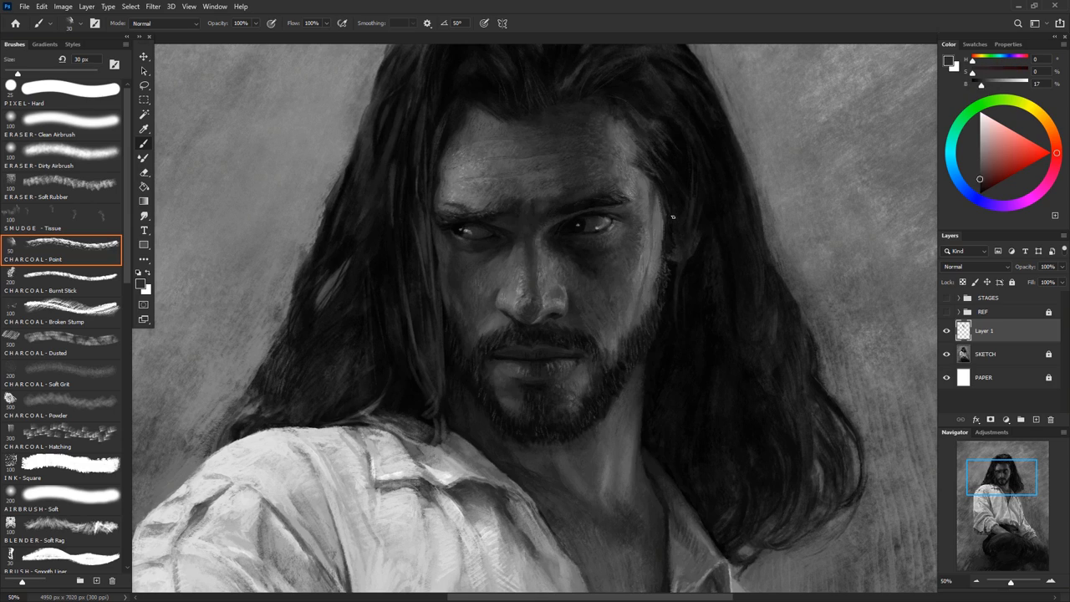
pyautogui.keyDown('alt'); pyautogui.click(695, 232); pyautogui.keyUp('alt')
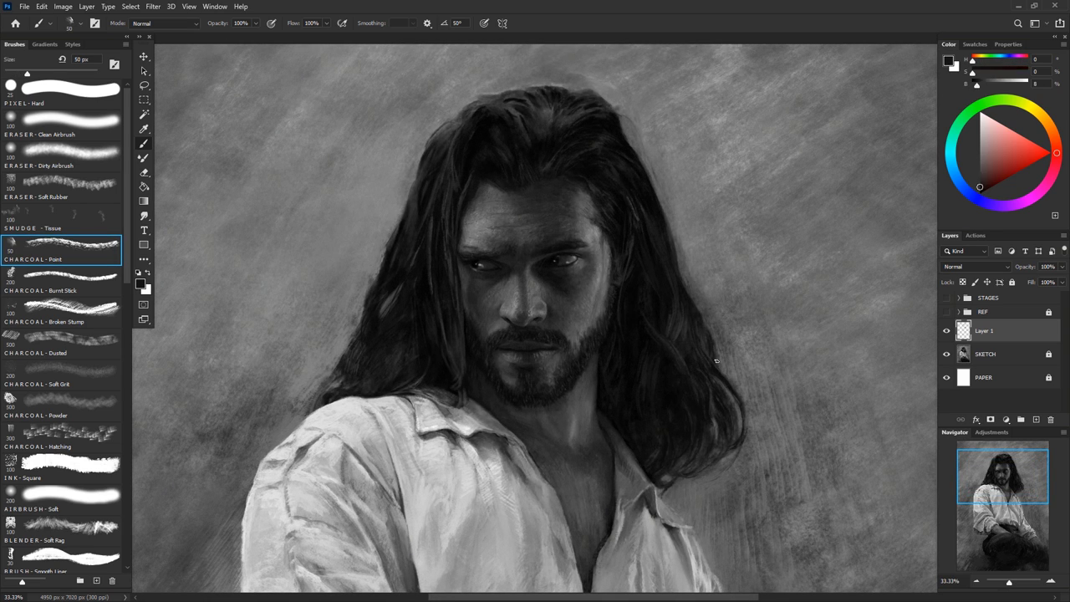
# Sample dark and near-black greys from the hair beside the face, plus the background grey
pyautogui.keyDown('alt'); pyautogui.click(710, 346); pyautogui.keyUp('alt')
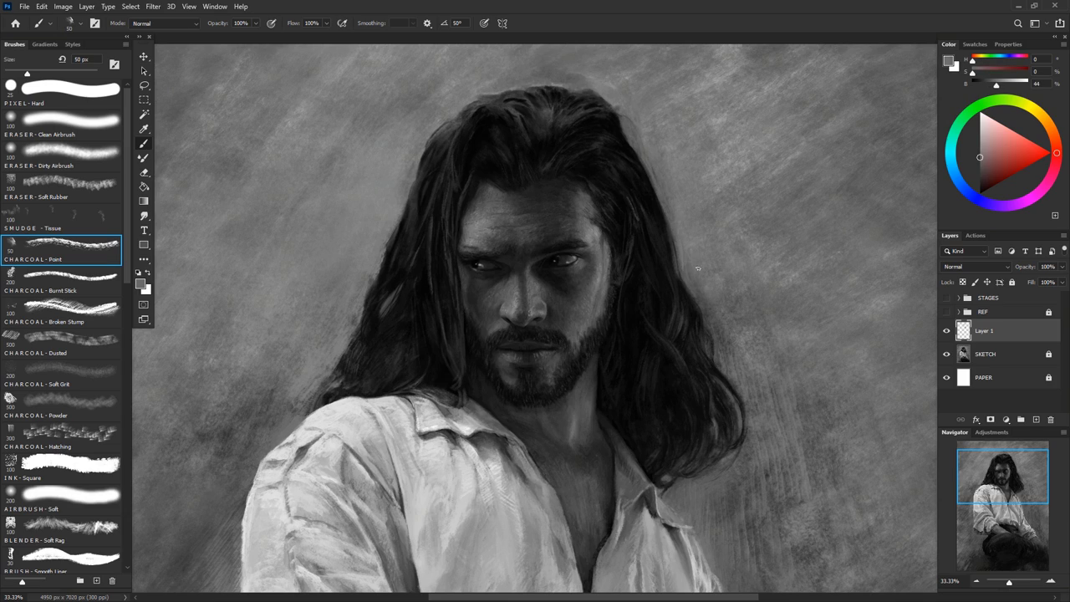
pyautogui.keyDown('alt'); pyautogui.click(701, 364); pyautogui.keyUp('alt')
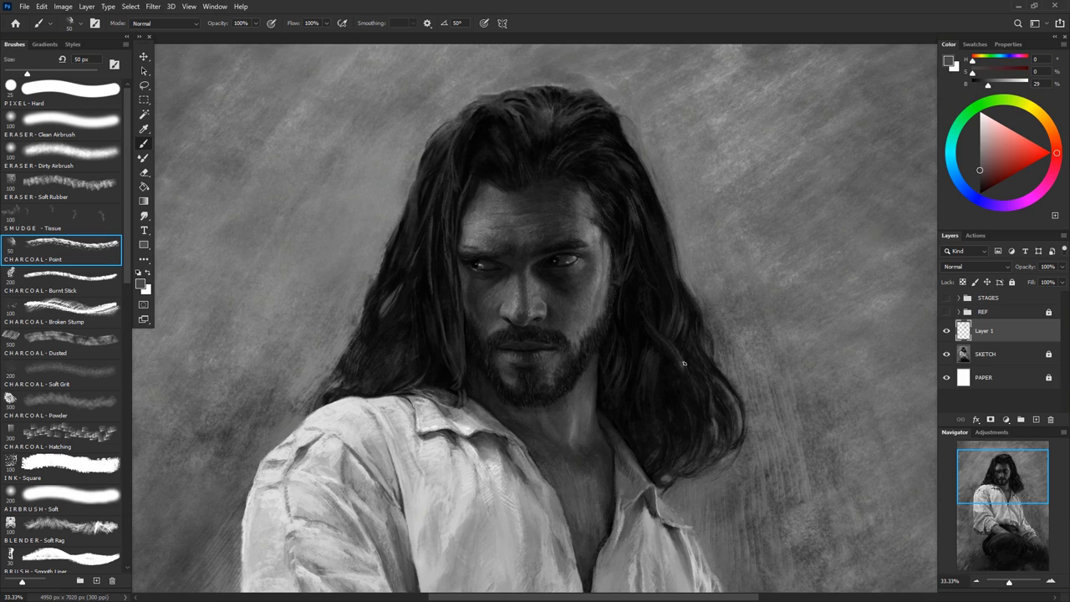
pyautogui.keyDown('alt'); pyautogui.click(681, 368); pyautogui.keyUp('alt')
pyautogui.keyDown('alt'); pyautogui.click(664, 377); pyautogui.keyUp('alt')
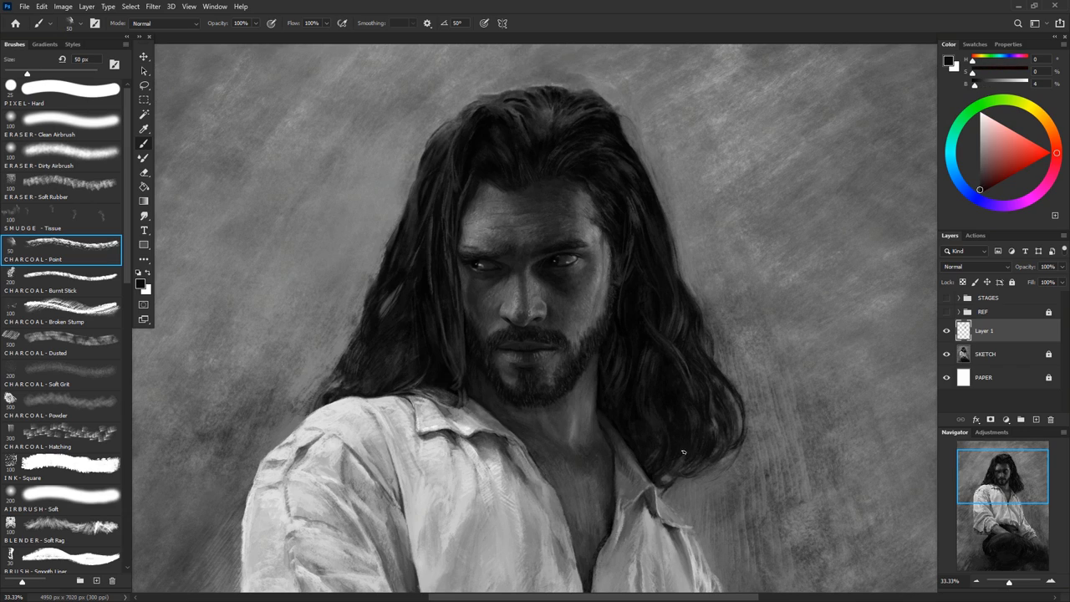
pyautogui.keyDown('alt'); pyautogui.click(617, 379); pyautogui.keyUp('alt')
pyautogui.keyDown('alt'); pyautogui.click(684, 374); pyautogui.keyUp('alt')
pyautogui.keyDown('alt'); pyautogui.click(710, 310); pyautogui.keyUp('alt')
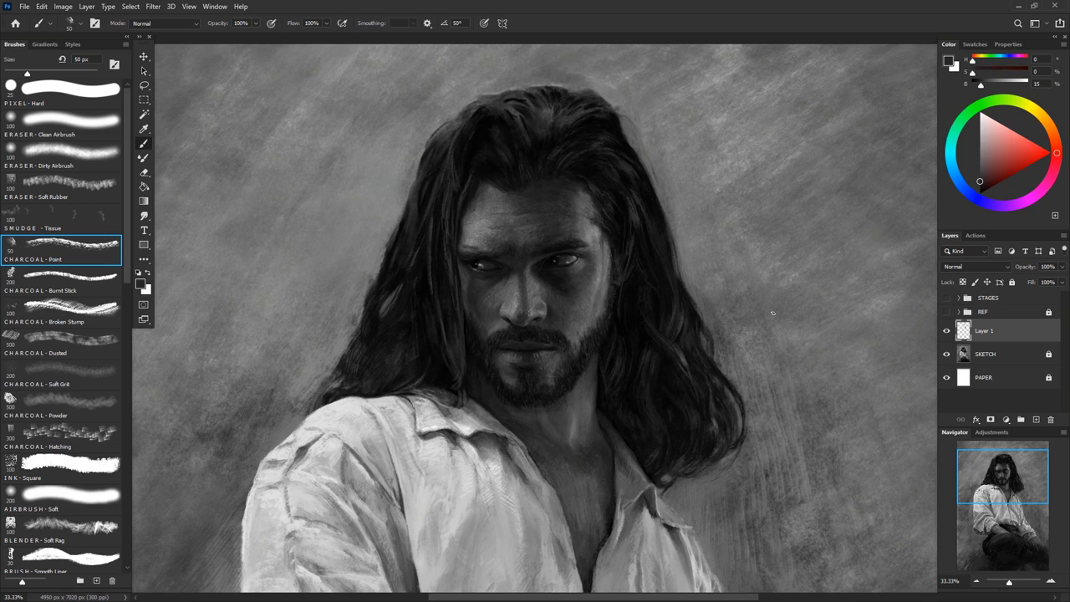
# Sample dark hair tones and background grey up toward the top of the head
pyautogui.keyDown('alt'); pyautogui.click(631, 262); pyautogui.keyUp('alt')
pyautogui.keyDown('alt'); pyautogui.click(653, 430); pyautogui.keyUp('alt')
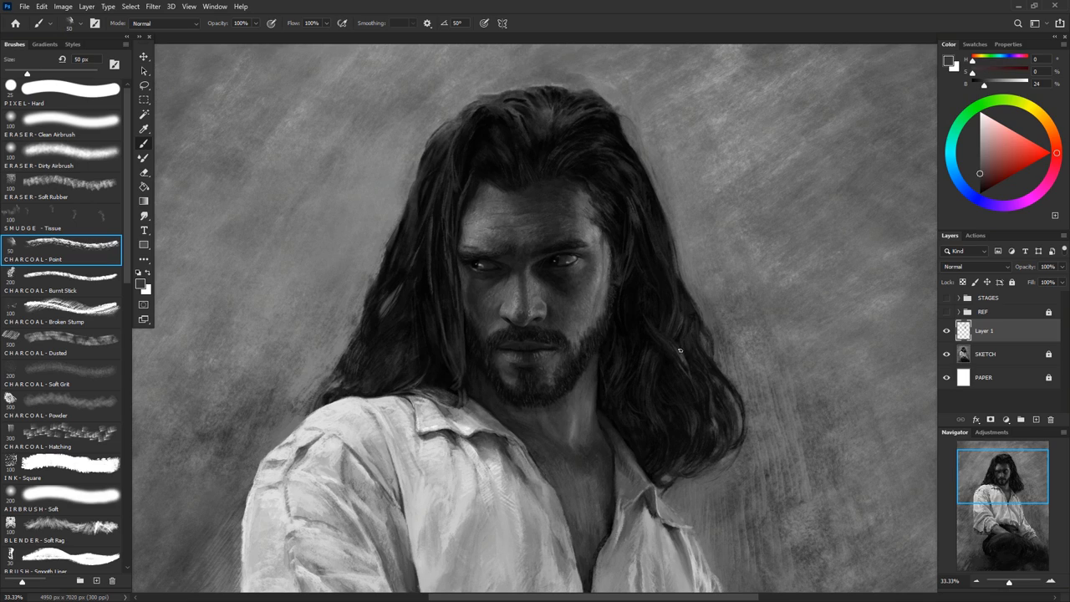
pyautogui.keyDown('alt'); pyautogui.click(634, 266); pyautogui.keyUp('alt')
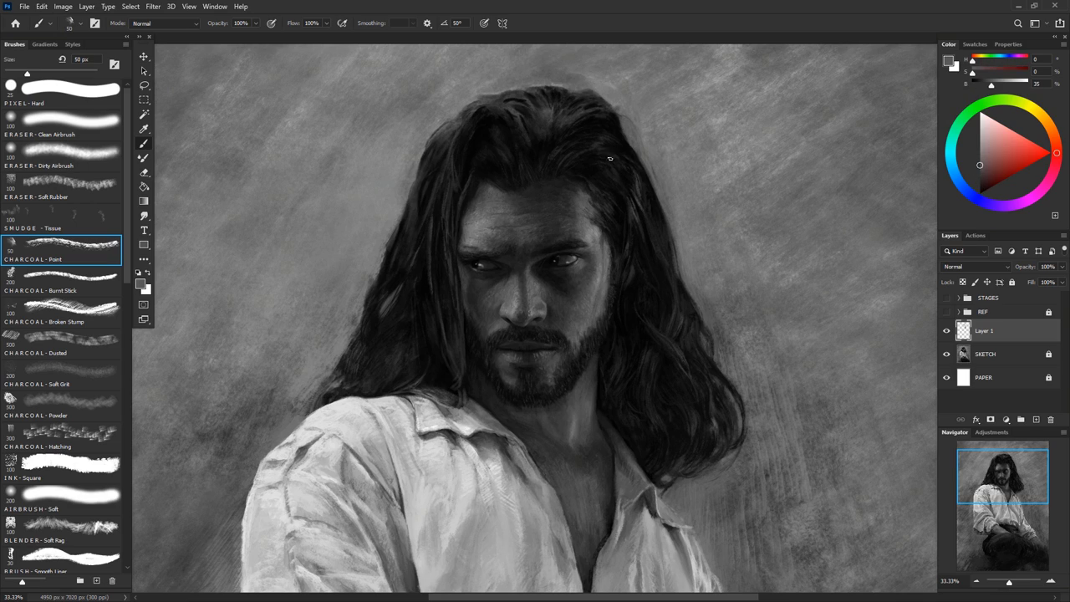
pyautogui.keyDown('alt'); pyautogui.click(552, 162); pyautogui.keyUp('alt')
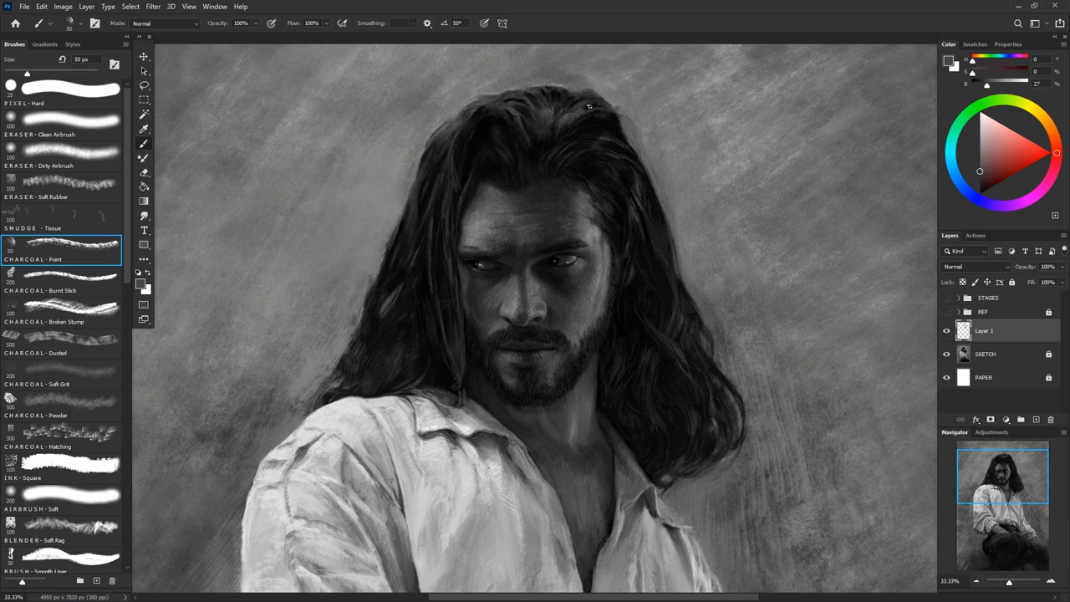
pyautogui.keyDown('alt'); pyautogui.click(628, 139); pyautogui.keyUp('alt')
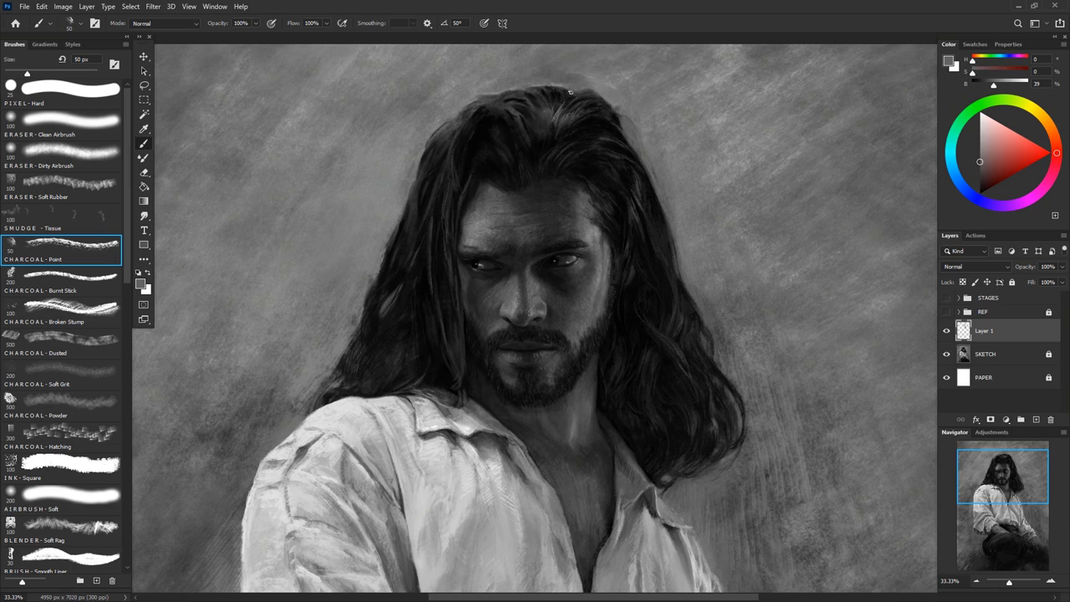
pyautogui.keyDown('alt'); pyautogui.click(503, 117); pyautogui.keyUp('alt')
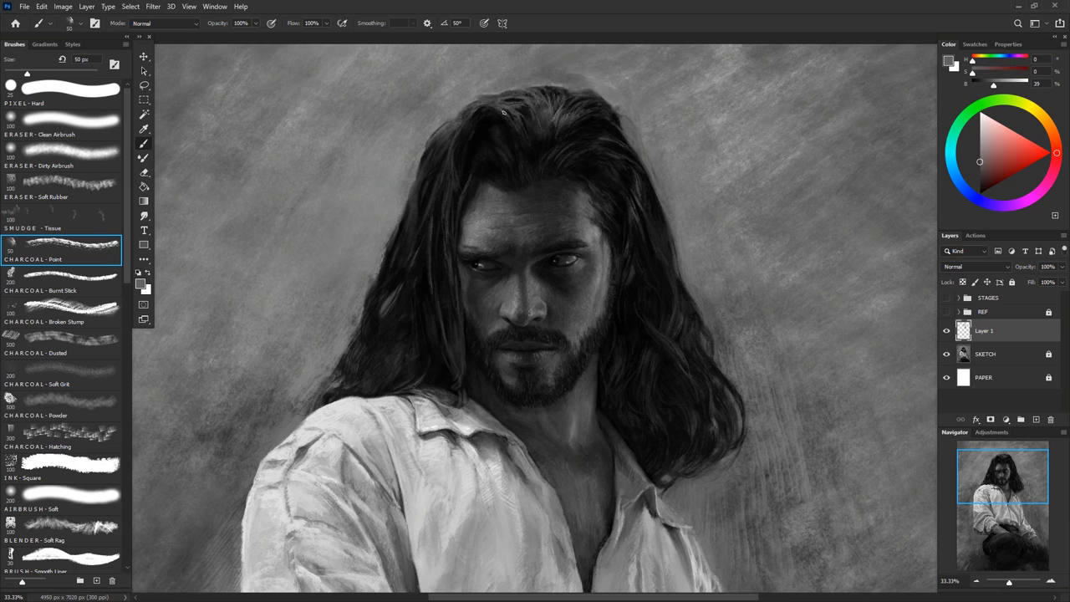
# Soften and lighten the top-left outline of the hair with light grey strokes
pyautogui.moveTo(502, 113)
pyautogui.mouseDown()
pyautogui.moveTo(472, 121)
pyautogui.moveTo(464, 163)
pyautogui.mouseUp()
pyautogui.moveTo(476, 126); pyautogui.dragTo(439, 213)
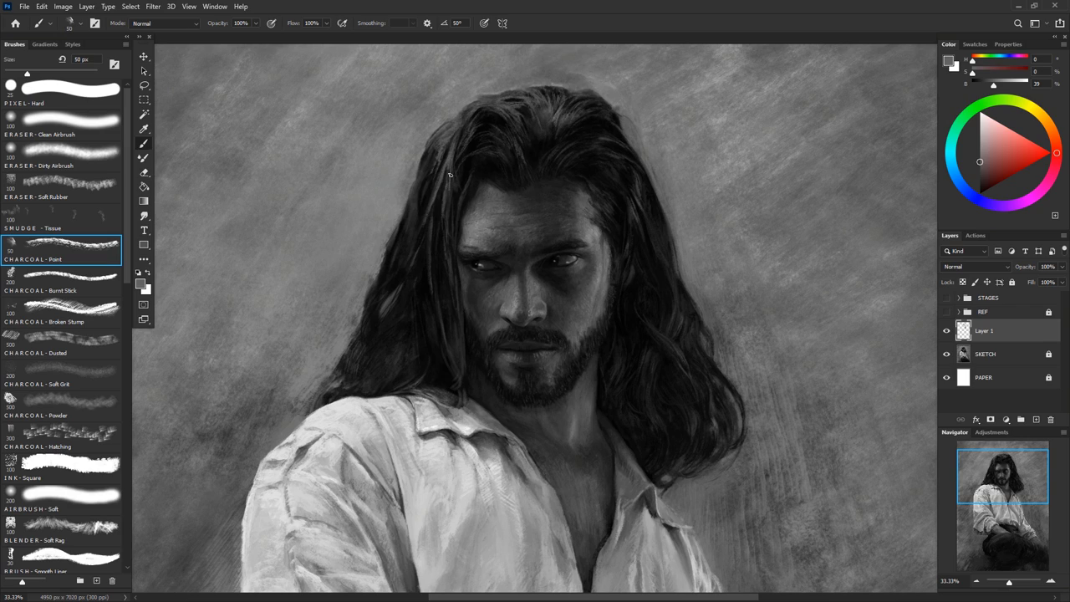
pyautogui.moveTo(441, 147); pyautogui.dragTo(409, 266)
pyautogui.moveTo(422, 186); pyautogui.dragTo(389, 276)
pyautogui.keyDown('alt'); pyautogui.click(382, 243); pyautogui.keyUp('alt')
pyautogui.keyDown('alt'); pyautogui.click(395, 212); pyautogui.keyUp('alt')
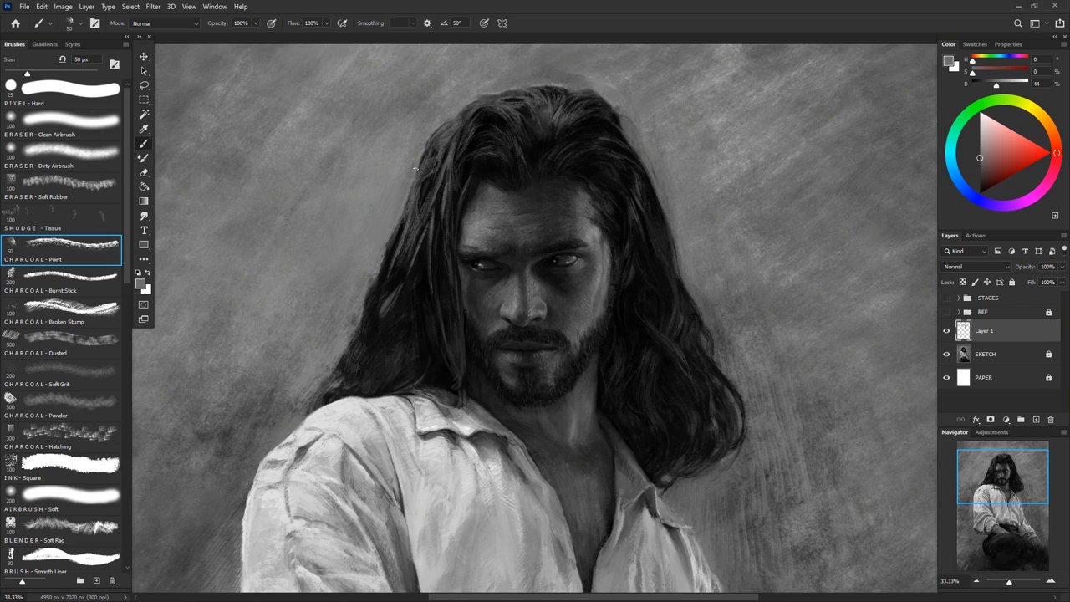
# Paint lighter strands down the hair's left edge, blending it into the background
pyautogui.moveTo(469, 122)
pyautogui.mouseDown()
pyautogui.moveTo(451, 185)
pyautogui.moveTo(427, 210)
pyautogui.moveTo(461, 361)
pyautogui.mouseUp()
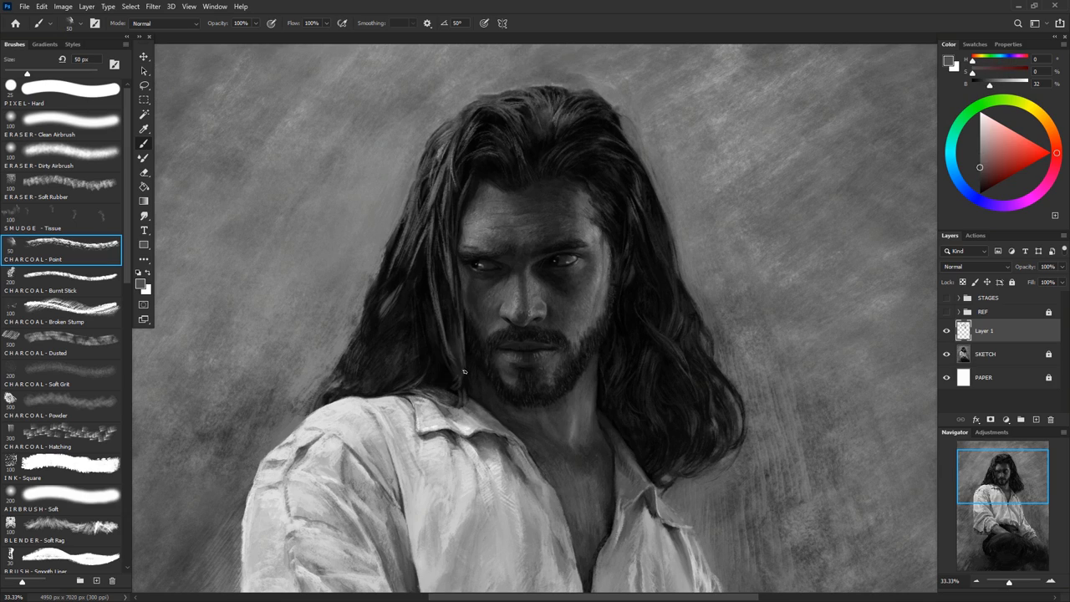
pyautogui.moveTo(410, 255); pyautogui.dragTo(443, 301)
pyautogui.keyDown('alt'); pyautogui.click(386, 242); pyautogui.keyUp('alt')
pyautogui.moveTo(395, 219); pyautogui.dragTo(382, 284)
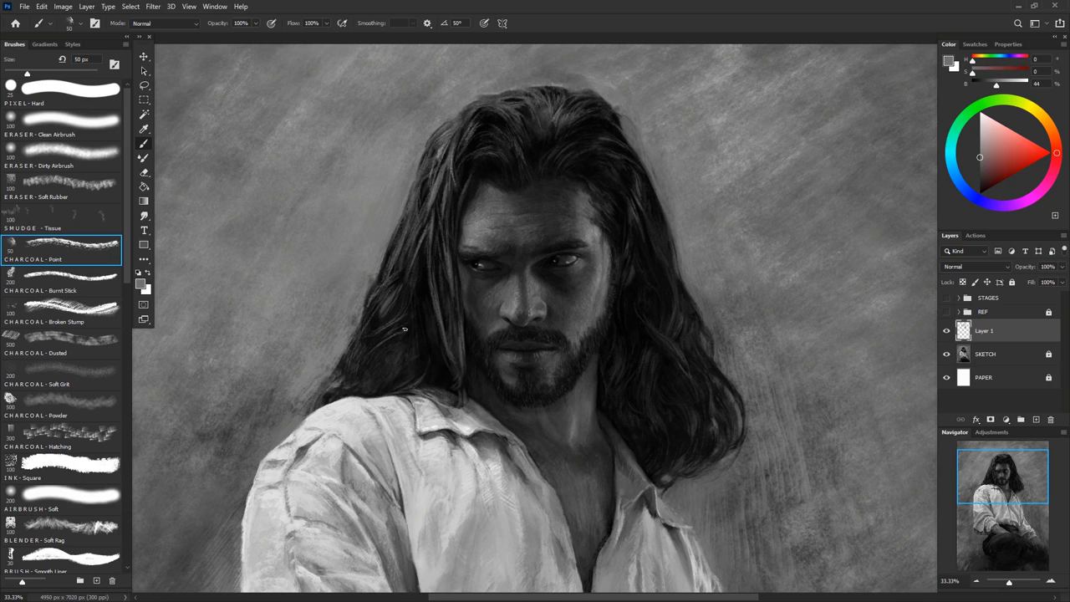
pyautogui.keyDown('alt'); pyautogui.click(461, 351); pyautogui.keyUp('alt')
pyautogui.moveTo(428, 216); pyautogui.dragTo(445, 266)
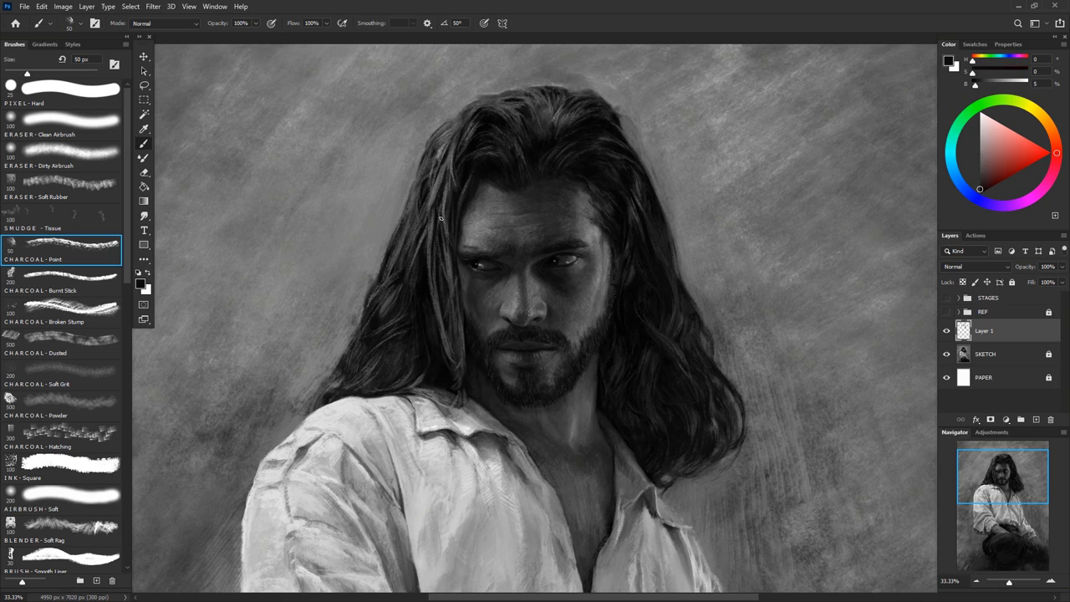
# Add light strands across the crown and from the crown down to the left edge
pyautogui.keyDown('alt'); pyautogui.click(457, 167); pyautogui.keyUp('alt')
pyautogui.moveTo(464, 139); pyautogui.dragTo(537, 110)
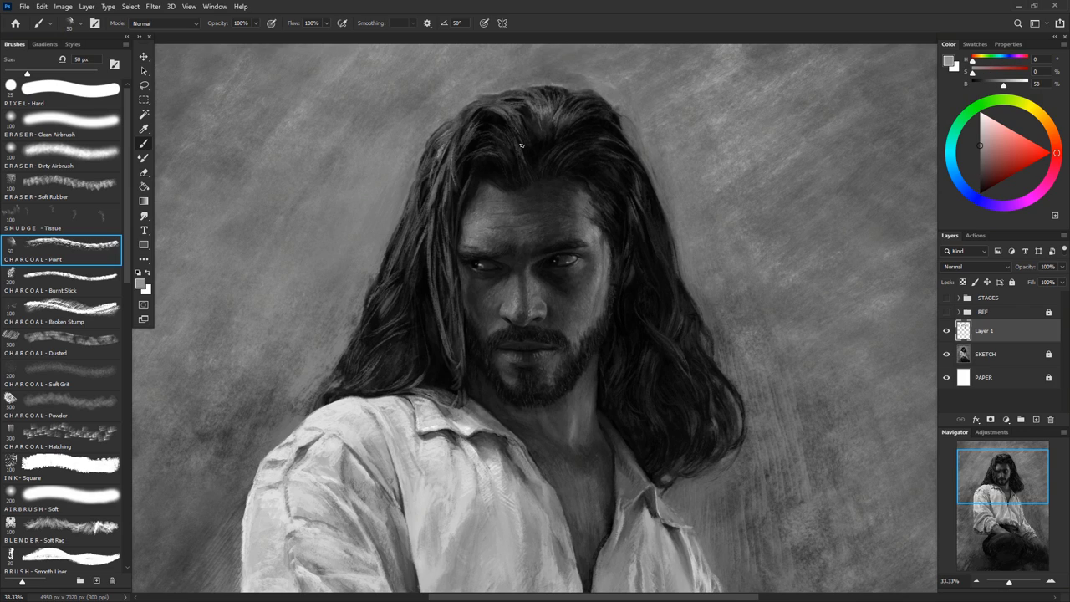
pyautogui.keyDown('alt'); pyautogui.click(465, 130); pyautogui.keyUp('alt')
pyautogui.moveTo(443, 126); pyautogui.dragTo(425, 182)
pyautogui.keyDown('alt'); pyautogui.click(424, 182); pyautogui.keyUp('alt')
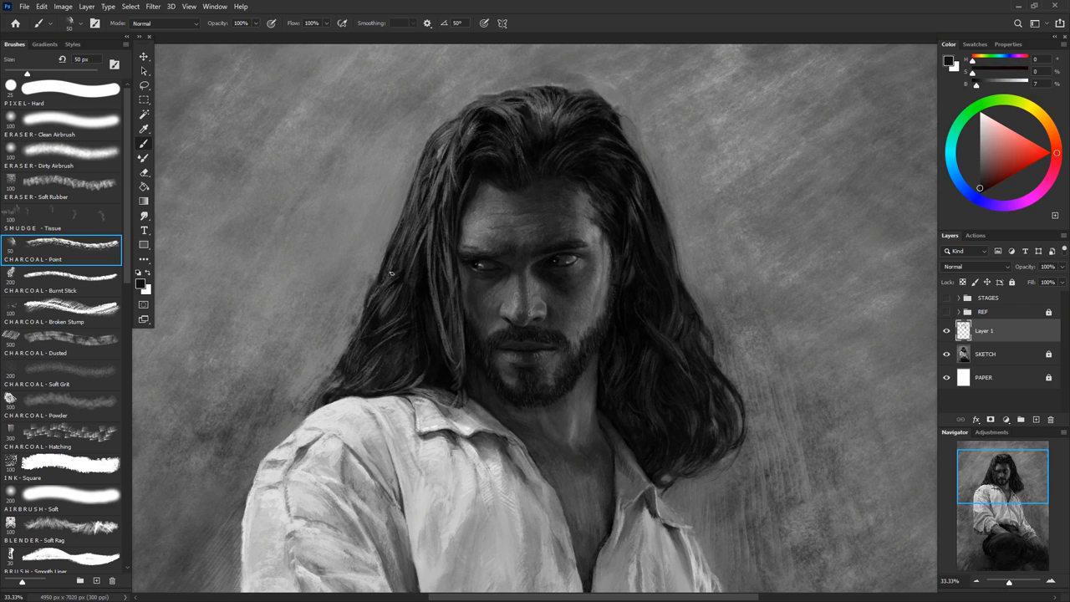
# Sample near-black, dark and mid-grey tones along the hair edge
pyautogui.keyDown('alt'); pyautogui.click(372, 389); pyautogui.keyUp('alt')
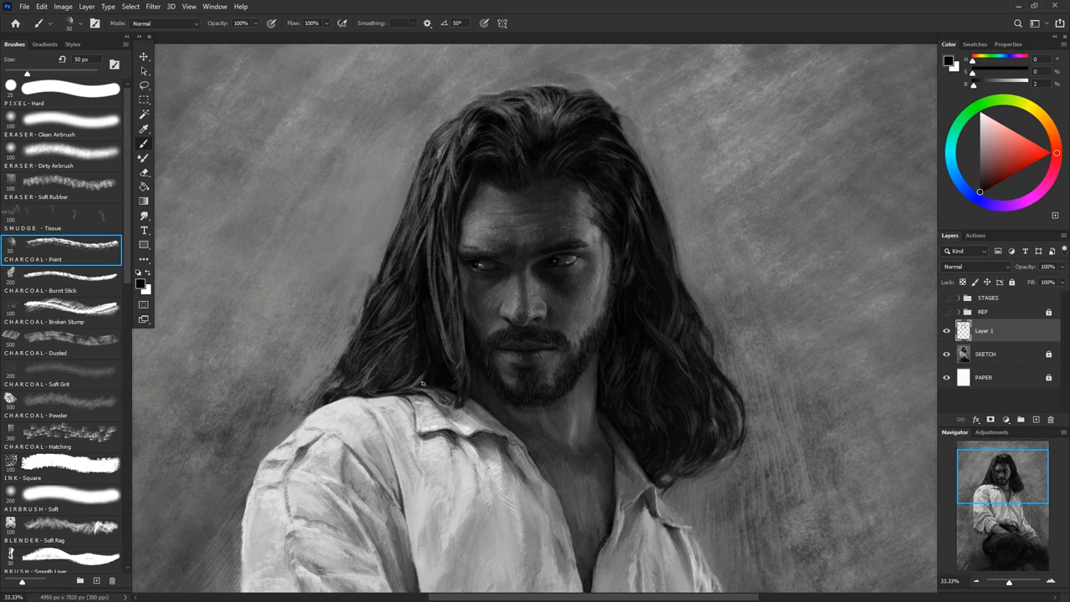
pyautogui.keyDown('alt'); pyautogui.click(368, 298); pyautogui.keyUp('alt')
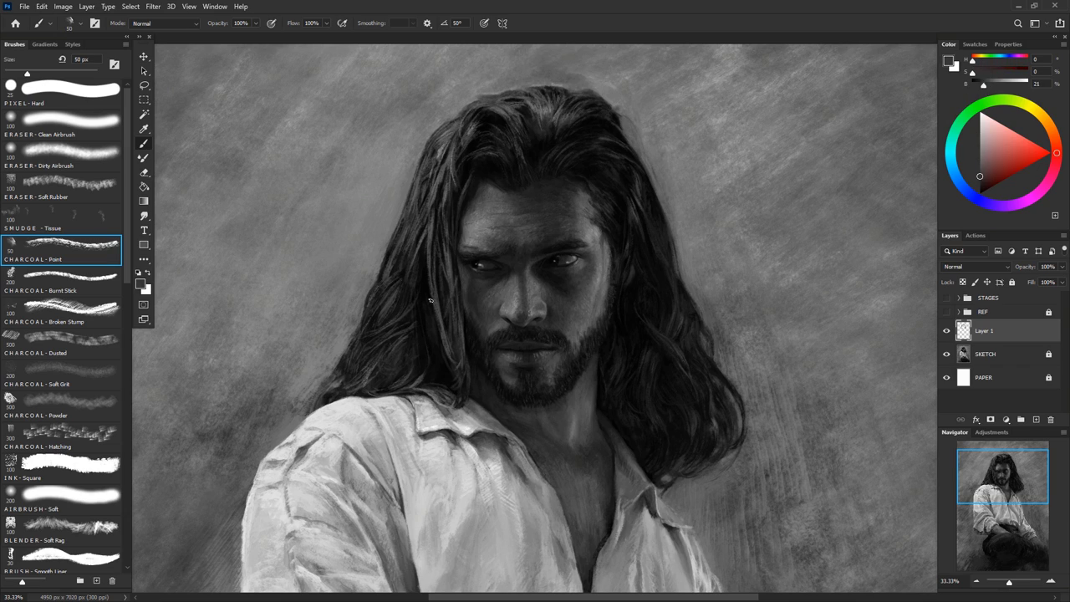
pyautogui.keyDown('alt'); pyautogui.click(336, 380); pyautogui.keyUp('alt')
pyautogui.keyDown('alt'); pyautogui.click(313, 393); pyautogui.keyUp('alt')
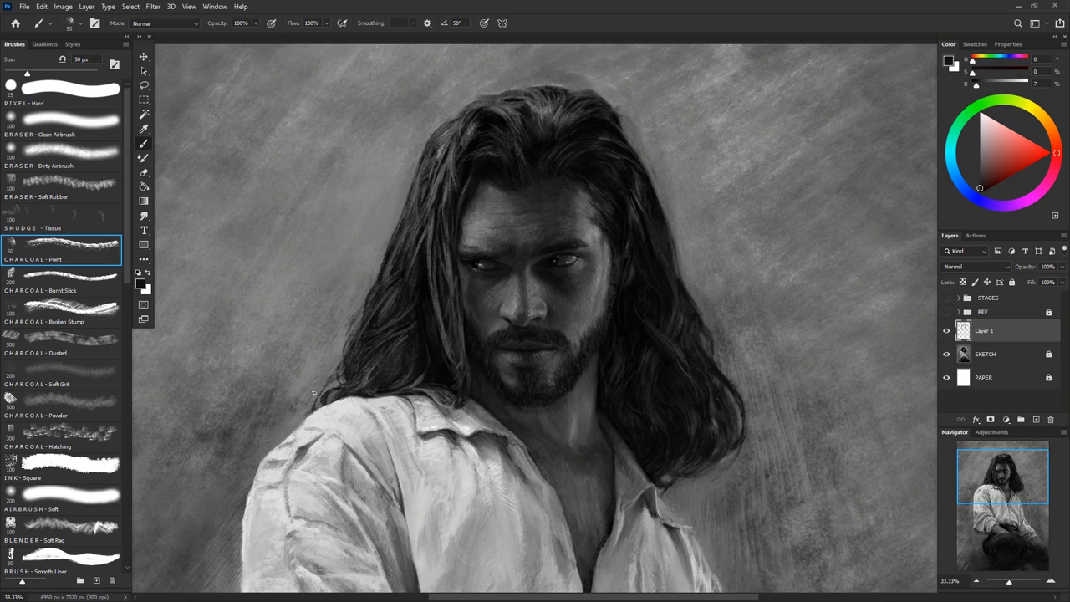
pyautogui.keyDown('alt'); pyautogui.click(334, 353); pyautogui.keyUp('alt')
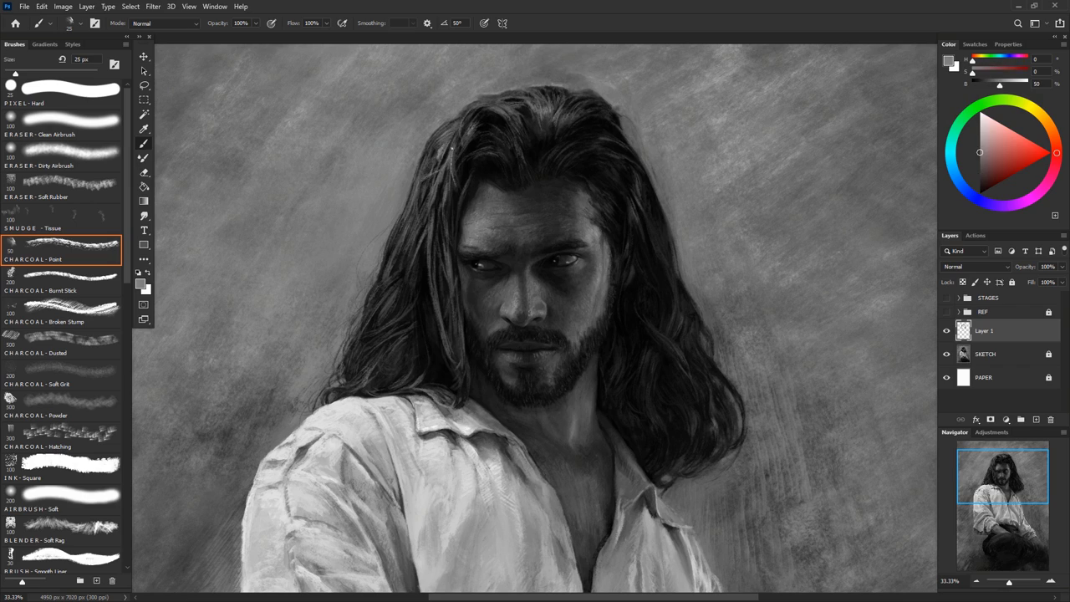
pyautogui.keyDown('alt'); pyautogui.click(528, 86); pyautogui.keyUp('alt')
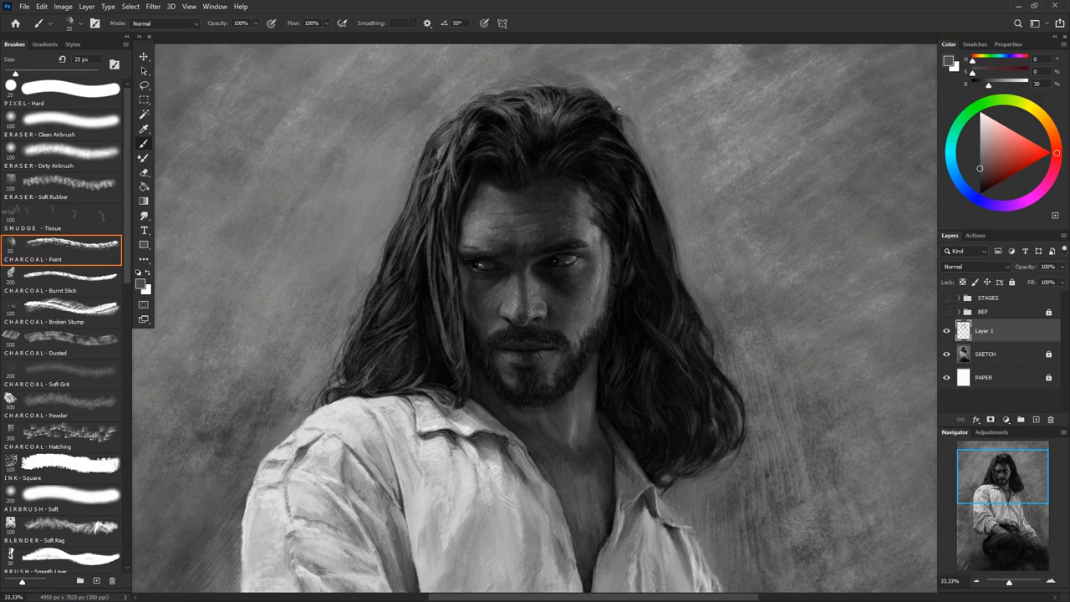
pyautogui.keyDown('alt'); pyautogui.click(642, 190); pyautogui.keyUp('alt')
pyautogui.keyDown('alt'); pyautogui.click(645, 222); pyautogui.keyUp('alt')
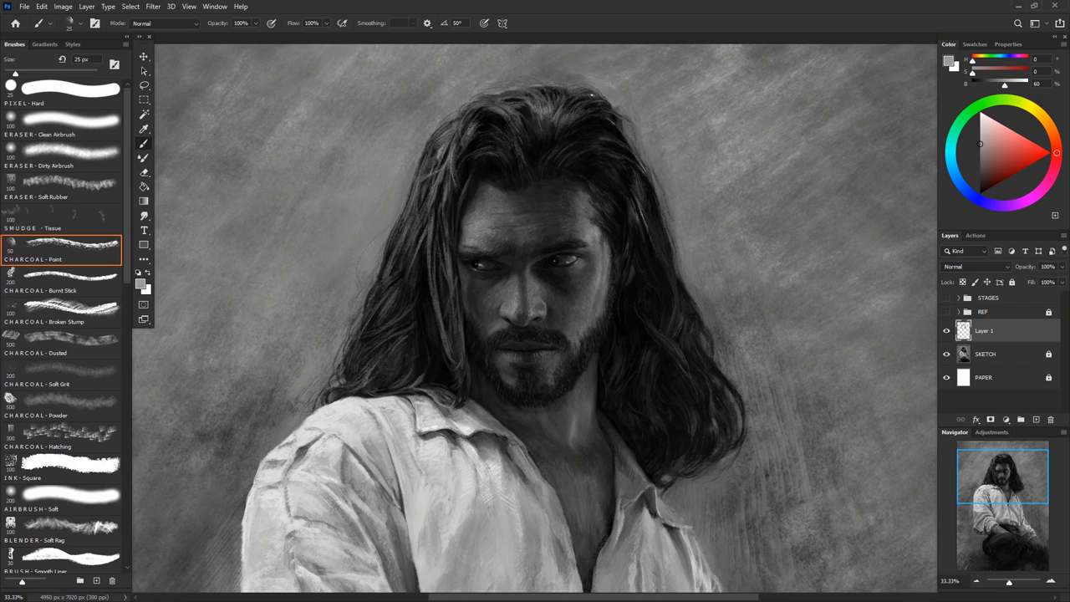
# Paint faint light strands into the dark hair, resampling darker greys between strokes
pyautogui.keyDown('alt'); pyautogui.click(442, 151); pyautogui.keyUp('alt')
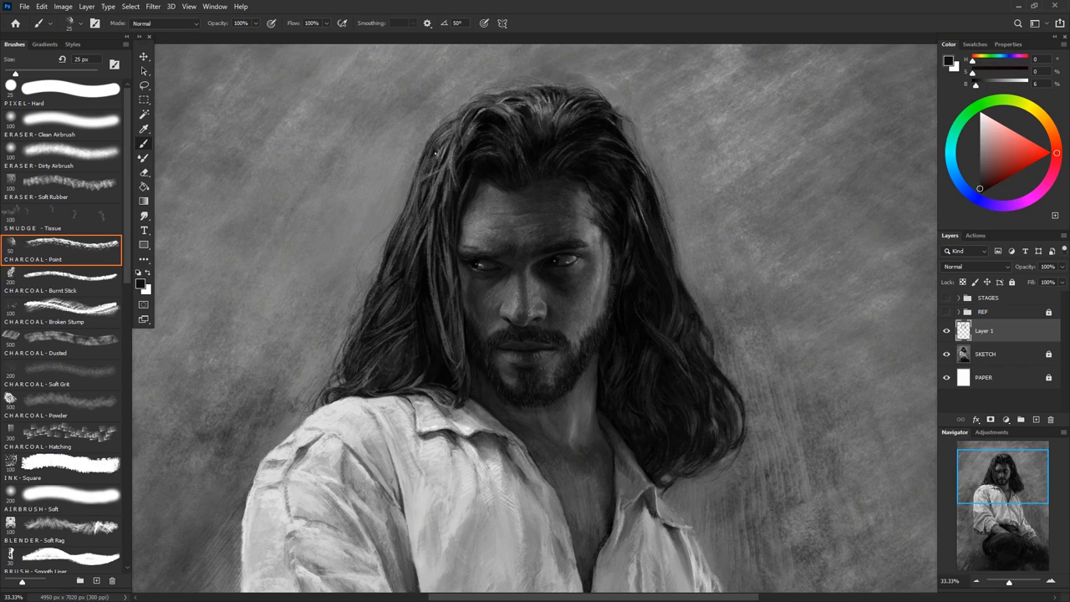
pyautogui.moveTo(449, 171); pyautogui.dragTo(444, 205)
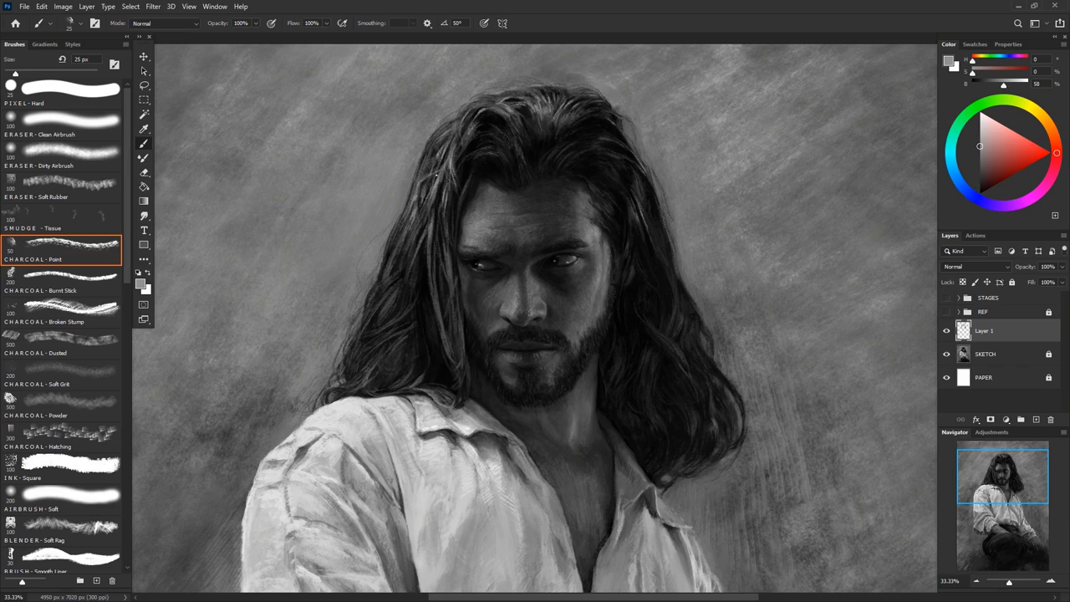
pyautogui.keyDown('alt'); pyautogui.click(384, 284); pyautogui.keyUp('alt')
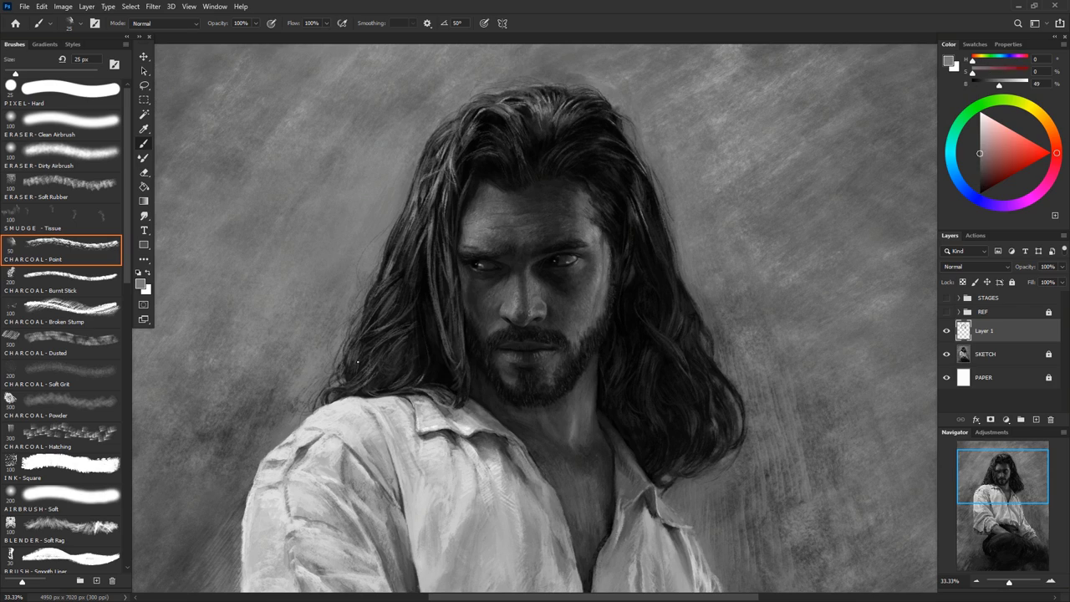
pyautogui.keyDown('alt'); pyautogui.click(353, 361); pyautogui.keyUp('alt')
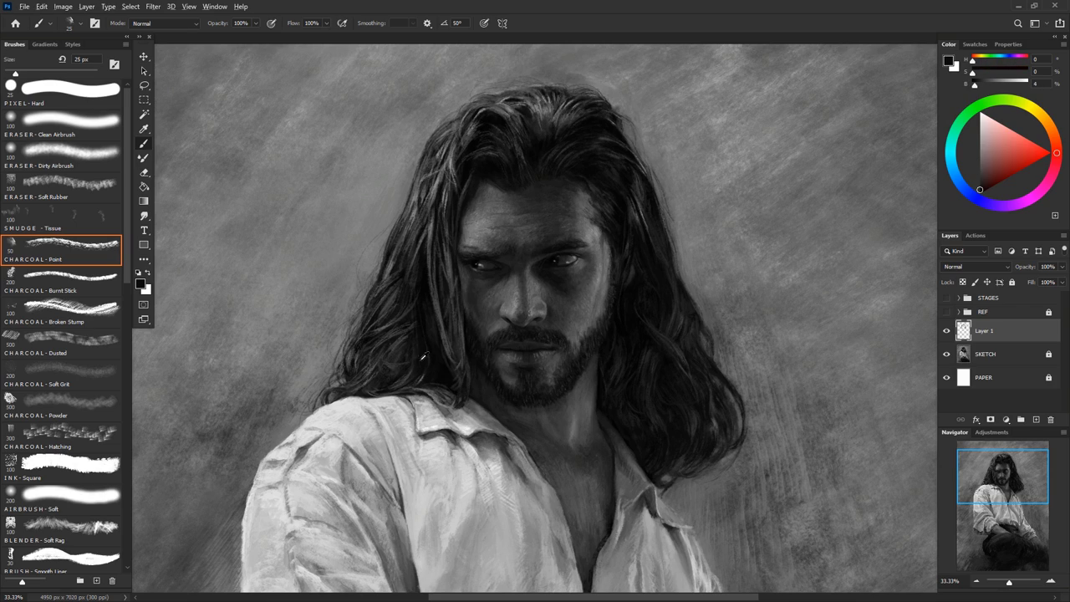
pyautogui.keyDown('alt'); pyautogui.click(445, 272); pyautogui.keyUp('alt')
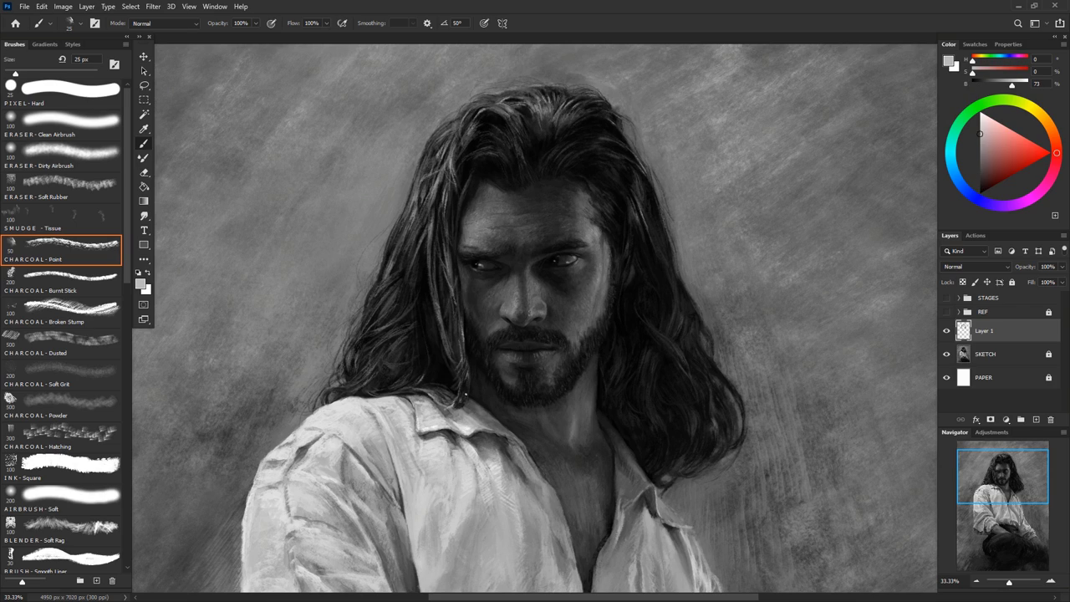
pyautogui.moveTo(409, 224); pyautogui.dragTo(407, 182)
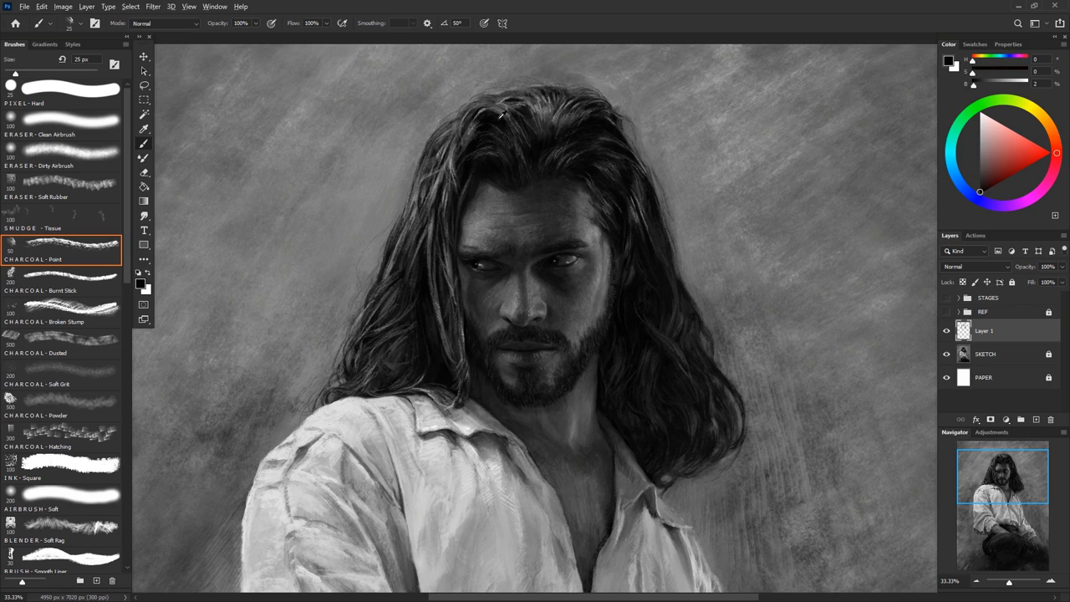
# Sample darker, near-white and mid-dark greys from the hair and its edge
pyautogui.keyDown('alt'); pyautogui.click(500, 142); pyautogui.keyUp('alt')
pyautogui.keyDown('alt'); pyautogui.click(494, 110); pyautogui.keyUp('alt')
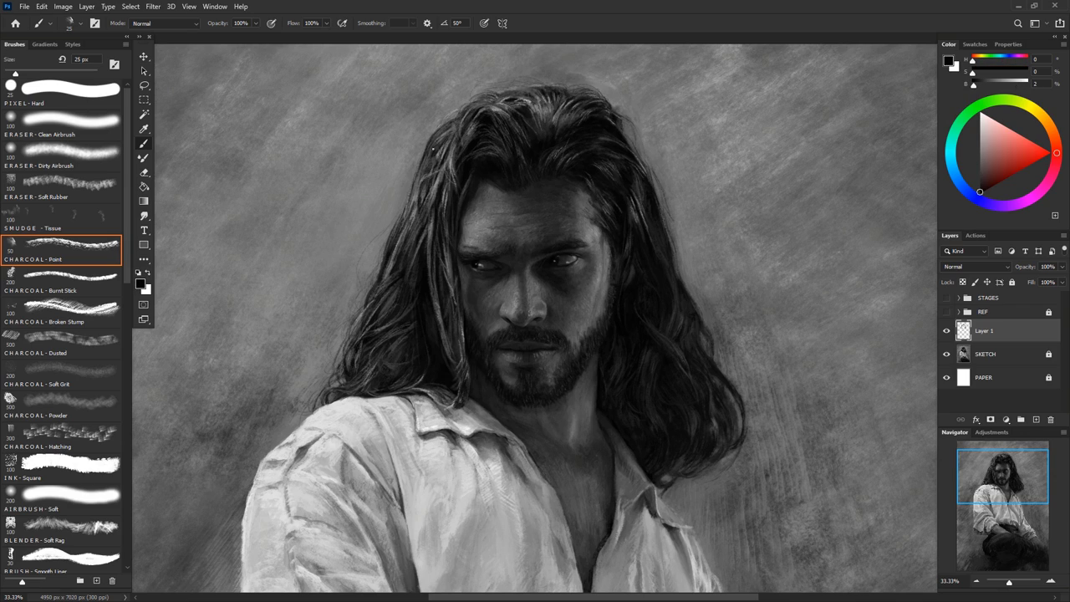
pyautogui.keyDown('alt'); pyautogui.click(436, 142); pyautogui.keyUp('alt')
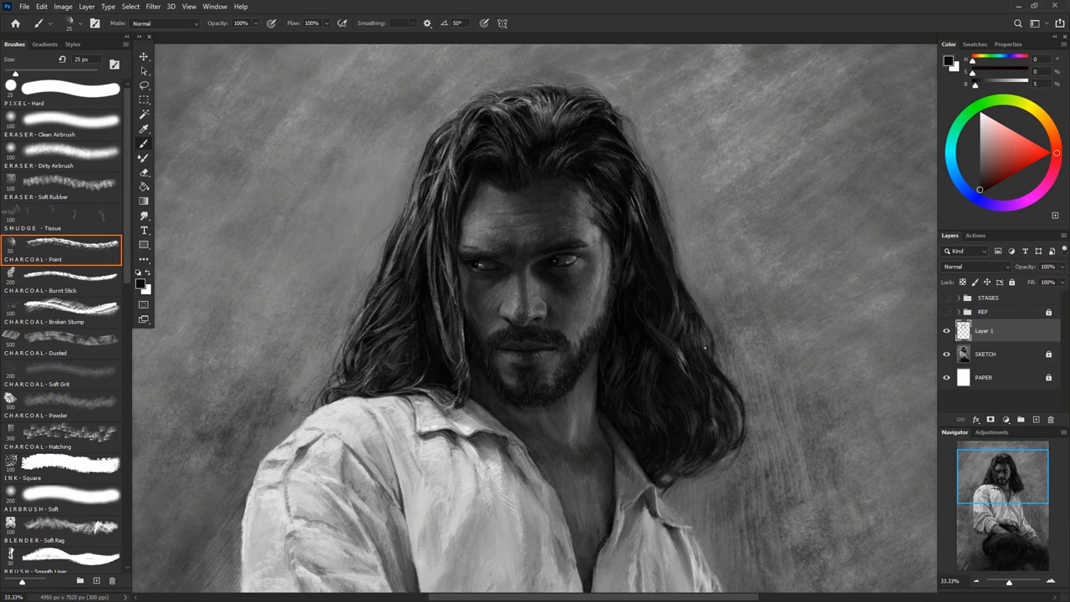
pyautogui.keyDown('alt'); pyautogui.click(718, 338); pyautogui.keyUp('alt')
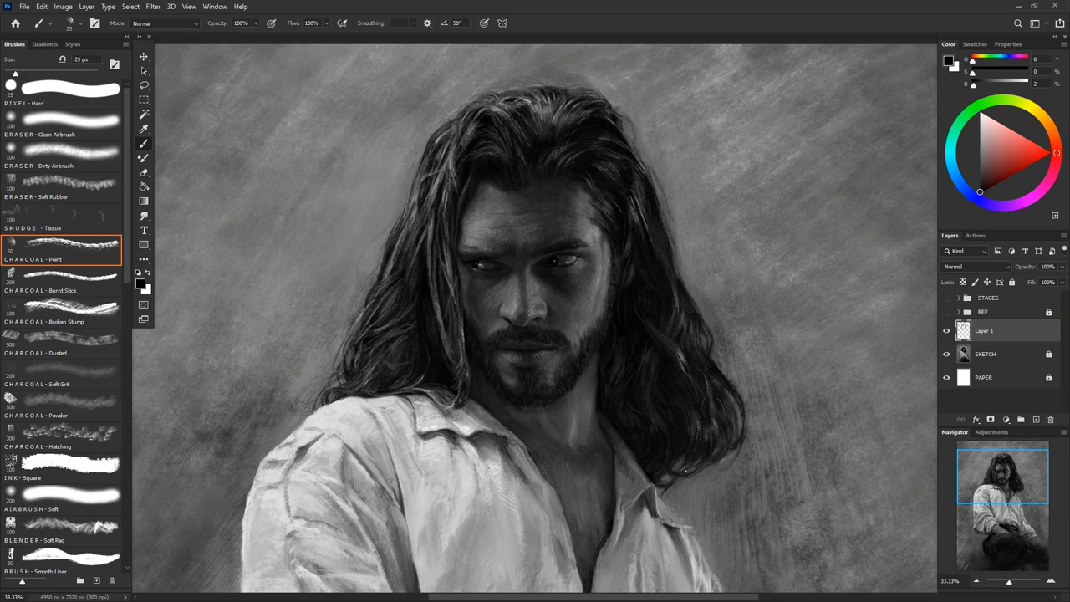
# Darken the side of the neck with dark charcoal strokes
pyautogui.moveTo(543, 284); pyautogui.dragTo(619, 208)
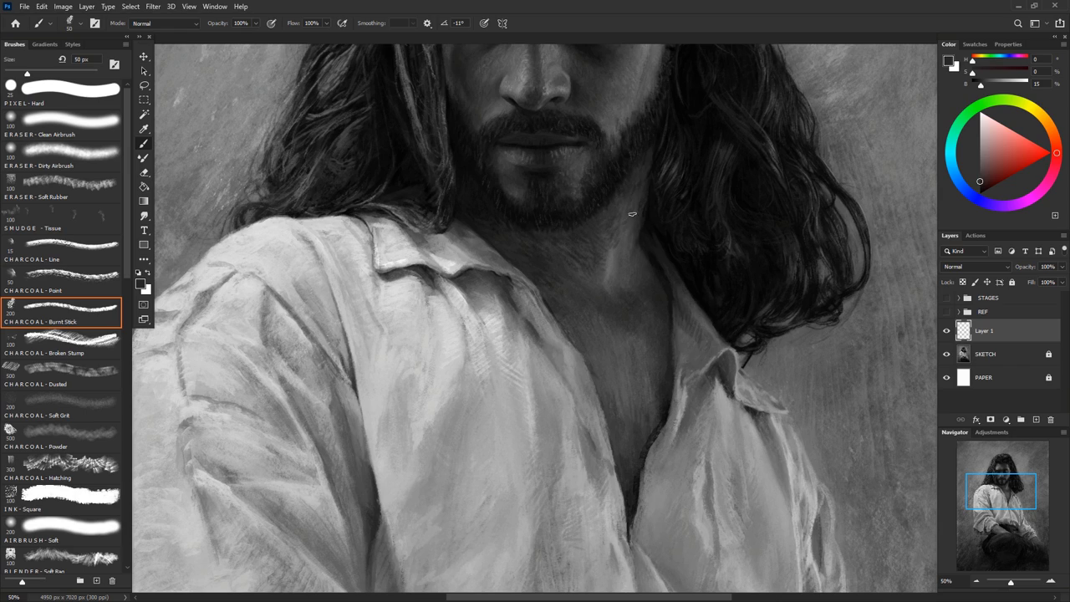
pyautogui.keyDown('alt'); pyautogui.click(632, 215); pyautogui.keyUp('alt')
pyautogui.keyDown('alt'); pyautogui.click(644, 202); pyautogui.keyUp('alt')
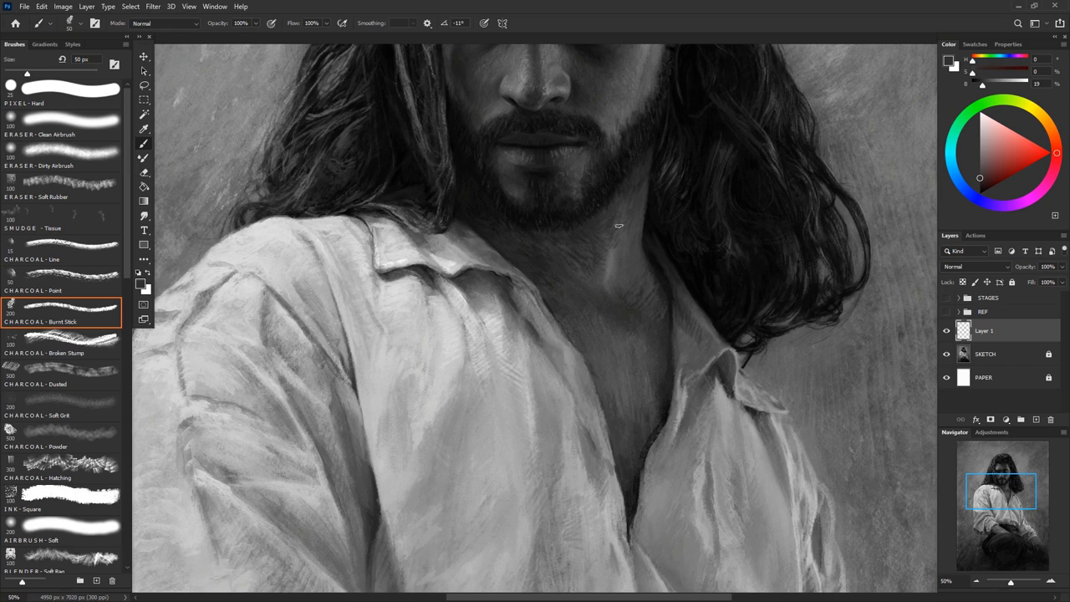
pyautogui.moveTo(622, 280)
pyautogui.mouseDown()
pyautogui.moveTo(629, 226)
pyautogui.moveTo(589, 294)
pyautogui.moveTo(605, 250)
pyautogui.moveTo(608, 325)
pyautogui.moveTo(589, 364)
pyautogui.mouseUp()
pyautogui.keyDown('alt'); pyautogui.click(605, 335); pyautogui.keyUp('alt')
# Lighten the neck with softer mid-grey strokes
pyautogui.keyDown('alt'); pyautogui.click(552, 266); pyautogui.keyUp('alt')
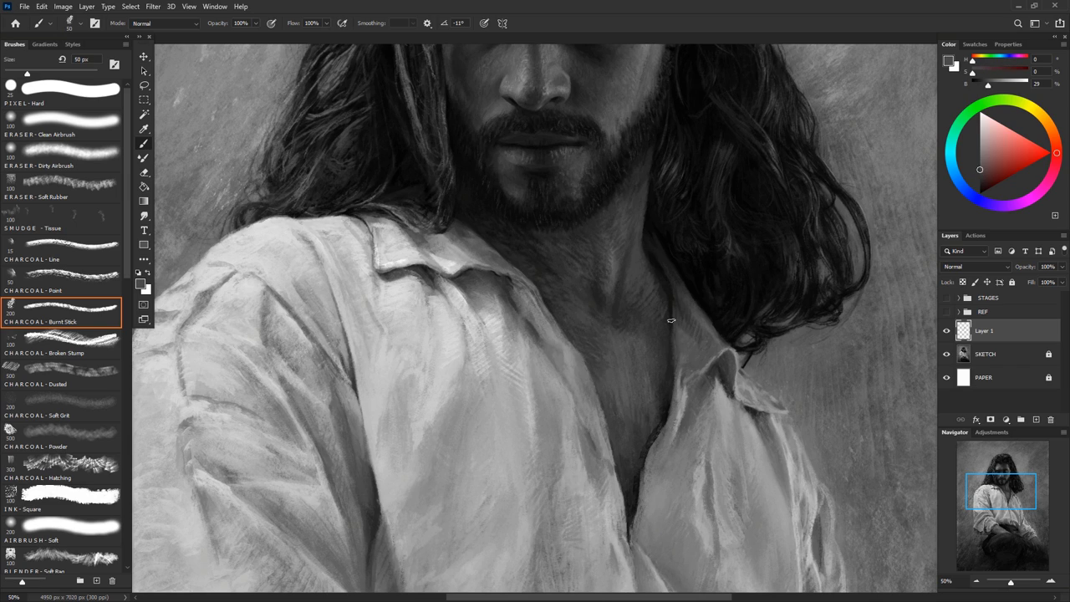
pyautogui.keyDown('alt'); pyautogui.click(610, 330); pyautogui.keyUp('alt')
pyautogui.moveTo(611, 330); pyautogui.dragTo(548, 265)
pyautogui.moveTo(609, 296); pyautogui.dragTo(606, 325)
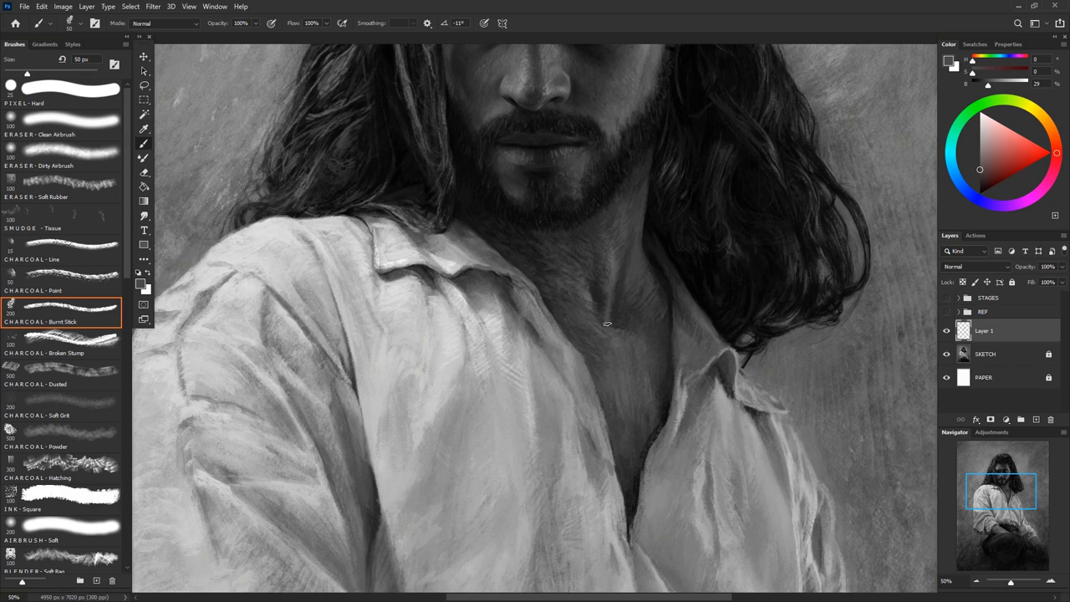
pyautogui.keyDown('alt'); pyautogui.click(575, 270); pyautogui.keyUp('alt')
pyautogui.keyDown('alt'); pyautogui.click(607, 294); pyautogui.keyUp('alt')
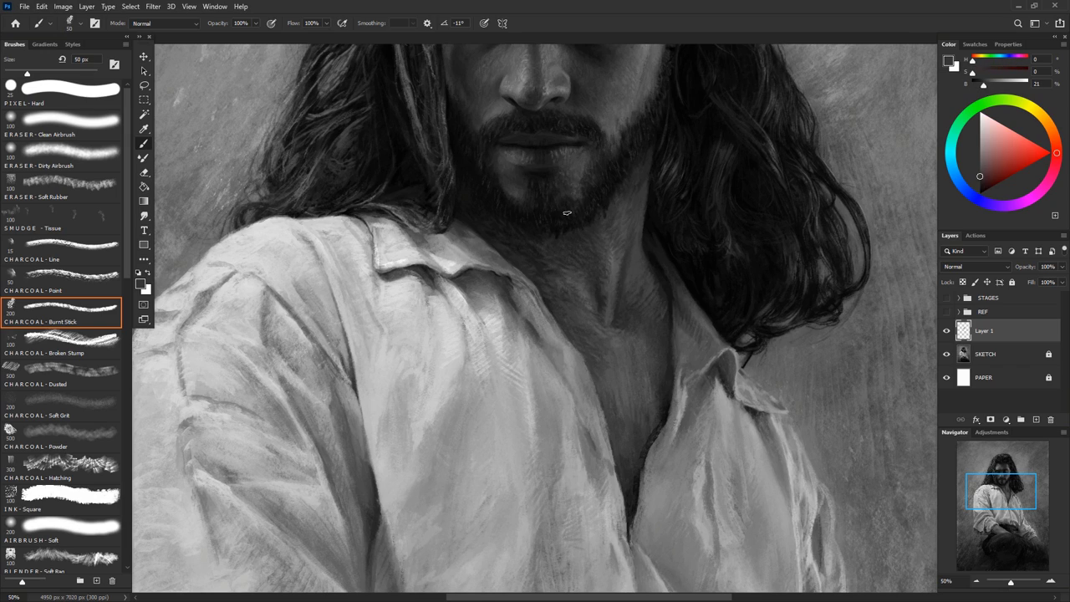
# Sample beard, neck and shadow greys from under the beard
pyautogui.keyDown('alt'); pyautogui.click(590, 188); pyautogui.keyUp('alt')
pyautogui.keyDown('alt'); pyautogui.click(585, 286); pyautogui.keyUp('alt')
pyautogui.keyDown('alt'); pyautogui.click(564, 312); pyautogui.keyUp('alt')
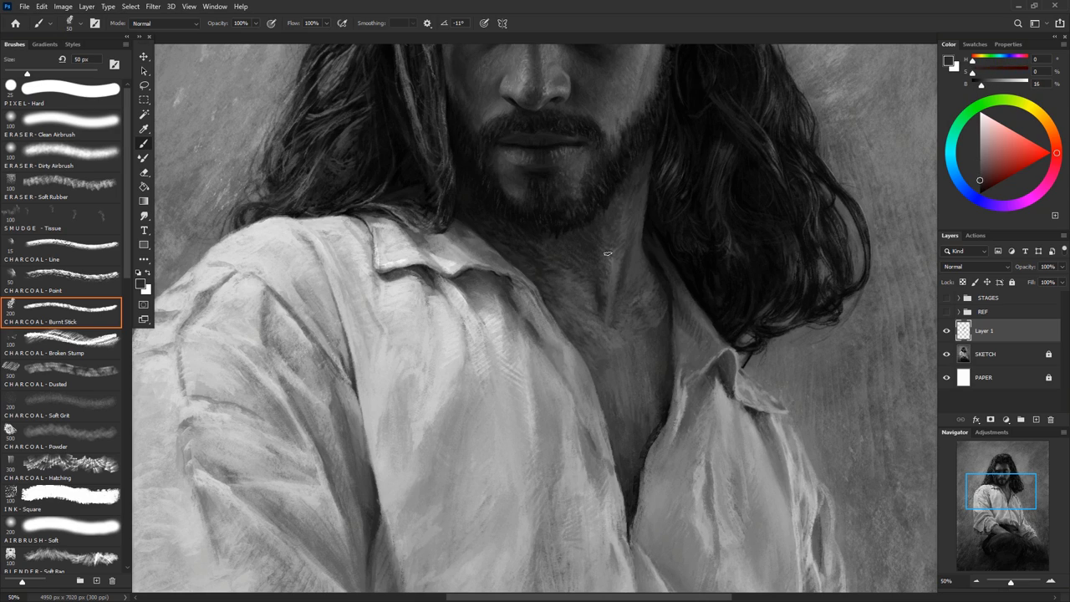
pyautogui.keyDown('alt'); pyautogui.click(609, 275); pyautogui.keyUp('alt')
pyautogui.keyDown('alt'); pyautogui.click(581, 244); pyautogui.keyUp('alt')
pyautogui.keyDown('alt'); pyautogui.click(573, 263); pyautogui.keyUp('alt')
pyautogui.keyDown('alt'); pyautogui.click(559, 264); pyautogui.keyUp('alt')
pyautogui.keyDown('alt'); pyautogui.click(631, 261); pyautogui.keyUp('alt')
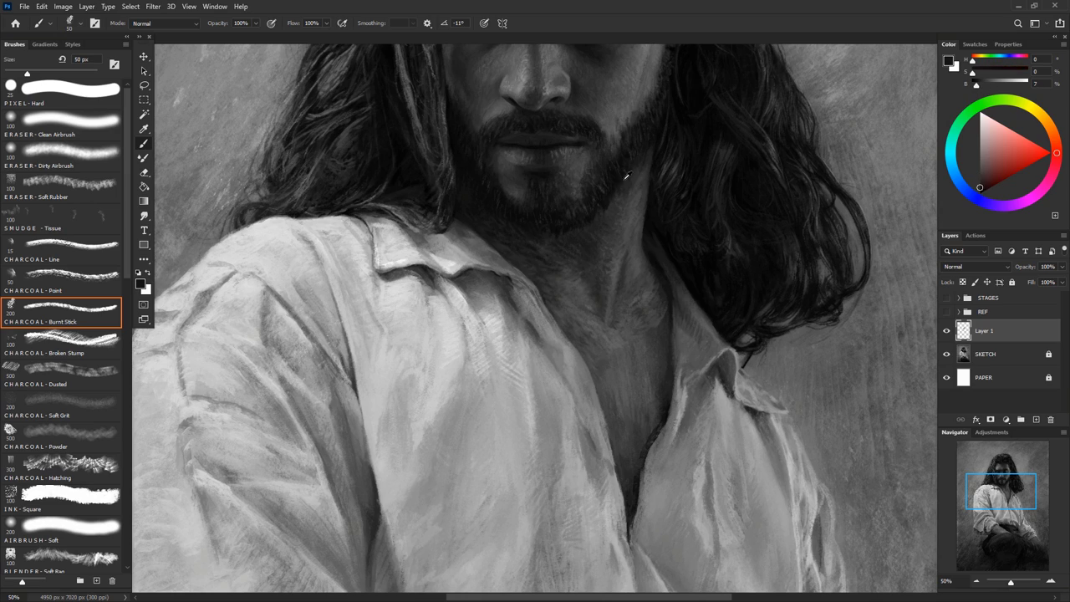
pyautogui.keyDown('alt'); pyautogui.click(631, 216); pyautogui.keyUp('alt')
# Toggle between the pointed and broad charcoal brushes while matching greys along the neck
pyautogui.press(',')
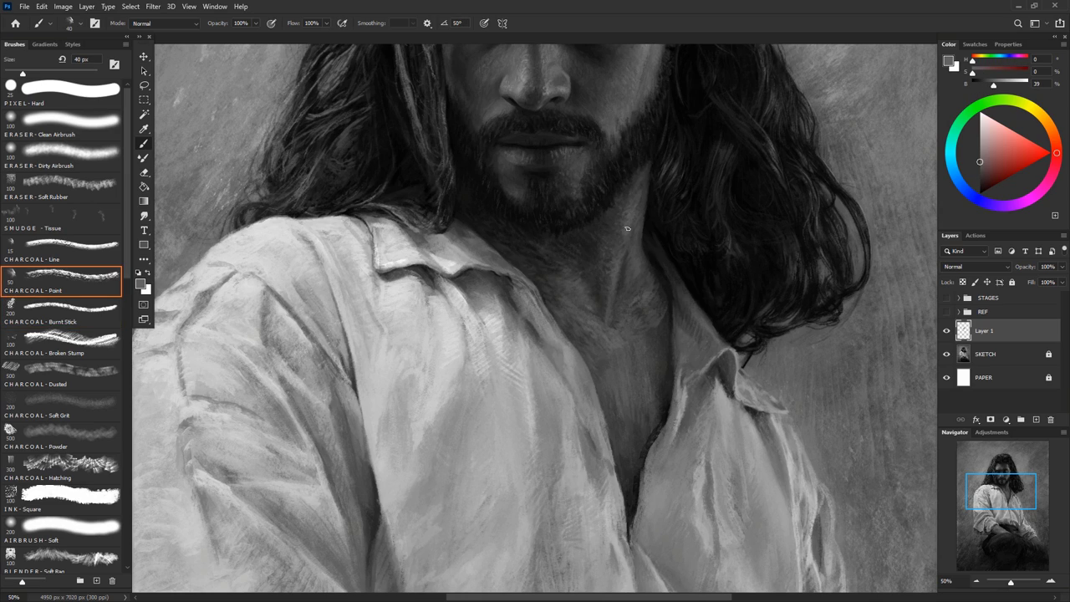
pyautogui.keyDown('alt'); pyautogui.click(617, 303); pyautogui.keyUp('alt')
pyautogui.press('.')
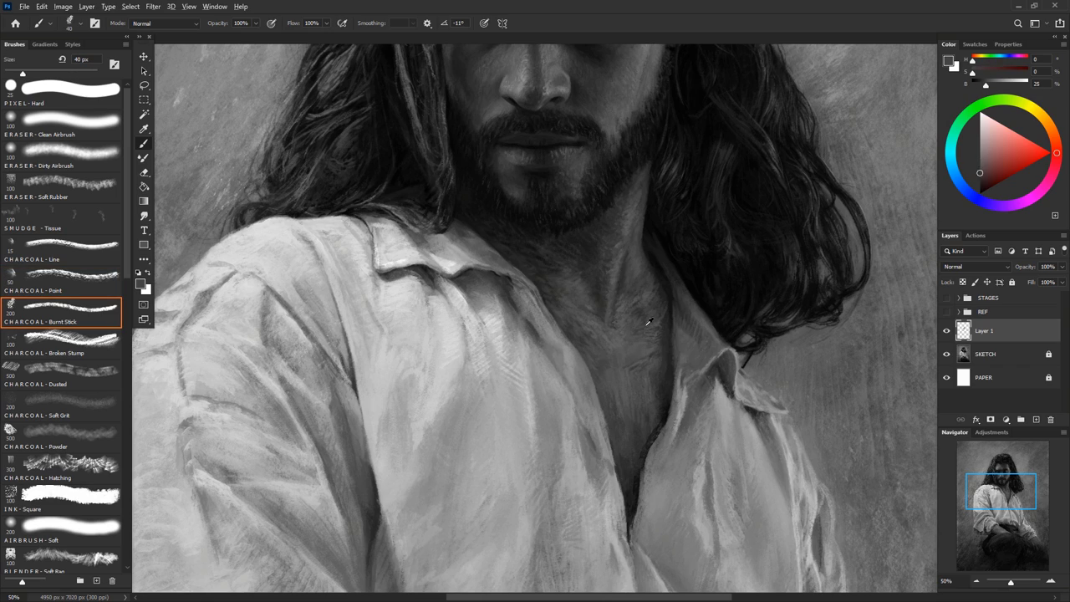
pyautogui.keyDown('alt'); pyautogui.click(652, 376); pyautogui.keyUp('alt')
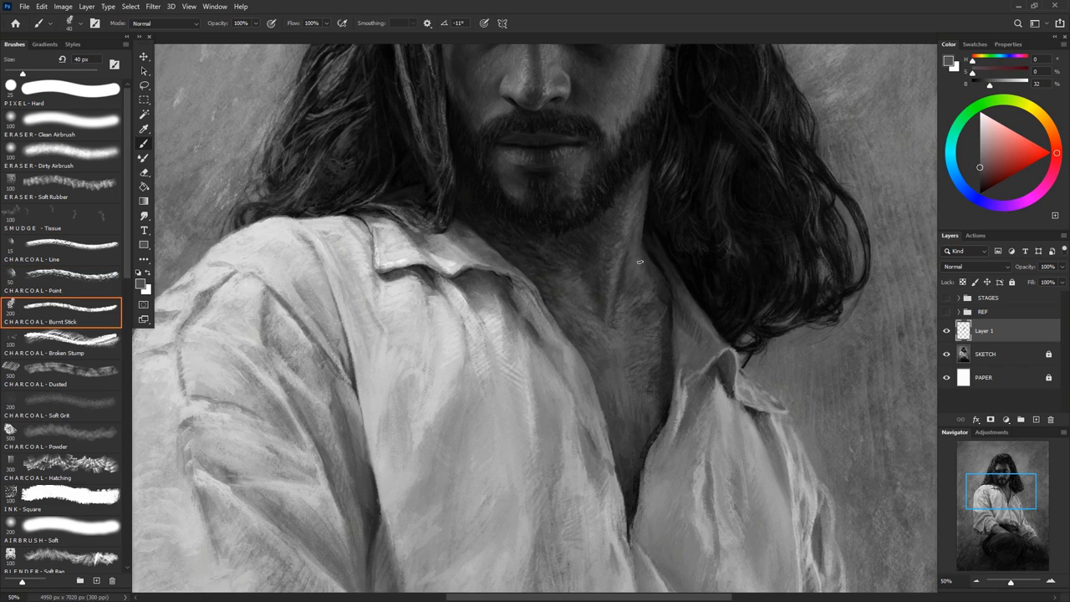
pyautogui.keyDown('alt'); pyautogui.click(621, 285); pyautogui.keyUp('alt')
pyautogui.keyDown('alt'); pyautogui.click(632, 283); pyautogui.keyUp('alt')
pyautogui.moveTo(641, 213); pyautogui.dragTo(640, 196)
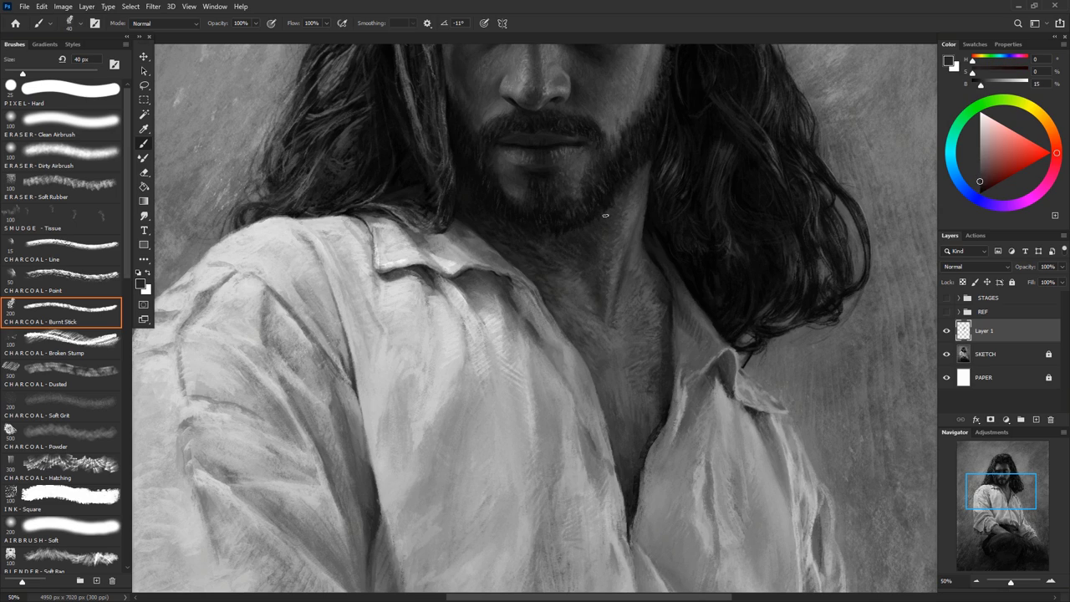
pyautogui.moveTo(630, 241)
pyautogui.mouseDown()
pyautogui.moveTo(587, 294)
pyautogui.moveTo(623, 339)
pyautogui.moveTo(571, 272)
pyautogui.moveTo(613, 211)
pyautogui.mouseUp()
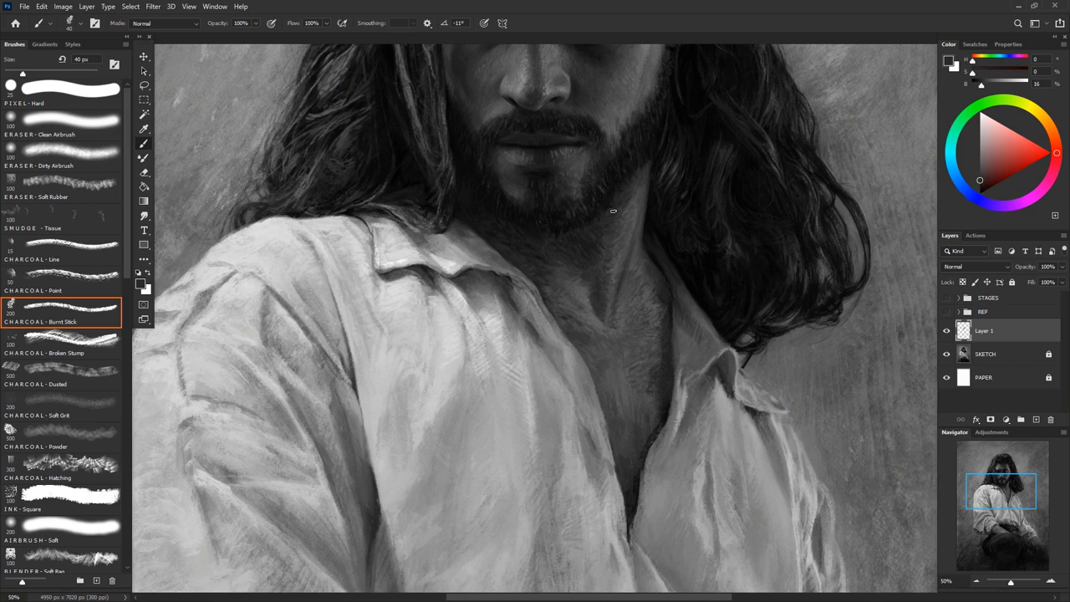
# Deepen the shadow on the chest inside the open collar
pyautogui.keyDown('alt'); pyautogui.click(556, 266); pyautogui.keyUp('alt')
pyautogui.keyDown('alt'); pyautogui.click(600, 323); pyautogui.keyUp('alt')
pyautogui.moveTo(602, 372)
pyautogui.mouseDown()
pyautogui.moveTo(647, 431)
pyautogui.moveTo(639, 443)
pyautogui.mouseUp()
pyautogui.keyDown('alt'); pyautogui.click(610, 409); pyautogui.keyUp('alt')
pyautogui.keyDown('alt'); pyautogui.click(664, 388); pyautogui.keyUp('alt')
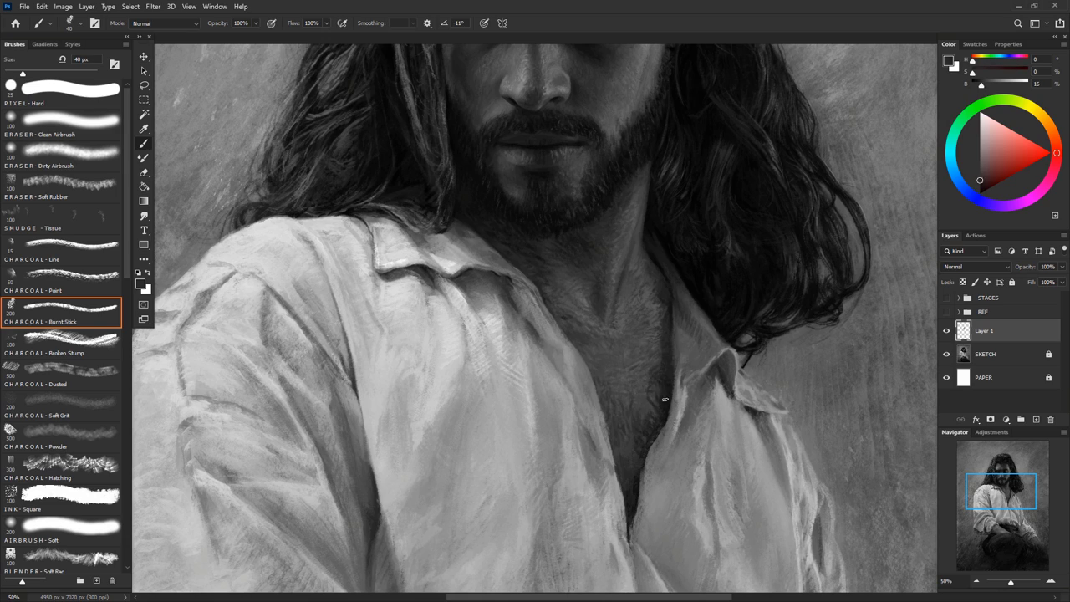
pyautogui.moveTo(637, 391)
pyautogui.mouseDown()
pyautogui.moveTo(612, 418)
pyautogui.moveTo(628, 472)
pyautogui.moveTo(628, 539)
pyautogui.mouseUp()
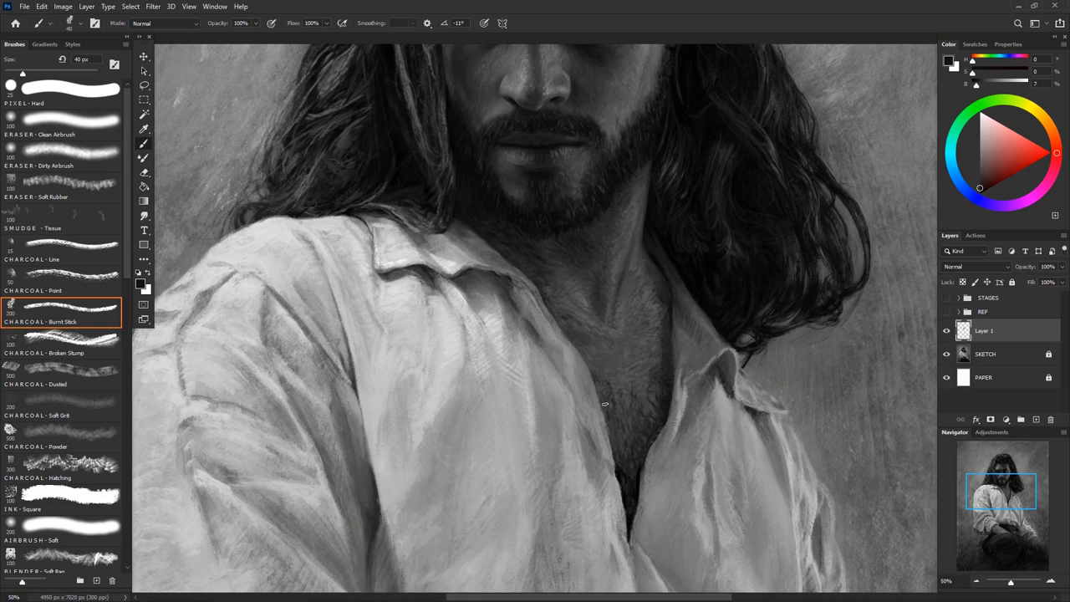
pyautogui.keyDown('alt'); pyautogui.click(606, 364); pyautogui.keyUp('alt')
# Darken the neck's right edge, add a light highlight and a small dark mark
pyautogui.keyDown('alt'); pyautogui.click(662, 351); pyautogui.keyUp('alt')
pyautogui.moveTo(674, 365); pyautogui.dragTo(673, 288)
pyautogui.keyDown('alt'); pyautogui.click(667, 284); pyautogui.keyUp('alt')
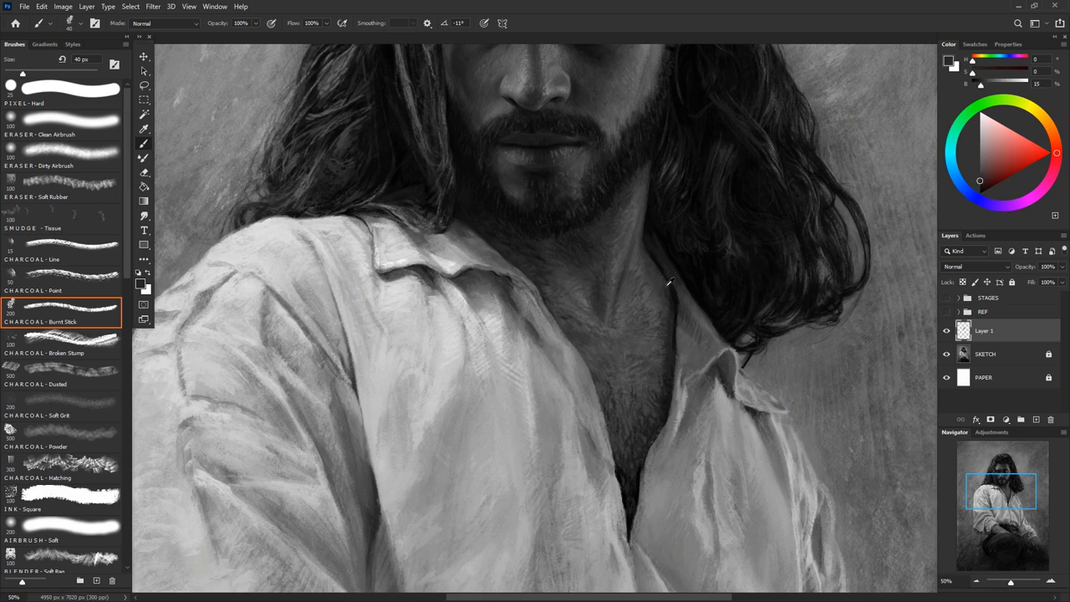
pyautogui.keyDown('alt'); pyautogui.click(683, 345); pyautogui.keyUp('alt')
pyautogui.moveTo(607, 316); pyautogui.dragTo(613, 252)
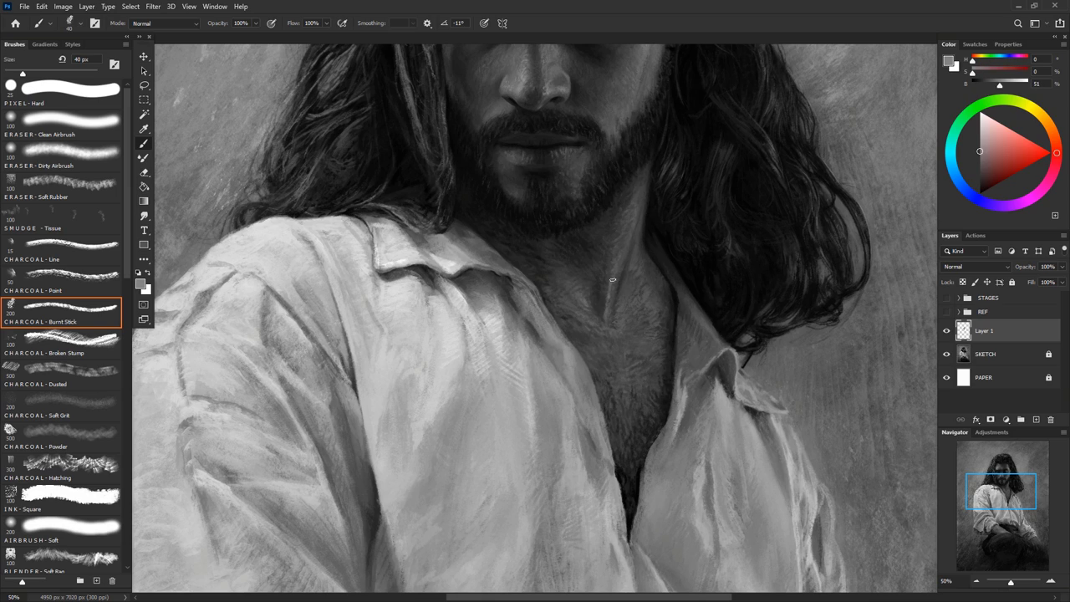
pyautogui.keyDown('alt'); pyautogui.click(591, 310); pyautogui.keyUp('alt')
pyautogui.moveTo(597, 306); pyautogui.dragTo(594, 297)
# Sample near-black, mid and lighter greys from the neck and chest
pyautogui.keyDown('alt'); pyautogui.click(528, 262); pyautogui.keyUp('alt')
pyautogui.keyDown('alt'); pyautogui.click(548, 303); pyautogui.keyUp('alt')
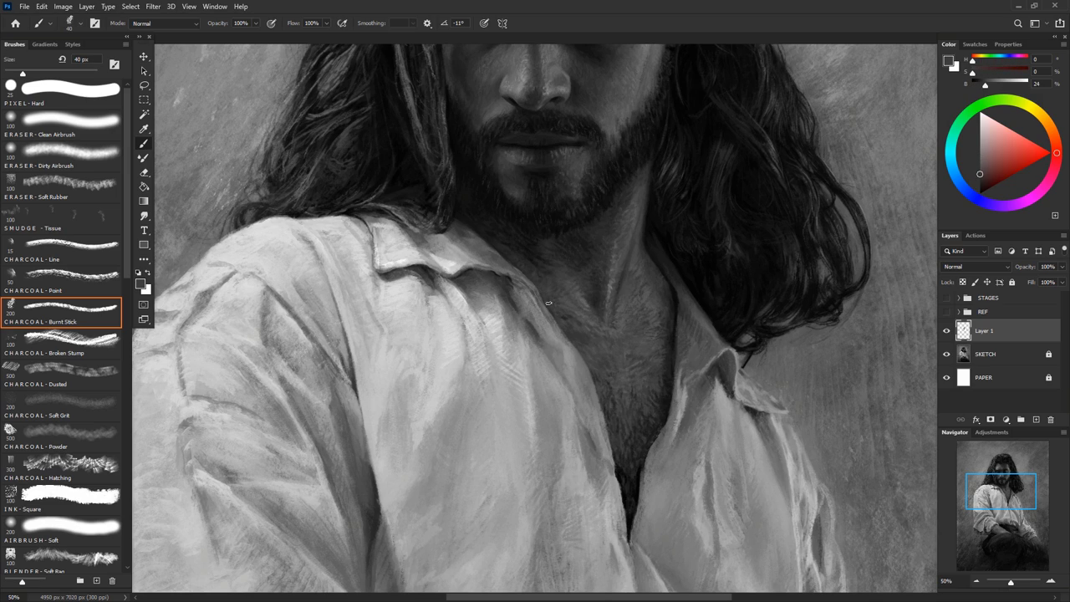
pyautogui.keyDown('alt'); pyautogui.click(602, 351); pyautogui.keyUp('alt')
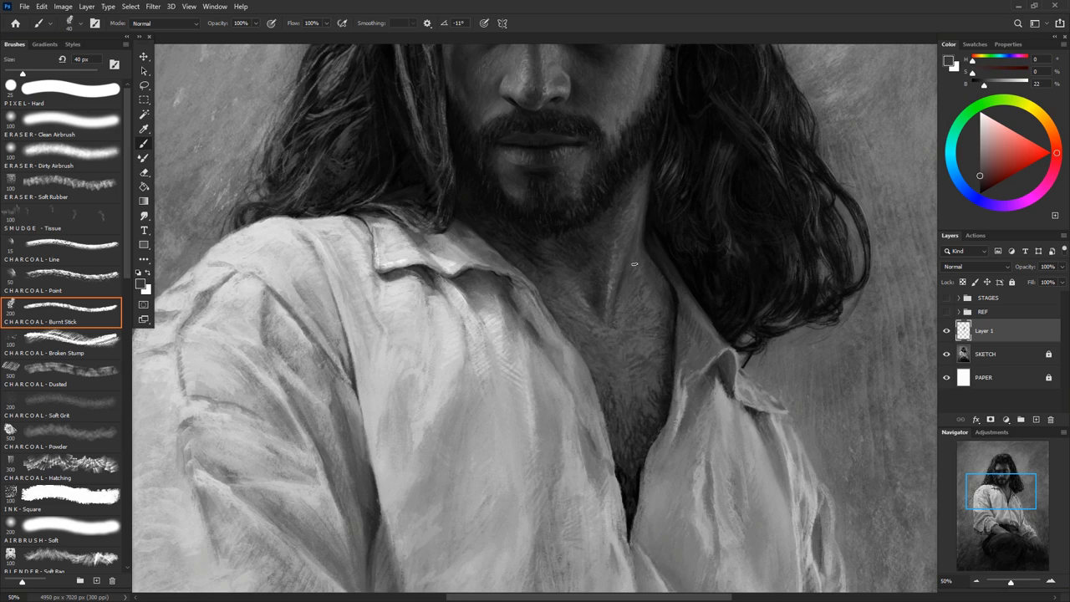
pyautogui.keyDown('alt'); pyautogui.click(645, 302); pyautogui.keyUp('alt')
pyautogui.keyDown('alt'); pyautogui.click(640, 221); pyautogui.keyUp('alt')
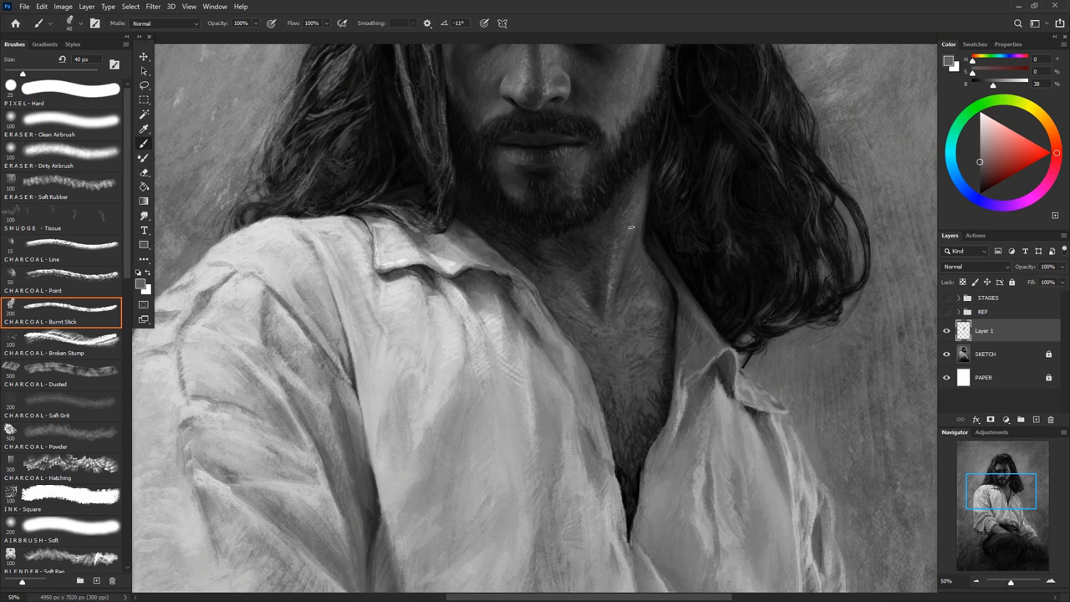
pyautogui.keyDown('alt'); pyautogui.click(560, 275); pyautogui.keyUp('alt')
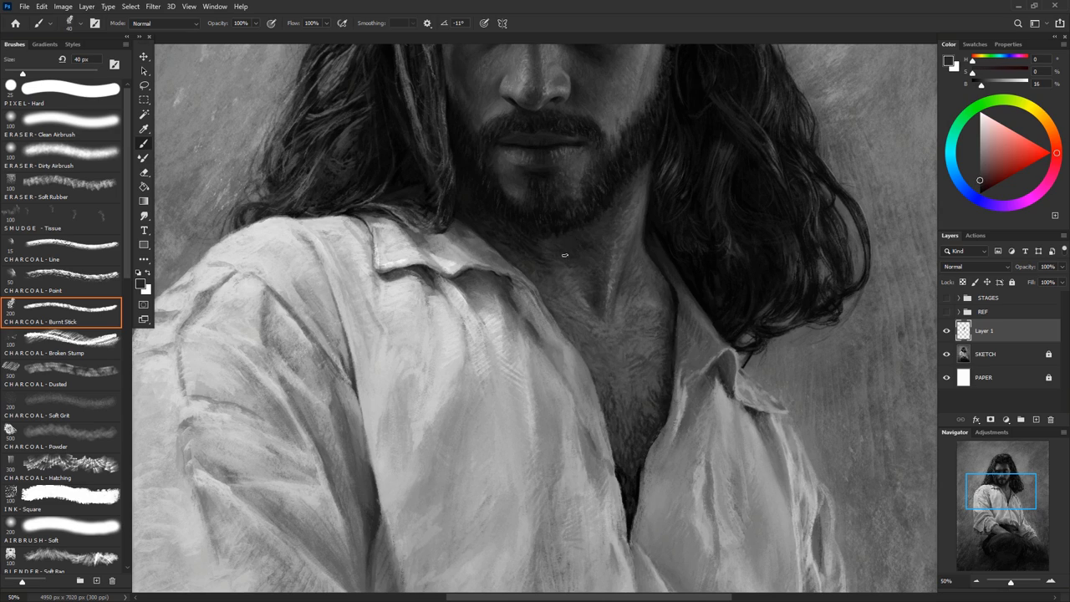
pyautogui.keyDown('alt'); pyautogui.click(640, 195); pyautogui.keyUp('alt')
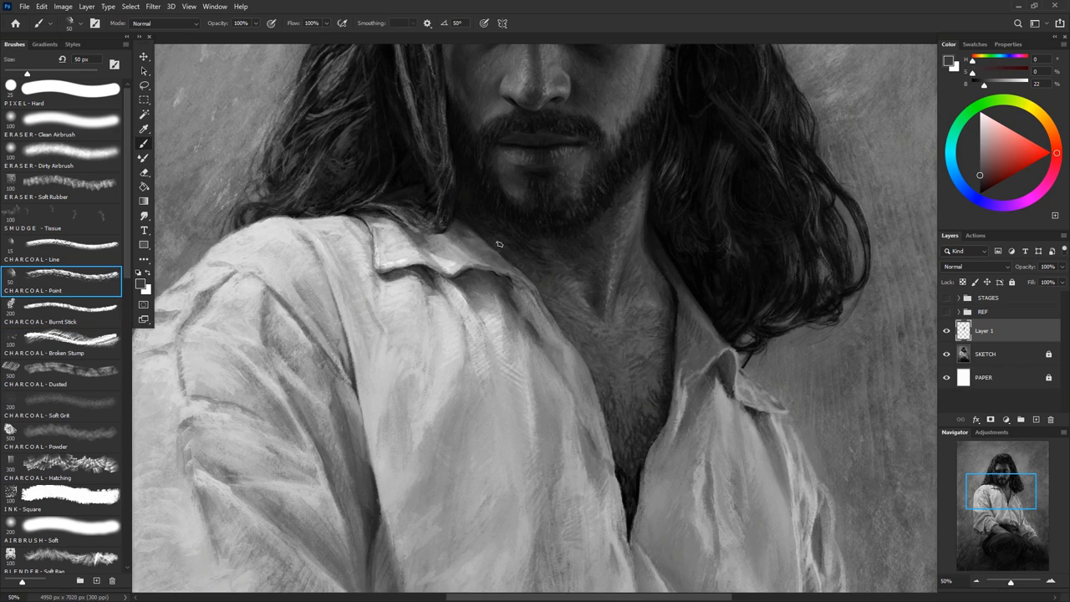
# Sample neck greys and draw drawstrings running down from the open collar
pyautogui.keyDown('alt'); pyautogui.click(576, 311); pyautogui.keyUp('alt')
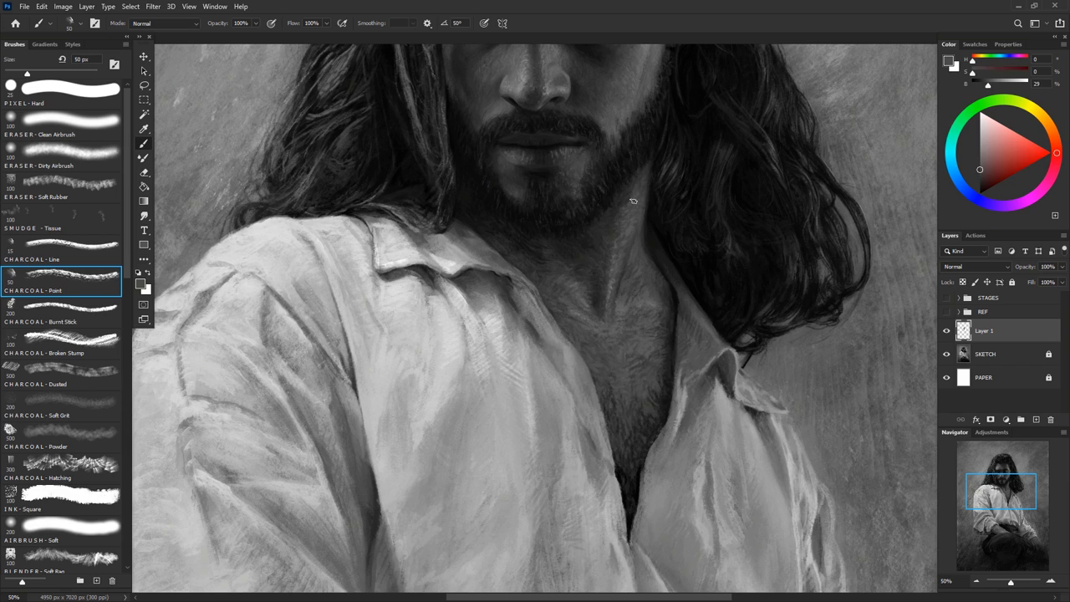
pyautogui.keyDown('alt'); pyautogui.click(616, 302); pyautogui.keyUp('alt')
pyautogui.keyDown('alt'); pyautogui.click(627, 244); pyautogui.keyUp('alt')
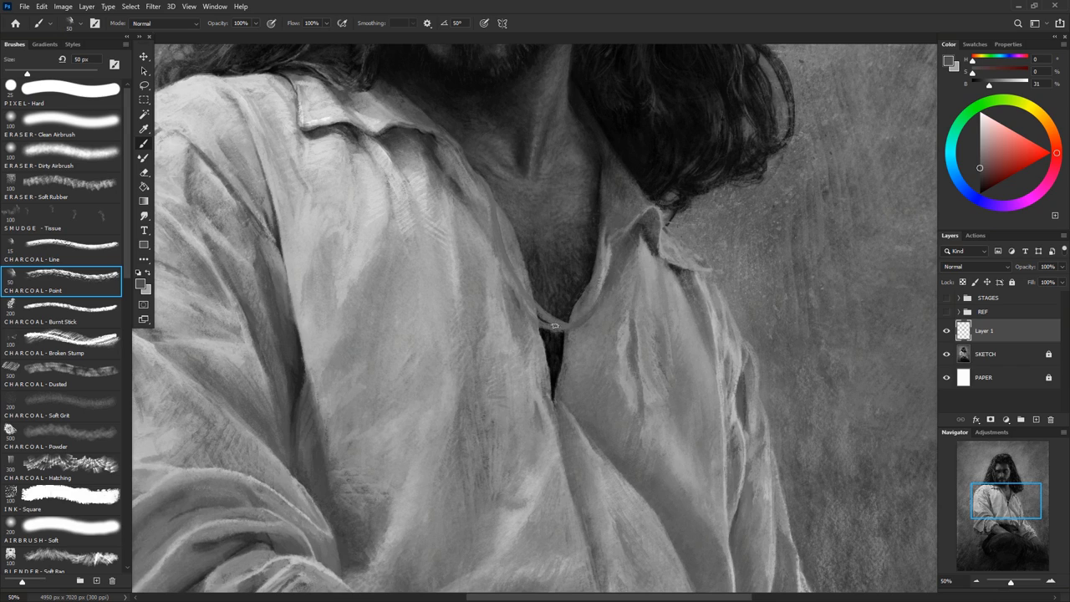
pyautogui.moveTo(520, 295); pyautogui.dragTo(499, 260)
pyautogui.moveTo(473, 199); pyautogui.dragTo(492, 227)
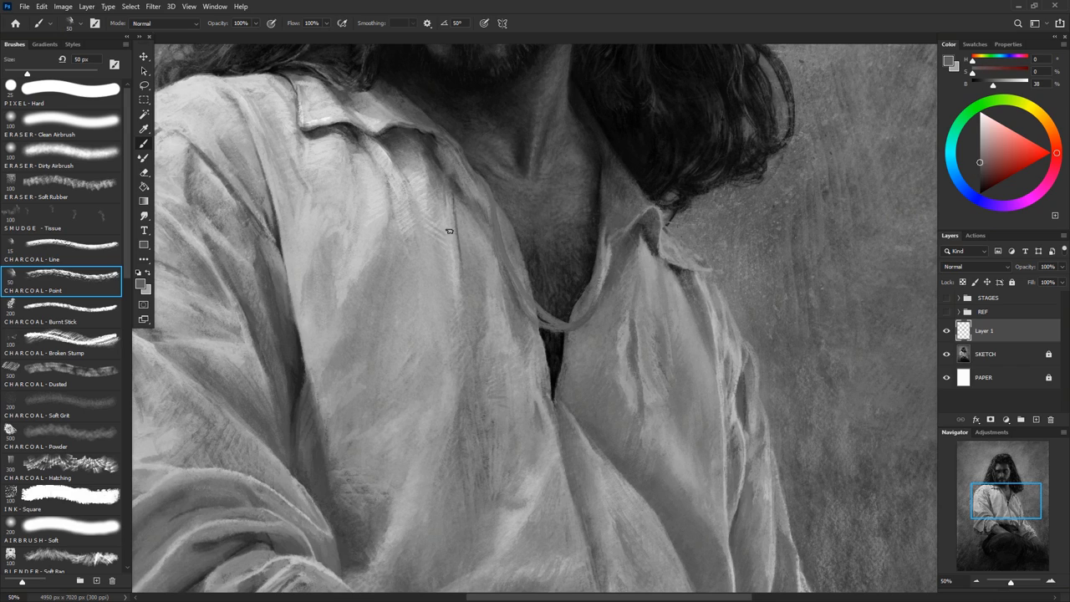
pyautogui.moveTo(445, 189)
pyautogui.mouseDown()
pyautogui.moveTo(466, 341)
pyautogui.moveTo(463, 265)
pyautogui.mouseUp()
# Darken the top of the drawstring and the right collar edge
pyautogui.keyDown('alt'); pyautogui.click(453, 175); pyautogui.keyUp('alt')
pyautogui.moveTo(450, 168); pyautogui.dragTo(460, 182)
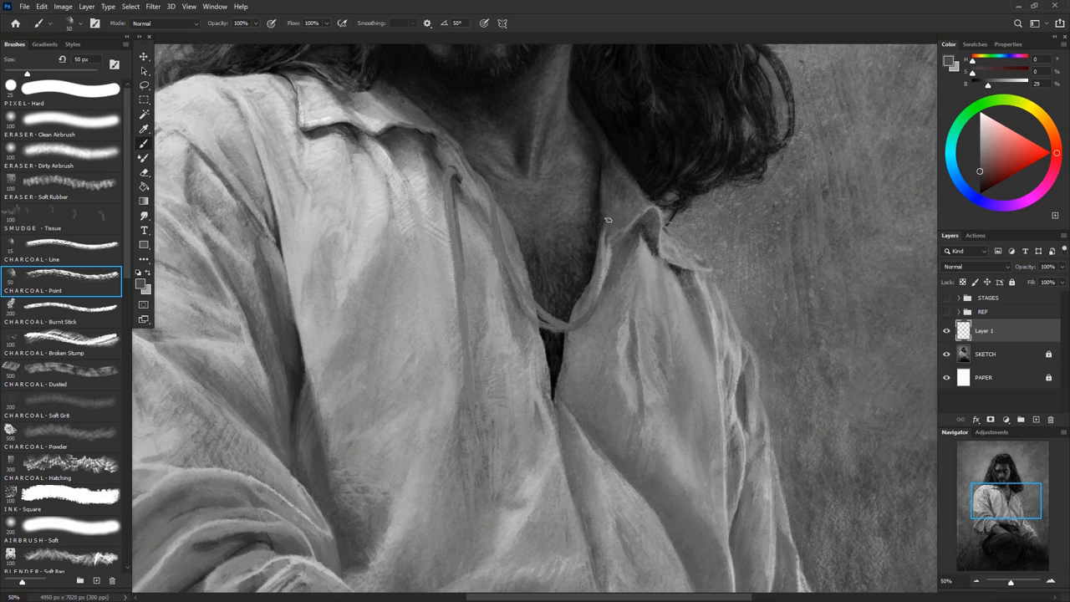
pyautogui.moveTo(609, 219); pyautogui.dragTo(590, 324)
# Shade the shirt fold below the collar with dark strokes
pyautogui.keyDown('alt'); pyautogui.click(624, 245); pyautogui.keyUp('alt')
pyautogui.moveTo(624, 246); pyautogui.dragTo(652, 385)
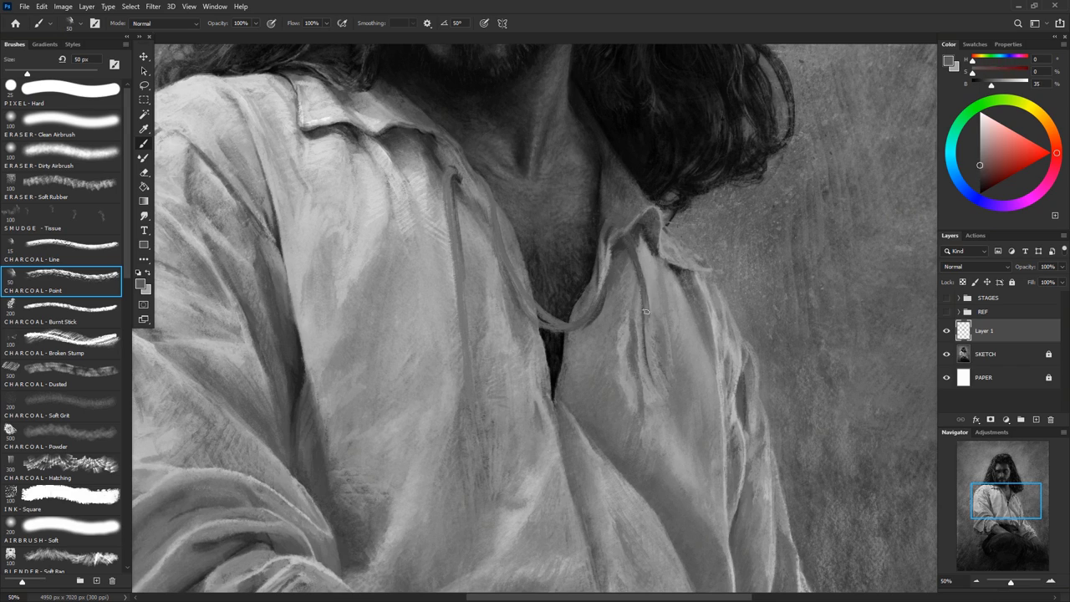
pyautogui.moveTo(644, 302)
pyautogui.mouseDown()
pyautogui.moveTo(668, 404)
pyautogui.moveTo(650, 432)
pyautogui.moveTo(650, 469)
pyautogui.mouseUp()
pyautogui.moveTo(631, 256); pyautogui.dragTo(632, 328)
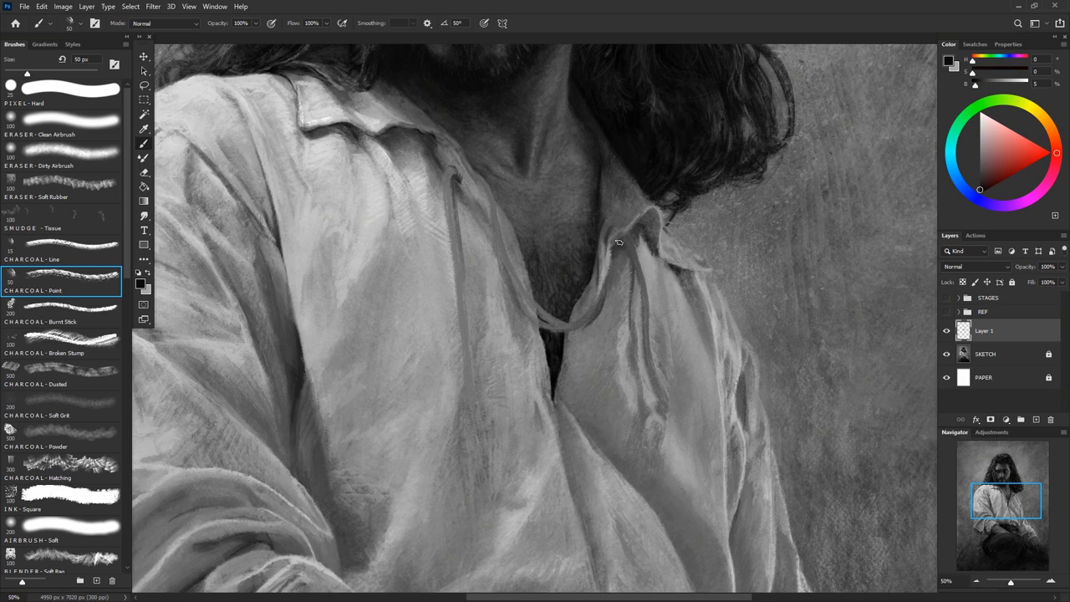
pyautogui.moveTo(632, 231)
pyautogui.mouseDown()
pyautogui.moveTo(650, 291)
pyautogui.moveTo(578, 336)
pyautogui.mouseUp()
pyautogui.keyDown('alt'); pyautogui.click(644, 251); pyautogui.keyUp('alt')
# Darken the left collar edge with sampled dark tones
pyautogui.keyDown('alt'); pyautogui.click(640, 314); pyautogui.keyUp('alt')
pyautogui.moveTo(610, 294); pyautogui.dragTo(603, 319)
pyautogui.moveTo(602, 249); pyautogui.dragTo(589, 311)
pyautogui.keyDown('alt'); pyautogui.click(585, 321); pyautogui.keyUp('alt')
pyautogui.moveTo(518, 242); pyautogui.dragTo(528, 290)
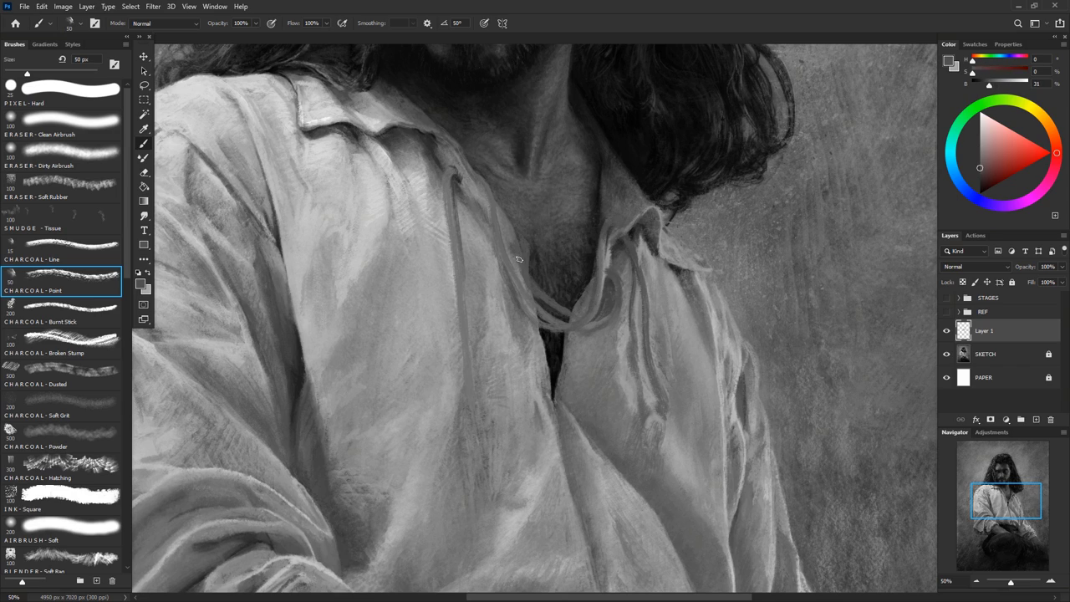
pyautogui.keyDown('alt'); pyautogui.click(546, 332); pyautogui.keyUp('alt')
pyautogui.moveTo(530, 329); pyautogui.dragTo(494, 242)
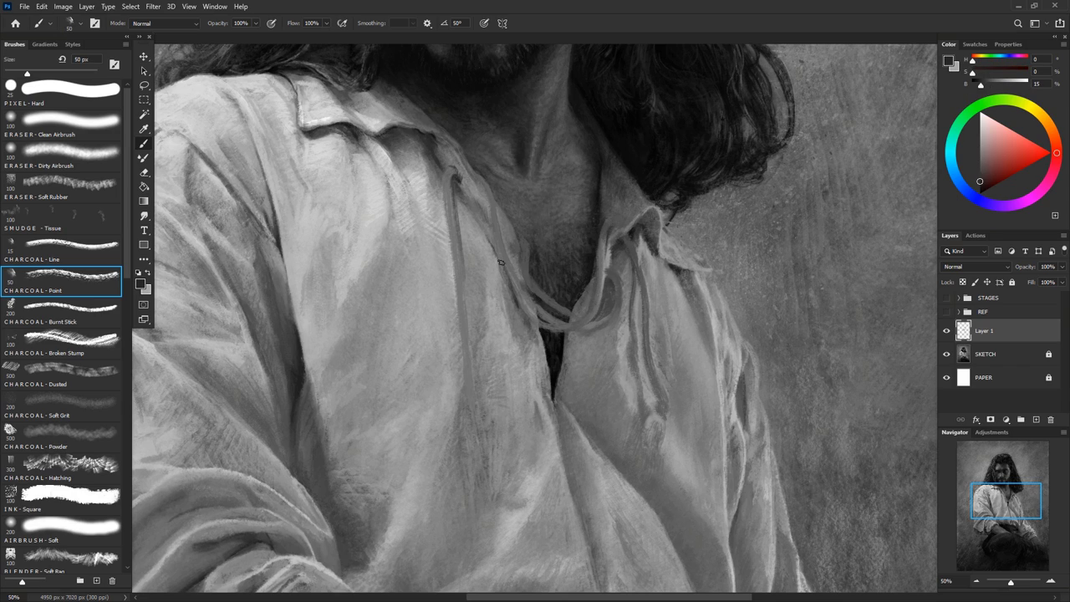
pyautogui.moveTo(478, 172); pyautogui.dragTo(497, 248)
# Lighten the left drawstring and draw a dark line along the collar edge
pyautogui.keyDown('alt'); pyautogui.click(465, 167); pyautogui.keyUp('alt')
pyautogui.keyDown('alt'); pyautogui.click(450, 189); pyautogui.keyUp('alt')
pyautogui.moveTo(450, 182); pyautogui.dragTo(470, 393)
pyautogui.keyDown('alt'); pyautogui.click(462, 261); pyautogui.keyUp('alt')
pyautogui.moveTo(462, 219); pyautogui.dragTo(540, 361)
# Highlight the drawstrings with light strokes and shade the left one
pyautogui.keyDown('alt'); pyautogui.click(577, 281); pyautogui.keyUp('alt')
pyautogui.moveTo(589, 272); pyautogui.dragTo(533, 300)
pyautogui.moveTo(523, 247); pyautogui.dragTo(535, 288)
pyautogui.keyDown('alt'); pyautogui.click(518, 245); pyautogui.keyUp('alt')
pyautogui.moveTo(517, 244)
pyautogui.mouseDown()
pyautogui.moveTo(489, 191)
pyautogui.moveTo(556, 331)
pyautogui.mouseUp()
pyautogui.keyDown('alt'); pyautogui.click(511, 255); pyautogui.keyUp('alt')
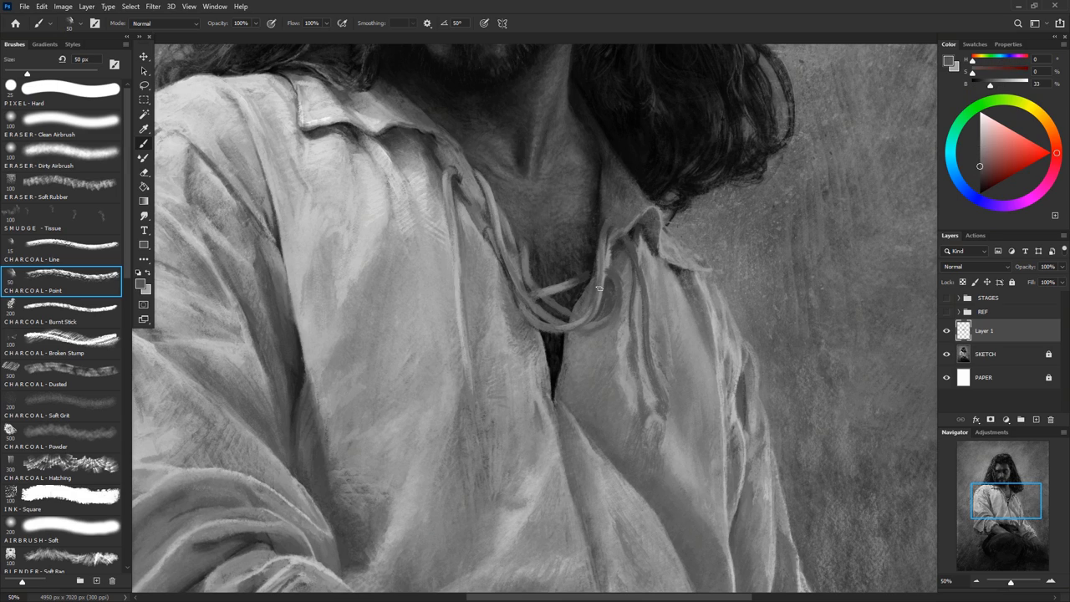
# Highlight the right drawstring and add a dark stroke at the shirt opening
pyautogui.keyDown('alt'); pyautogui.click(602, 223); pyautogui.keyUp('alt')
pyautogui.keyDown('alt'); pyautogui.click(605, 226); pyautogui.keyUp('alt')
pyautogui.moveTo(603, 227)
pyautogui.mouseDown()
pyautogui.moveTo(600, 267)
pyautogui.moveTo(620, 316)
pyautogui.mouseUp()
pyautogui.keyDown('alt'); pyautogui.click(597, 311); pyautogui.keyUp('alt')
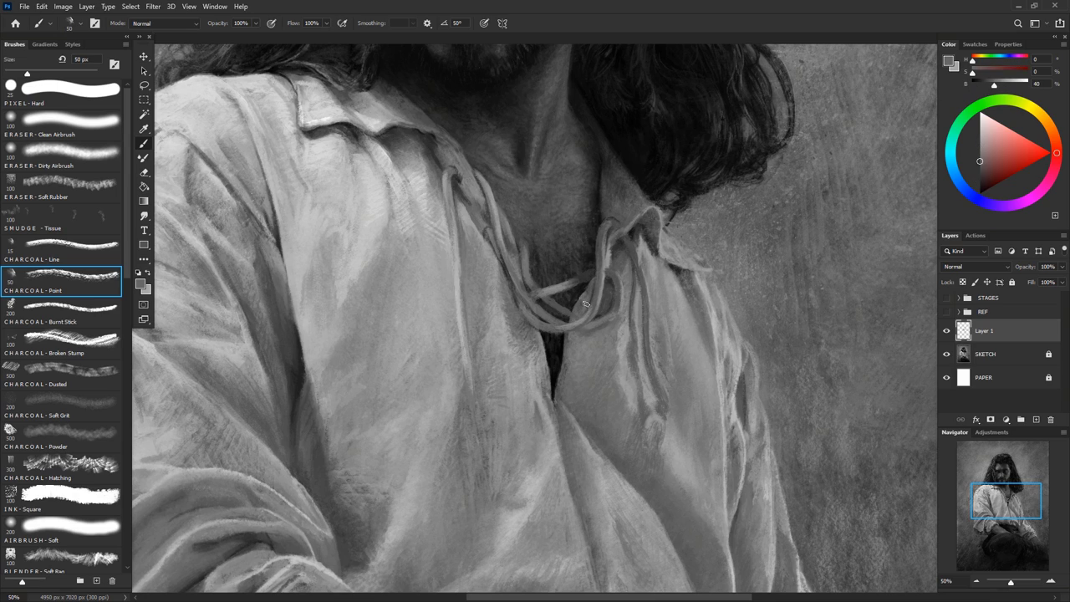
pyautogui.keyDown('alt'); pyautogui.click(646, 242); pyautogui.keyUp('alt')
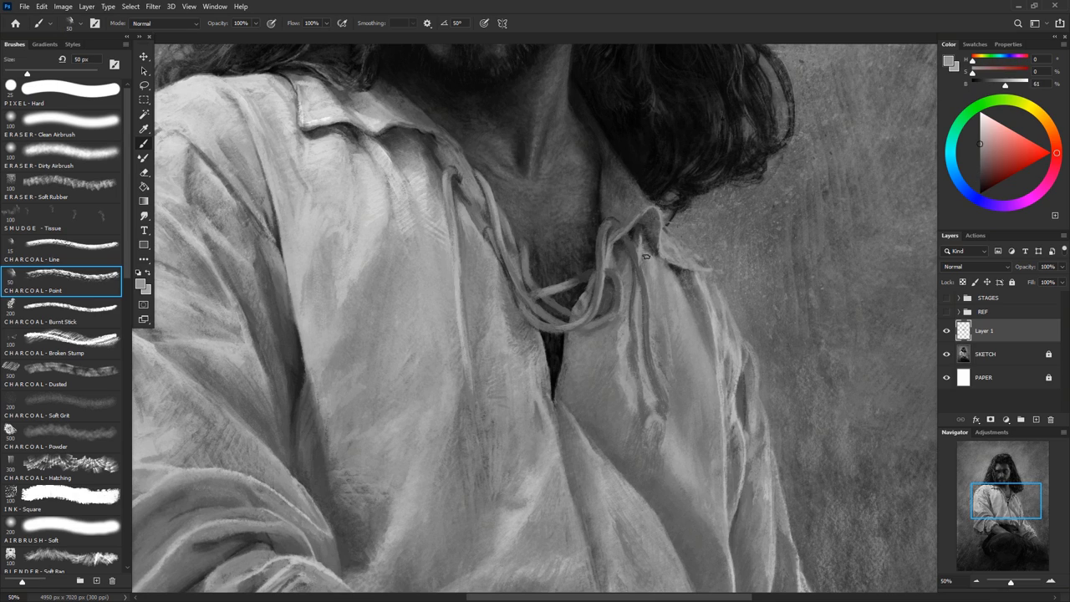
pyautogui.keyDown('alt'); pyautogui.click(555, 366); pyautogui.keyUp('alt')
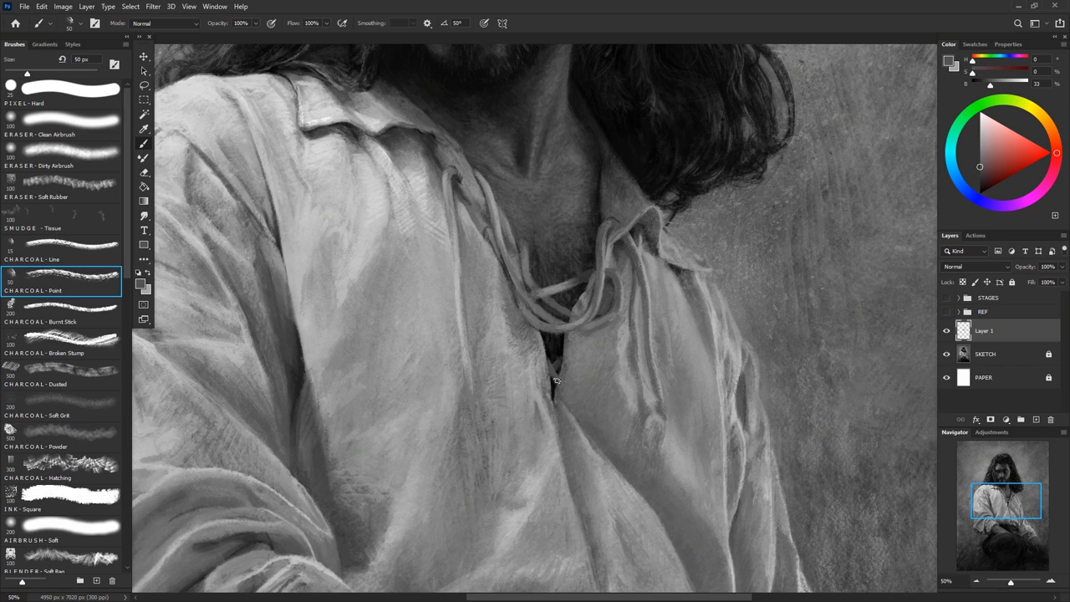
pyautogui.moveTo(541, 386)
pyautogui.mouseDown()
pyautogui.moveTo(569, 403)
pyautogui.moveTo(572, 392)
pyautogui.mouseUp()
# Redraw the lace knot and loops in light grey, shading them with dark strokes
pyautogui.keyDown('alt'); pyautogui.click(540, 384); pyautogui.keyUp('alt')
pyautogui.keyDown('alt'); pyautogui.click(536, 351); pyautogui.keyUp('alt')
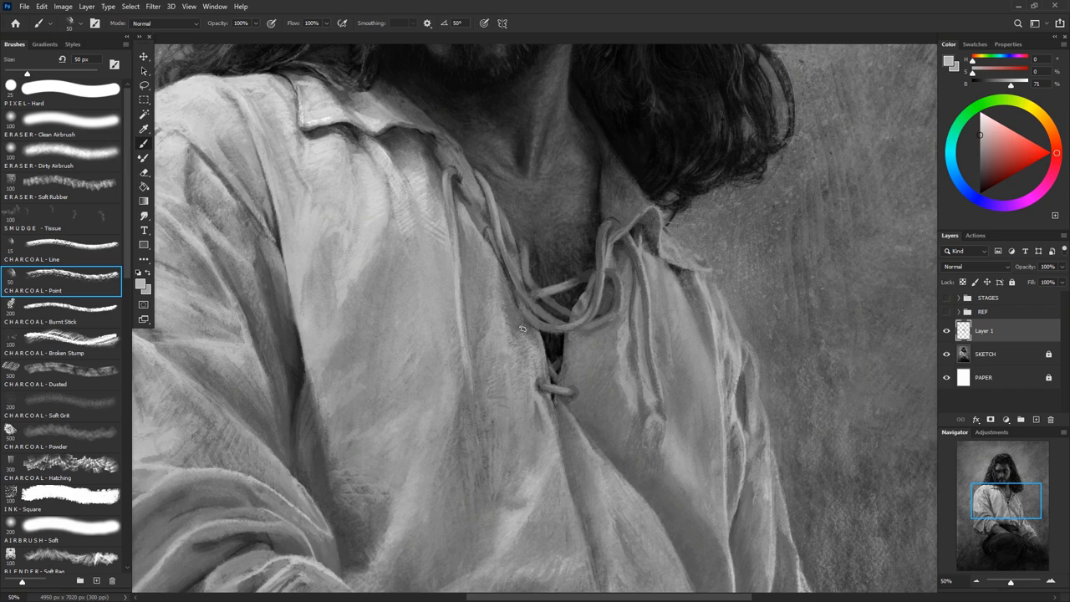
pyautogui.moveTo(527, 335); pyautogui.dragTo(511, 255)
pyautogui.moveTo(543, 311); pyautogui.dragTo(609, 316)
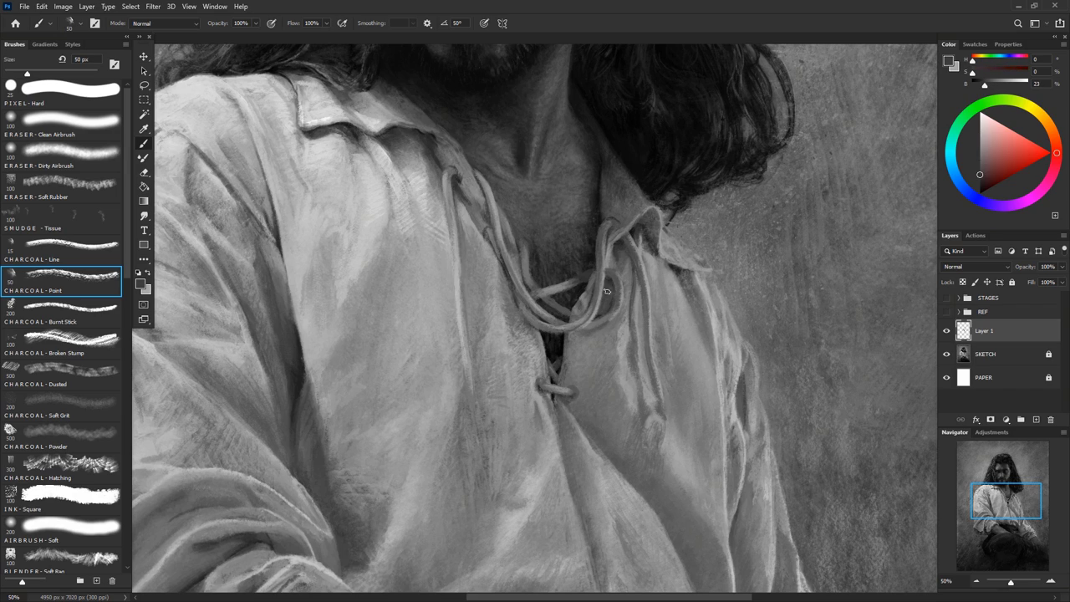
pyautogui.moveTo(620, 266)
pyautogui.mouseDown()
pyautogui.moveTo(632, 291)
pyautogui.moveTo(585, 351)
pyautogui.moveTo(569, 342)
pyautogui.moveTo(577, 391)
pyautogui.mouseUp()
pyautogui.keyDown('alt'); pyautogui.click(596, 312); pyautogui.keyUp('alt')
pyautogui.keyDown('alt'); pyautogui.click(573, 356); pyautogui.keyUp('alt')
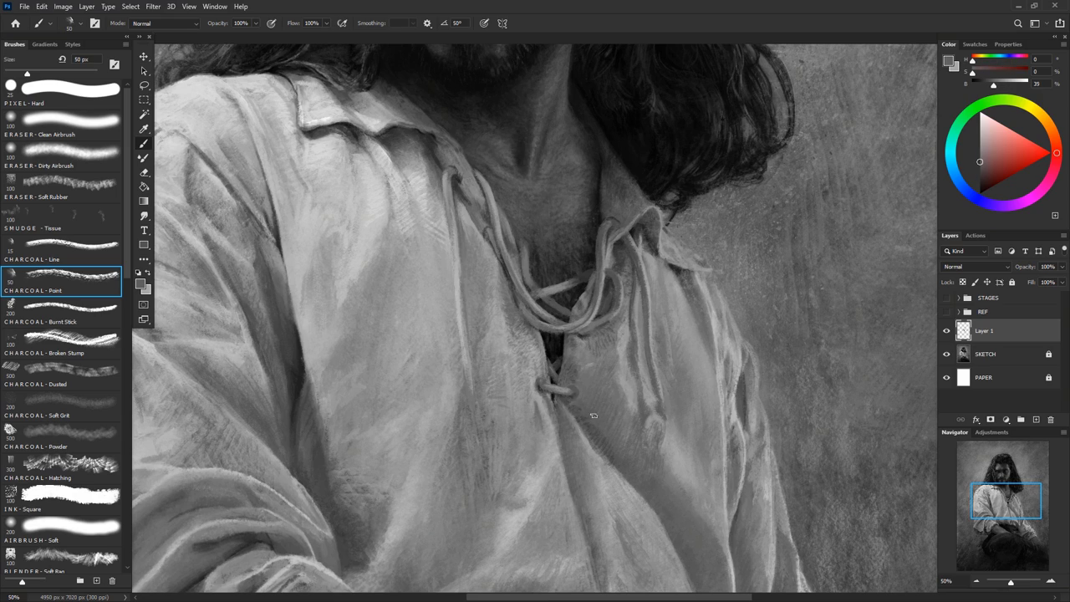
pyautogui.keyDown('alt'); pyautogui.click(555, 411); pyautogui.keyUp('alt')
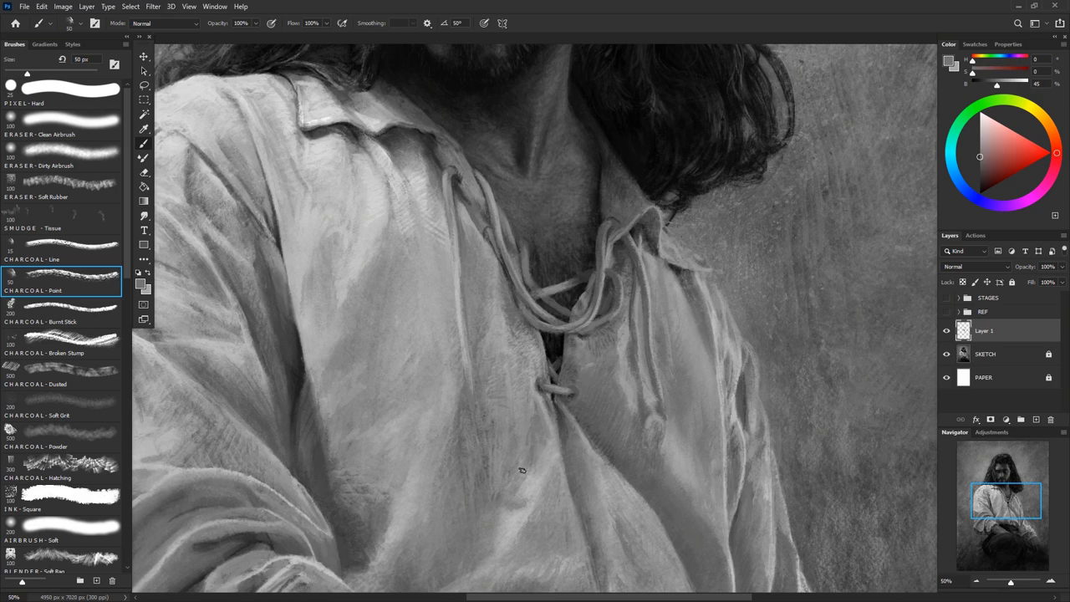
pyautogui.keyDown('alt'); pyautogui.click(539, 383); pyautogui.keyUp('alt')
pyautogui.press(',')
# Add a short stroke beside the knot, sampling greys from the collar and shirt
pyautogui.keyDown('alt'); pyautogui.click(555, 389); pyautogui.keyUp('alt')
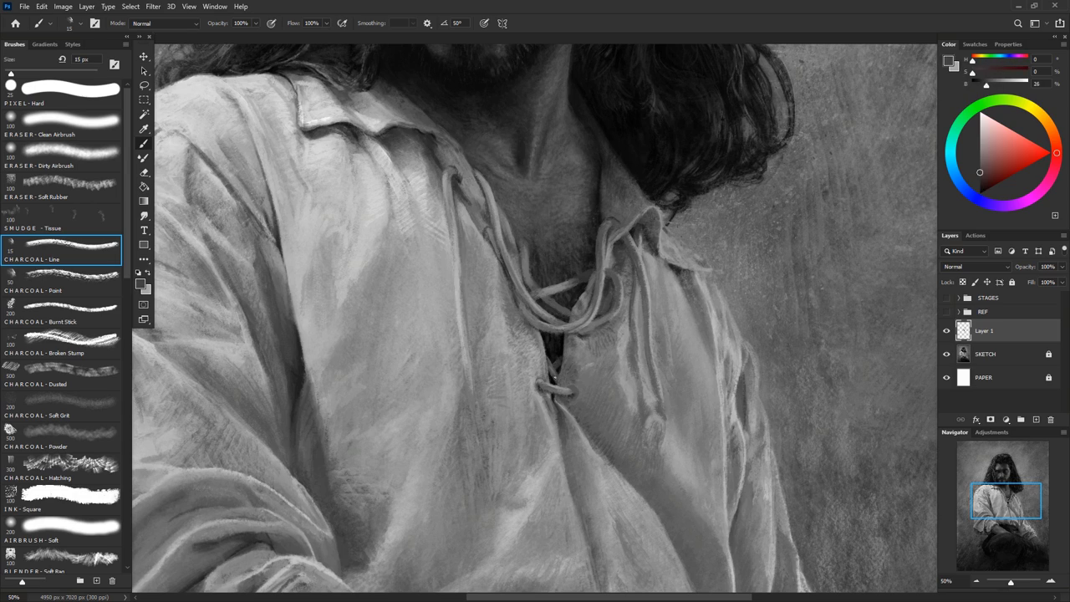
pyautogui.moveTo(555, 381); pyautogui.dragTo(542, 365)
pyautogui.keyDown('alt'); pyautogui.click(632, 304); pyautogui.keyUp('alt')
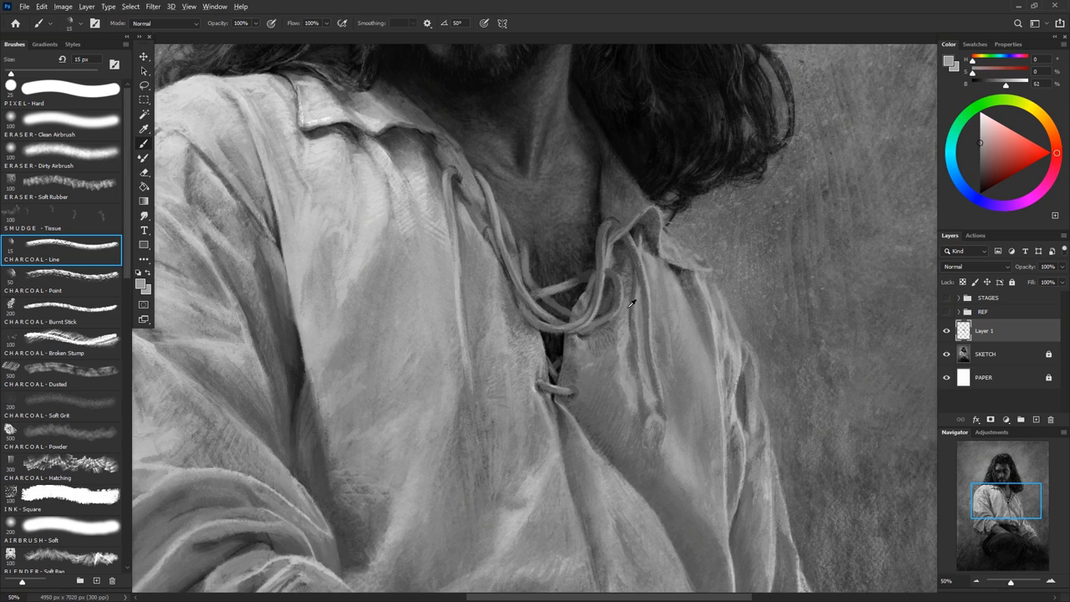
pyautogui.keyDown('alt'); pyautogui.click(618, 219); pyautogui.keyUp('alt')
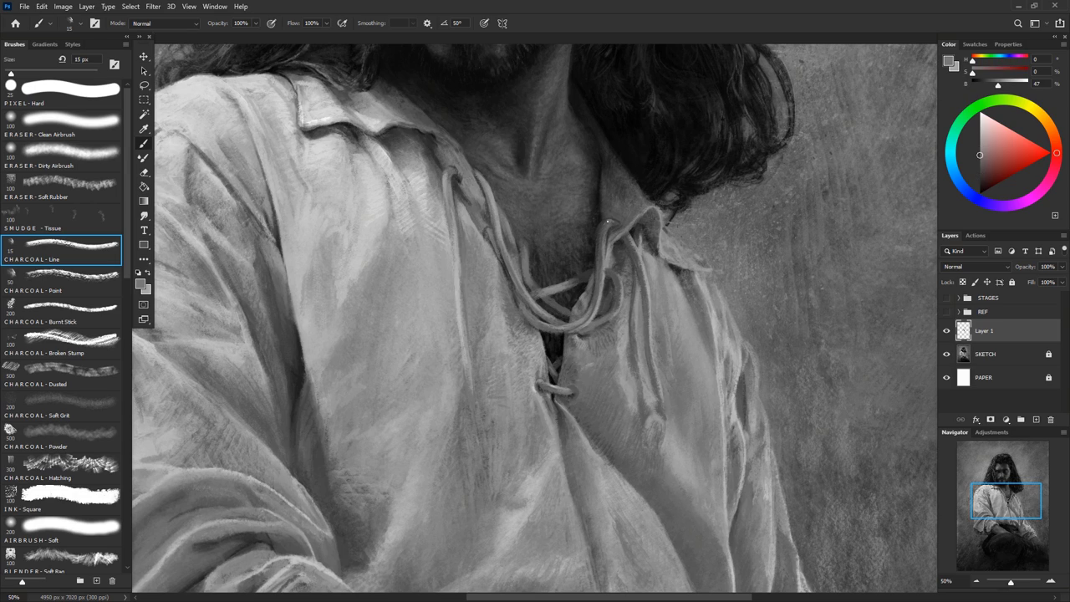
pyautogui.keyDown('alt'); pyautogui.click(595, 259); pyautogui.keyUp('alt')
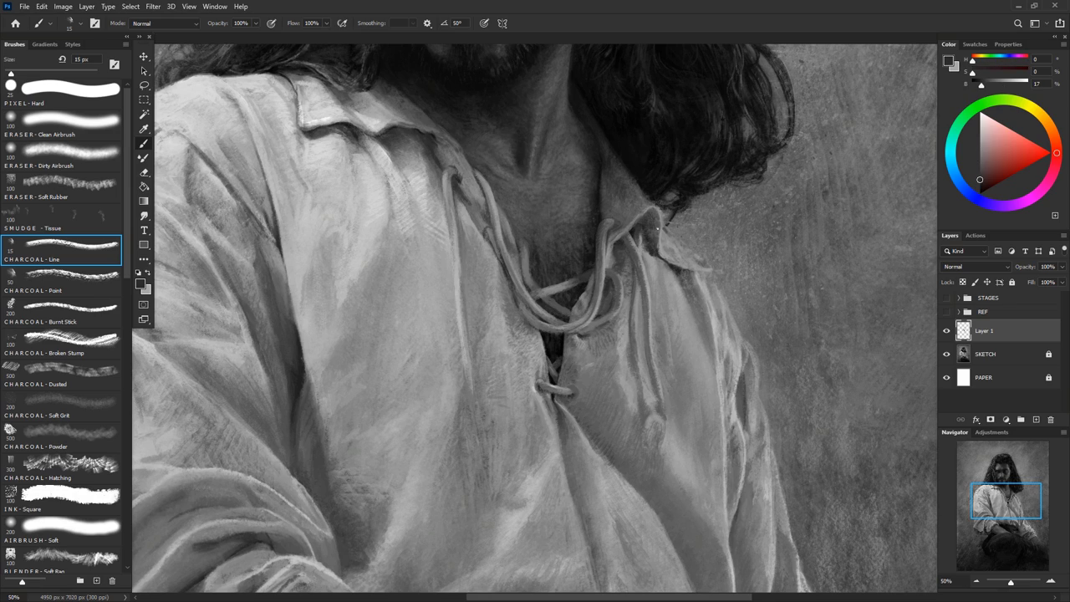
pyautogui.keyDown('alt'); pyautogui.click(643, 238); pyautogui.keyUp('alt')
pyautogui.keyDown('alt'); pyautogui.click(644, 269); pyautogui.keyUp('alt')
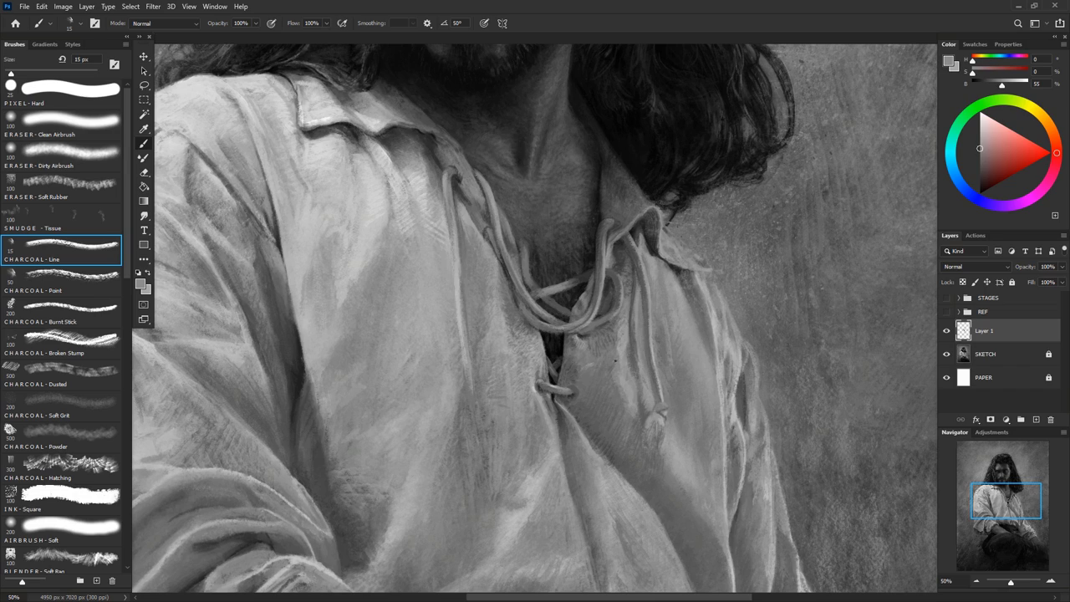
pyautogui.keyDown('alt'); pyautogui.click(640, 295); pyautogui.keyUp('alt')
pyautogui.keyDown('alt'); pyautogui.click(655, 389); pyautogui.keyUp('alt')
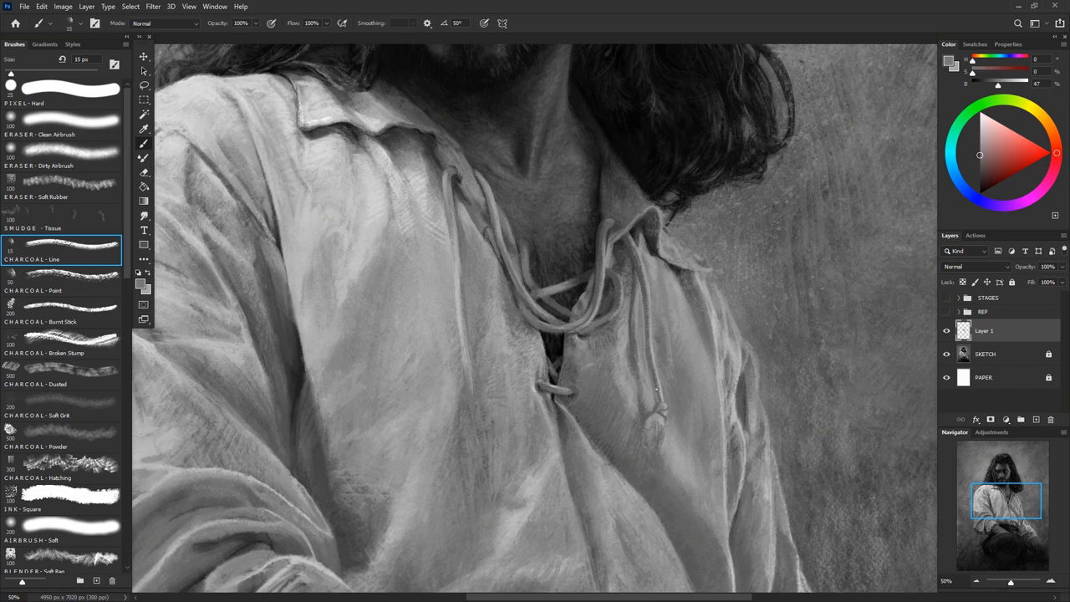
pyautogui.keyDown('alt'); pyautogui.click(657, 425); pyautogui.keyUp('alt')
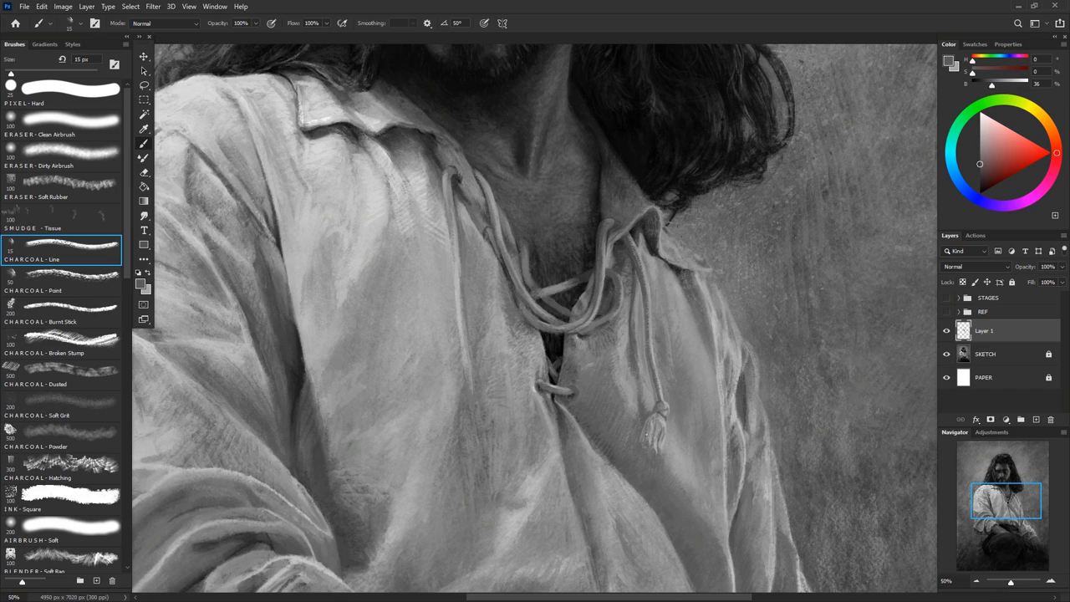
pyautogui.keyDown('alt'); pyautogui.click(658, 420); pyautogui.keyUp('alt')
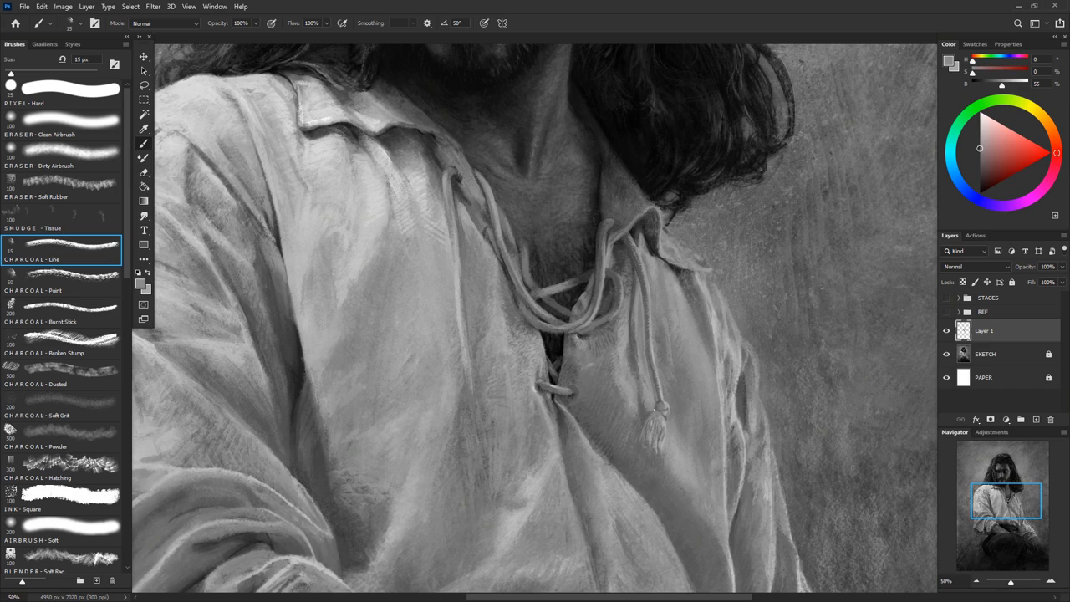
pyautogui.keyDown('alt'); pyautogui.click(667, 326); pyautogui.keyUp('alt')
# Paint light highlight strokes along the crossing shirt laces
pyautogui.keyDown('alt'); pyautogui.click(490, 236); pyautogui.keyUp('alt')
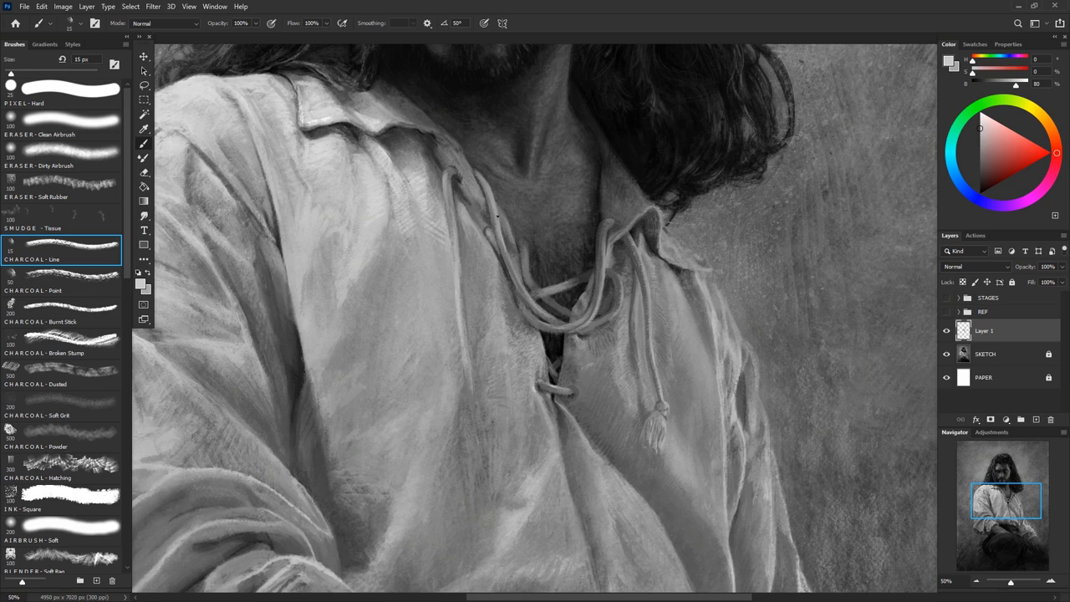
pyautogui.keyDown('alt'); pyautogui.click(519, 240); pyautogui.keyUp('alt')
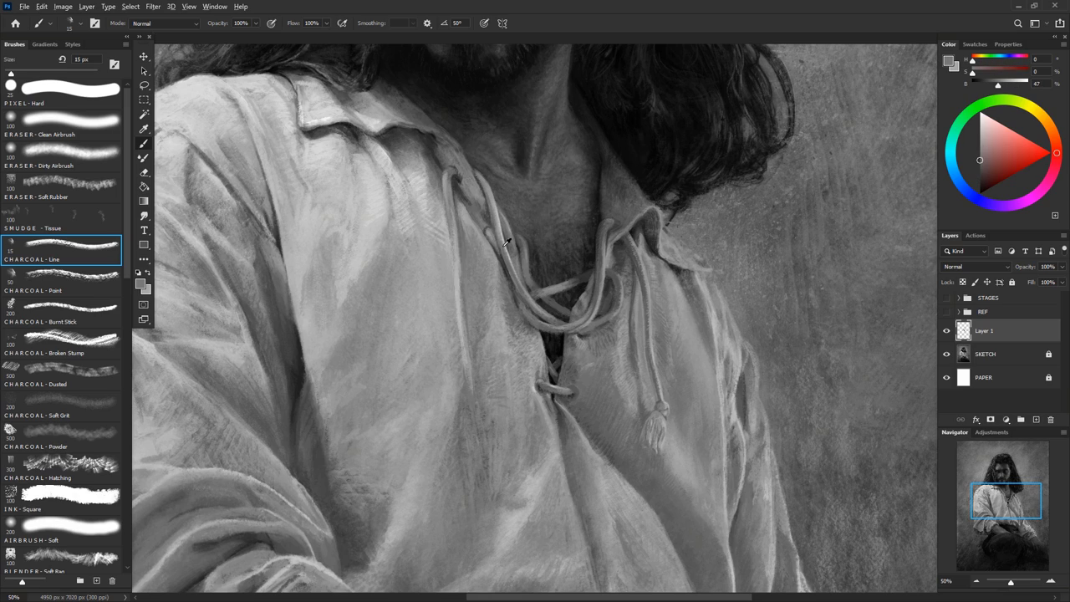
pyautogui.moveTo(506, 242); pyautogui.dragTo(527, 297)
pyautogui.keyDown('alt'); pyautogui.click(506, 259); pyautogui.keyUp('alt')
pyautogui.moveTo(490, 192); pyautogui.dragTo(513, 251)
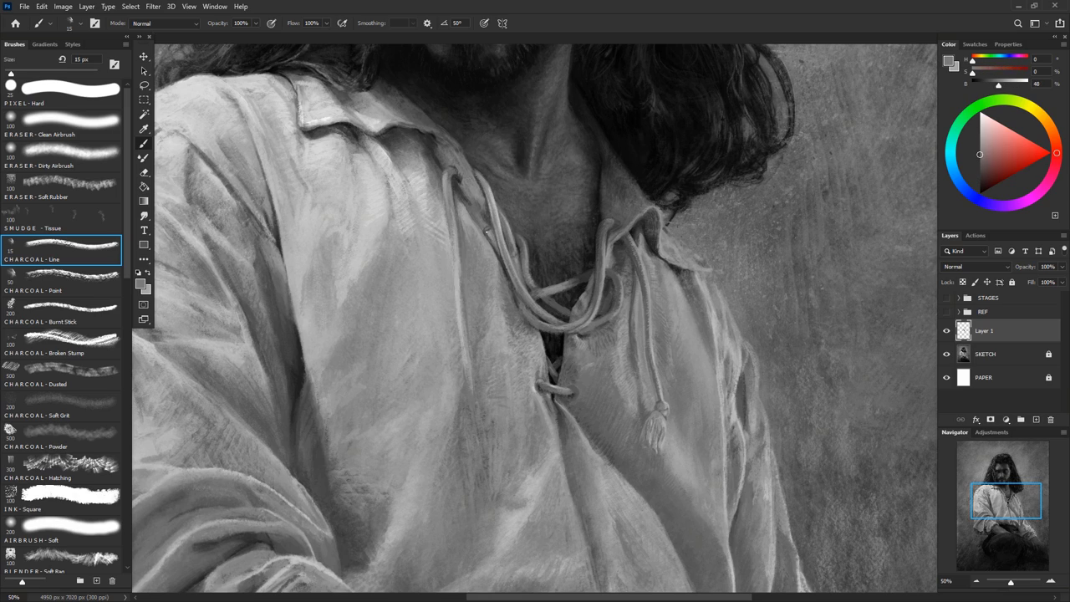
pyautogui.keyDown('alt'); pyautogui.click(447, 209); pyautogui.keyUp('alt')
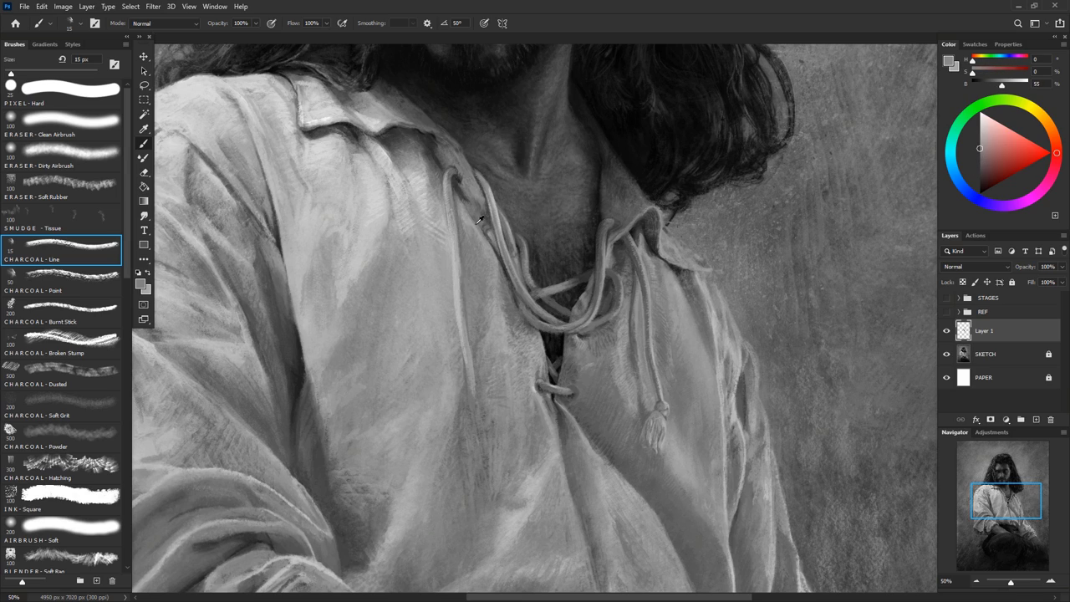
pyautogui.keyDown('alt'); pyautogui.click(484, 191); pyautogui.keyUp('alt')
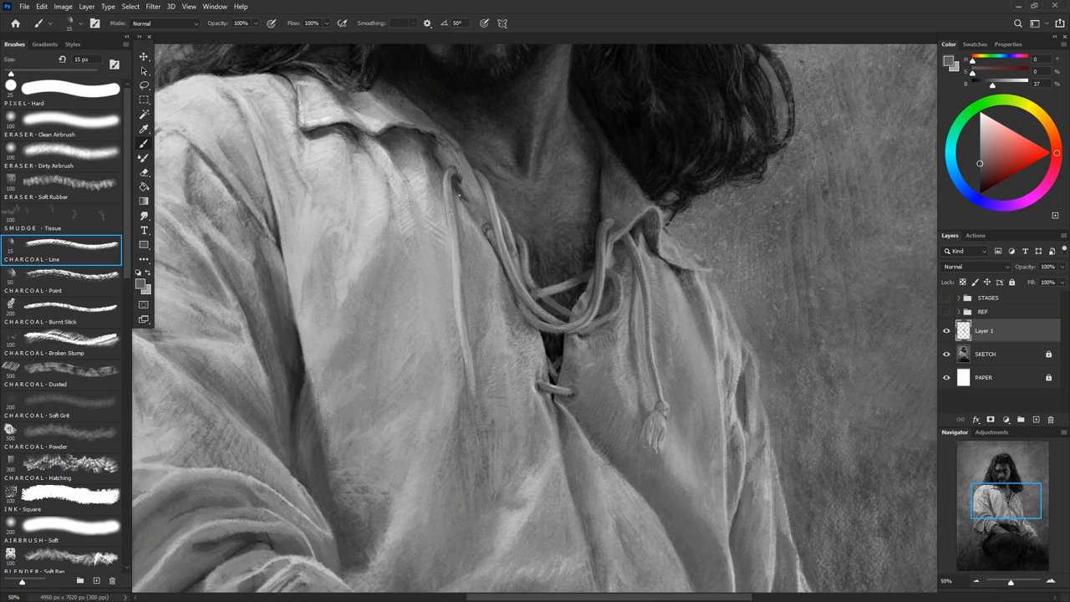
pyautogui.keyDown('alt'); pyautogui.click(484, 196); pyautogui.keyUp('alt')
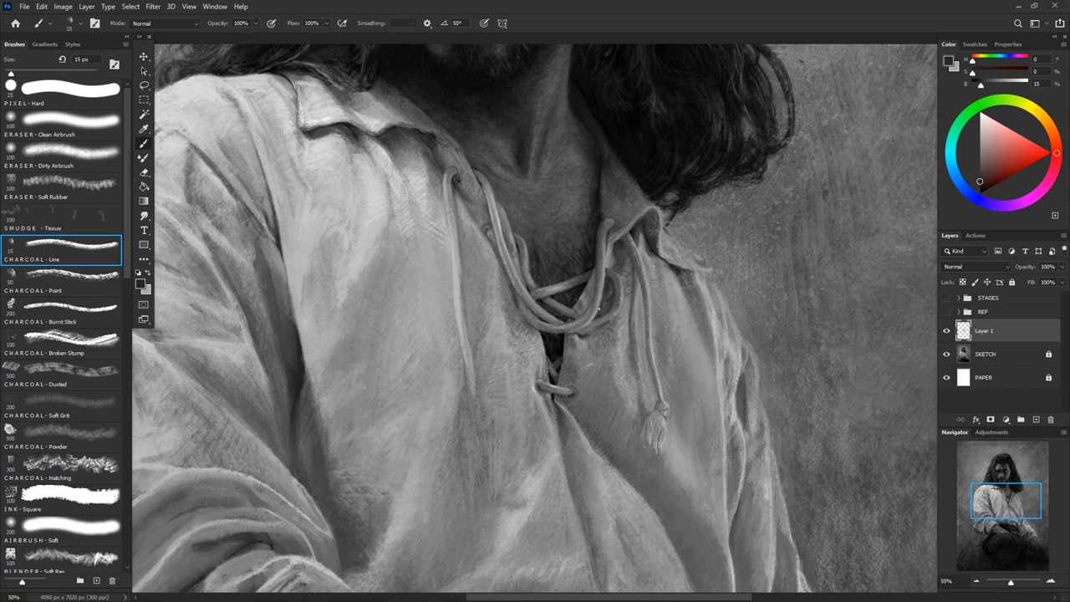
# Pick a near-black drawing colour in the Color wheel
pyautogui.keyDown('alt'); pyautogui.click(591, 329); pyautogui.keyUp('alt')
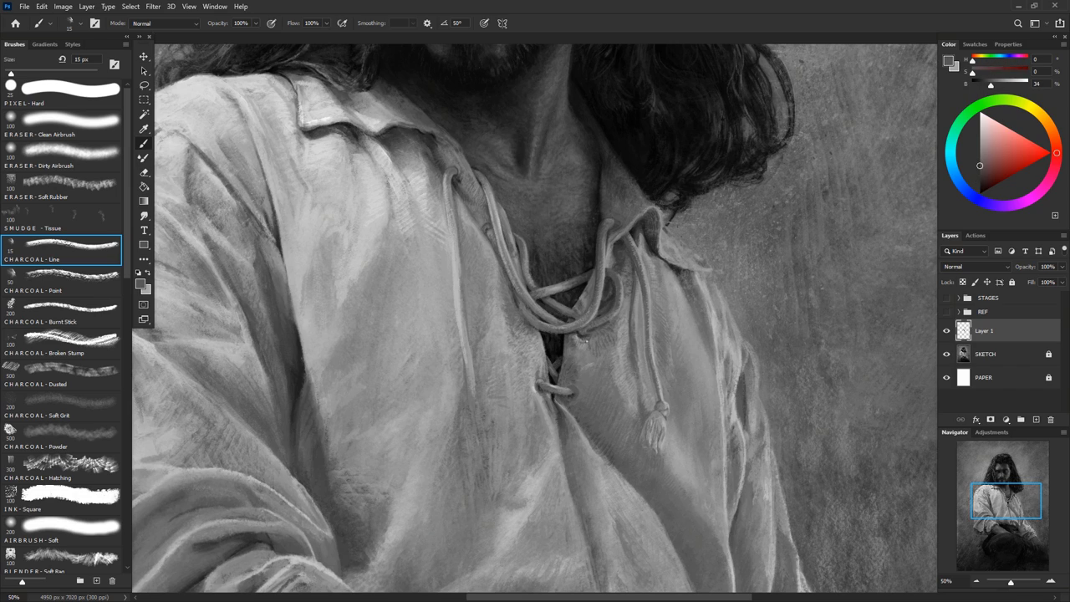
pyautogui.keyDown('alt'); pyautogui.click(606, 214); pyautogui.keyUp('alt')
pyautogui.keyDown('alt'); pyautogui.click(613, 249); pyautogui.keyUp('alt')
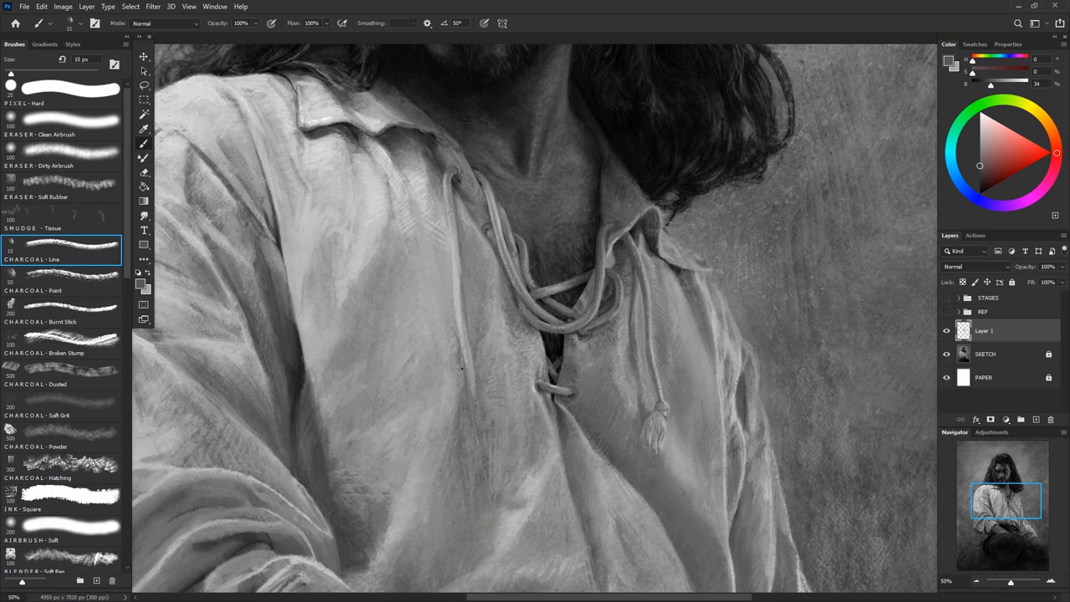
pyautogui.press('.')
# With CHARCOAL - Point at 50 px, paint a tassel on the left cord and darken the cord
pyautogui.keyDown('alt'); pyautogui.click(443, 308); pyautogui.keyUp('alt')
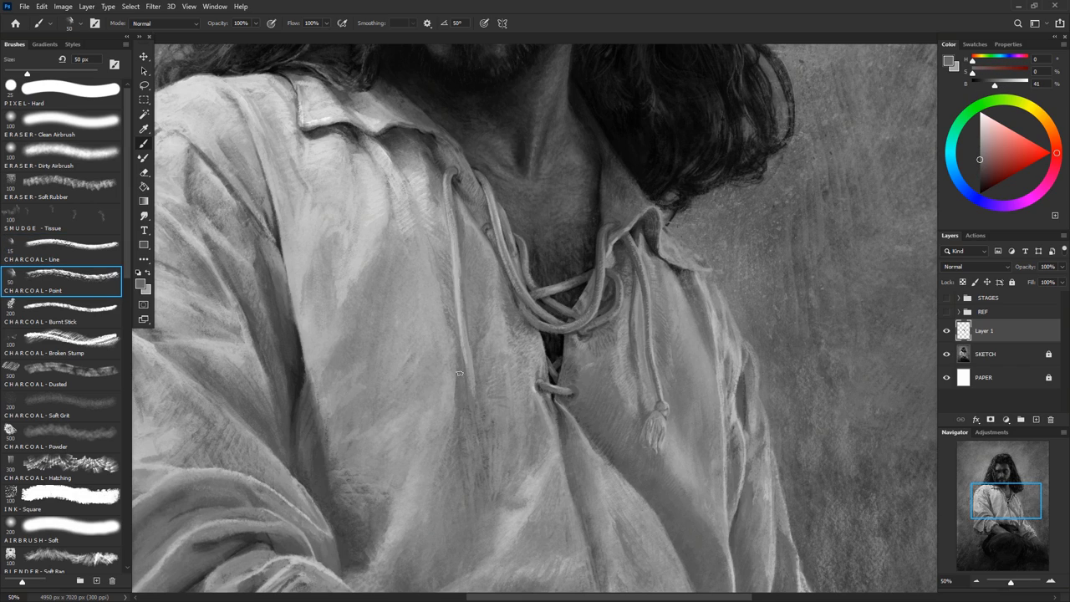
pyautogui.moveTo(468, 392); pyautogui.dragTo(470, 447)
pyautogui.keyDown('alt'); pyautogui.click(485, 400); pyautogui.keyUp('alt')
pyautogui.moveTo(486, 398); pyautogui.dragTo(466, 223)
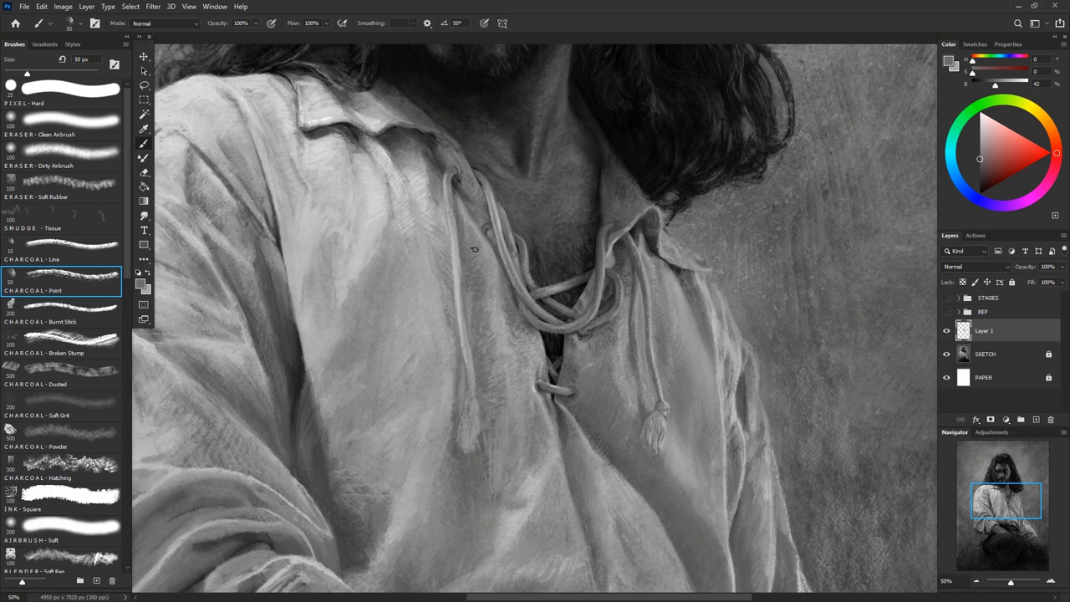
pyautogui.keyDown('alt'); pyautogui.click(576, 318); pyautogui.keyUp('alt')
pyautogui.moveTo(473, 400)
pyautogui.mouseDown()
pyautogui.moveTo(466, 461)
pyautogui.moveTo(478, 464)
pyautogui.mouseUp()
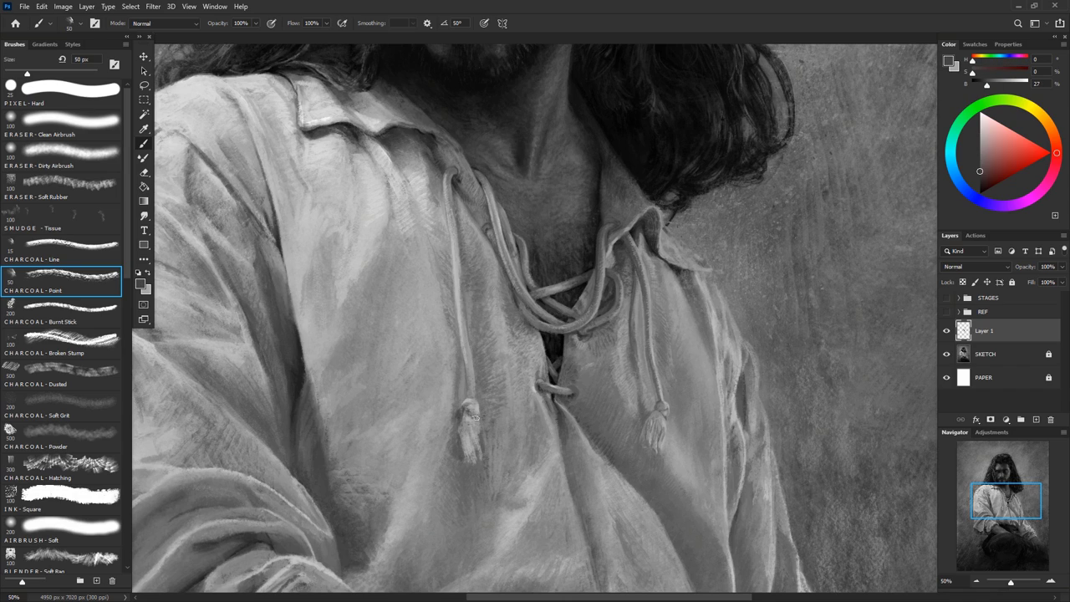
# Add detail strokes to the left tassel and highlight the upper left cord
pyautogui.keyDown('alt'); pyautogui.click(635, 423); pyautogui.keyUp('alt')
pyautogui.moveTo(494, 416); pyautogui.dragTo(492, 442)
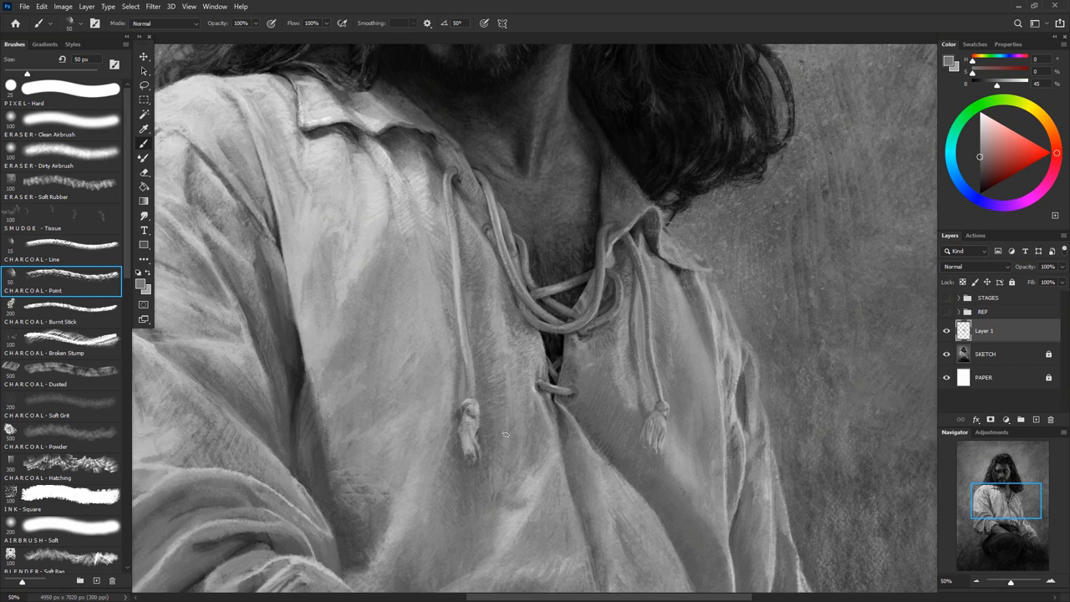
pyautogui.keyDown('alt'); pyautogui.click(533, 445); pyautogui.keyUp('alt')
pyautogui.moveTo(476, 243); pyautogui.dragTo(487, 269)
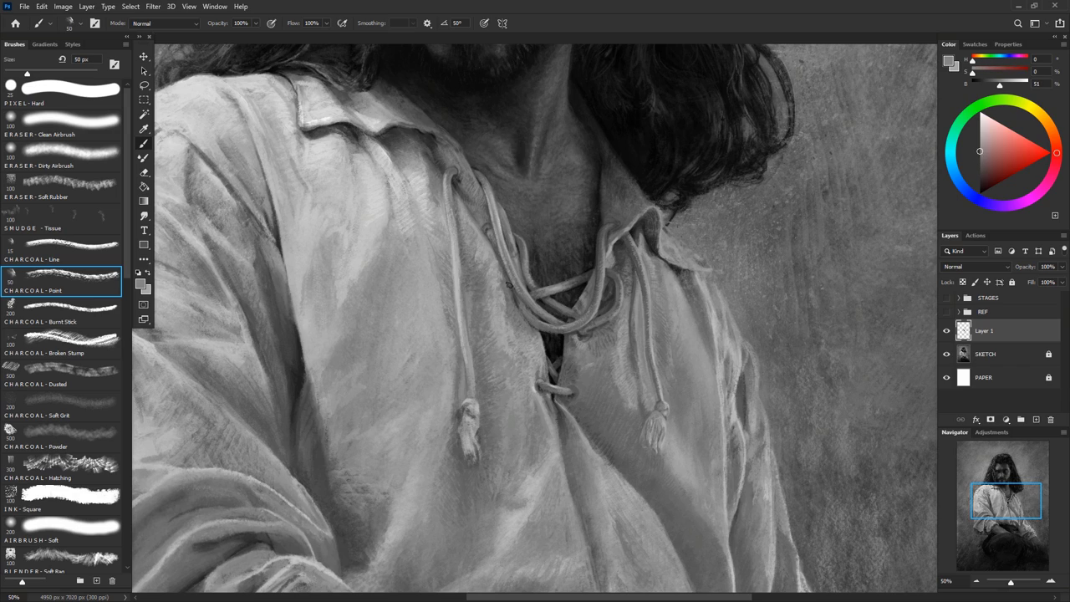
pyautogui.keyDown('alt'); pyautogui.click(558, 318); pyautogui.keyUp('alt')
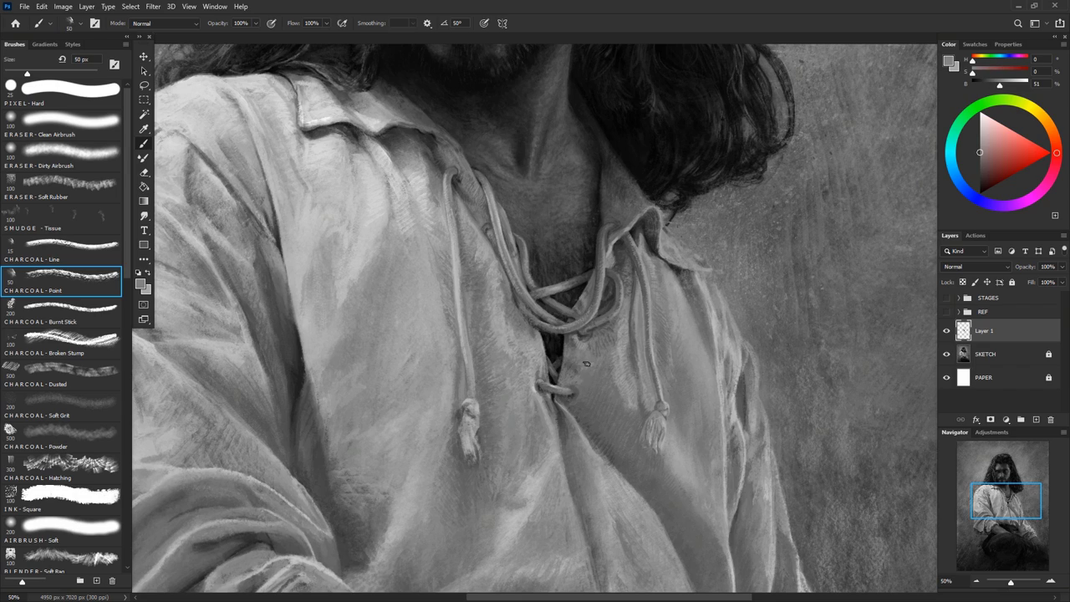
pyautogui.keyDown('alt'); pyautogui.click(568, 451); pyautogui.keyUp('alt')
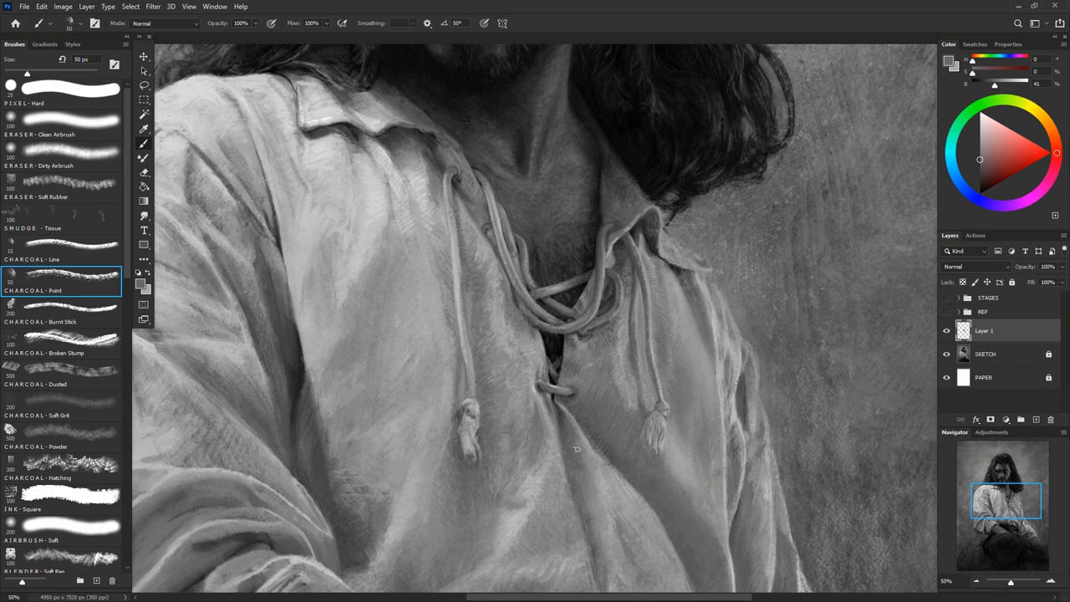
pyautogui.keyDown('alt'); pyautogui.click(615, 388); pyautogui.keyUp('alt')
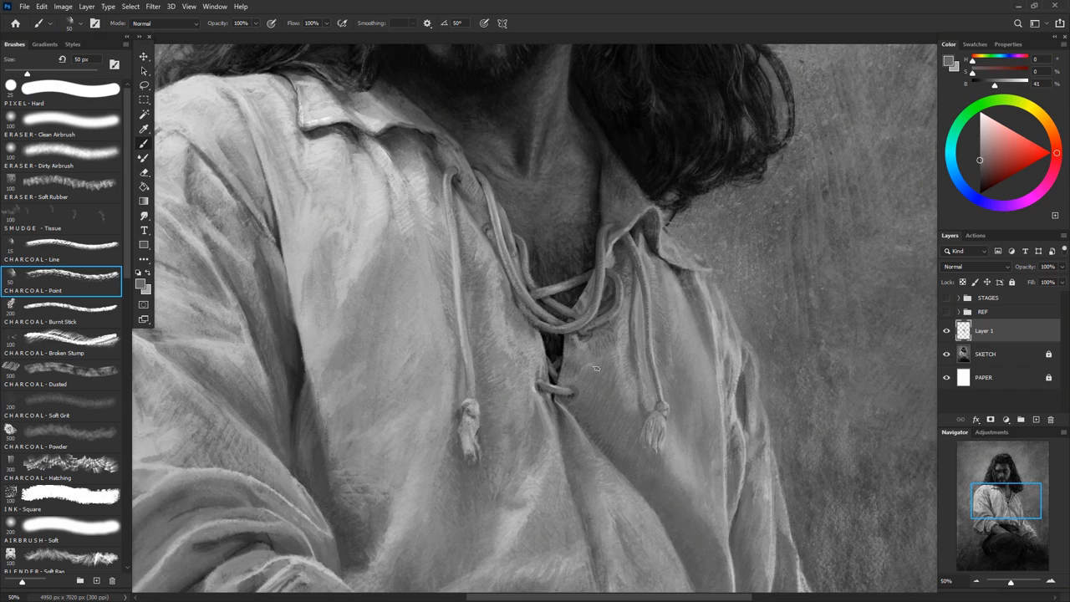
pyautogui.keyDown('alt'); pyautogui.click(609, 293); pyautogui.keyUp('alt')
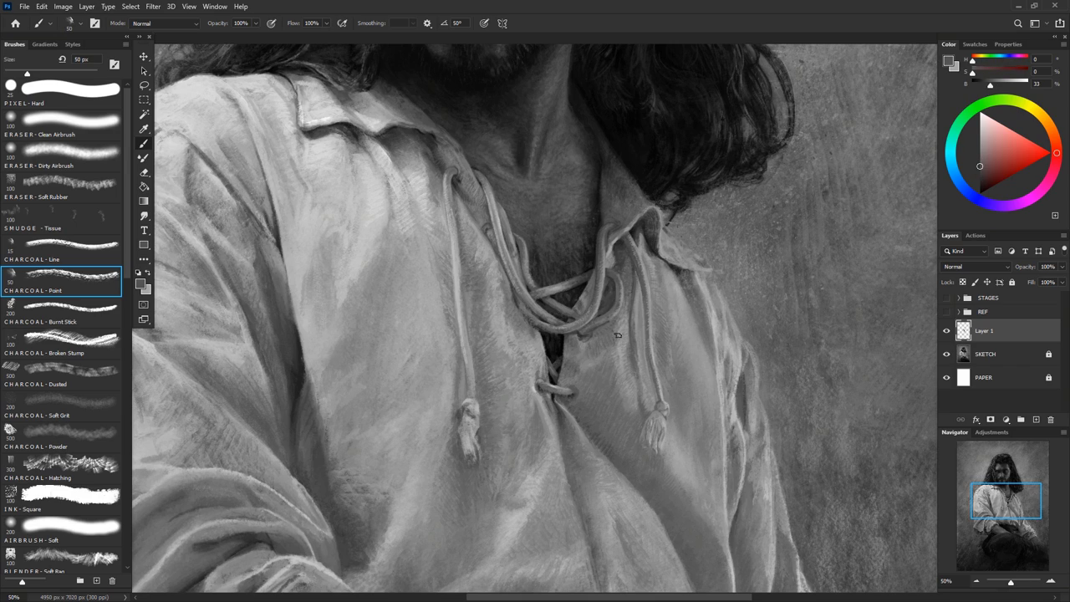
pyautogui.keyDown('alt'); pyautogui.click(621, 178); pyautogui.keyUp('alt')
pyautogui.keyDown('alt'); pyautogui.click(656, 209); pyautogui.keyUp('alt')
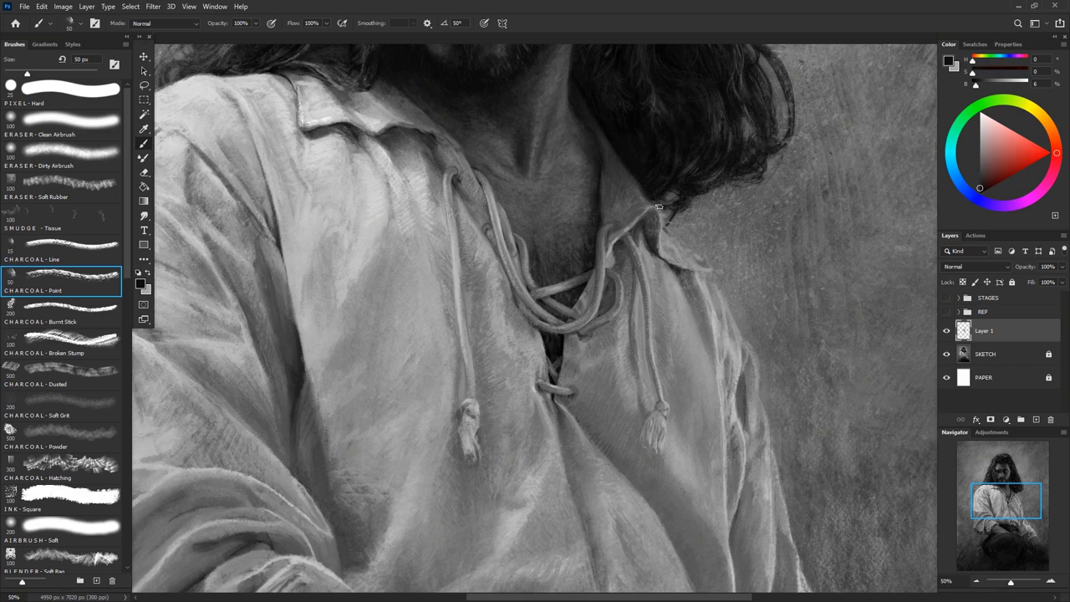
# Shade the left tassel dark with CHARCOAL - Line, then darken the right collar edge
pyautogui.press(',')
pyautogui.moveTo(470, 422); pyautogui.dragTo(462, 452)
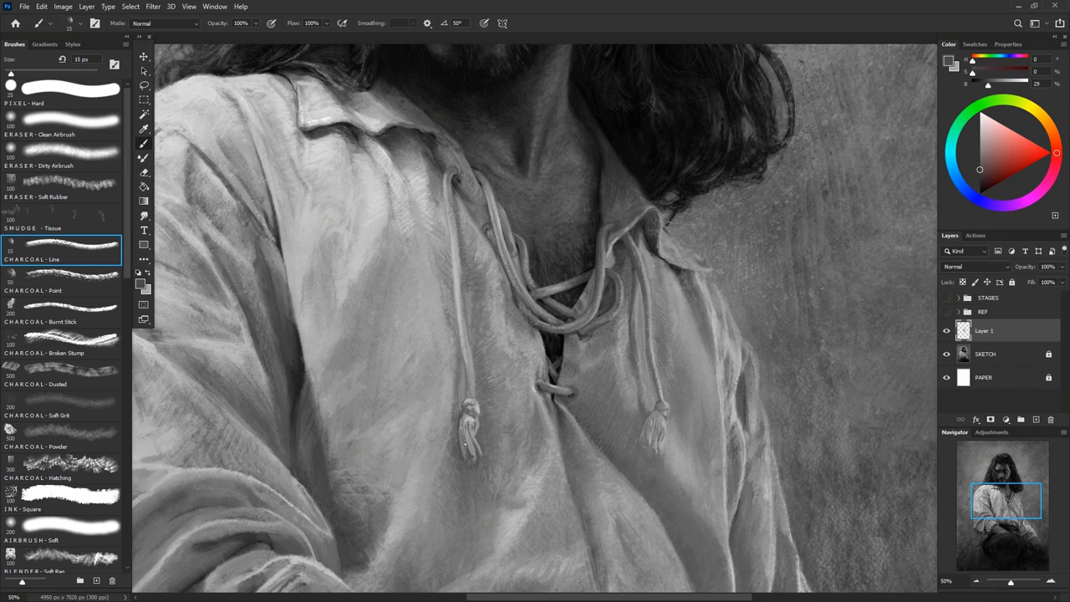
pyautogui.keyDown('alt'); pyautogui.click(478, 404); pyautogui.keyUp('alt')
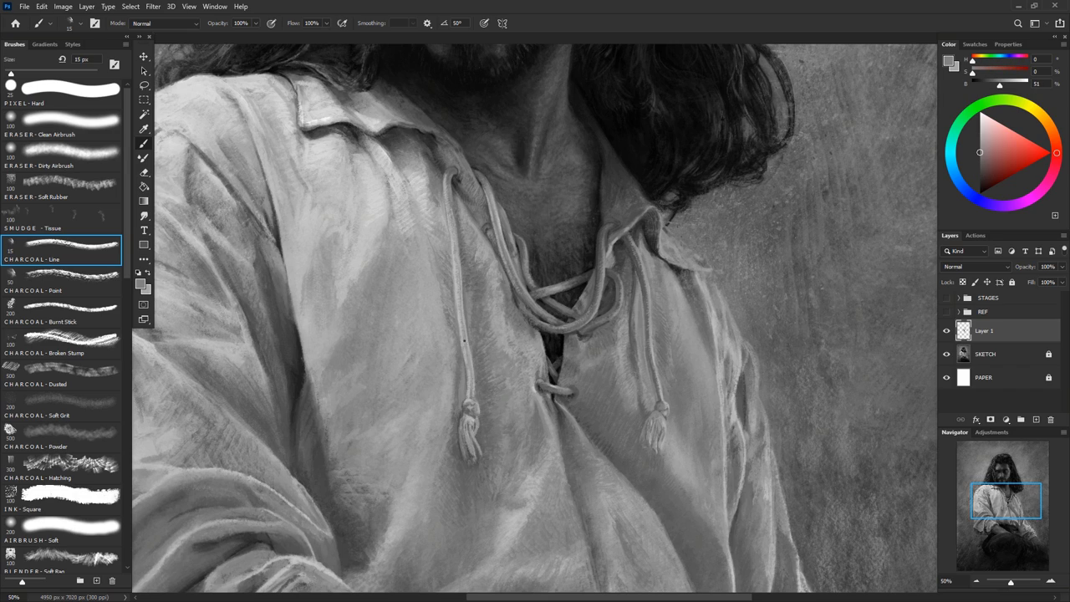
pyautogui.press('.')
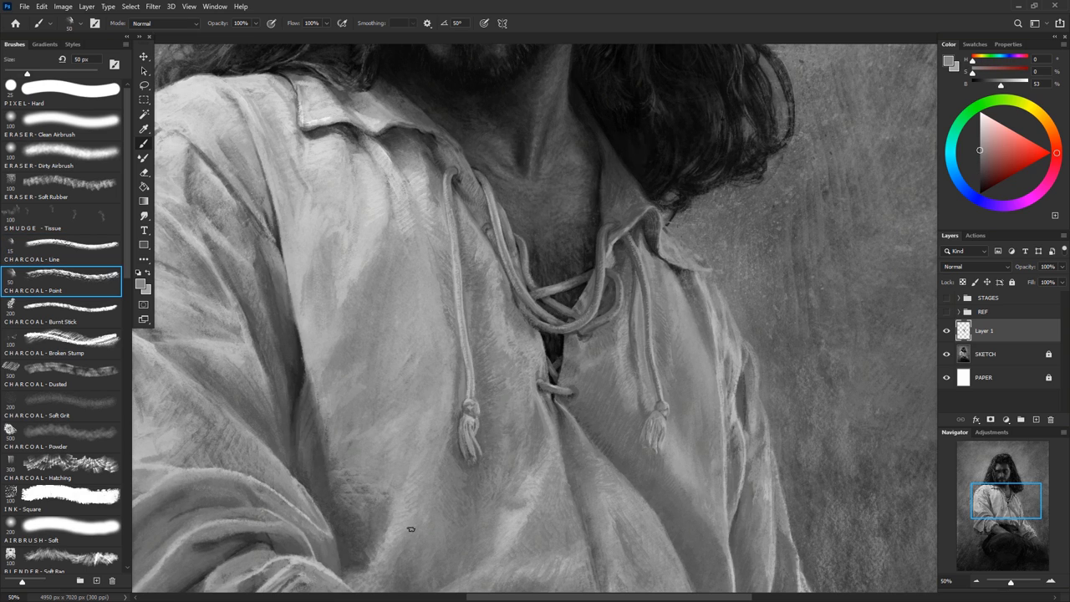
pyautogui.moveTo(416, 493); pyautogui.dragTo(300, 443)
pyautogui.moveTo(584, 211)
pyautogui.mouseDown()
pyautogui.moveTo(545, 157)
pyautogui.moveTo(517, 158)
pyautogui.mouseUp()
# Darken the right collar edge and shade the shirt fold beneath it
pyautogui.keyDown('alt'); pyautogui.click(573, 201); pyautogui.keyUp('alt')
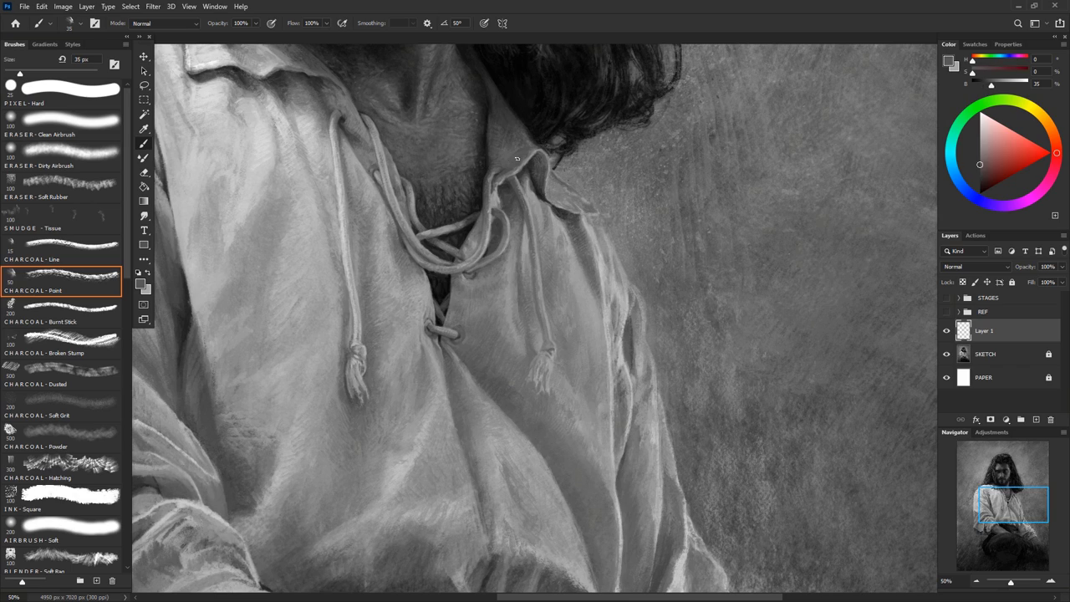
pyautogui.keyDown('alt'); pyautogui.click(535, 144); pyautogui.keyUp('alt')
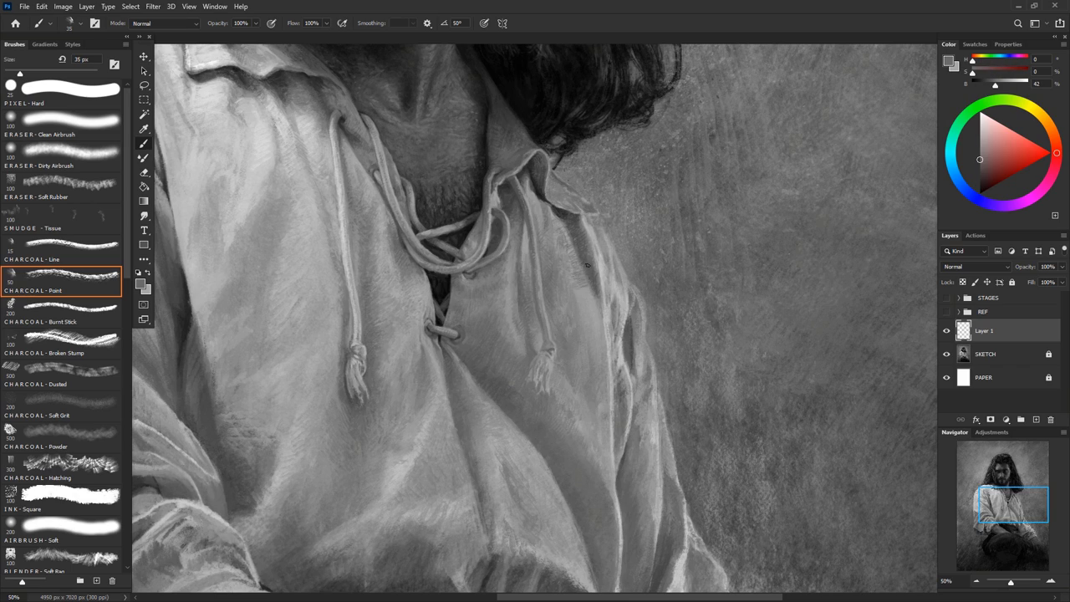
pyautogui.moveTo(558, 219); pyautogui.dragTo(593, 319)
pyautogui.keyDown('alt'); pyautogui.click(560, 224); pyautogui.keyUp('alt')
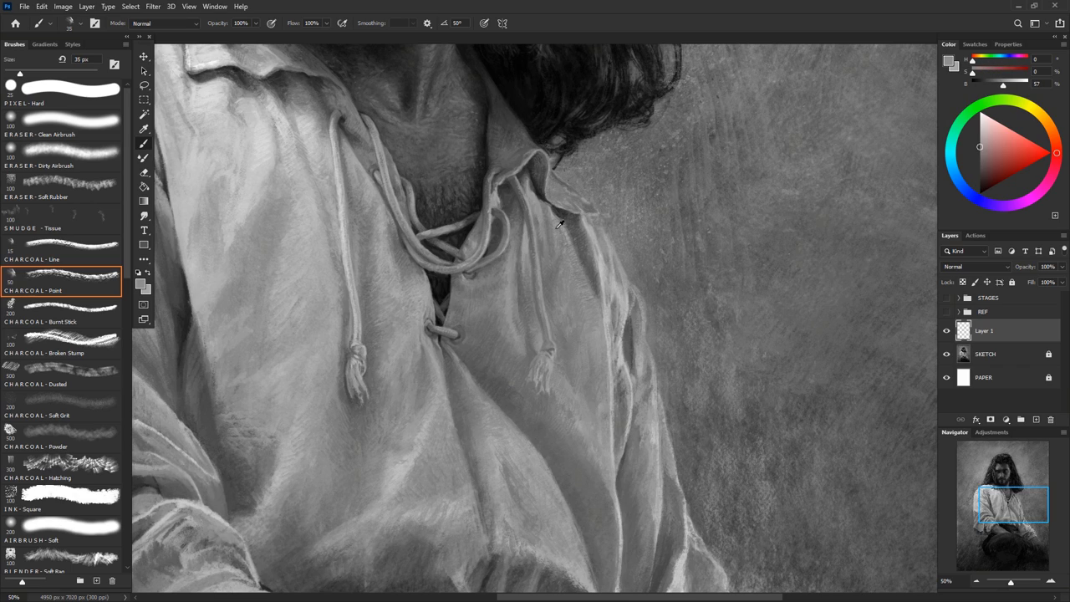
pyautogui.moveTo(563, 256); pyautogui.dragTo(577, 418)
pyautogui.keyDown('alt'); pyautogui.click(582, 368); pyautogui.keyUp('alt')
# Add dark strokes at the collar edge and faint strokes on the shirt
pyautogui.moveTo(555, 204)
pyautogui.mouseDown()
pyautogui.moveTo(575, 214)
pyautogui.moveTo(584, 242)
pyautogui.mouseUp()
pyautogui.keyDown('alt'); pyautogui.click(570, 216); pyautogui.keyUp('alt')
pyautogui.keyDown('alt'); pyautogui.click(571, 219); pyautogui.keyUp('alt')
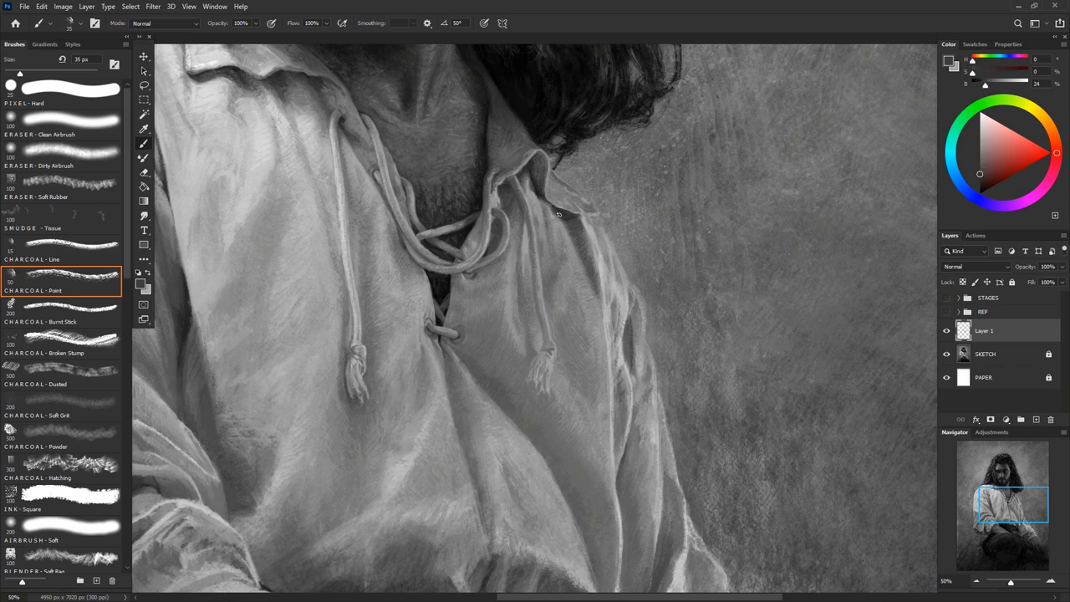
pyautogui.keyDown('alt'); pyautogui.click(522, 181); pyautogui.keyUp('alt')
pyautogui.moveTo(520, 235); pyautogui.dragTo(518, 292)
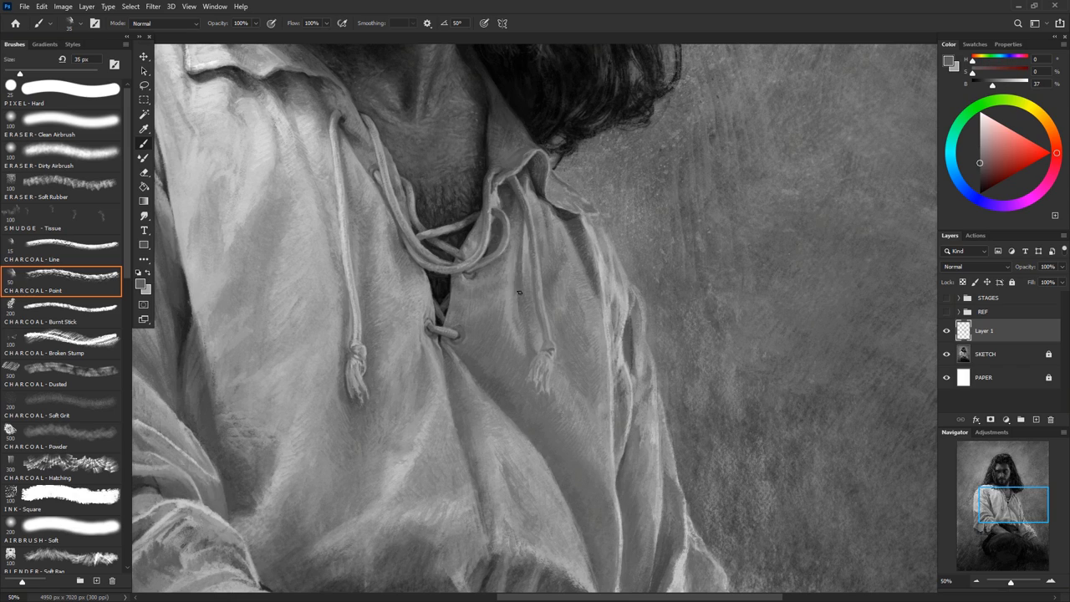
pyautogui.keyDown('alt'); pyautogui.click(513, 303); pyautogui.keyUp('alt')
pyautogui.keyDown('alt'); pyautogui.click(517, 245); pyautogui.keyUp('alt')
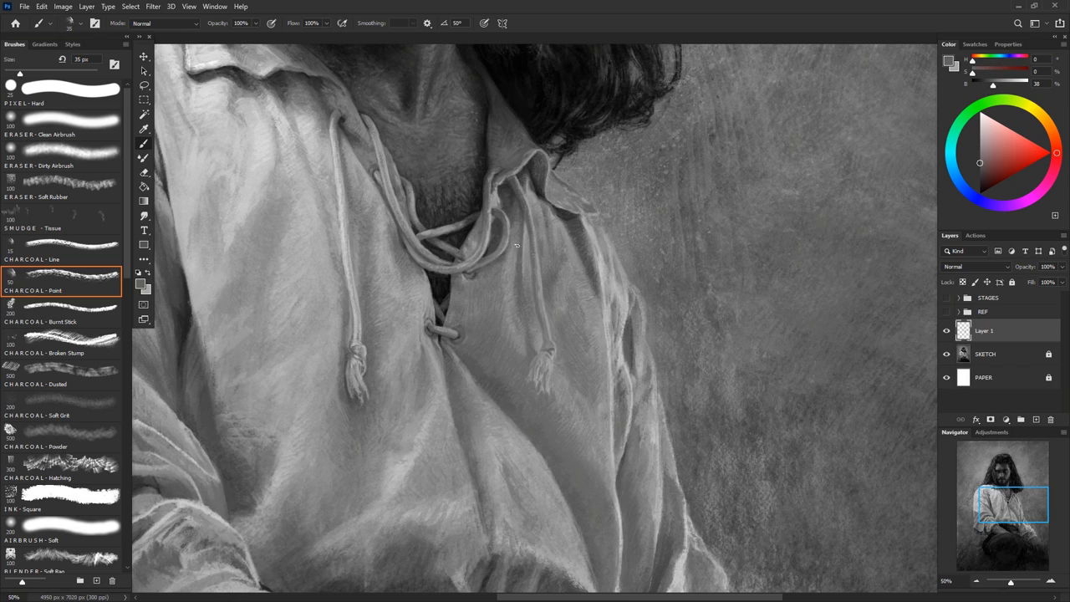
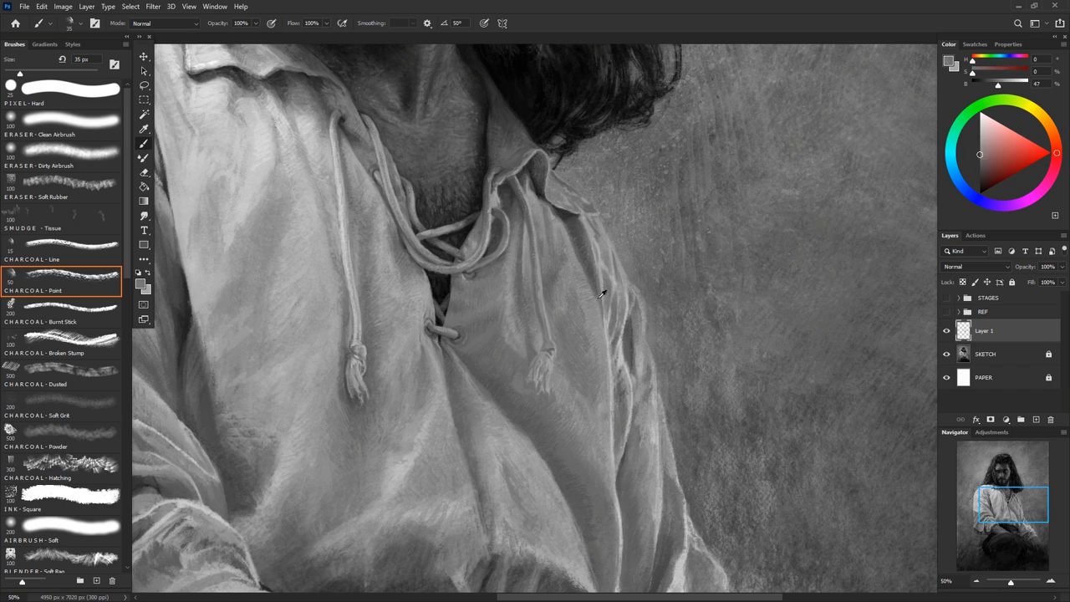
# Darken the fold on the shirt's right side below the collar with long dark strokes
pyautogui.moveTo(625, 413); pyautogui.dragTo(624, 403)
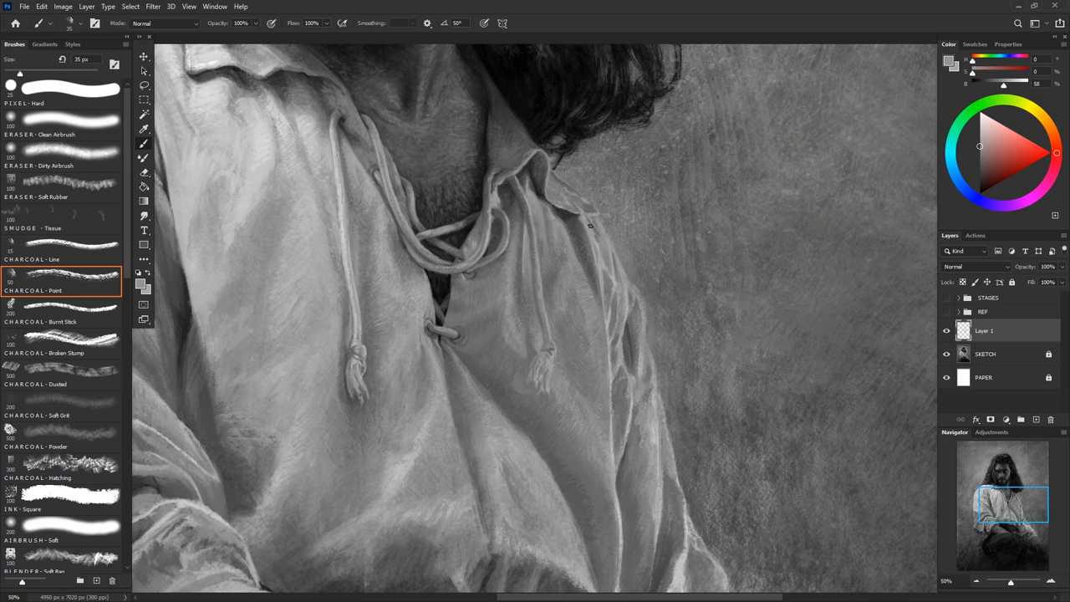
pyautogui.moveTo(642, 373); pyautogui.dragTo(631, 293)
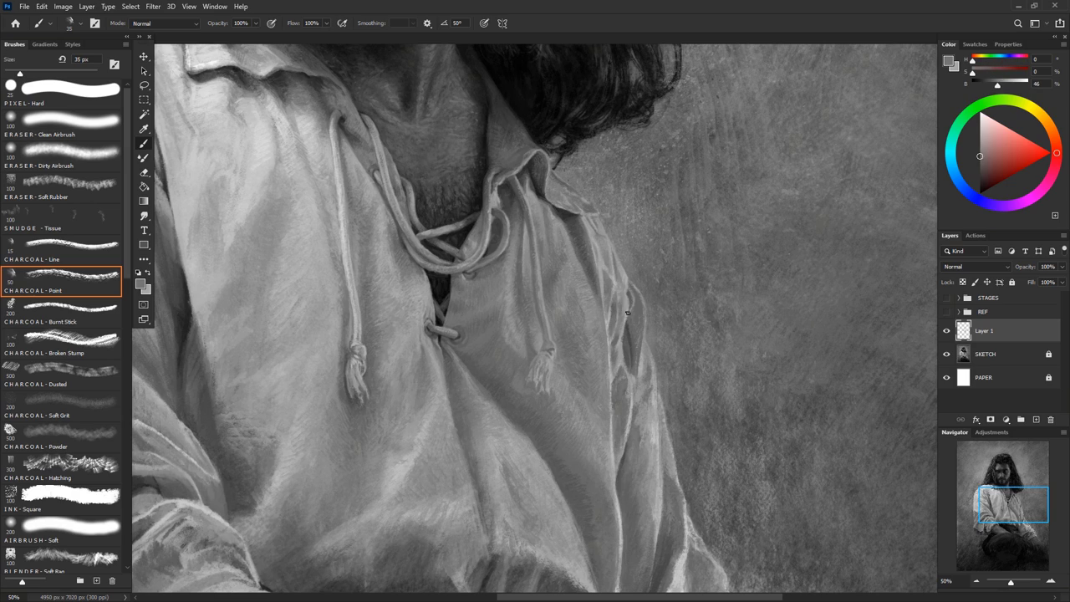
pyautogui.moveTo(642, 351); pyautogui.dragTo(637, 386)
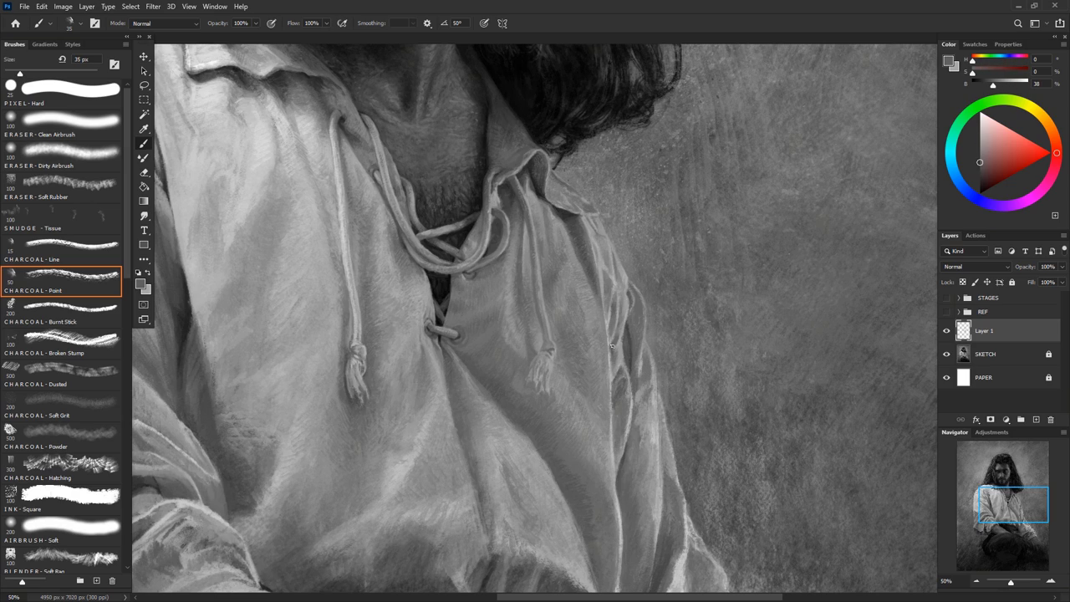
pyautogui.moveTo(611, 345)
pyautogui.mouseDown()
pyautogui.moveTo(645, 448)
pyautogui.moveTo(632, 489)
pyautogui.mouseUp()
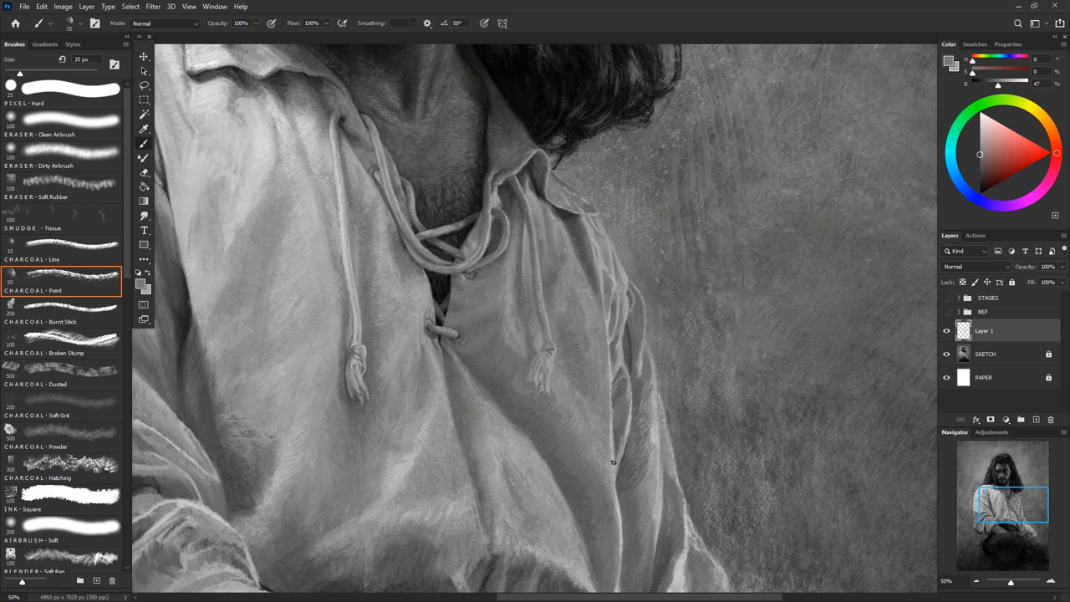
# Sample mid and dark greys and add shading along the lower right shirt fold
pyautogui.keyDown('alt'); pyautogui.click(568, 373); pyautogui.keyUp('alt')
pyautogui.moveTo(556, 393); pyautogui.dragTo(642, 546)
pyautogui.keyDown('alt'); pyautogui.click(566, 447); pyautogui.keyUp('alt')
pyautogui.keyDown('alt'); pyautogui.click(642, 479); pyautogui.keyUp('alt')
pyautogui.keyDown('alt'); pyautogui.click(639, 348); pyautogui.keyUp('alt')
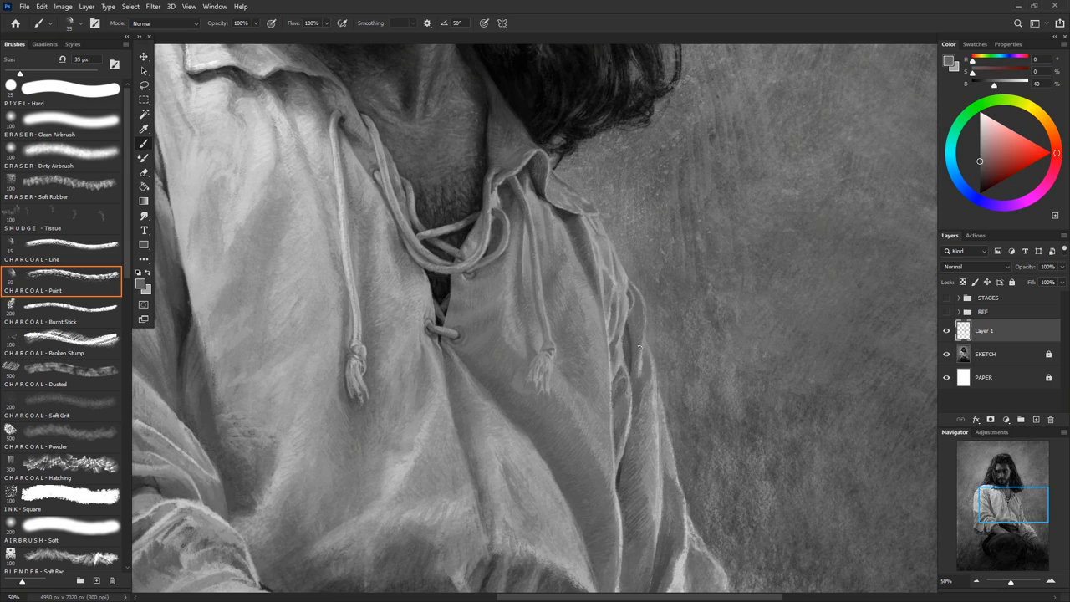
pyautogui.keyDown('alt'); pyautogui.click(634, 425); pyautogui.keyUp('alt')
pyautogui.moveTo(644, 417); pyautogui.dragTo(643, 480)
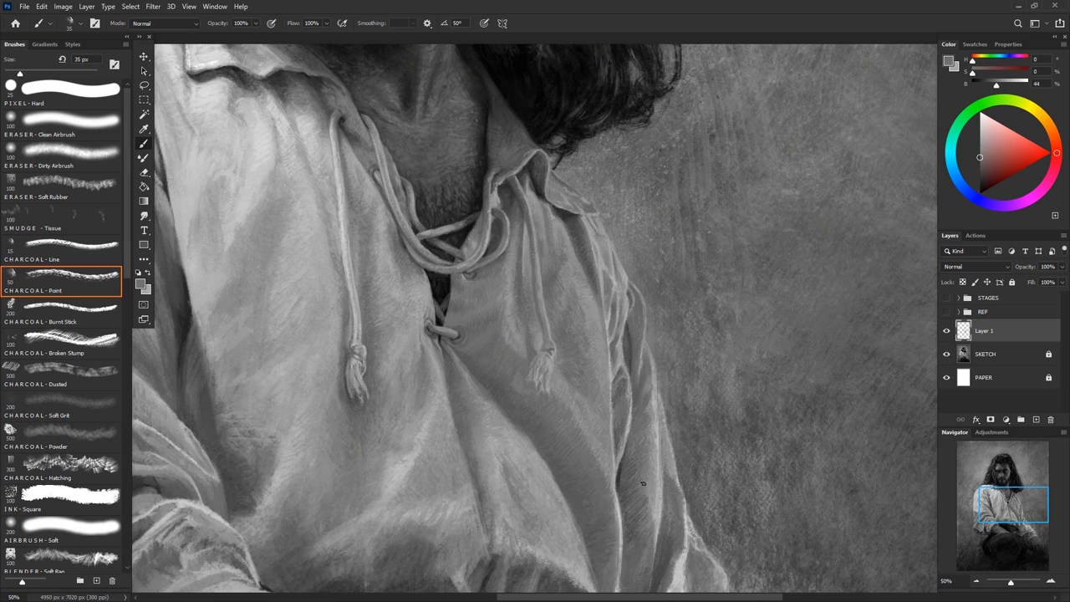
# Add faint charcoal shading across the lower shirt front, resampling greys between strokes
pyautogui.keyDown('alt'); pyautogui.click(668, 443); pyautogui.keyUp('alt')
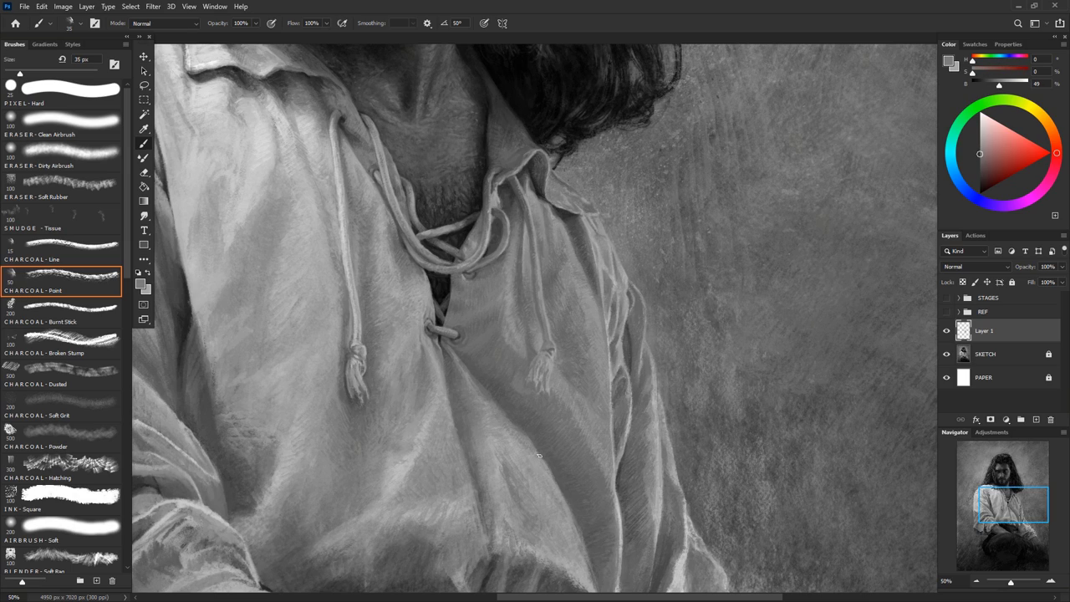
pyautogui.moveTo(498, 416); pyautogui.dragTo(542, 475)
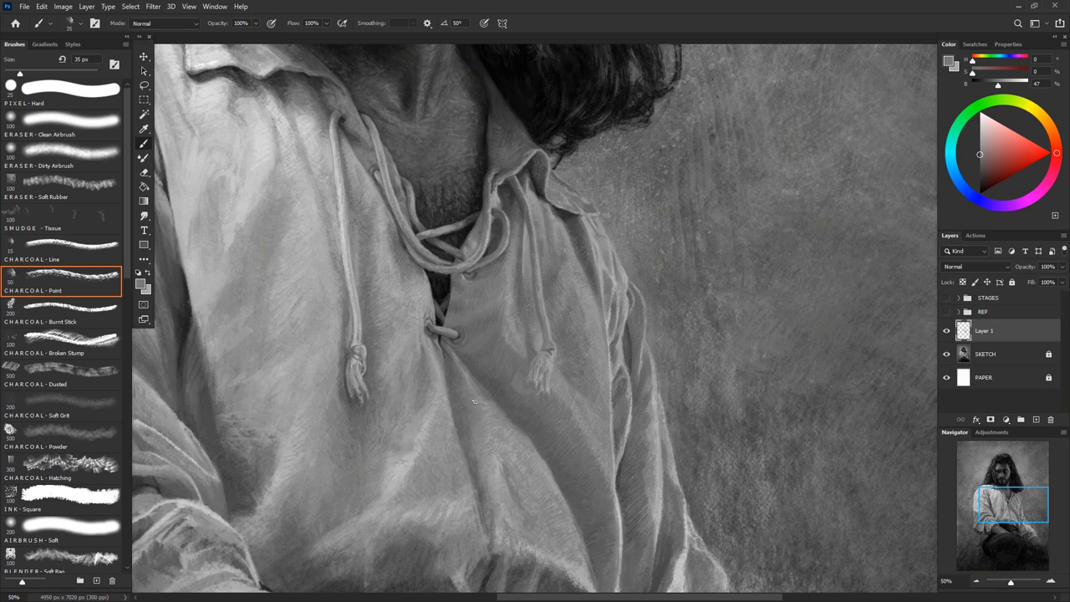
pyautogui.keyDown('alt'); pyautogui.click(483, 430); pyautogui.keyUp('alt')
pyautogui.moveTo(519, 427); pyautogui.dragTo(499, 468)
pyautogui.keyDown('alt'); pyautogui.click(456, 362); pyautogui.keyUp('alt')
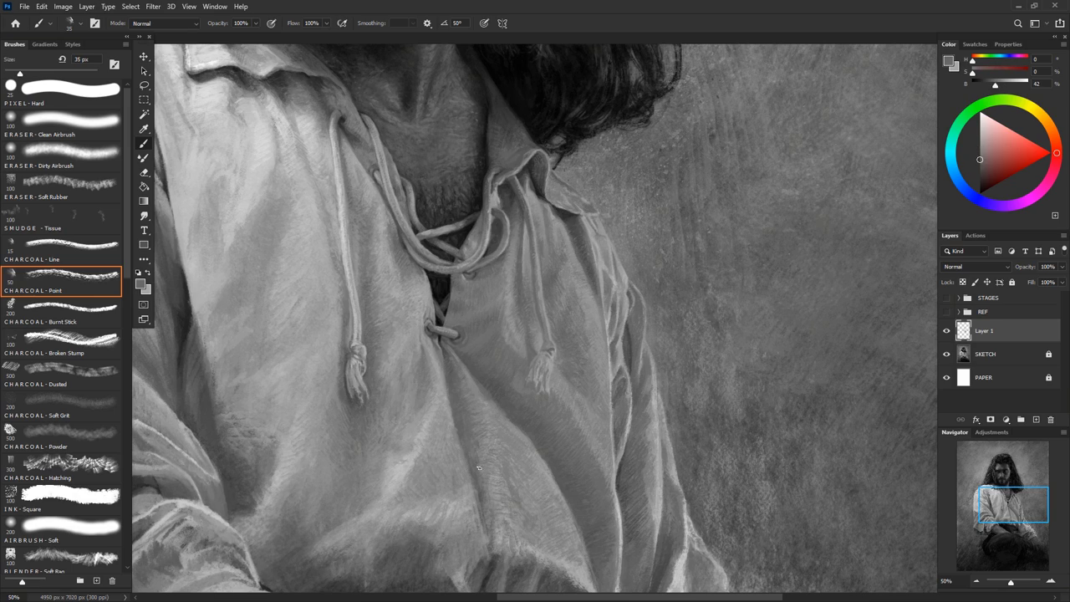
pyautogui.moveTo(474, 468); pyautogui.dragTo(492, 500)
pyautogui.keyDown('alt'); pyautogui.click(466, 440); pyautogui.keyUp('alt')
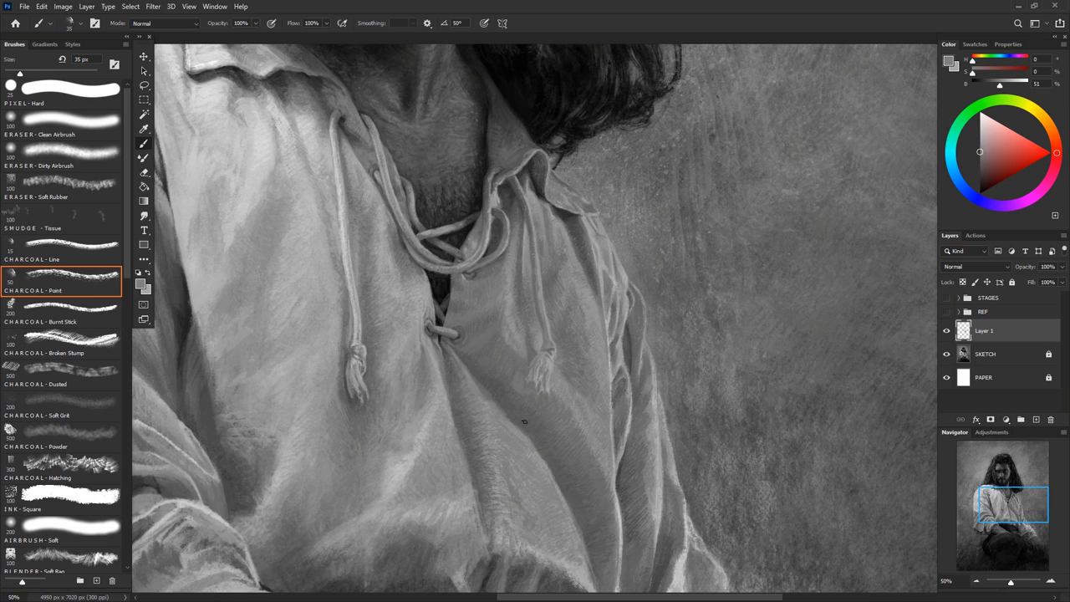
pyautogui.keyDown('alt'); pyautogui.click(505, 457); pyautogui.keyUp('alt')
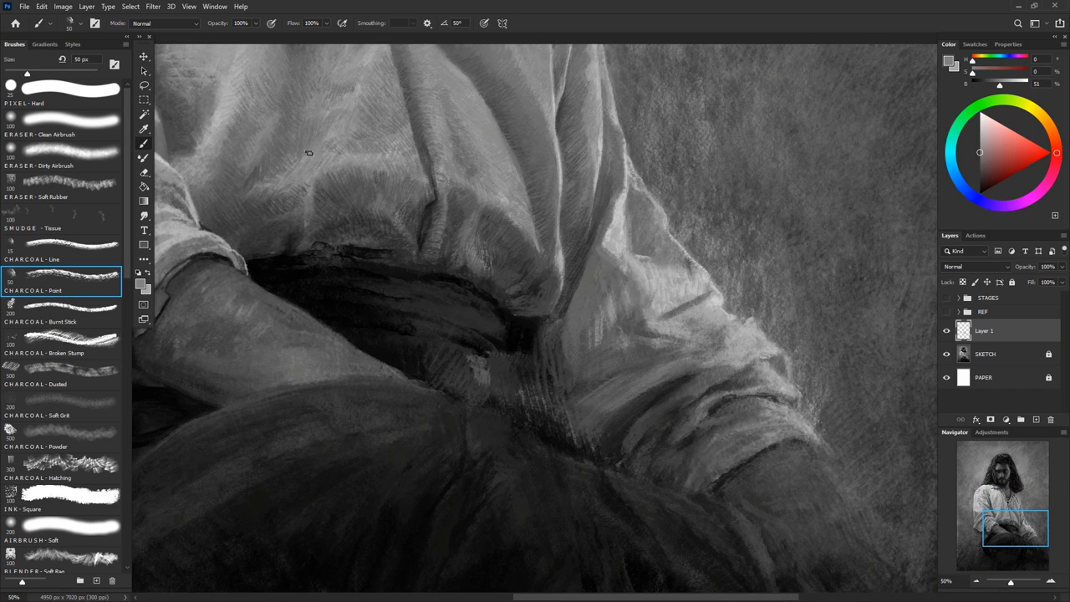
# Sample dark and mid-grey tones from the shadowed waist and shirt folds
pyautogui.keyDown('alt'); pyautogui.moveTo(321, 176); pyautogui.dragTo(253, 255); pyautogui.keyUp('alt')
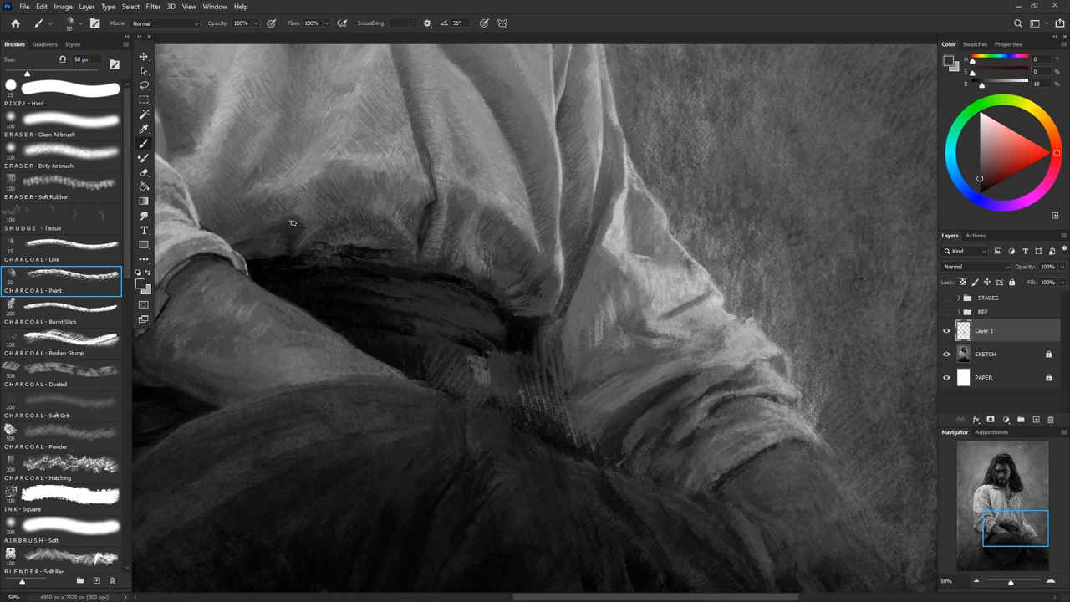
pyautogui.keyDown('alt'); pyautogui.click(394, 251); pyautogui.keyUp('alt')
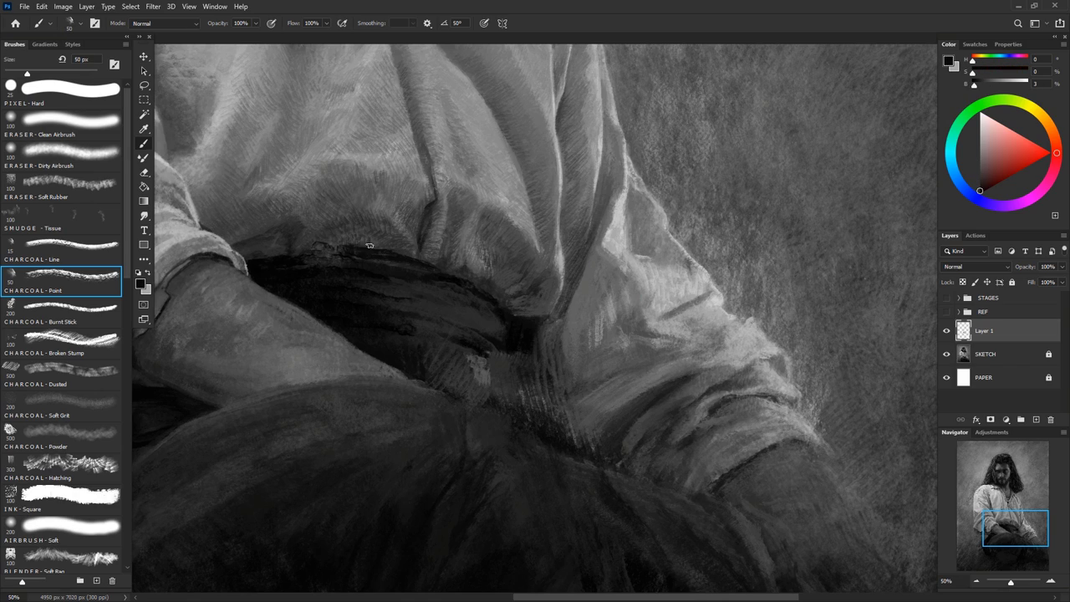
pyautogui.keyDown('alt'); pyautogui.moveTo(357, 243); pyautogui.dragTo(412, 241); pyautogui.keyUp('alt')
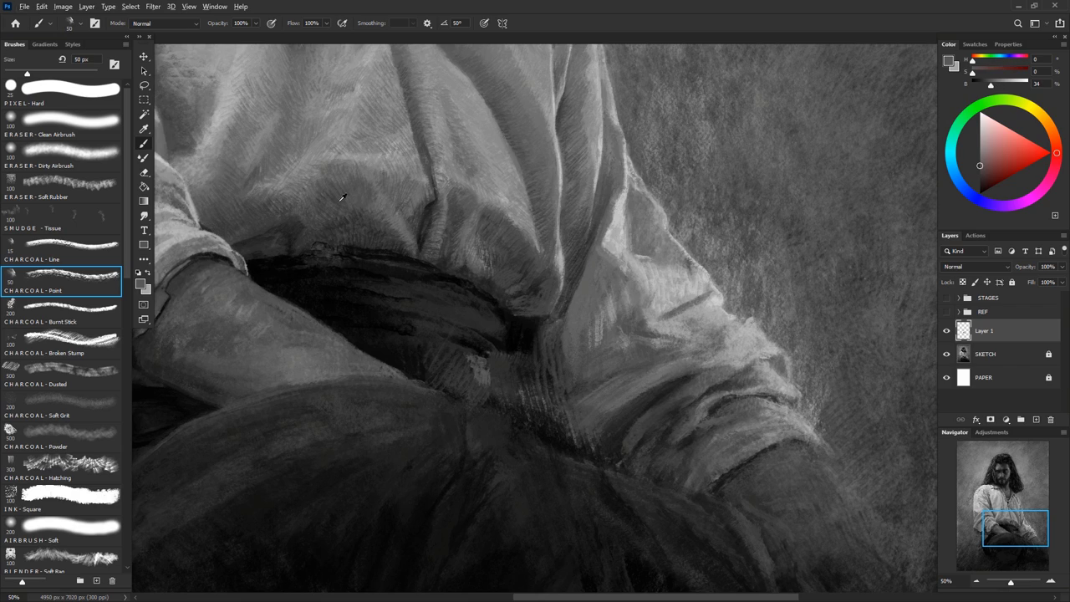
pyautogui.keyDown('alt'); pyautogui.moveTo(334, 205); pyautogui.dragTo(292, 203); pyautogui.keyUp('alt')
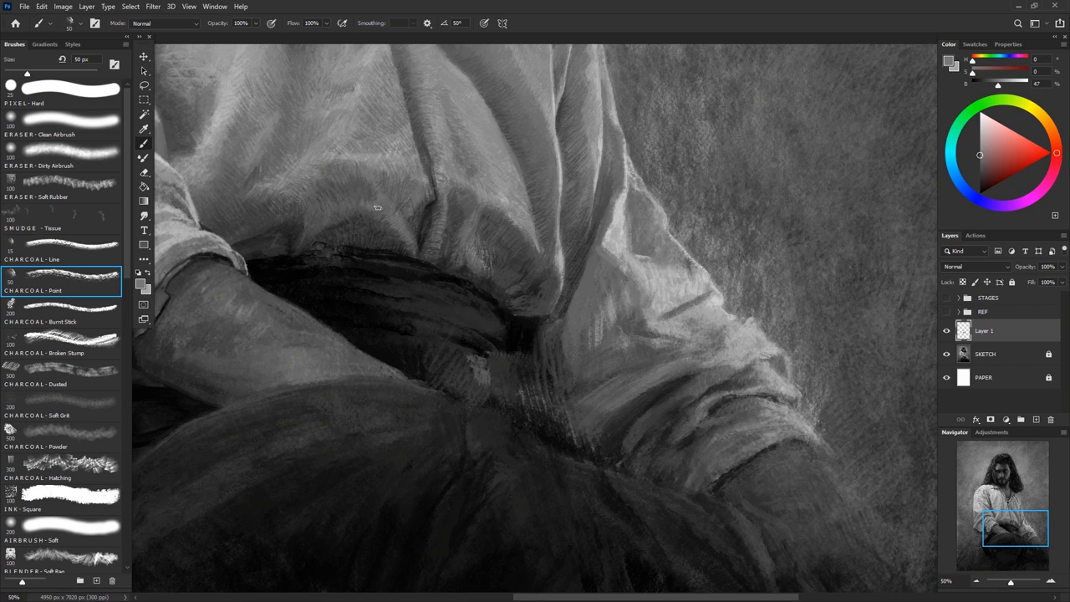
pyautogui.moveTo(377, 161)
pyautogui.keyDown('alt'); pyautogui.mouseDown()
pyautogui.moveTo(393, 149)
pyautogui.moveTo(435, 179)
pyautogui.moveTo(361, 290)
pyautogui.moveTo(418, 261)
pyautogui.moveTo(500, 332)
pyautogui.moveTo(465, 354)
pyautogui.moveTo(444, 342)
pyautogui.moveTo(493, 377)
pyautogui.moveTo(484, 356)
pyautogui.moveTo(418, 305)
pyautogui.moveTo(359, 294)
pyautogui.mouseUp(); pyautogui.keyUp('alt')
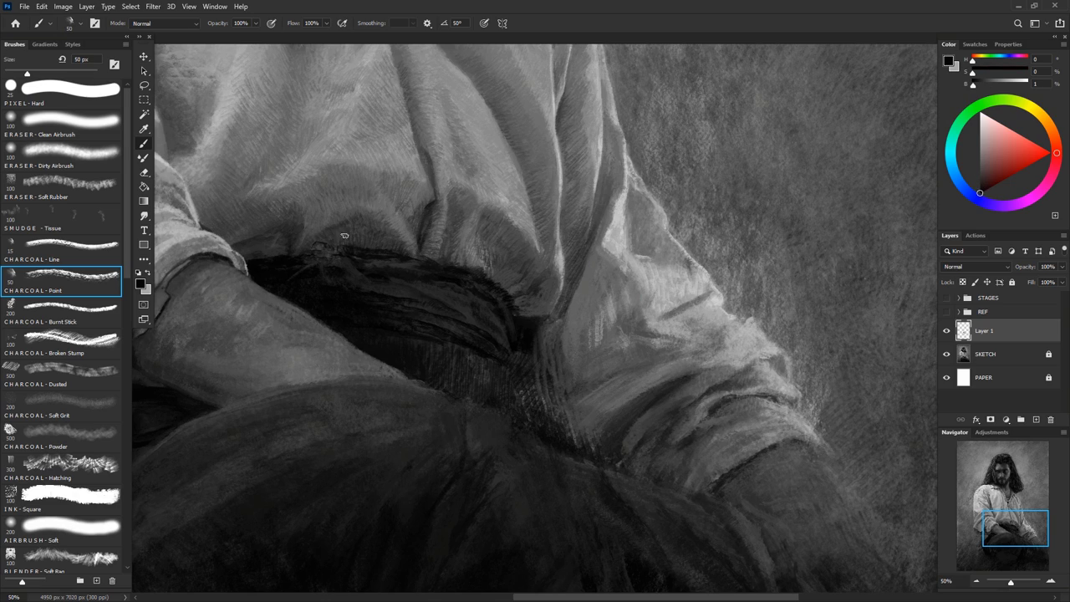
pyautogui.keyDown('alt'); pyautogui.click(296, 224); pyautogui.keyUp('alt')
pyautogui.keyDown('alt'); pyautogui.click(366, 209); pyautogui.keyUp('alt')
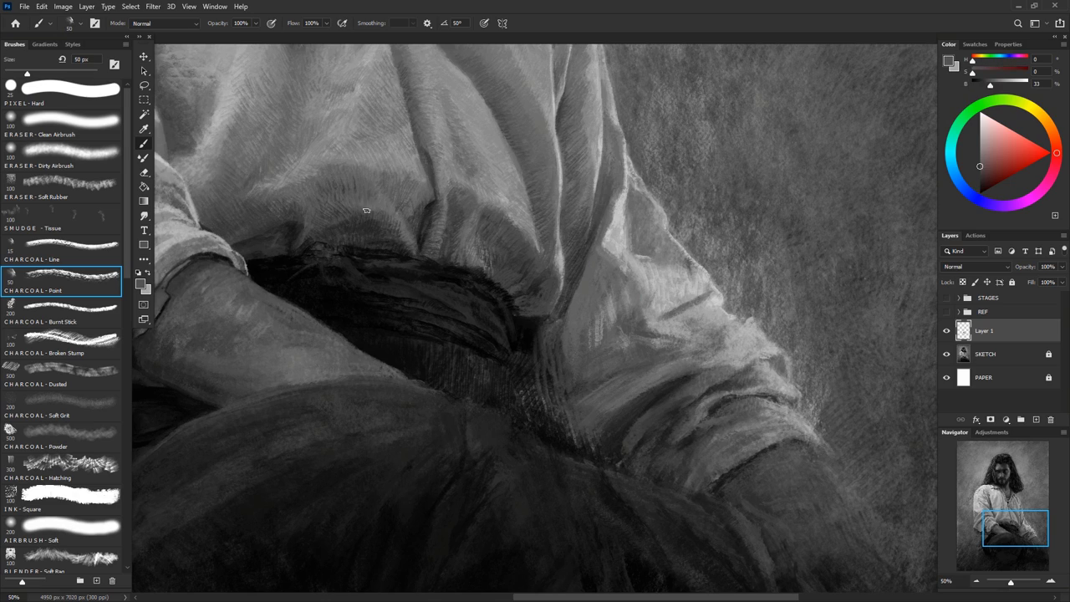
# Shade the shirt folds just above the waistband with dark charcoal dabs
pyautogui.keyDown('alt'); pyautogui.click(495, 319); pyautogui.keyUp('alt')
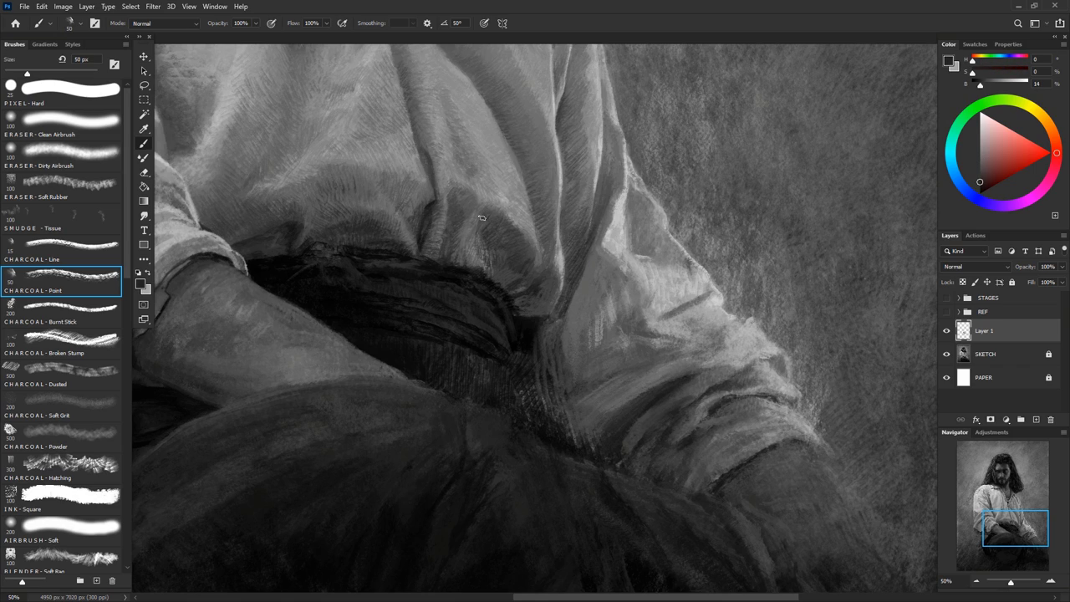
pyautogui.keyDown('alt'); pyautogui.click(510, 245); pyautogui.keyUp('alt')
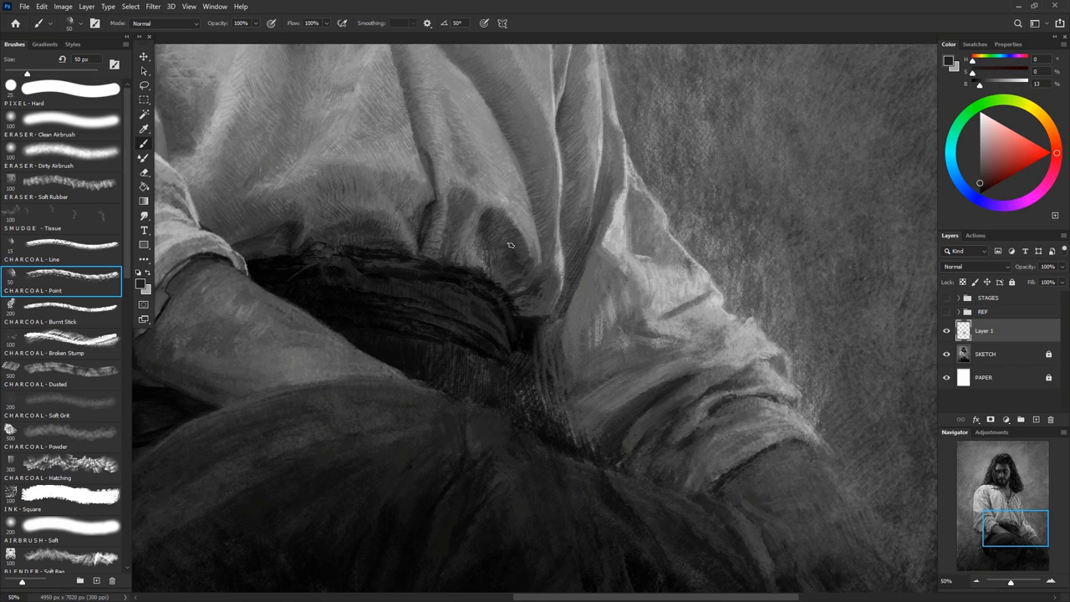
pyautogui.keyDown('alt'); pyautogui.click(507, 211); pyautogui.keyUp('alt')
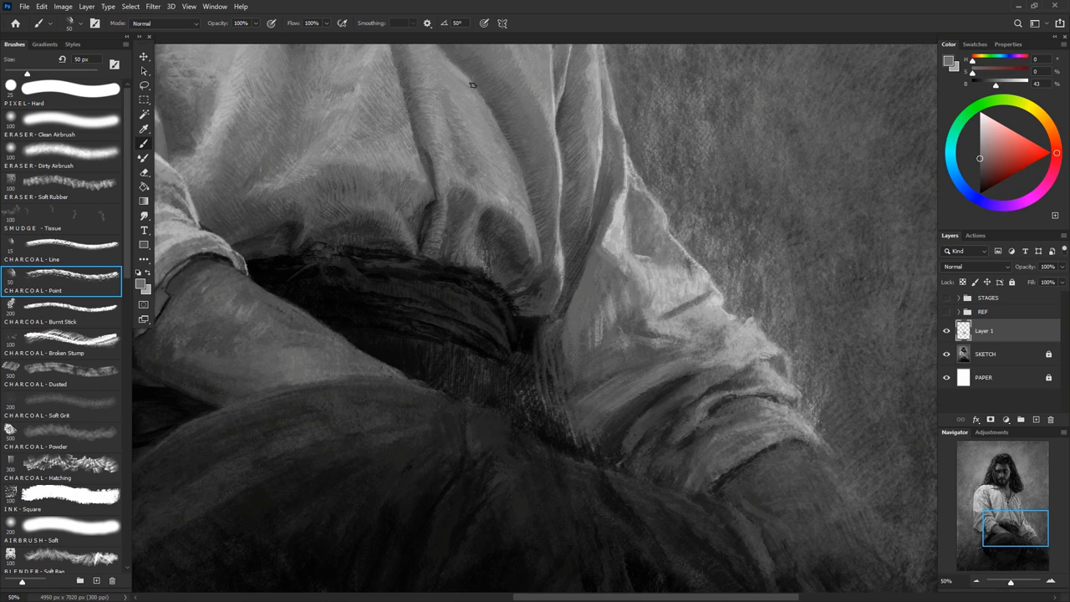
pyautogui.keyDown('alt'); pyautogui.click(547, 267); pyautogui.keyUp('alt')
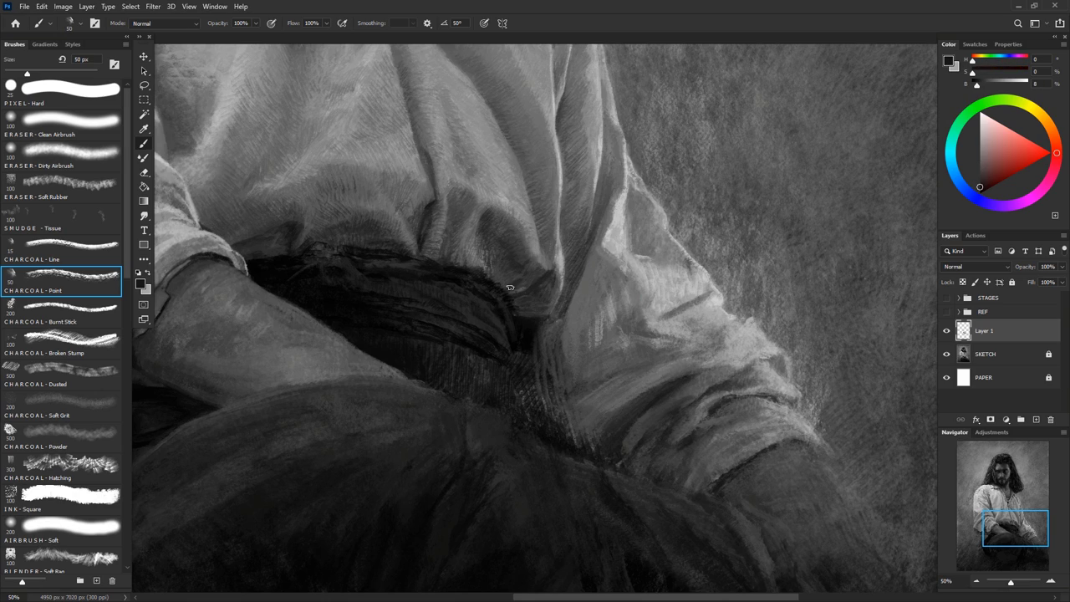
pyautogui.keyDown('alt'); pyautogui.click(559, 319); pyautogui.keyUp('alt')
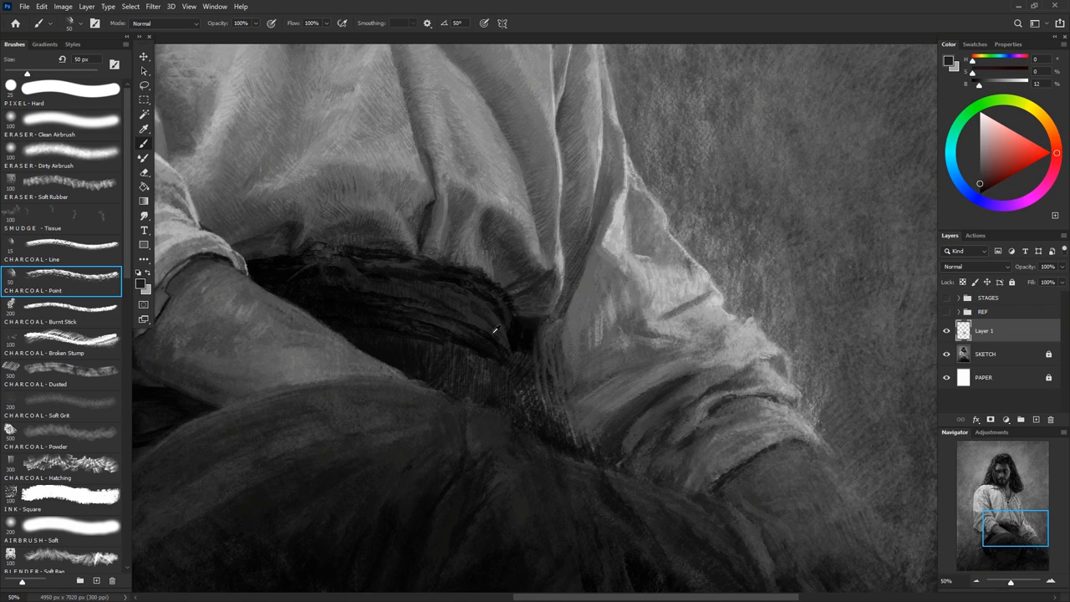
# Resample near-black and mid-grey tones from the waistband shadow and belt
pyautogui.keyDown('alt'); pyautogui.click(448, 323); pyautogui.keyUp('alt')
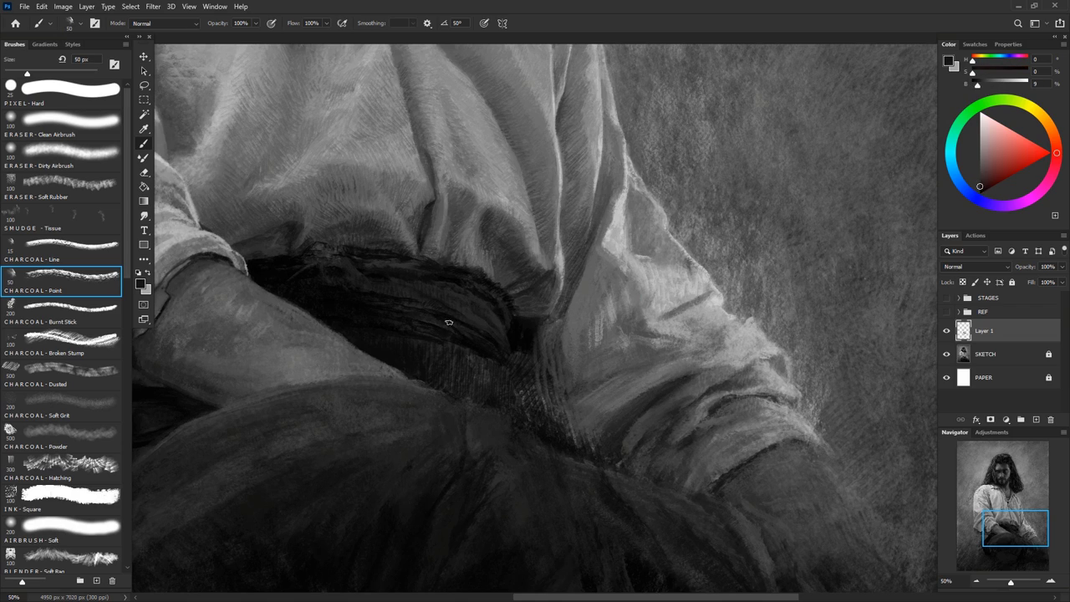
pyautogui.keyDown('alt'); pyautogui.click(463, 279); pyautogui.keyUp('alt')
pyautogui.keyDown('alt'); pyautogui.click(503, 301); pyautogui.keyUp('alt')
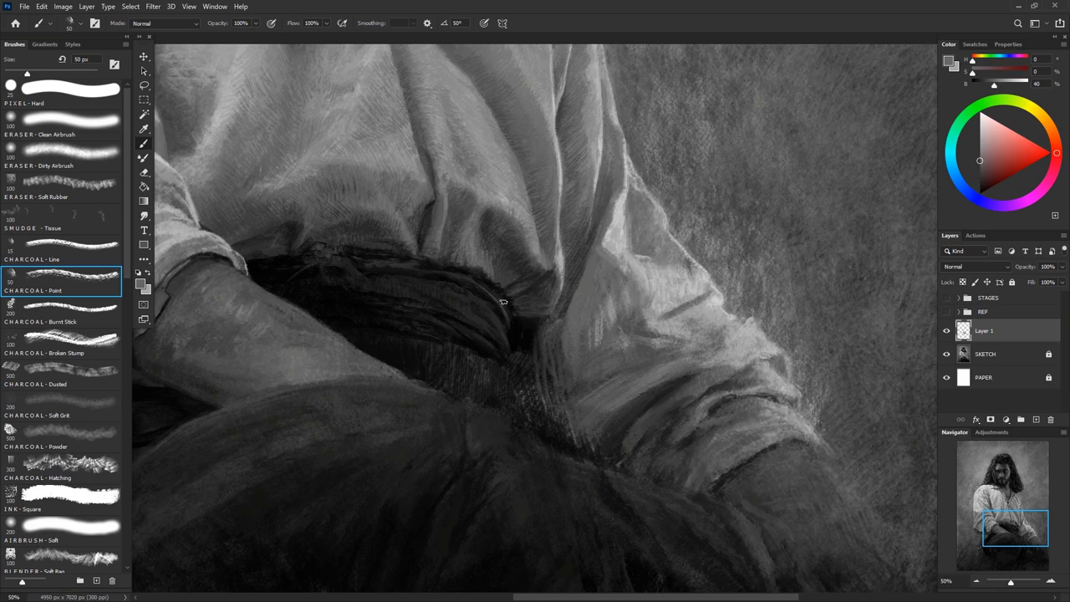
pyautogui.keyDown('alt'); pyautogui.click(548, 269); pyautogui.keyUp('alt')
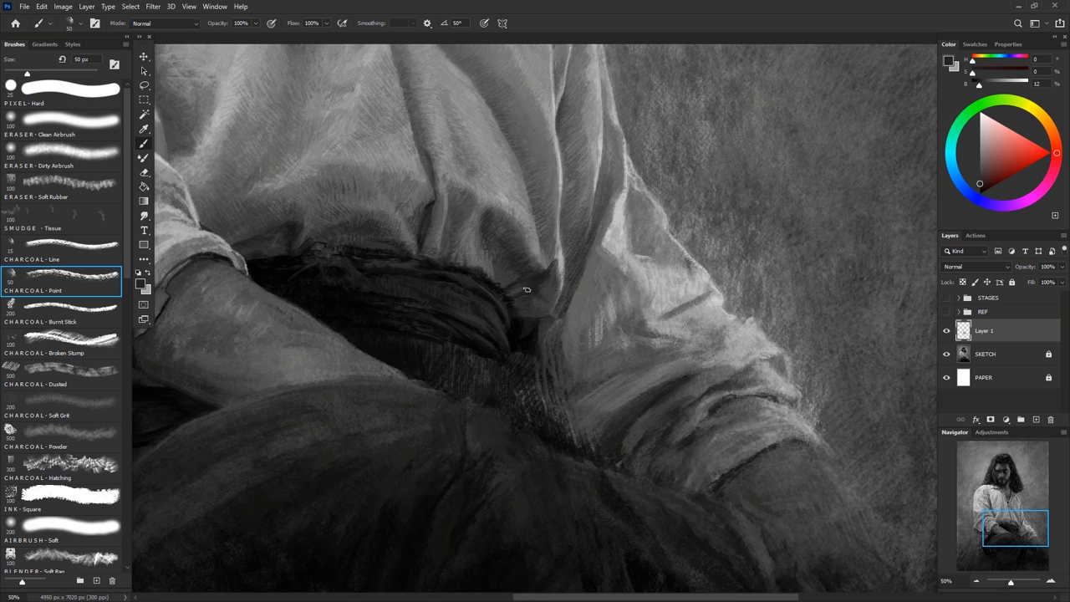
pyautogui.keyDown('alt'); pyautogui.click(536, 368); pyautogui.keyUp('alt')
pyautogui.keyDown('alt'); pyautogui.click(448, 265); pyautogui.keyUp('alt')
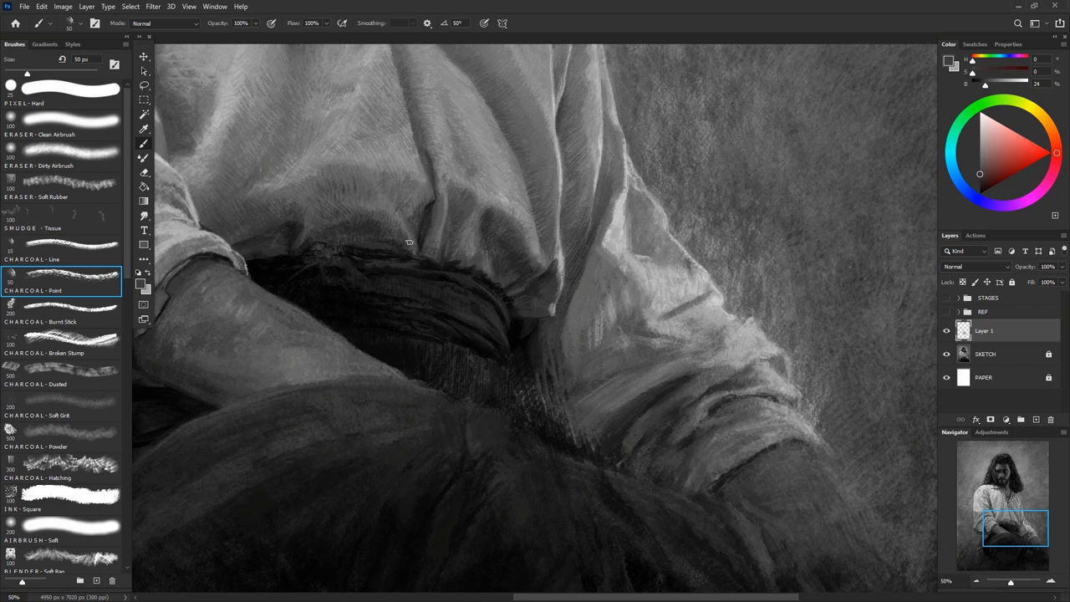
pyautogui.keyDown('alt'); pyautogui.click(339, 204); pyautogui.keyUp('alt')
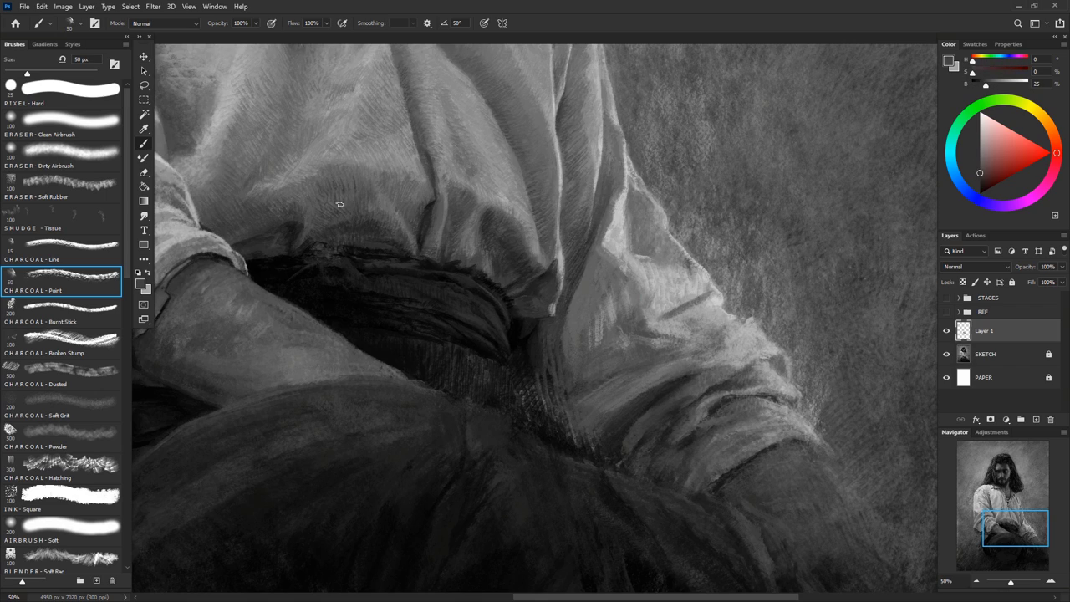
pyautogui.keyDown('alt'); pyautogui.click(317, 243); pyautogui.keyUp('alt')
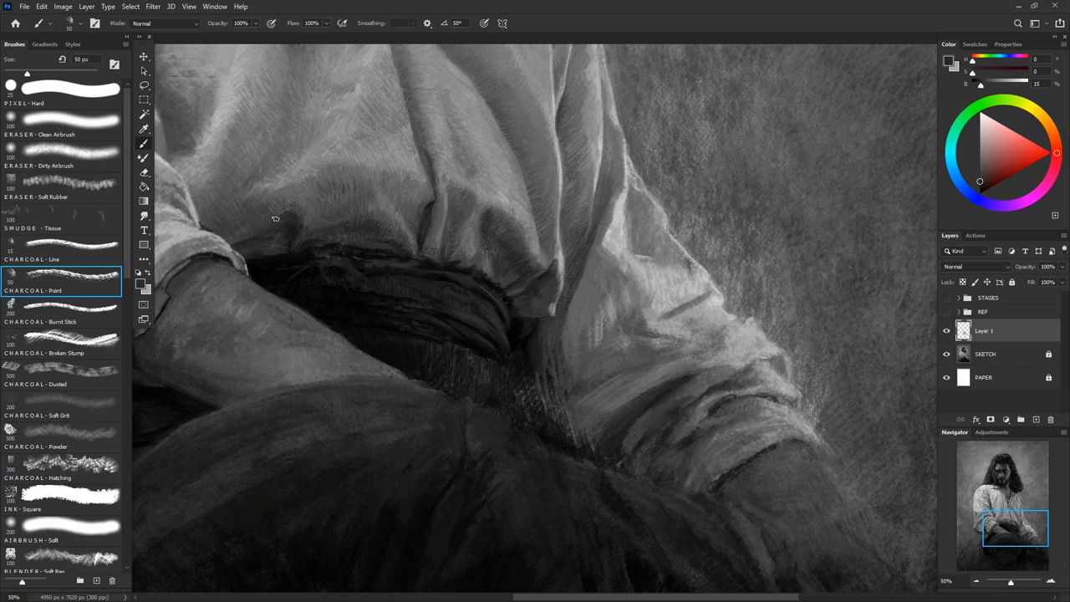
# Toggle to the thin Charcoal Line brush and back to Charcoal Point, sampling a dark waist tone
pyautogui.keyDown('alt'); pyautogui.click(352, 267); pyautogui.keyUp('alt')
pyautogui.press(',')
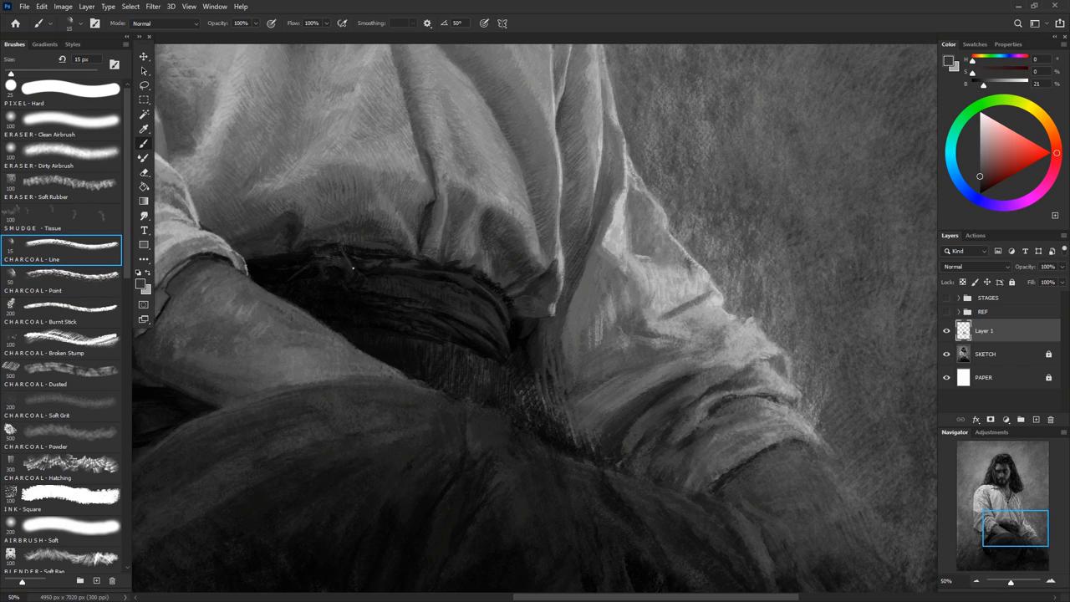
pyautogui.keyDown('alt'); pyautogui.click(322, 246); pyautogui.keyUp('alt')
pyautogui.press('.')
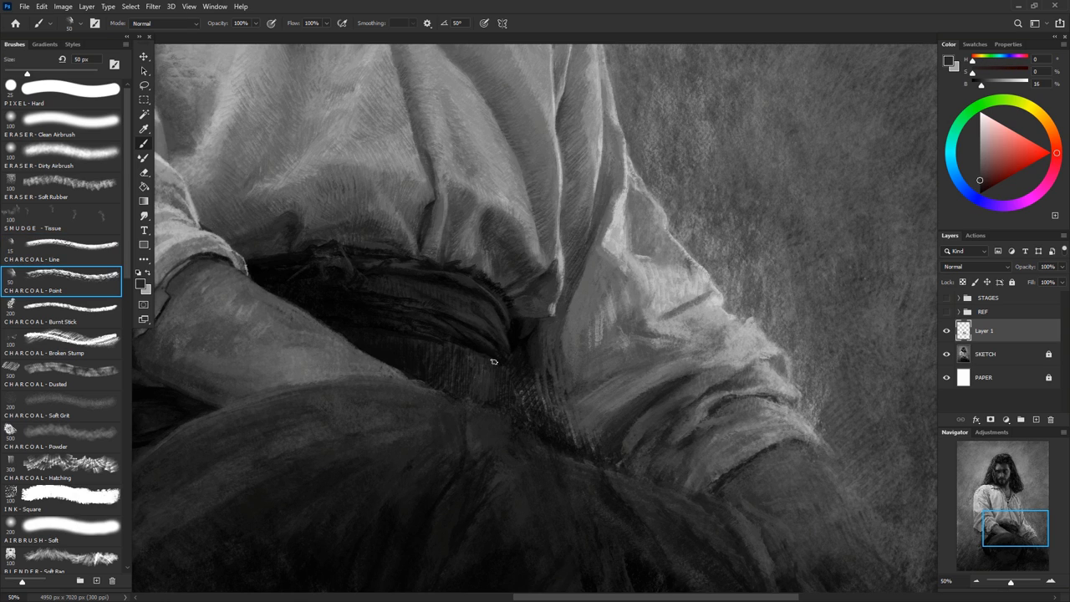
pyautogui.keyDown('alt'); pyautogui.click(444, 345); pyautogui.keyUp('alt')
# Pan to the sleeve and paint dark strokes over its fold
pyautogui.keyDown('alt'); pyautogui.click(466, 338); pyautogui.keyUp('alt')
pyautogui.moveTo(464, 314); pyautogui.dragTo(418, 226)
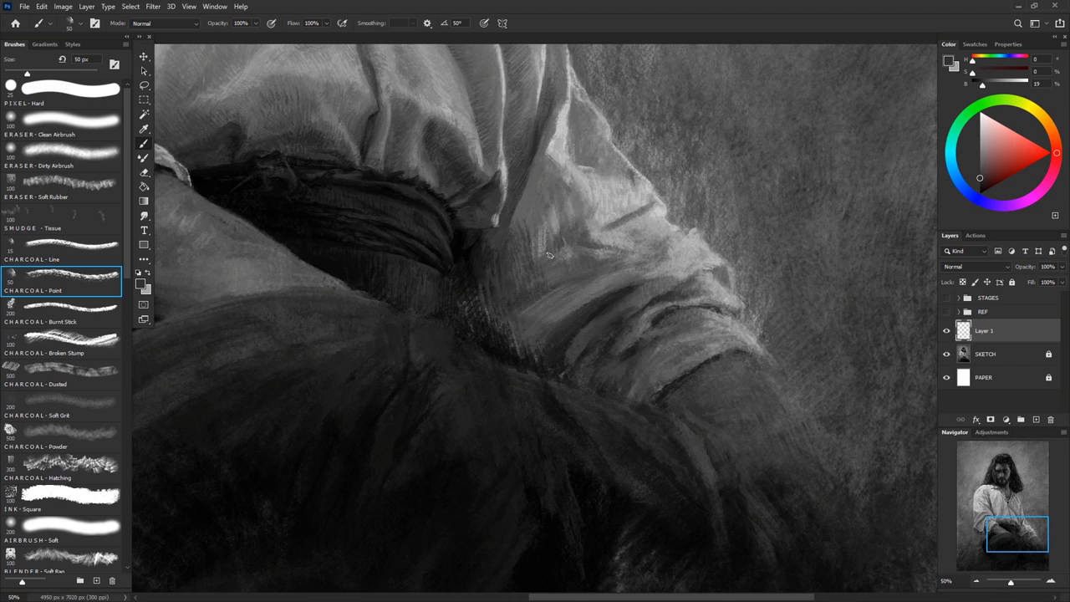
pyautogui.keyDown('alt'); pyautogui.click(556, 267); pyautogui.keyUp('alt')
pyautogui.moveTo(592, 266)
pyautogui.mouseDown()
pyautogui.moveTo(618, 289)
pyautogui.moveTo(526, 326)
pyautogui.moveTo(518, 355)
pyautogui.moveTo(606, 296)
pyautogui.mouseUp()
pyautogui.keyDown('alt'); pyautogui.click(614, 276); pyautogui.keyUp('alt')
pyautogui.moveTo(556, 251); pyautogui.dragTo(627, 285)
pyautogui.moveTo(595, 251); pyautogui.dragTo(618, 271)
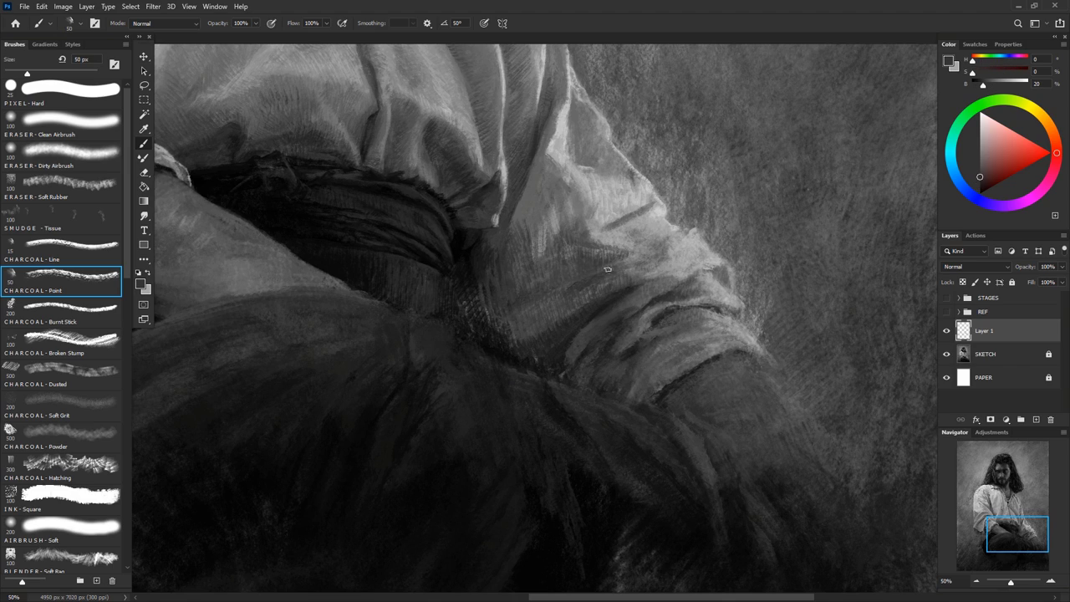
# Paint lighter and darker strokes along the upper sleeve fold
pyautogui.keyDown('alt'); pyautogui.click(602, 228); pyautogui.keyUp('alt')
pyautogui.moveTo(590, 231)
pyautogui.mouseDown()
pyautogui.moveTo(616, 219)
pyautogui.moveTo(576, 201)
pyautogui.moveTo(535, 243)
pyautogui.mouseUp()
pyautogui.keyDown('alt'); pyautogui.click(577, 197); pyautogui.keyUp('alt')
pyautogui.moveTo(535, 194)
pyautogui.mouseDown()
pyautogui.moveTo(495, 259)
pyautogui.moveTo(487, 318)
pyautogui.moveTo(535, 106)
pyautogui.moveTo(545, 113)
pyautogui.mouseUp()
pyautogui.keyDown('alt'); pyautogui.click(518, 232); pyautogui.keyUp('alt')
pyautogui.keyDown('alt'); pyautogui.click(516, 182); pyautogui.keyUp('alt')
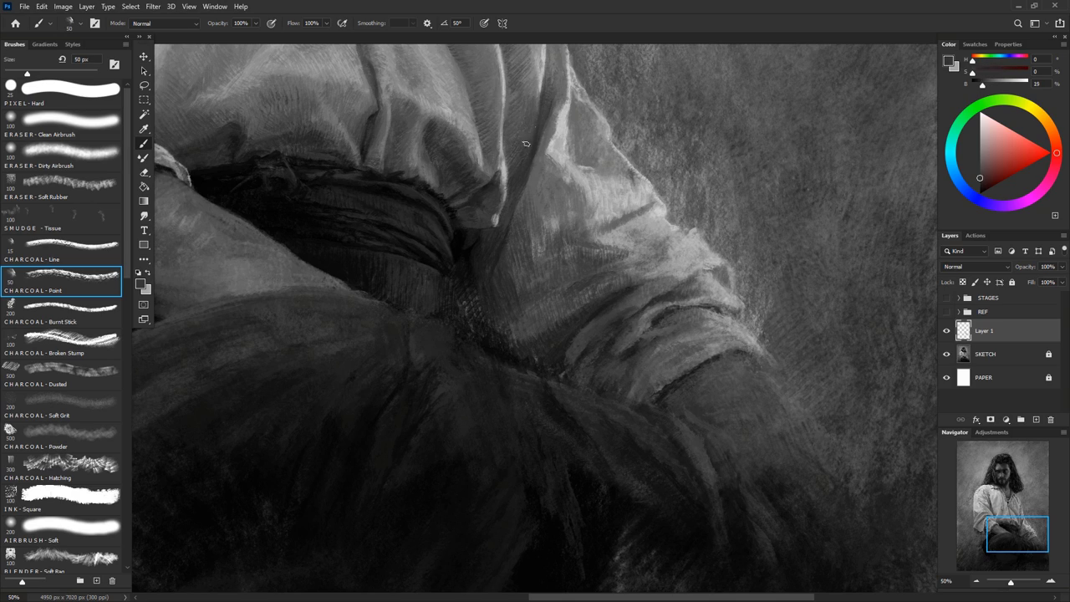
pyautogui.keyDown('alt'); pyautogui.click(527, 150); pyautogui.keyUp('alt')
pyautogui.moveTo(524, 163); pyautogui.dragTo(545, 201)
pyautogui.moveTo(535, 260)
pyautogui.mouseDown()
pyautogui.moveTo(559, 214)
pyautogui.moveTo(550, 241)
pyautogui.mouseUp()
# Add more strokes across the sleeve folds, reaching up to the shoulder fold
pyautogui.keyDown('alt'); pyautogui.click(637, 321); pyautogui.keyUp('alt')
pyautogui.moveTo(548, 224); pyautogui.dragTo(537, 255)
pyautogui.keyDown('alt'); pyautogui.click(526, 289); pyautogui.keyUp('alt')
pyautogui.moveTo(552, 297)
pyautogui.mouseDown()
pyautogui.moveTo(523, 334)
pyautogui.moveTo(624, 268)
pyautogui.mouseUp()
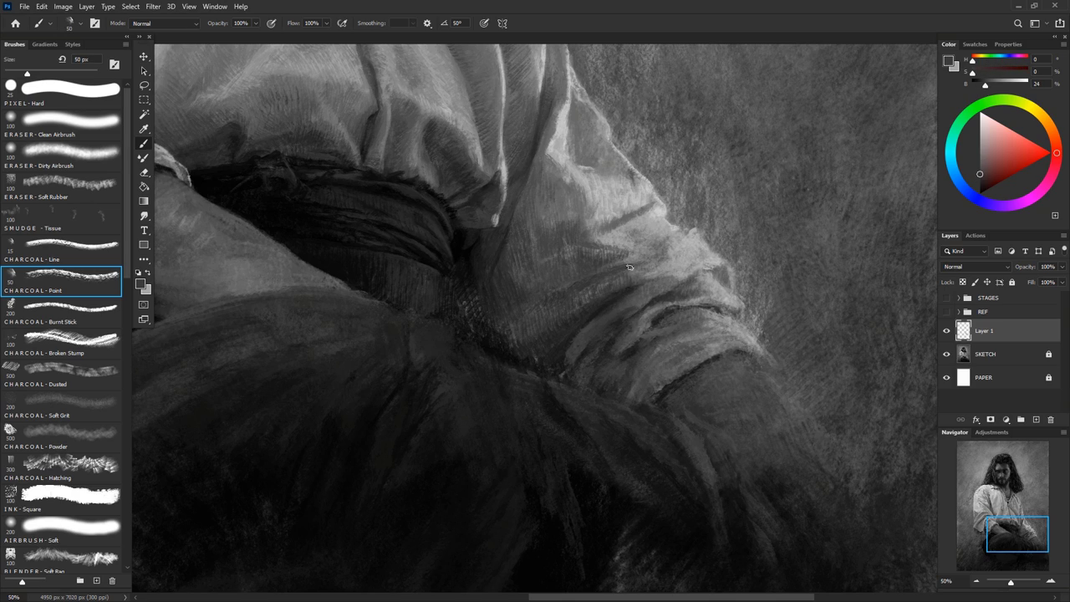
pyautogui.moveTo(524, 201); pyautogui.dragTo(515, 220)
pyautogui.keyDown('alt'); pyautogui.click(577, 167); pyautogui.keyUp('alt')
pyautogui.moveTo(576, 170); pyautogui.dragTo(552, 184)
pyautogui.moveTo(577, 119)
pyautogui.mouseDown()
pyautogui.moveTo(585, 157)
pyautogui.moveTo(623, 167)
pyautogui.mouseUp()
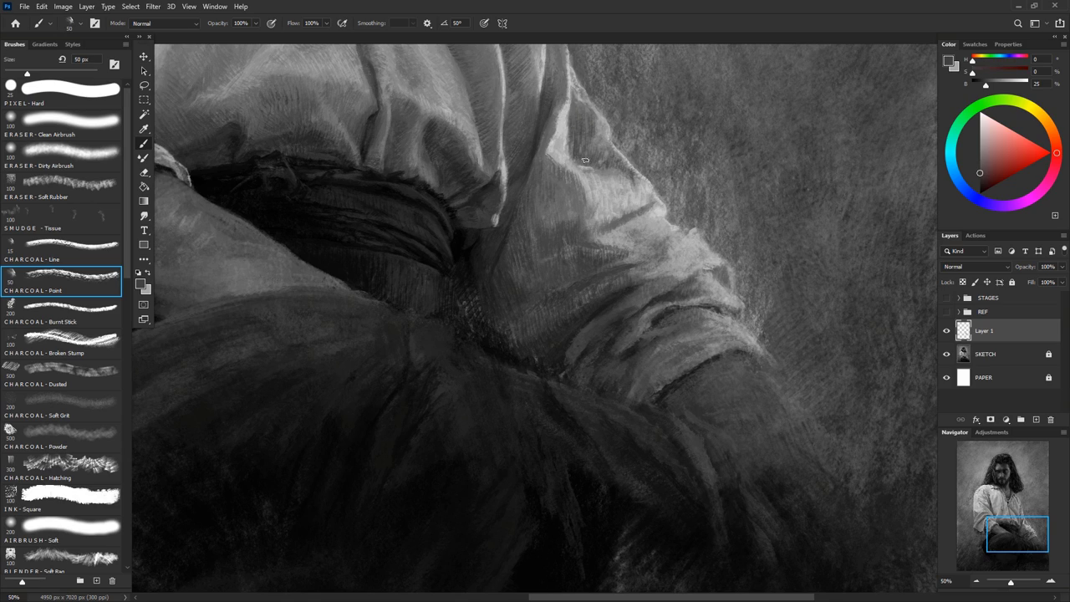
# Shade and darken the shoulder fold edge with sampled greys
pyautogui.keyDown('alt'); pyautogui.click(579, 98); pyautogui.keyUp('alt')
pyautogui.moveTo(560, 82)
pyautogui.mouseDown()
pyautogui.moveTo(554, 157)
pyautogui.moveTo(575, 215)
pyautogui.mouseUp()
pyautogui.keyDown('alt'); pyautogui.click(585, 170); pyautogui.keyUp('alt')
pyautogui.moveTo(619, 179); pyautogui.dragTo(615, 212)
pyautogui.moveTo(635, 179); pyautogui.dragTo(654, 193)
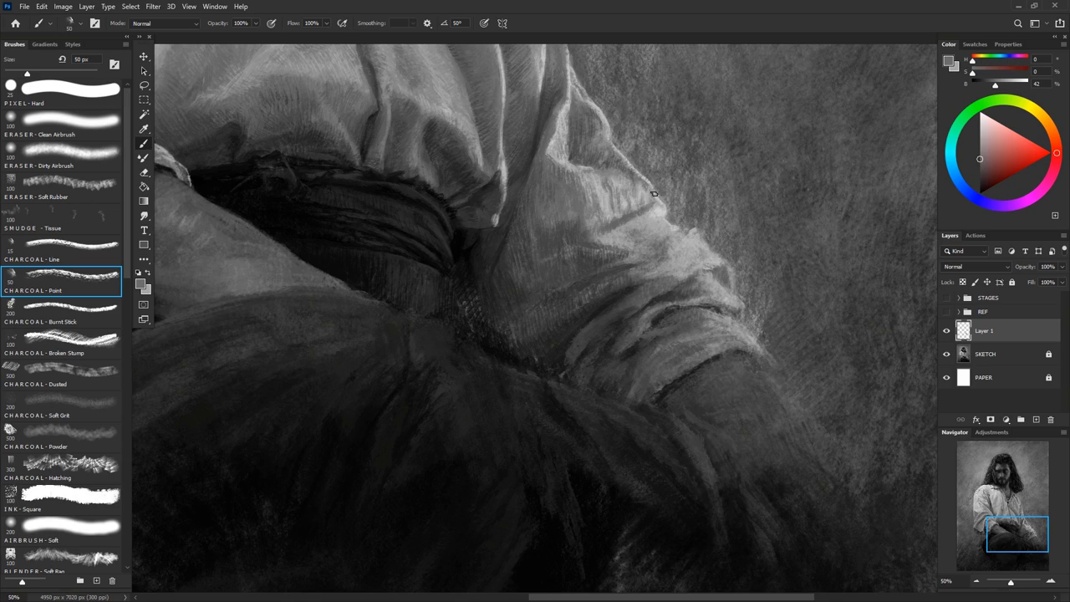
pyautogui.keyDown('alt'); pyautogui.click(608, 210); pyautogui.keyUp('alt')
pyautogui.keyDown('alt'); pyautogui.click(560, 212); pyautogui.keyUp('alt')
pyautogui.moveTo(620, 241)
pyautogui.mouseDown()
pyautogui.moveTo(649, 256)
pyautogui.moveTo(669, 234)
pyautogui.moveTo(690, 242)
pyautogui.moveTo(697, 269)
pyautogui.mouseUp()
# Paint near-black strokes along the lower sleeve folds
pyautogui.keyDown('alt'); pyautogui.click(615, 303); pyautogui.keyUp('alt')
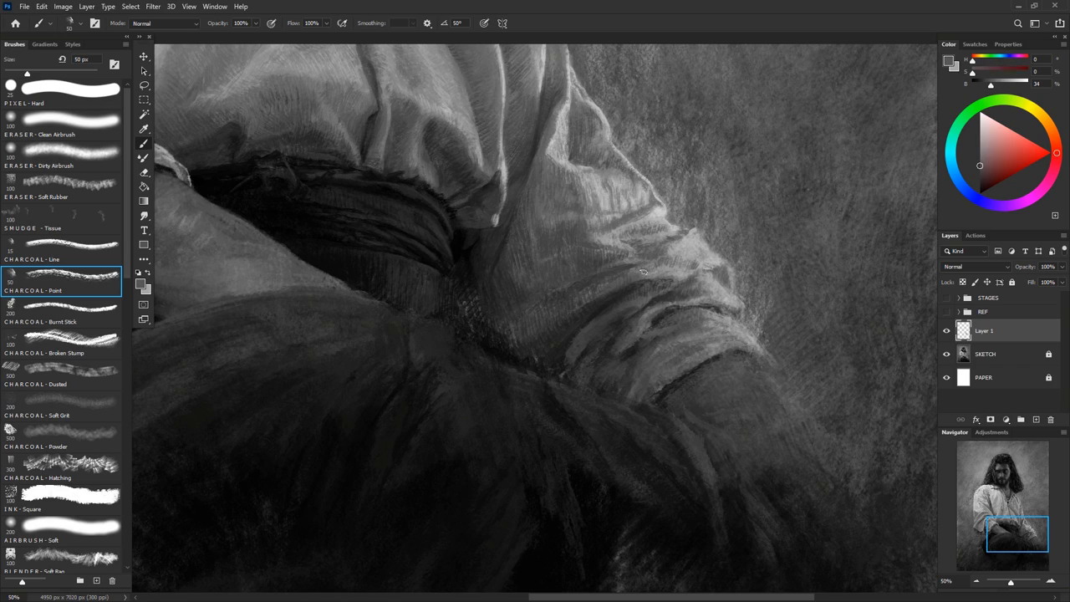
pyautogui.keyDown('alt'); pyautogui.click(622, 280); pyautogui.keyUp('alt')
pyautogui.moveTo(603, 305)
pyautogui.mouseDown()
pyautogui.moveTo(576, 338)
pyautogui.moveTo(577, 380)
pyautogui.mouseUp()
pyautogui.moveTo(714, 309); pyautogui.dragTo(605, 372)
pyautogui.moveTo(719, 271); pyautogui.dragTo(656, 300)
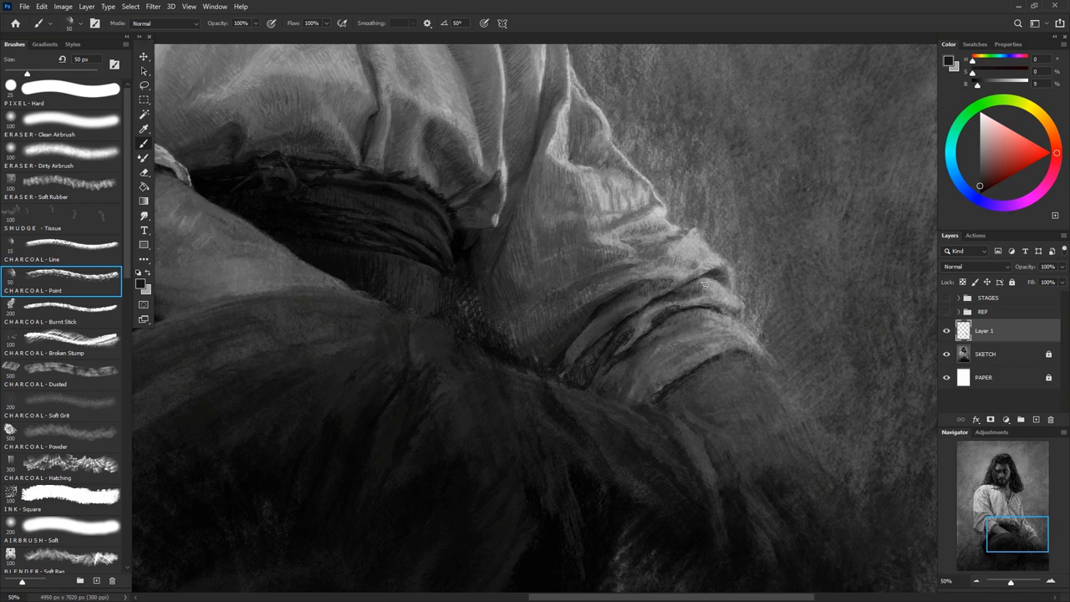
pyautogui.keyDown('alt'); pyautogui.click(580, 342); pyautogui.keyUp('alt')
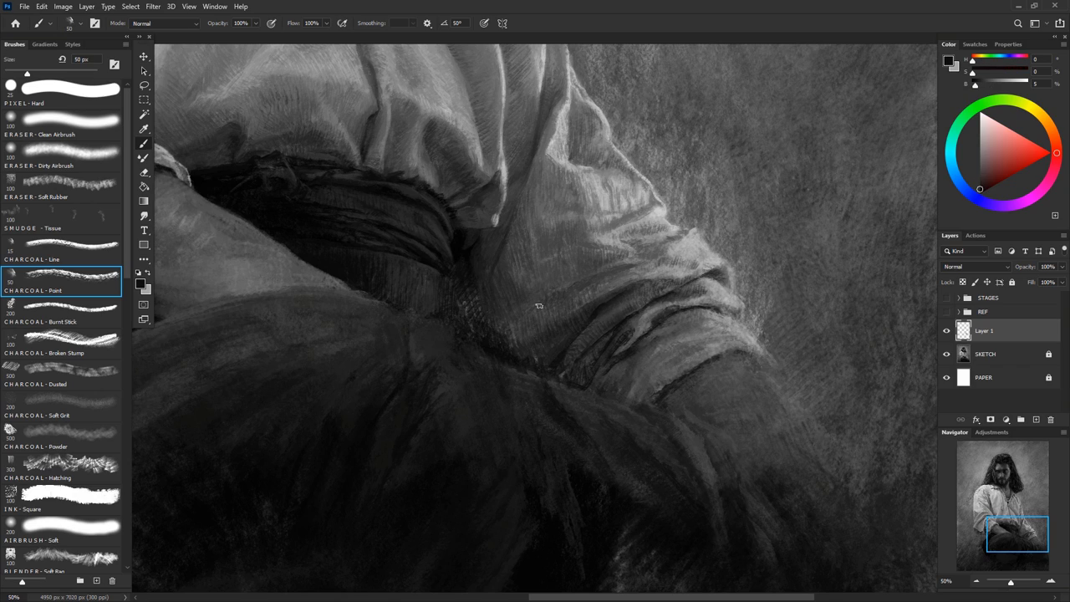
pyautogui.moveTo(604, 361)
pyautogui.mouseDown()
pyautogui.moveTo(645, 403)
pyautogui.moveTo(731, 347)
pyautogui.moveTo(681, 331)
pyautogui.mouseUp()
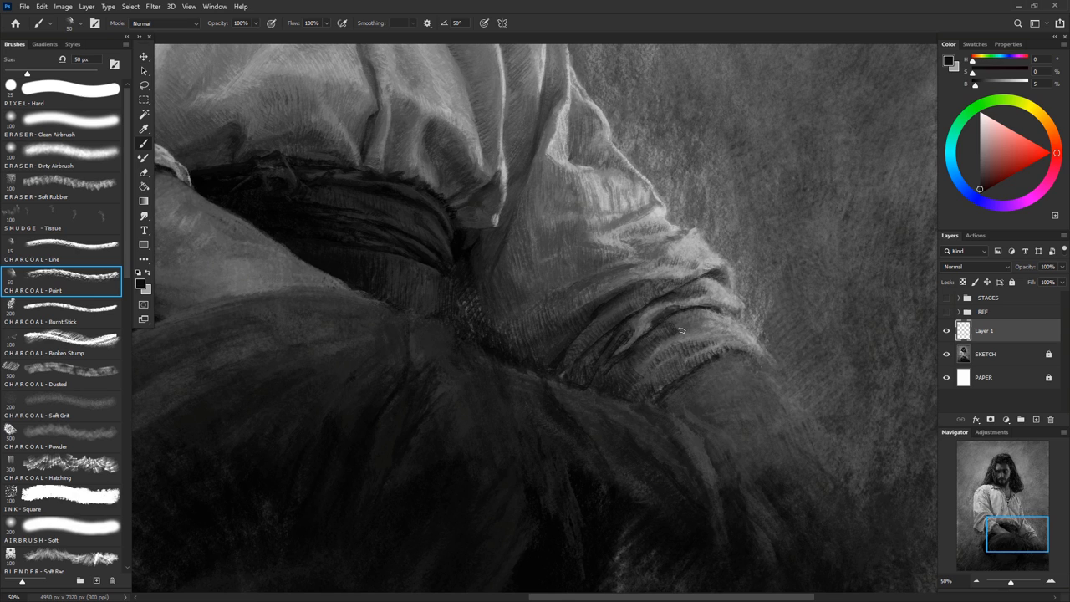
# Hatch dark strokes across the sleeve cuff and darken the fold above it
pyautogui.keyDown('alt'); pyautogui.click(702, 353); pyautogui.keyUp('alt')
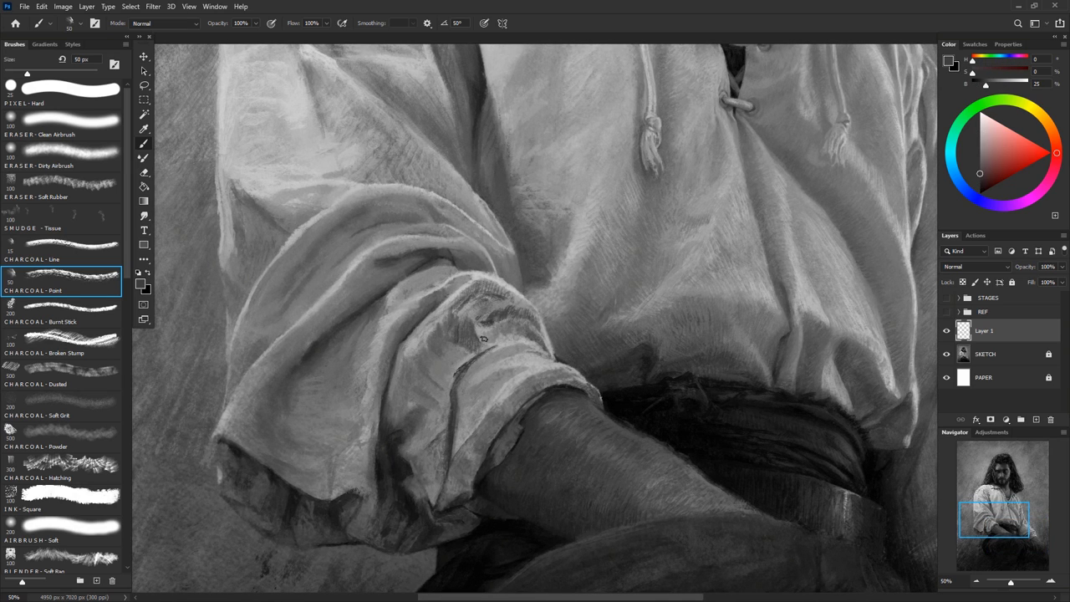
pyautogui.moveTo(482, 338)
pyautogui.mouseDown()
pyautogui.moveTo(472, 367)
pyautogui.moveTo(485, 414)
pyautogui.moveTo(510, 393)
pyautogui.moveTo(476, 438)
pyautogui.moveTo(505, 451)
pyautogui.moveTo(514, 438)
pyautogui.mouseUp()
pyautogui.moveTo(464, 409); pyautogui.dragTo(528, 357)
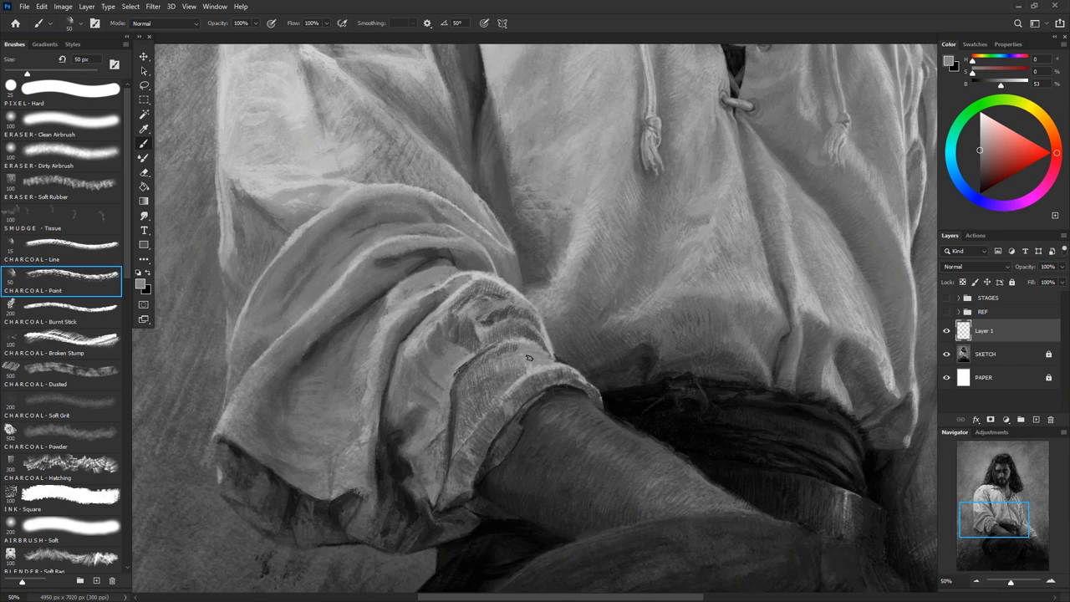
pyautogui.keyDown('alt'); pyautogui.click(548, 345); pyautogui.keyUp('alt')
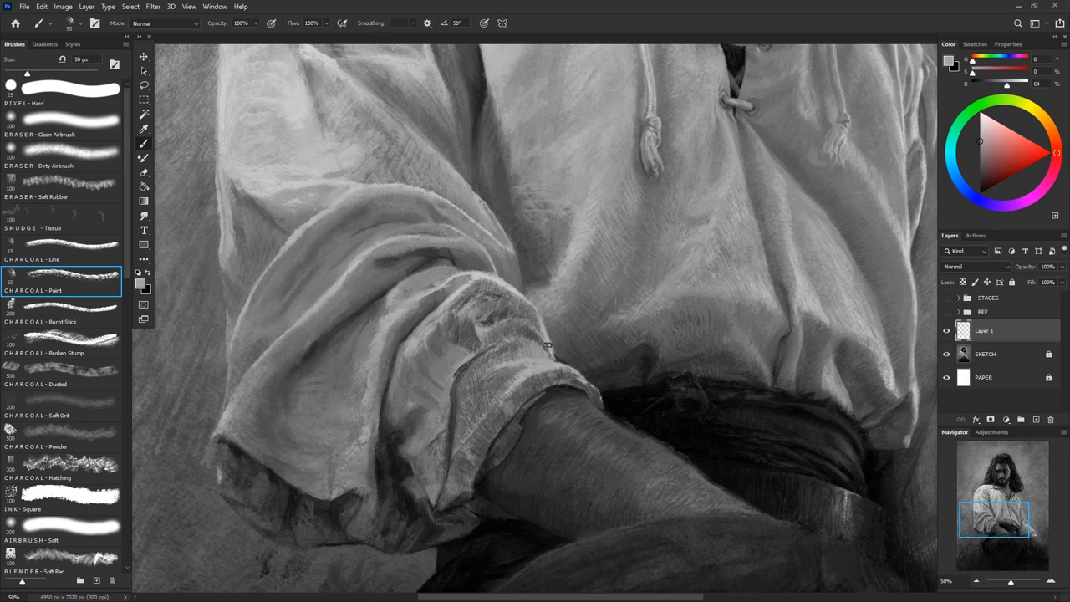
pyautogui.moveTo(543, 301)
pyautogui.mouseDown()
pyautogui.moveTo(520, 257)
pyautogui.moveTo(547, 209)
pyautogui.moveTo(543, 276)
pyautogui.mouseUp()
pyautogui.keyDown('alt'); pyautogui.click(523, 239); pyautogui.keyUp('alt')
pyautogui.moveTo(505, 226)
pyautogui.mouseDown()
pyautogui.moveTo(478, 155)
pyautogui.moveTo(493, 121)
pyautogui.moveTo(485, 234)
pyautogui.moveTo(417, 196)
pyautogui.moveTo(362, 211)
pyautogui.moveTo(250, 307)
pyautogui.moveTo(239, 339)
pyautogui.moveTo(354, 249)
pyautogui.moveTo(485, 265)
pyautogui.mouseUp()
pyautogui.keyDown('alt'); pyautogui.click(507, 150); pyautogui.keyUp('alt')
# Paint dark strokes along the upper and lower sleeve fold edges
pyautogui.keyDown('alt'); pyautogui.click(288, 251); pyautogui.keyUp('alt')
pyautogui.moveTo(425, 241)
pyautogui.mouseDown()
pyautogui.moveTo(358, 275)
pyautogui.moveTo(322, 327)
pyautogui.moveTo(242, 376)
pyautogui.mouseUp()
pyautogui.moveTo(293, 318); pyautogui.dragTo(255, 347)
pyautogui.moveTo(343, 243); pyautogui.dragTo(288, 288)
pyautogui.moveTo(347, 263); pyautogui.dragTo(322, 301)
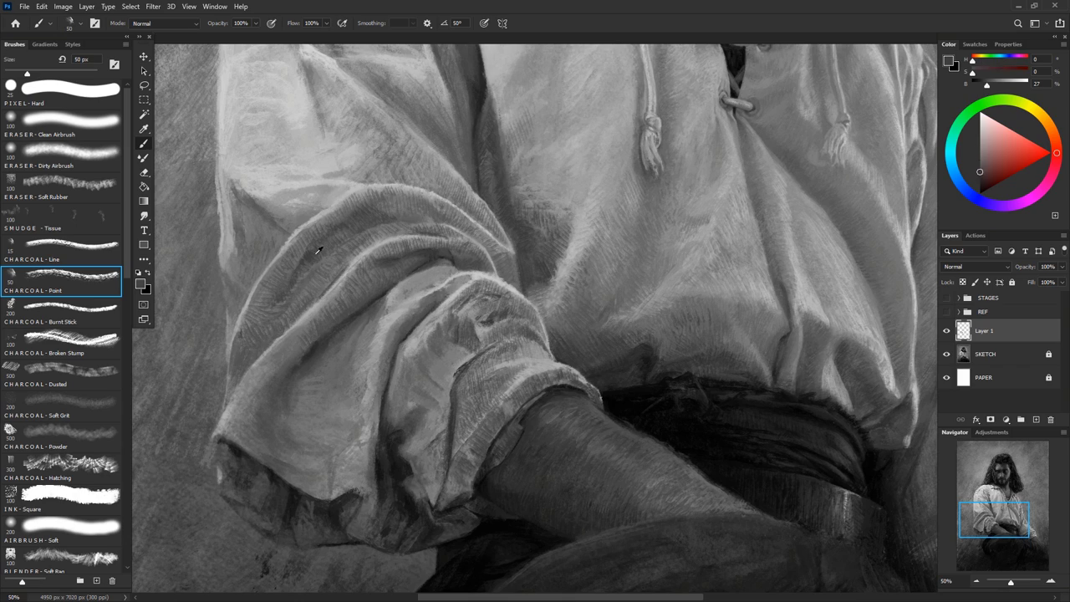
# Lighten the sleeve's left and upper edges with light grey strokes
pyautogui.keyDown('alt'); pyautogui.click(330, 280); pyautogui.keyUp('alt')
pyautogui.moveTo(243, 313)
pyautogui.mouseDown()
pyautogui.moveTo(227, 372)
pyautogui.moveTo(226, 334)
pyautogui.mouseUp()
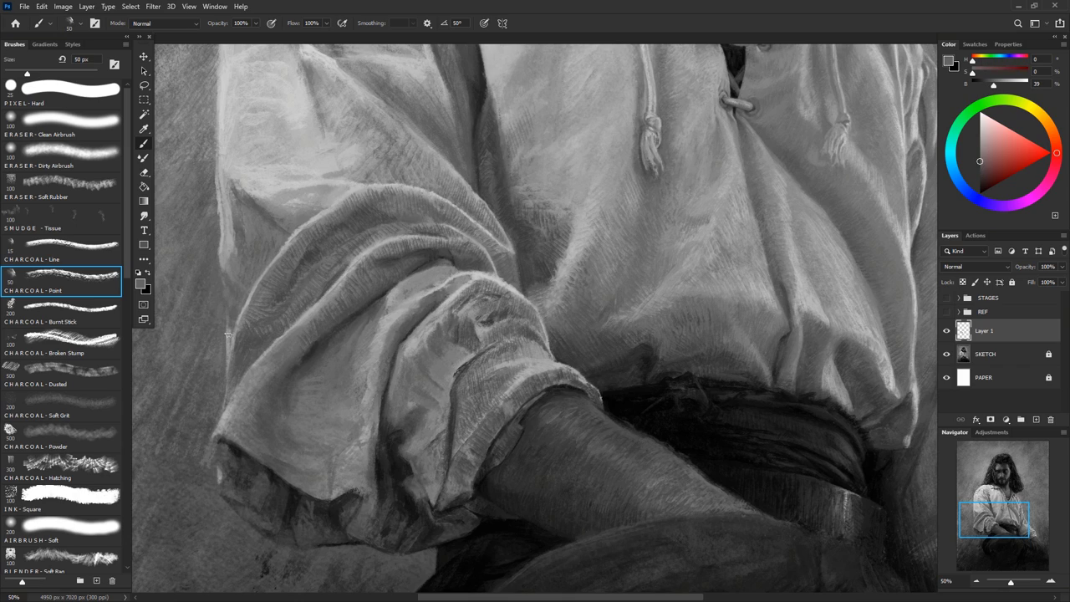
pyautogui.keyDown('alt'); pyautogui.click(247, 291); pyautogui.keyUp('alt')
pyautogui.moveTo(251, 284)
pyautogui.mouseDown()
pyautogui.moveTo(245, 251)
pyautogui.moveTo(339, 188)
pyautogui.mouseUp()
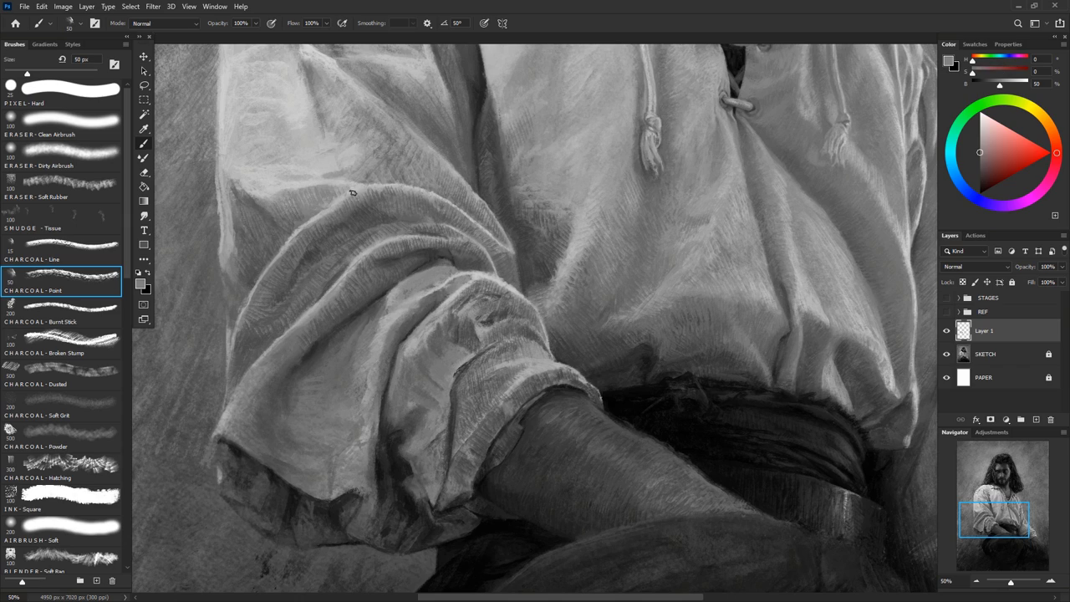
# Darken the lower-left cuff and paint dark strokes up the sleeve fold
pyautogui.keyDown('alt'); pyautogui.click(296, 334); pyautogui.keyUp('alt')
pyautogui.moveTo(276, 360); pyautogui.dragTo(219, 439)
pyautogui.keyDown('alt'); pyautogui.click(267, 443); pyautogui.keyUp('alt')
pyautogui.moveTo(281, 400); pyautogui.dragTo(273, 448)
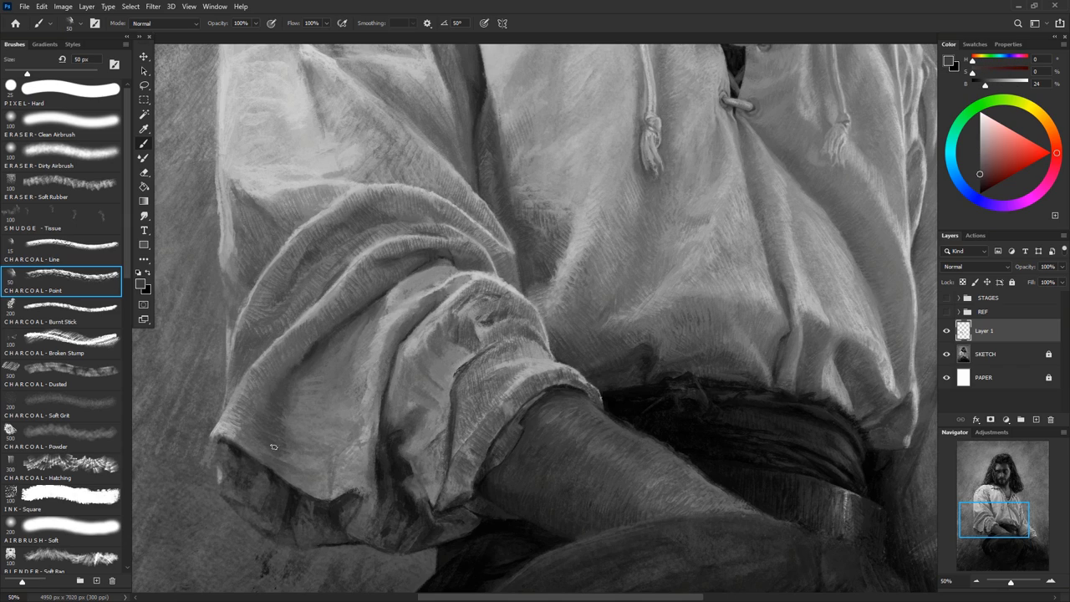
pyautogui.moveTo(296, 351)
pyautogui.mouseDown()
pyautogui.moveTo(266, 400)
pyautogui.moveTo(347, 413)
pyautogui.mouseUp()
pyautogui.moveTo(293, 443)
pyautogui.mouseDown()
pyautogui.moveTo(331, 464)
pyautogui.moveTo(334, 497)
pyautogui.moveTo(374, 493)
pyautogui.mouseUp()
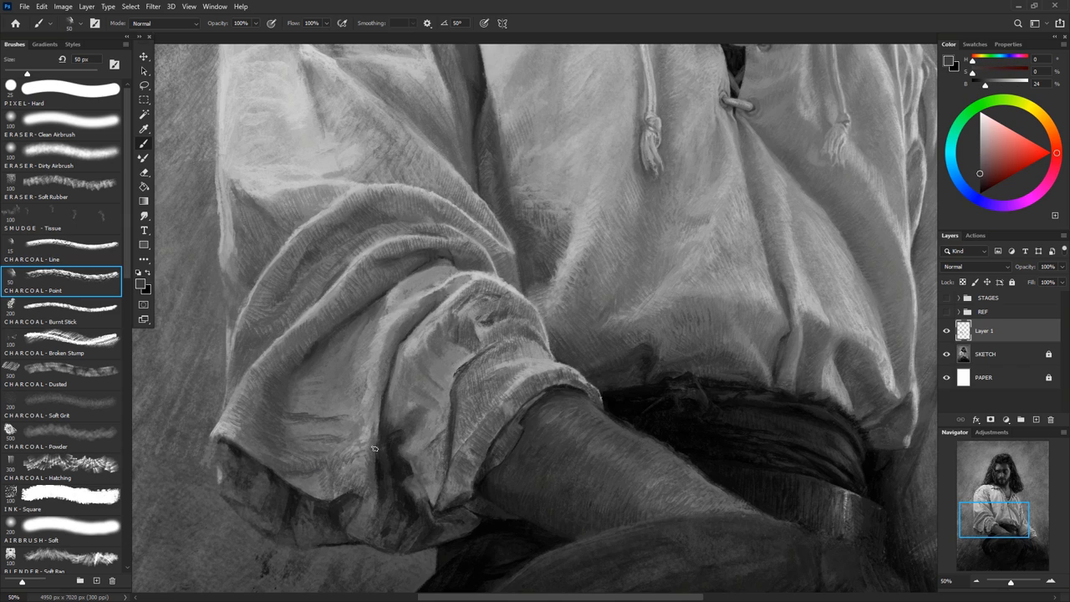
pyautogui.moveTo(373, 448)
pyautogui.mouseDown()
pyautogui.moveTo(334, 380)
pyautogui.moveTo(335, 326)
pyautogui.mouseUp()
pyautogui.keyDown('alt'); pyautogui.click(367, 334); pyautogui.keyUp('alt')
pyautogui.moveTo(393, 296)
pyautogui.mouseDown()
pyautogui.moveTo(451, 271)
pyautogui.moveTo(385, 316)
pyautogui.moveTo(338, 327)
pyautogui.moveTo(292, 382)
pyautogui.mouseUp()
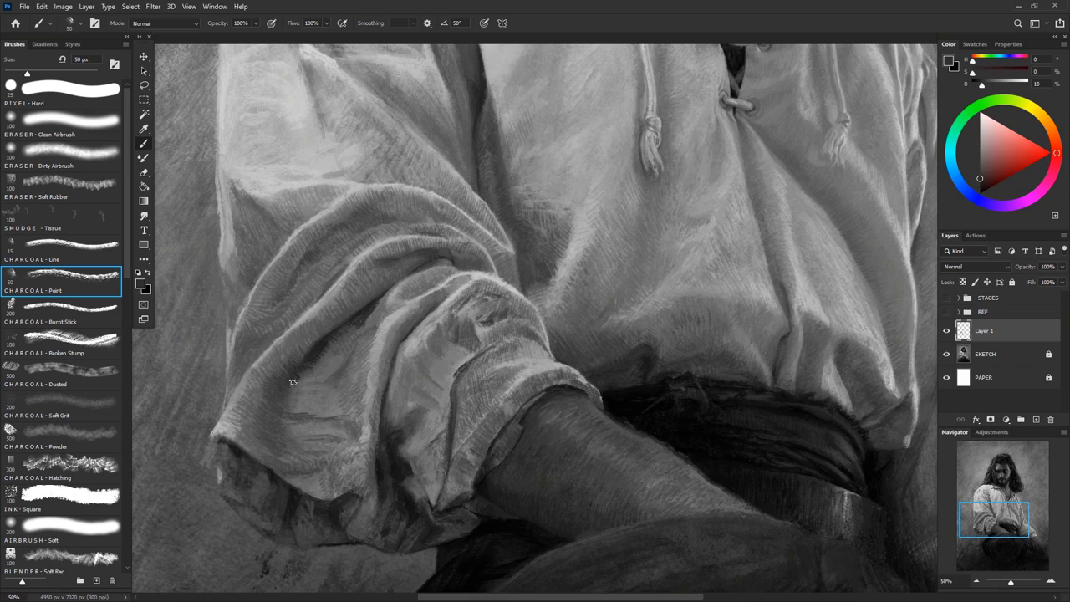
# Add dark strokes over the lower cuff and a light stroke along its bottom edge
pyautogui.keyDown('alt'); pyautogui.click(270, 396); pyautogui.keyUp('alt')
pyautogui.moveTo(284, 435); pyautogui.dragTo(315, 459)
pyautogui.moveTo(343, 396); pyautogui.dragTo(294, 435)
pyautogui.moveTo(338, 359); pyautogui.dragTo(317, 383)
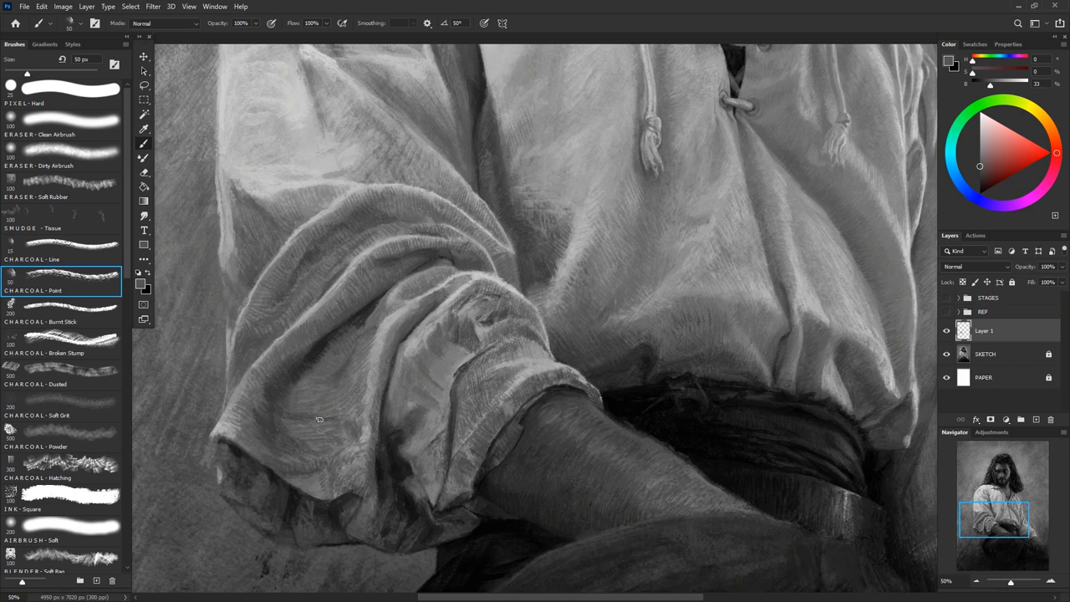
pyautogui.moveTo(288, 476); pyautogui.dragTo(326, 500)
pyautogui.keyDown('alt'); pyautogui.click(267, 445); pyautogui.keyUp('alt')
pyautogui.moveTo(219, 428)
pyautogui.mouseDown()
pyautogui.moveTo(251, 455)
pyautogui.moveTo(234, 489)
pyautogui.moveTo(288, 517)
pyautogui.moveTo(212, 446)
pyautogui.mouseUp()
pyautogui.keyDown('alt'); pyautogui.click(251, 502); pyautogui.keyUp('alt')
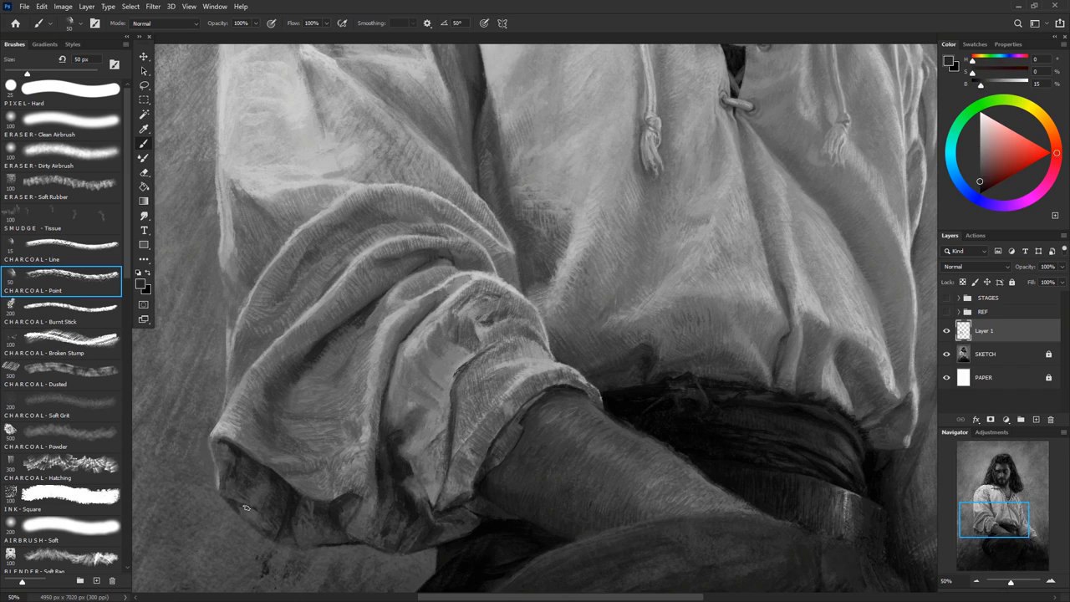
pyautogui.moveTo(246, 507)
pyautogui.mouseDown()
pyautogui.moveTo(301, 545)
pyautogui.moveTo(373, 522)
pyautogui.mouseUp()
# Darken the cuff's fold edge and lower fold with near-black strokes
pyautogui.keyDown('alt'); pyautogui.click(351, 523); pyautogui.keyUp('alt')
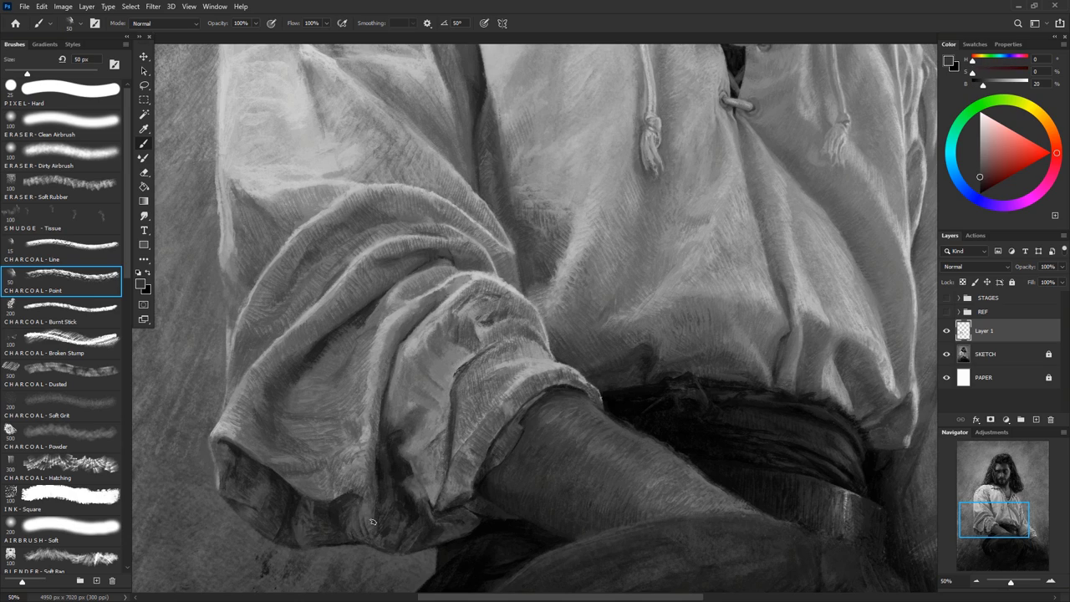
pyautogui.keyDown('alt'); pyautogui.click(394, 501); pyautogui.keyUp('alt')
pyautogui.moveTo(390, 443)
pyautogui.mouseDown()
pyautogui.moveTo(418, 413)
pyautogui.moveTo(414, 382)
pyautogui.moveTo(460, 349)
pyautogui.moveTo(466, 359)
pyautogui.moveTo(427, 437)
pyautogui.moveTo(435, 480)
pyautogui.moveTo(414, 500)
pyautogui.mouseUp()
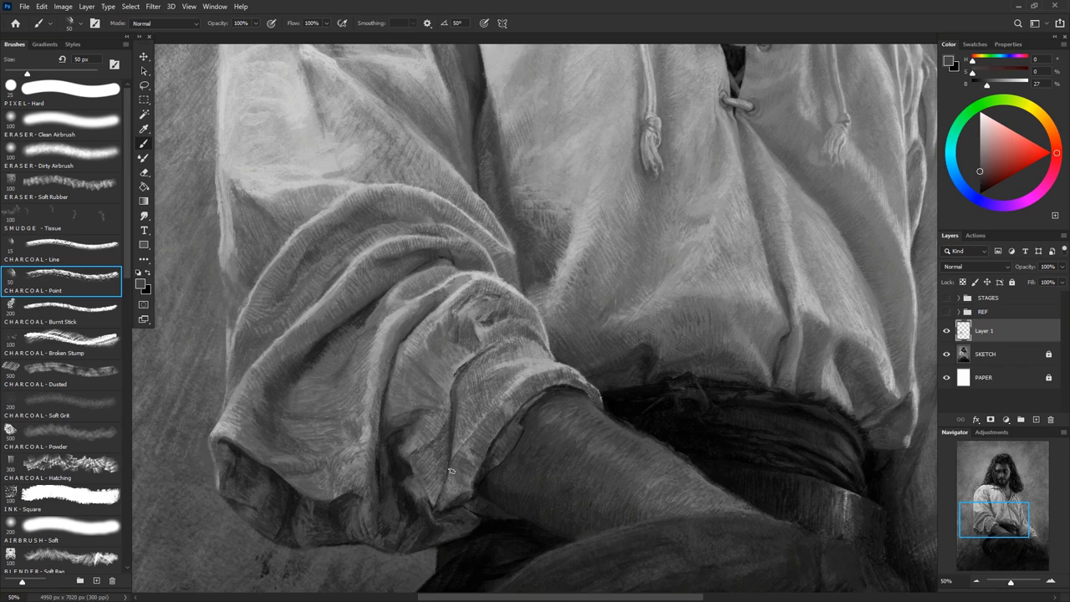
pyautogui.keyDown('alt'); pyautogui.click(451, 468); pyautogui.keyUp('alt')
pyautogui.moveTo(467, 452)
pyautogui.mouseDown()
pyautogui.moveTo(461, 485)
pyautogui.moveTo(388, 525)
pyautogui.moveTo(442, 512)
pyautogui.mouseUp()
pyautogui.keyDown('alt'); pyautogui.click(409, 482); pyautogui.keyUp('alt')
pyautogui.moveTo(465, 493); pyautogui.dragTo(489, 462)
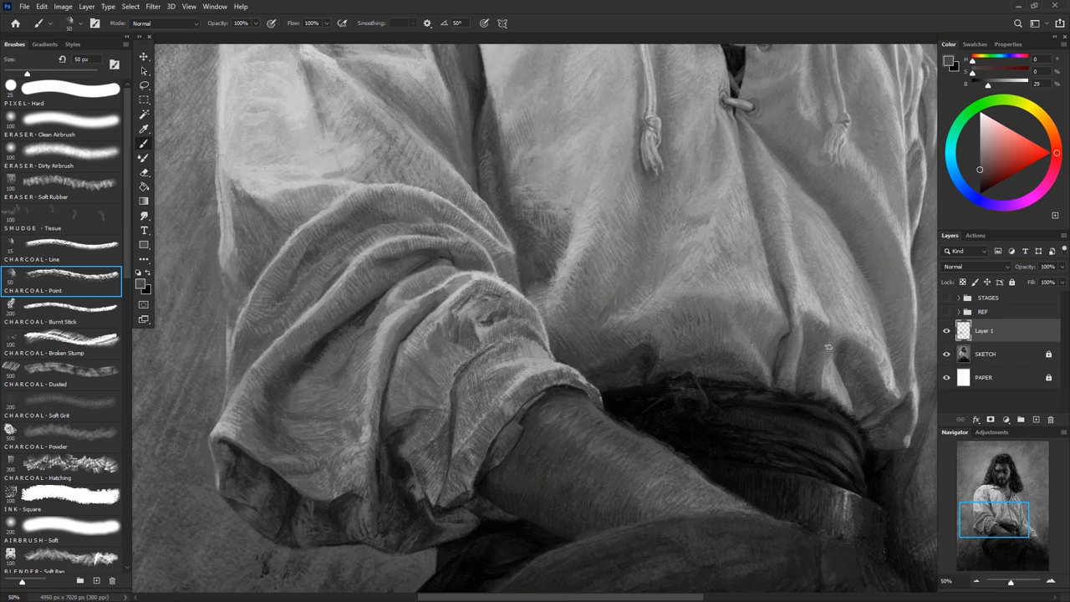
# Draw dark lines along the sleeve crease with the finer CHARCOAL - Line brush
pyautogui.keyDown('alt'); pyautogui.click(519, 296); pyautogui.keyUp('alt')
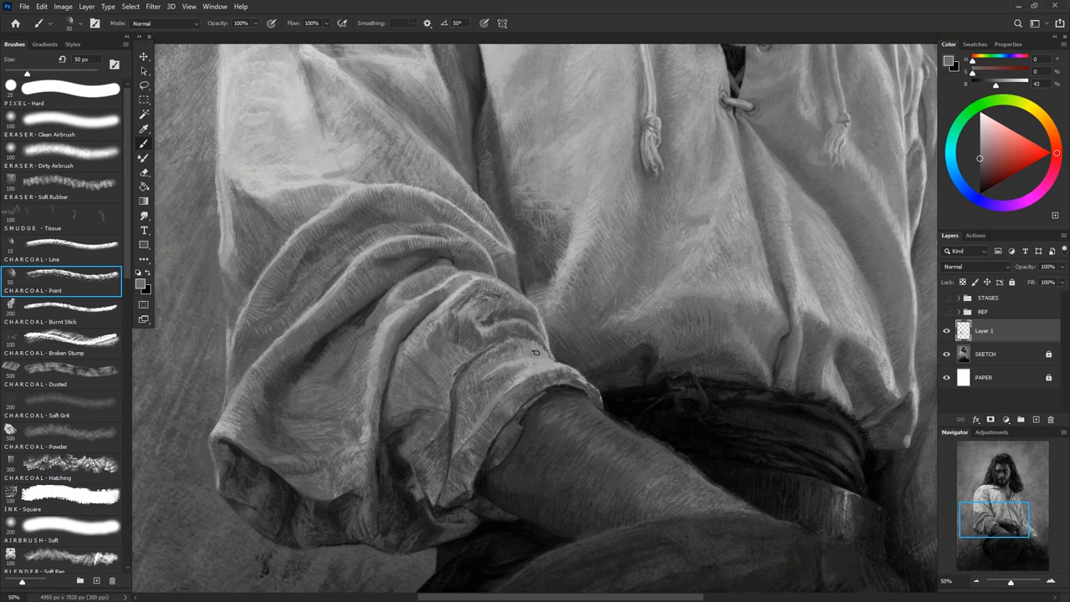
pyautogui.keyDown('alt'); pyautogui.click(549, 346); pyautogui.keyUp('alt')
pyautogui.moveTo(438, 321); pyautogui.dragTo(423, 347)
pyautogui.moveTo(443, 395)
pyautogui.mouseDown()
pyautogui.moveTo(442, 414)
pyautogui.moveTo(416, 435)
pyautogui.mouseUp()
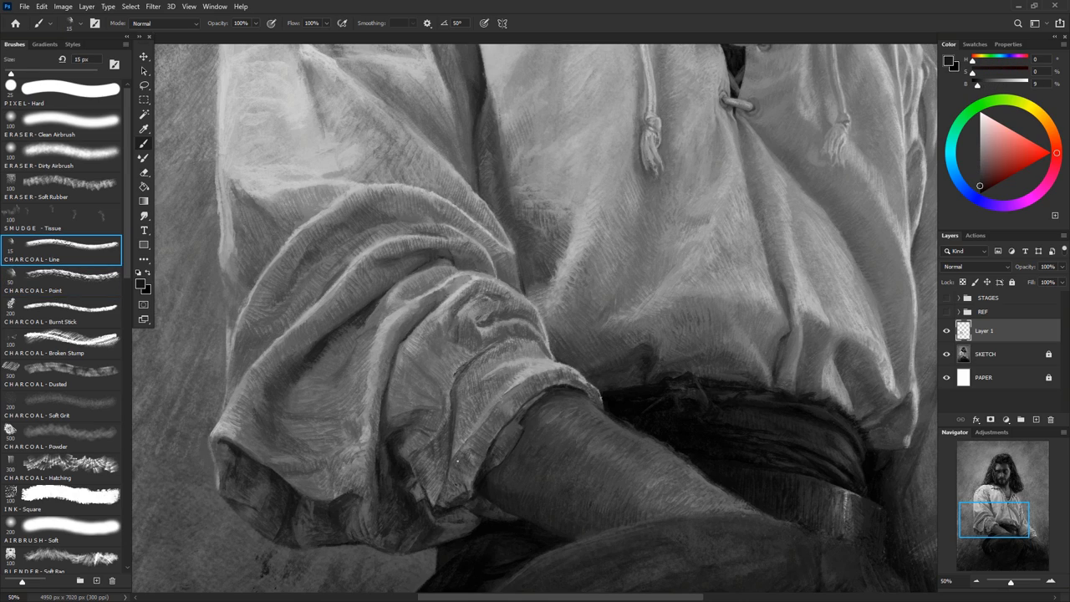
# Stroke light grey highlights along the cuff edge, then resample greys from the sleeve
pyautogui.keyDown('alt'); pyautogui.click(525, 399); pyautogui.keyUp('alt')
pyautogui.moveTo(565, 380); pyautogui.dragTo(594, 395)
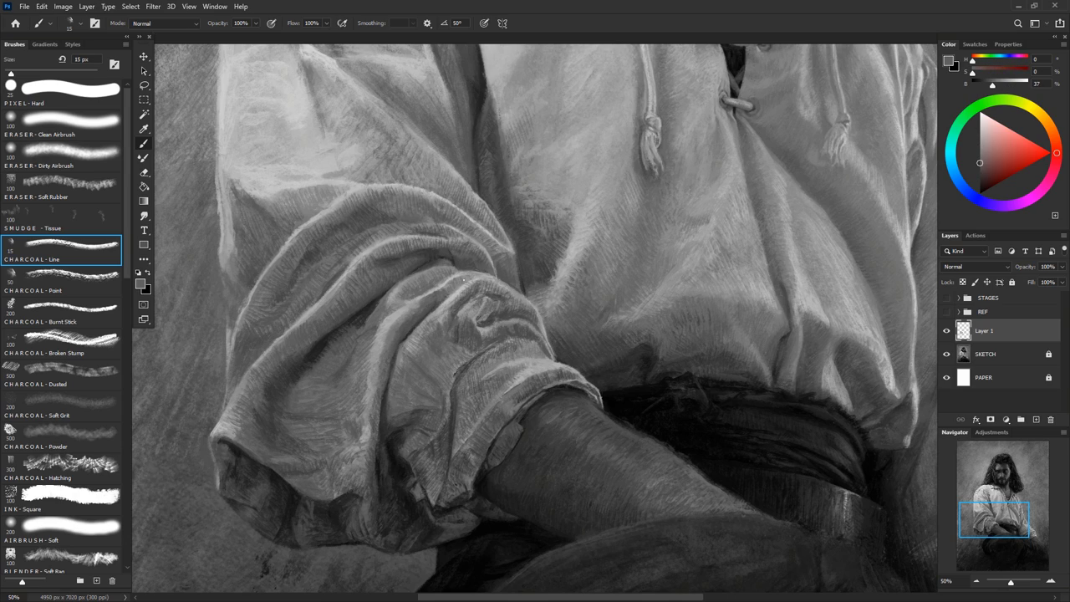
pyautogui.keyDown('alt'); pyautogui.click(359, 326); pyautogui.keyUp('alt')
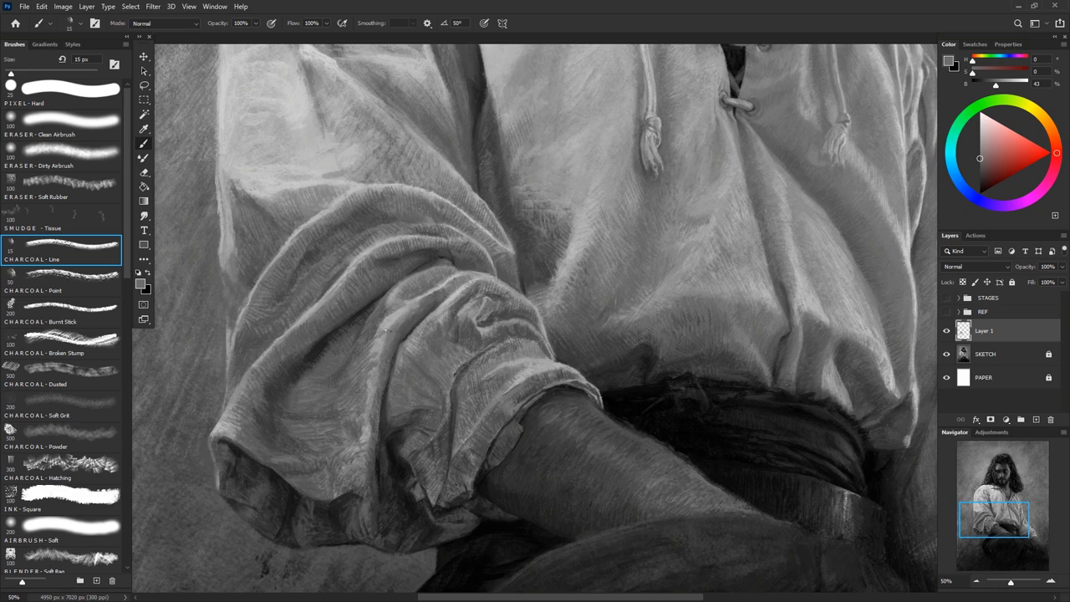
pyautogui.keyDown('alt'); pyautogui.click(295, 320); pyautogui.keyUp('alt')
pyautogui.moveTo(295, 321); pyautogui.dragTo(377, 205)
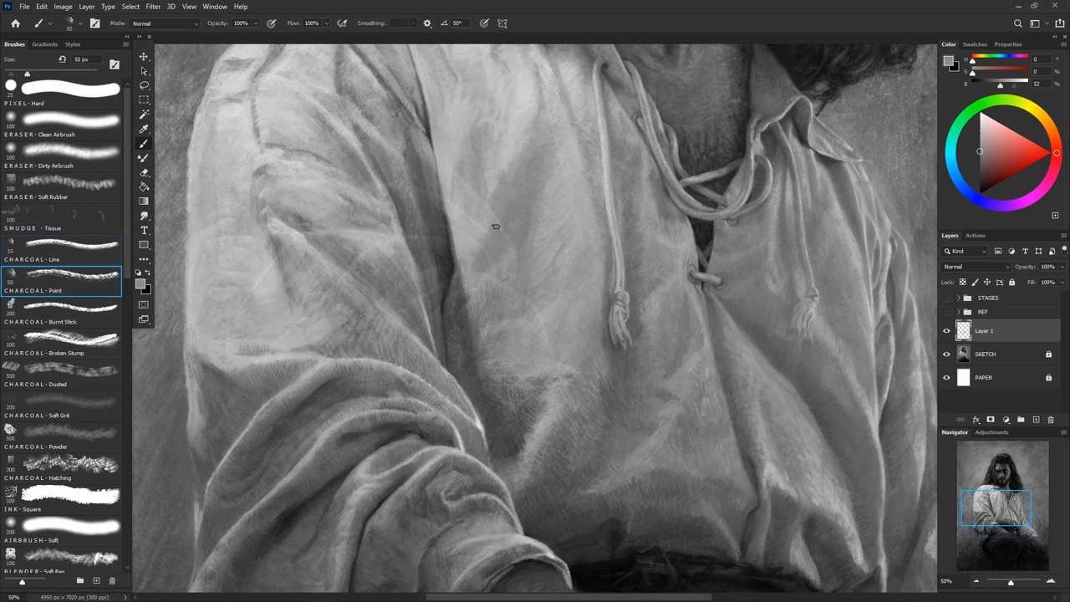
# Lay soft mid-grey charcoal strokes on the shirt and darken the sleeve fold and upper sleeve
pyautogui.keyDown('alt'); pyautogui.click(552, 289); pyautogui.keyUp('alt')
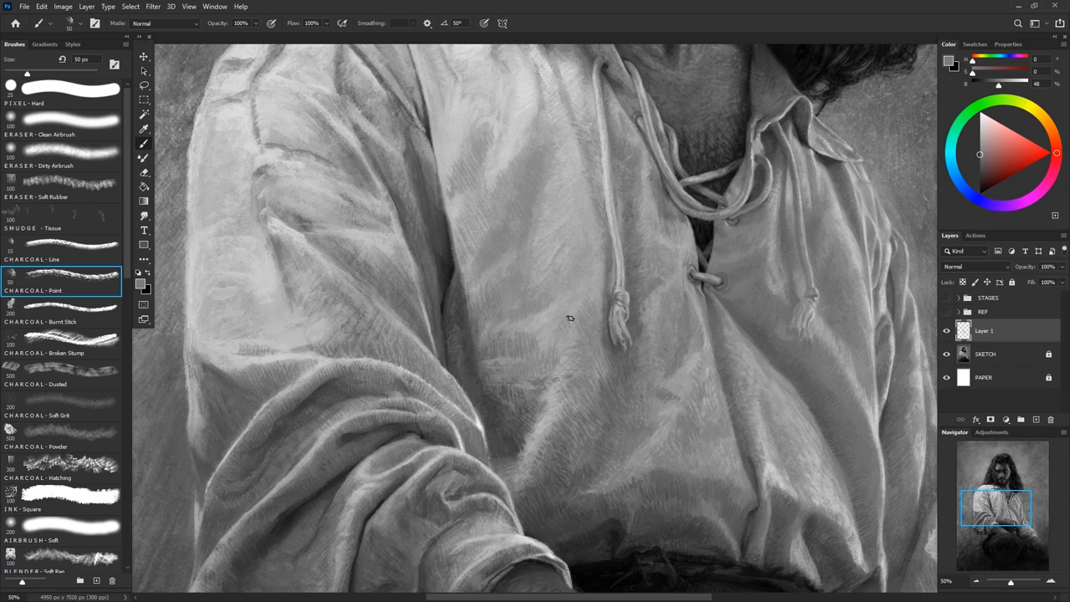
pyautogui.moveTo(510, 347); pyautogui.dragTo(538, 329)
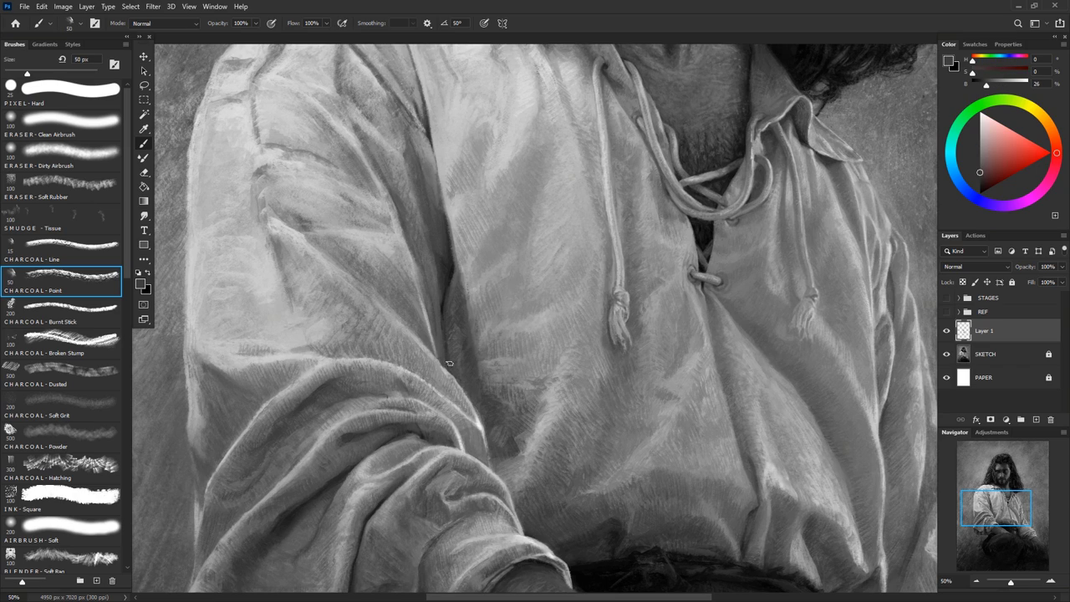
pyautogui.keyDown('alt'); pyautogui.click(439, 247); pyautogui.keyUp('alt')
pyautogui.moveTo(418, 307); pyautogui.dragTo(411, 239)
pyautogui.keyDown('alt'); pyautogui.click(410, 239); pyautogui.keyUp('alt')
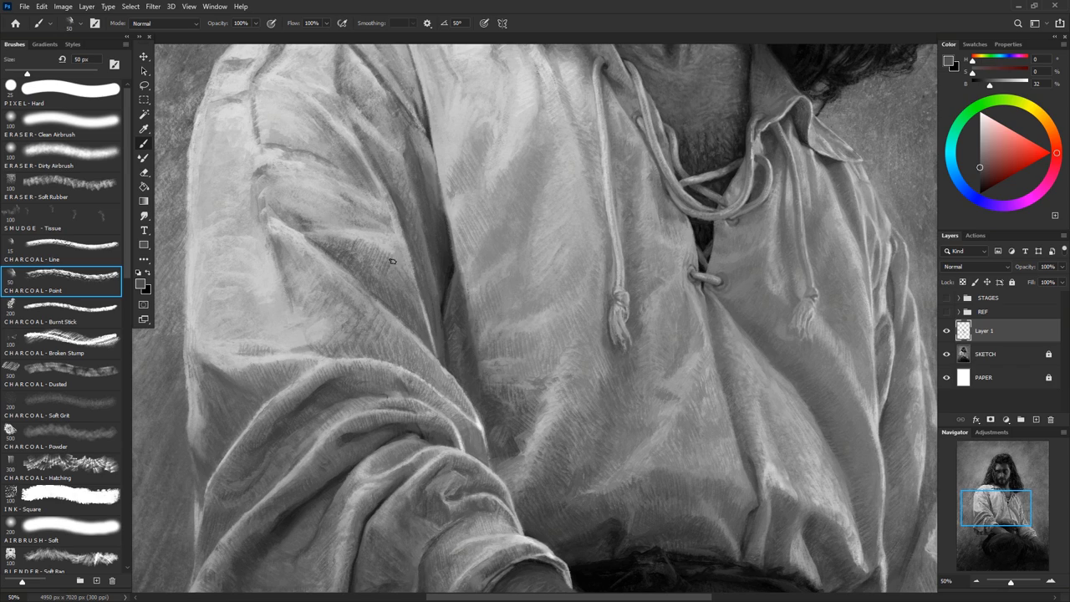
pyautogui.moveTo(393, 317); pyautogui.dragTo(378, 198)
pyautogui.keyDown('alt'); pyautogui.click(378, 198); pyautogui.keyUp('alt')
pyautogui.moveTo(259, 84)
pyautogui.mouseDown()
pyautogui.moveTo(309, 305)
pyautogui.moveTo(359, 344)
pyautogui.moveTo(272, 343)
pyautogui.moveTo(209, 301)
pyautogui.mouseUp()
# Hatch the lower left sleeve and extend dark strokes down its outer edge
pyautogui.keyDown('alt'); pyautogui.click(296, 343); pyautogui.keyUp('alt')
pyautogui.keyDown('alt'); pyautogui.click(201, 301); pyautogui.keyUp('alt')
pyautogui.moveTo(239, 213)
pyautogui.mouseDown()
pyautogui.moveTo(263, 285)
pyautogui.moveTo(256, 167)
pyautogui.mouseUp()
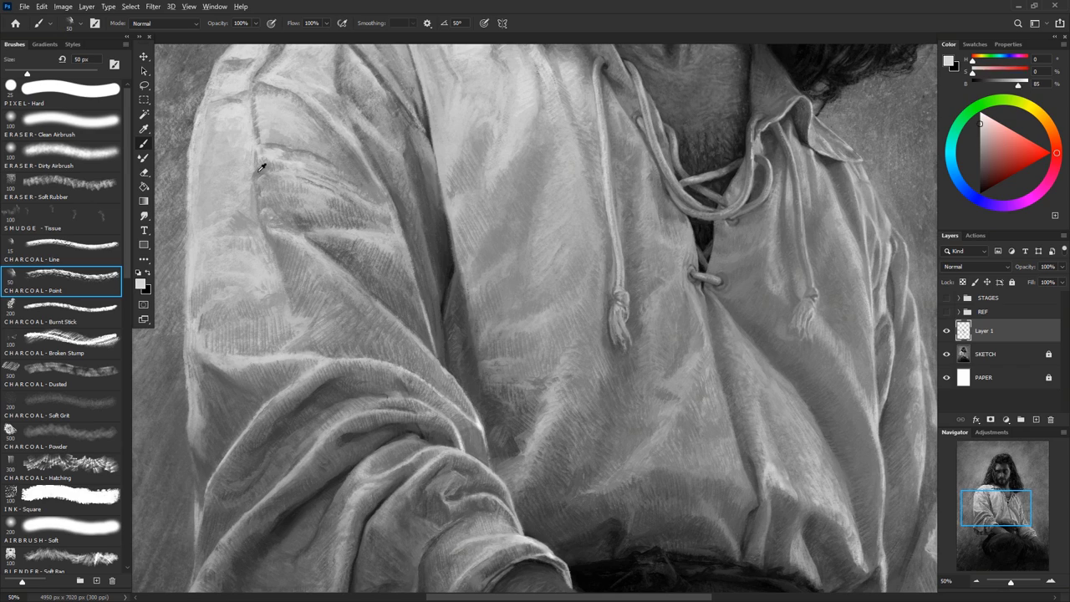
pyautogui.moveTo(268, 117)
pyautogui.mouseDown()
pyautogui.moveTo(198, 216)
pyautogui.moveTo(185, 296)
pyautogui.mouseUp()
pyautogui.keyDown('alt'); pyautogui.click(194, 326); pyautogui.keyUp('alt')
pyautogui.moveTo(197, 333); pyautogui.dragTo(201, 393)
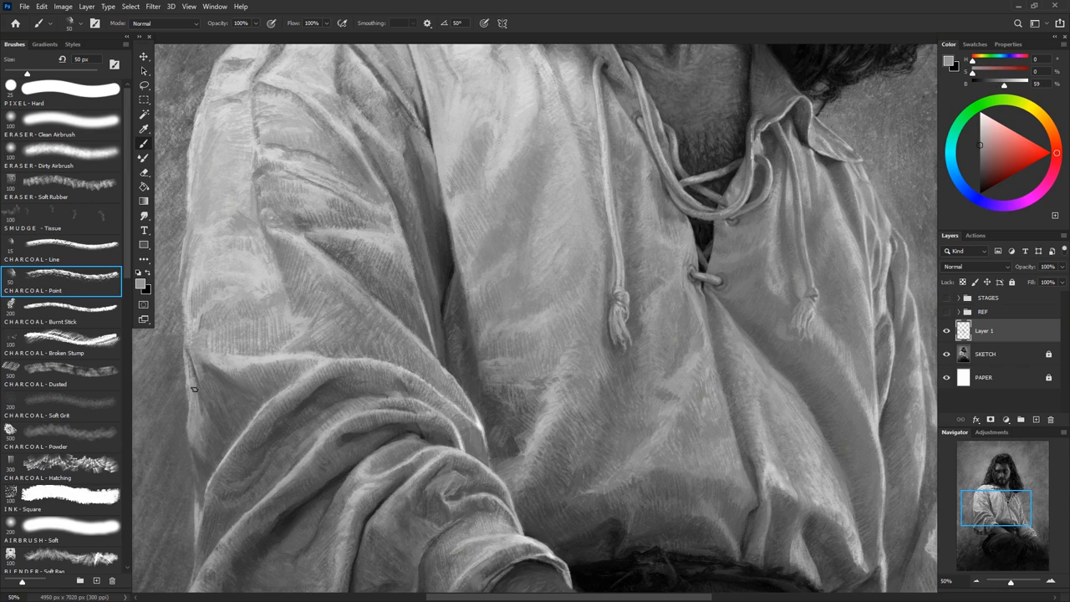
pyautogui.keyDown('alt'); pyautogui.click(206, 418); pyautogui.keyUp('alt')
# Sample light and mid greys along the sleeve, then brush light highlights below the collar
pyautogui.keyDown('alt'); pyautogui.click(285, 530); pyautogui.keyUp('alt')
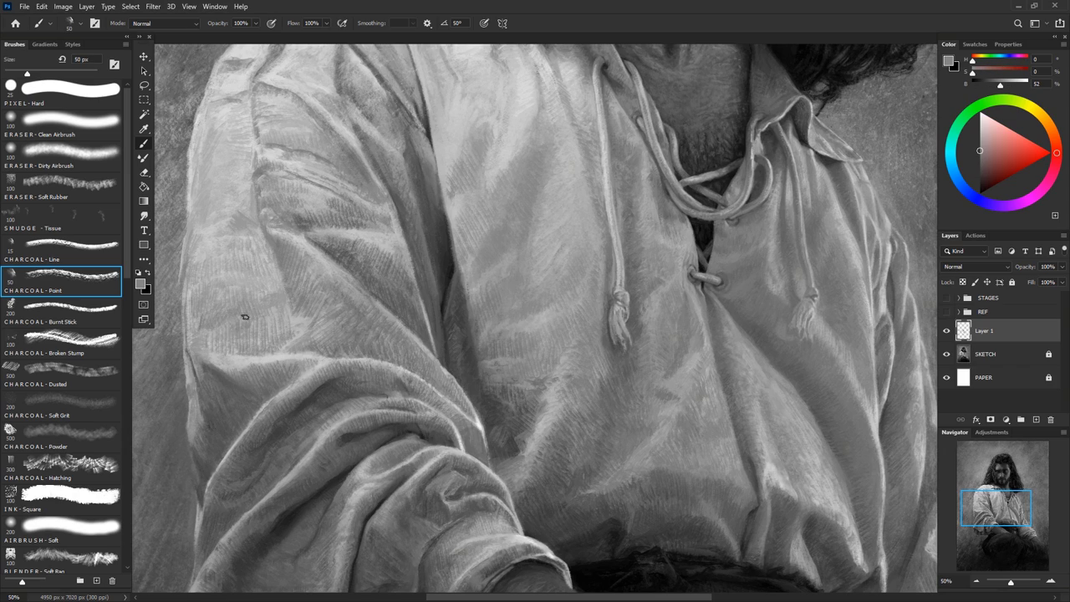
pyautogui.keyDown('alt'); pyautogui.click(214, 362); pyautogui.keyUp('alt')
pyautogui.keyDown('alt'); pyautogui.click(196, 372); pyautogui.keyUp('alt')
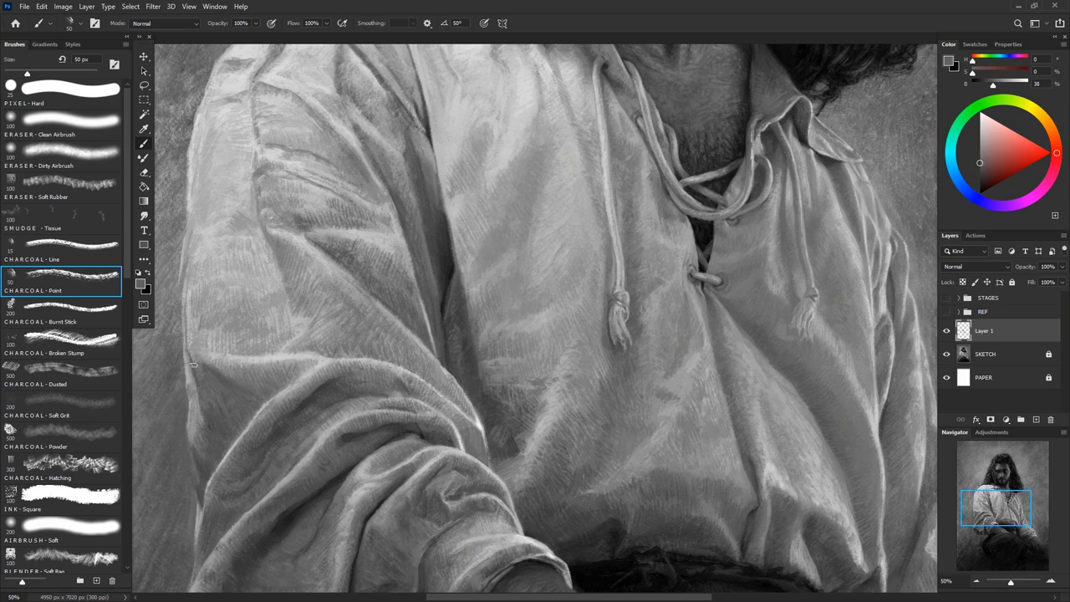
pyautogui.keyDown('alt'); pyautogui.click(192, 336); pyautogui.keyUp('alt')
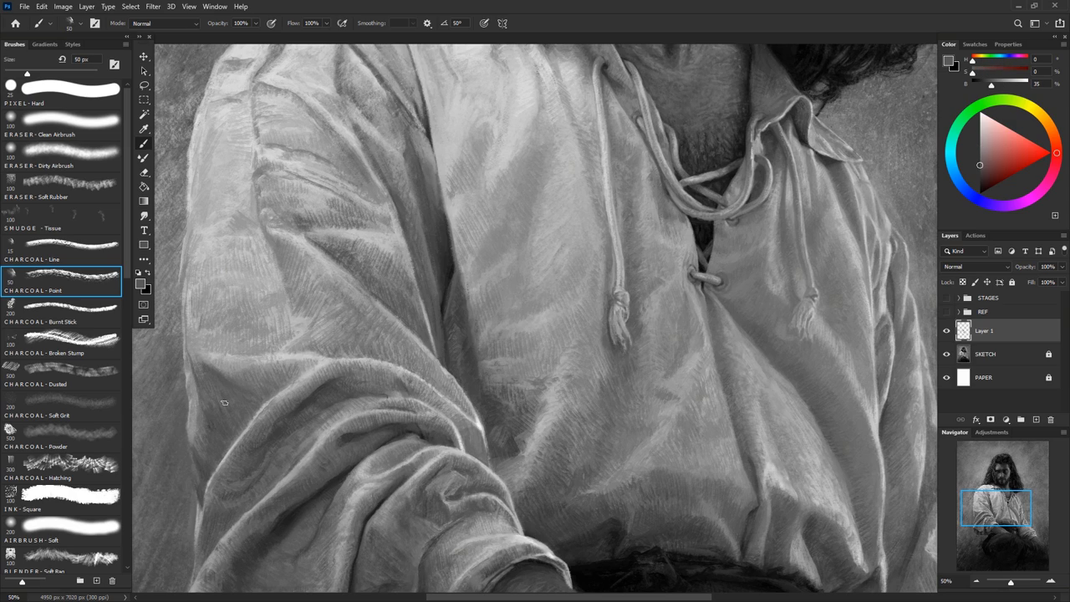
pyautogui.keyDown('alt'); pyautogui.click(190, 439); pyautogui.keyUp('alt')
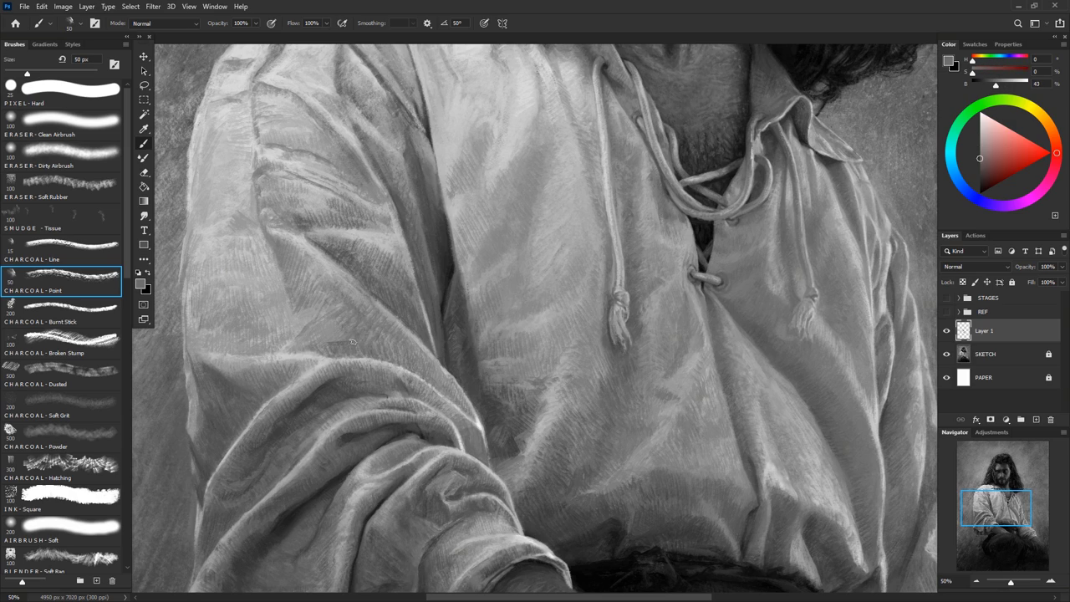
pyautogui.keyDown('alt'); pyautogui.click(398, 220); pyautogui.keyUp('alt')
pyautogui.keyDown('alt'); pyautogui.click(386, 249); pyautogui.keyUp('alt')
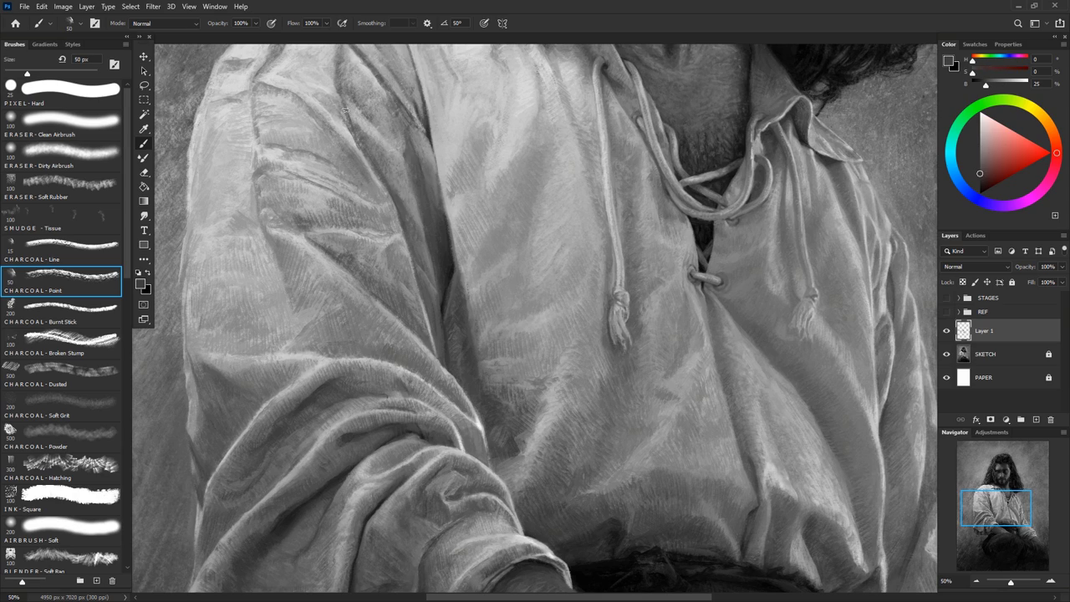
pyautogui.keyDown('alt'); pyautogui.click(433, 191); pyautogui.keyUp('alt')
pyautogui.moveTo(474, 125)
pyautogui.mouseDown()
pyautogui.moveTo(443, 101)
pyautogui.moveTo(469, 88)
pyautogui.moveTo(494, 109)
pyautogui.mouseUp()
pyautogui.keyDown('alt'); pyautogui.click(496, 168); pyautogui.keyUp('alt')
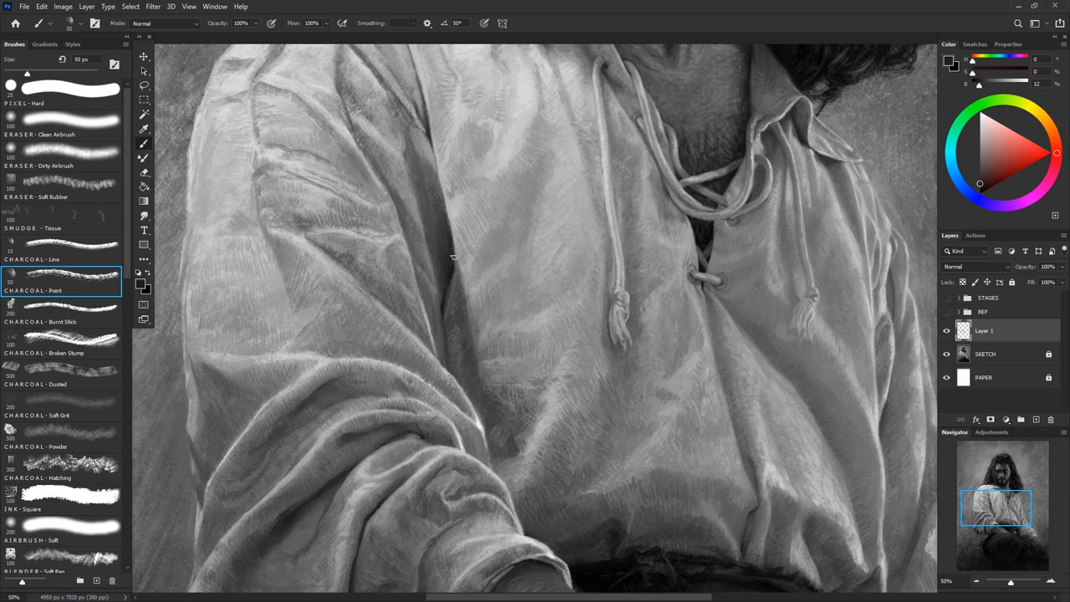
# Resample dark, mid and bright highlight greys across the sleeve to fine-tune the colour
pyautogui.keyDown('alt'); pyautogui.click(417, 196); pyautogui.keyUp('alt')
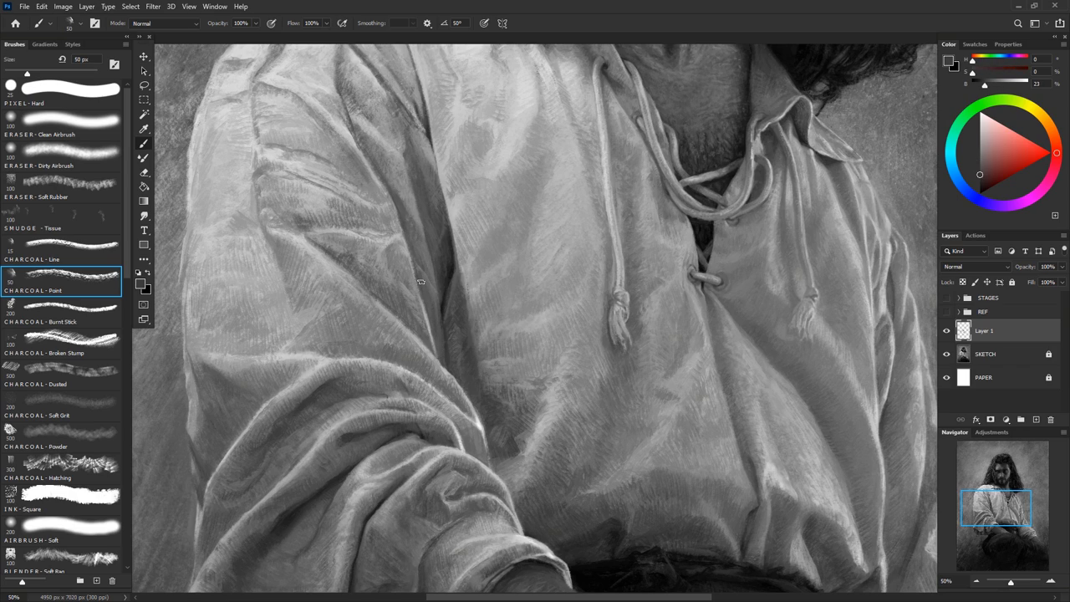
pyautogui.keyDown('alt'); pyautogui.click(376, 175); pyautogui.keyUp('alt')
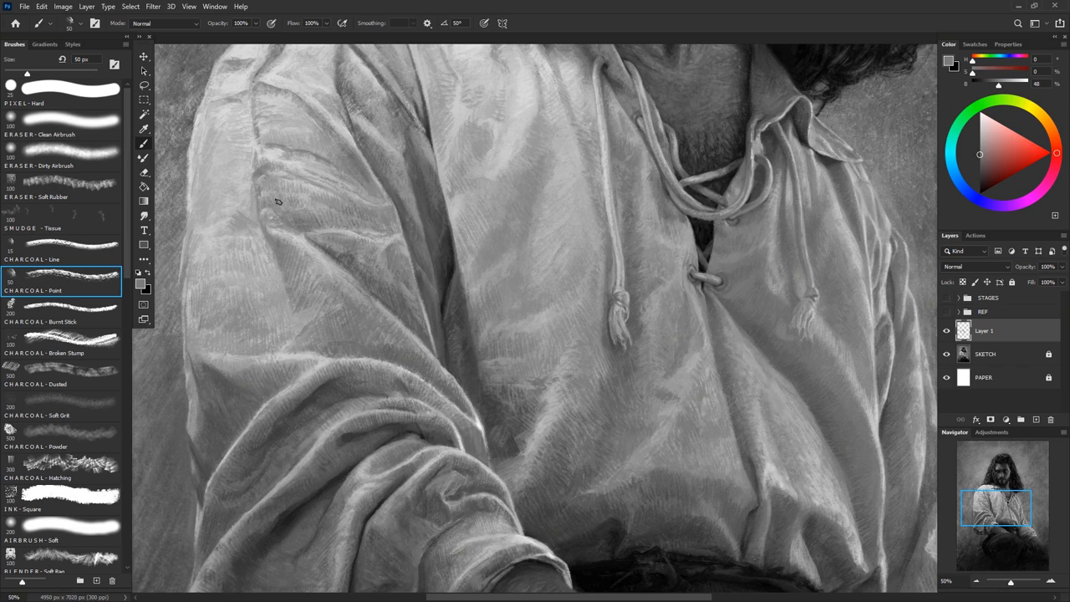
pyautogui.keyDown('alt'); pyautogui.click(241, 241); pyautogui.keyUp('alt')
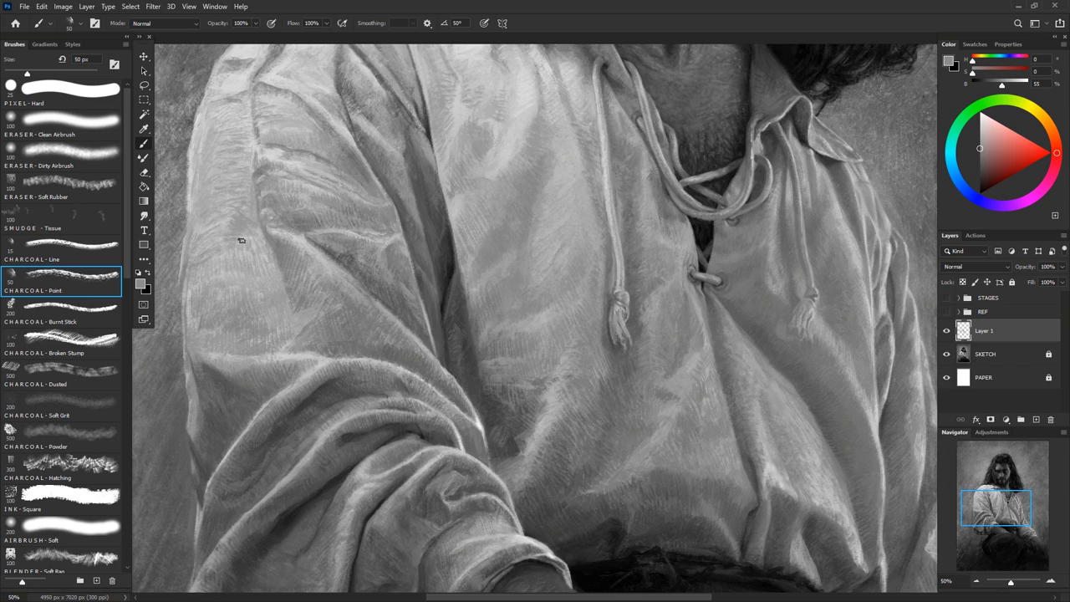
pyautogui.keyDown('alt'); pyautogui.click(283, 227); pyautogui.keyUp('alt')
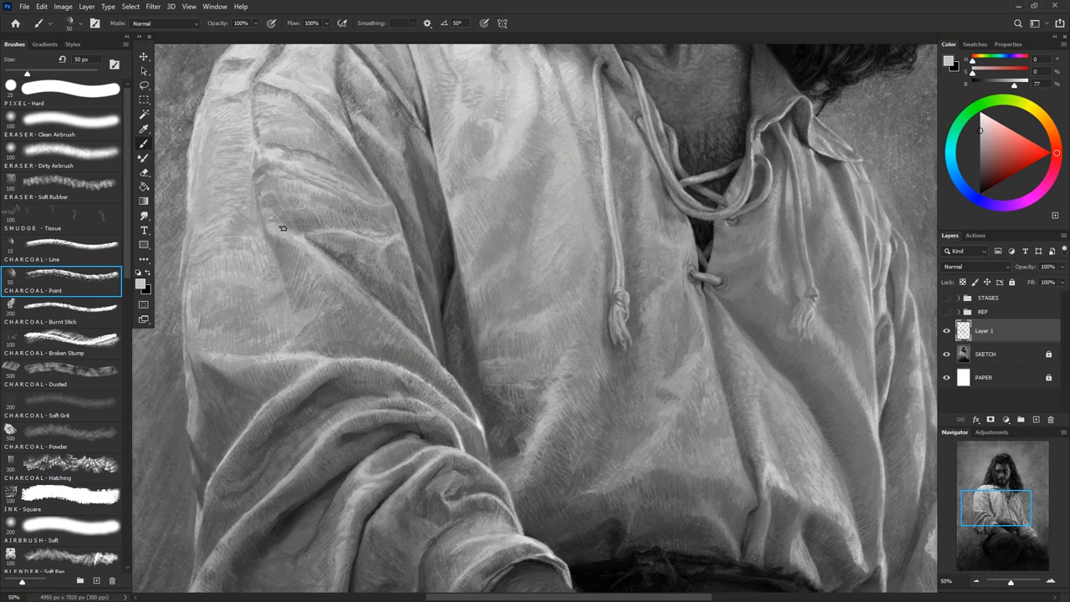
pyautogui.keyDown('alt'); pyautogui.click(200, 104); pyautogui.keyUp('alt')
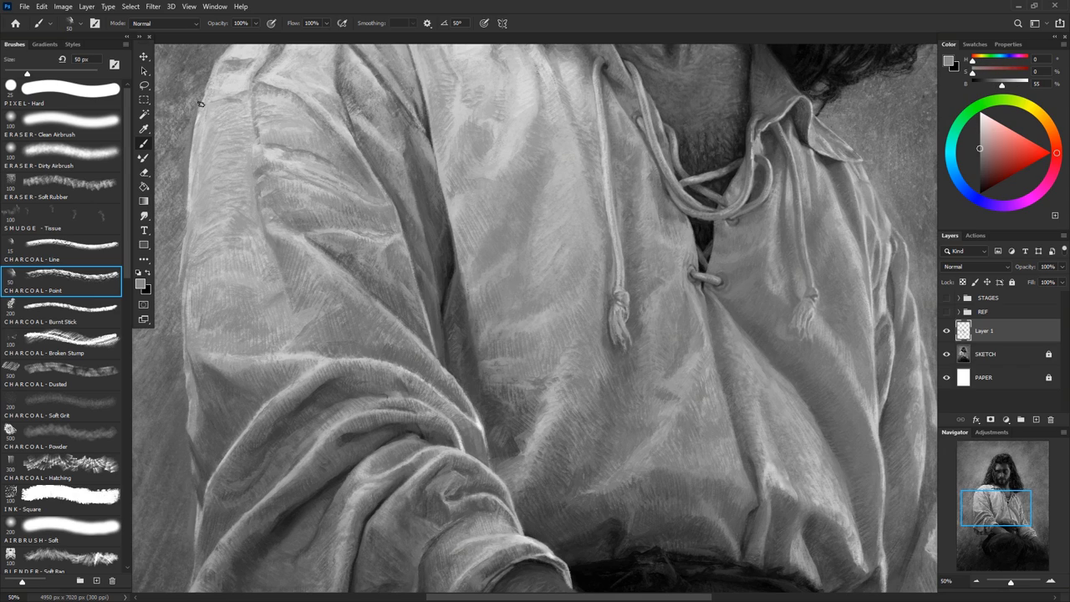
pyautogui.keyDown('alt'); pyautogui.click(287, 156); pyautogui.keyUp('alt')
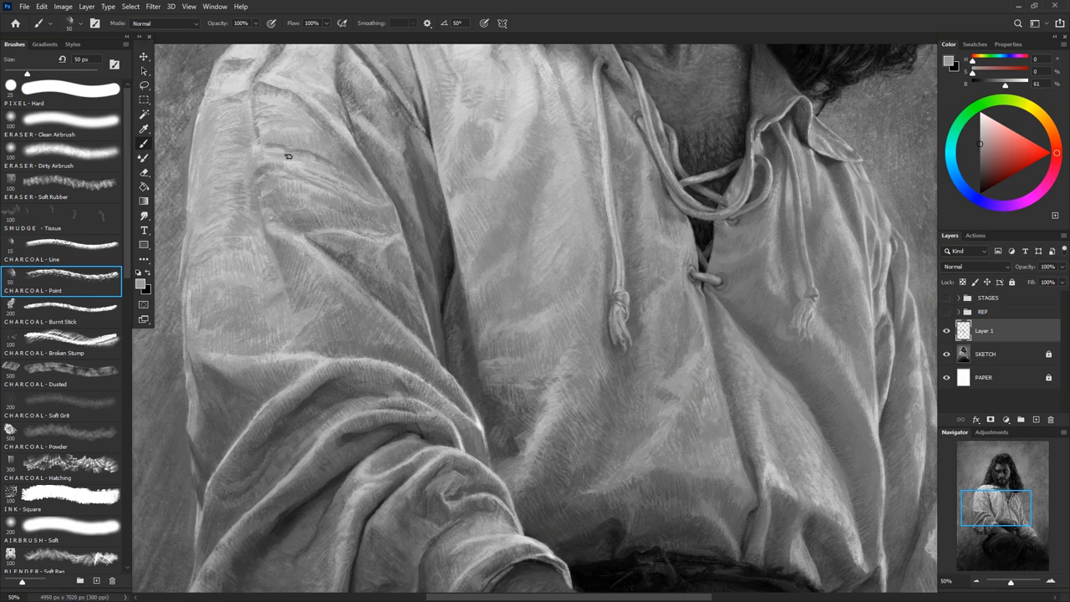
pyautogui.keyDown('alt'); pyautogui.click(297, 265); pyautogui.keyUp('alt')
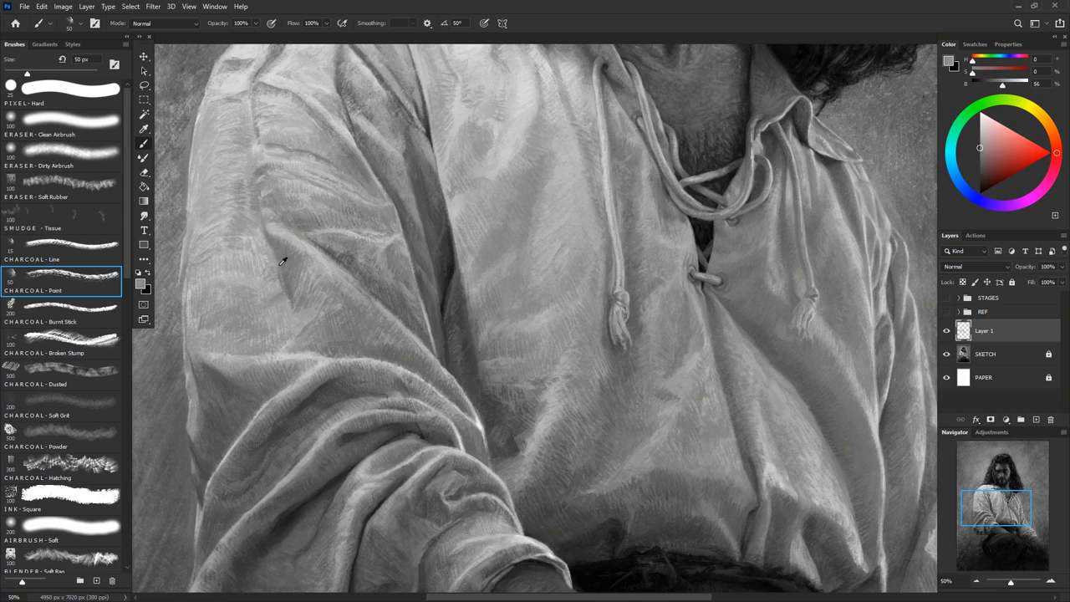
pyautogui.keyDown('alt'); pyautogui.click(279, 276); pyautogui.keyUp('alt')
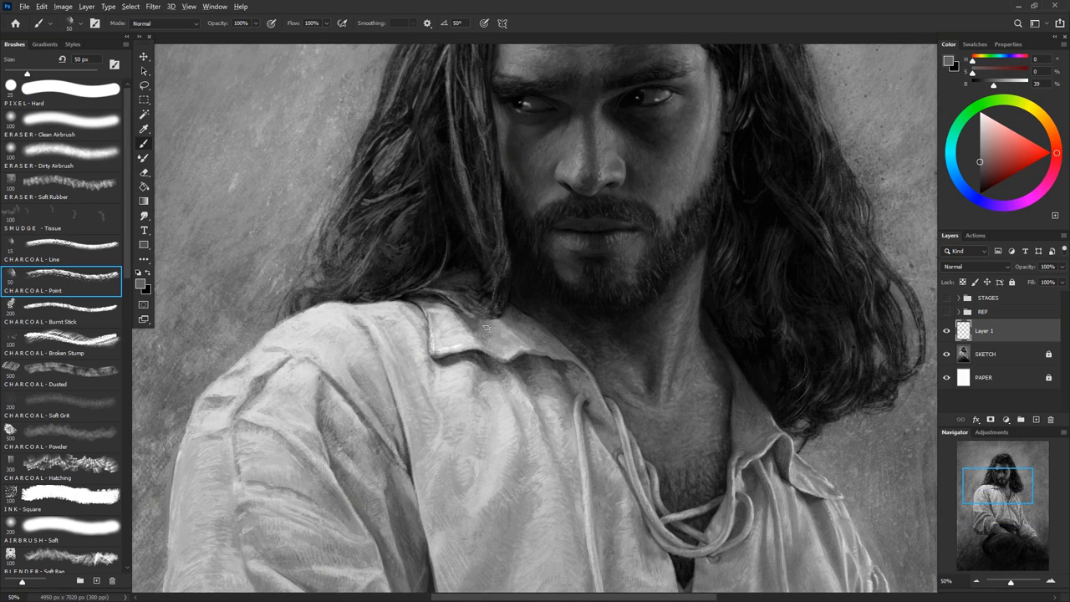
# Eyedrop light and shadow greys from the shirt, settle on a light tone, and shrink the brush to 30 px
pyautogui.keyDown('alt'); pyautogui.click(529, 341); pyautogui.keyUp('alt')
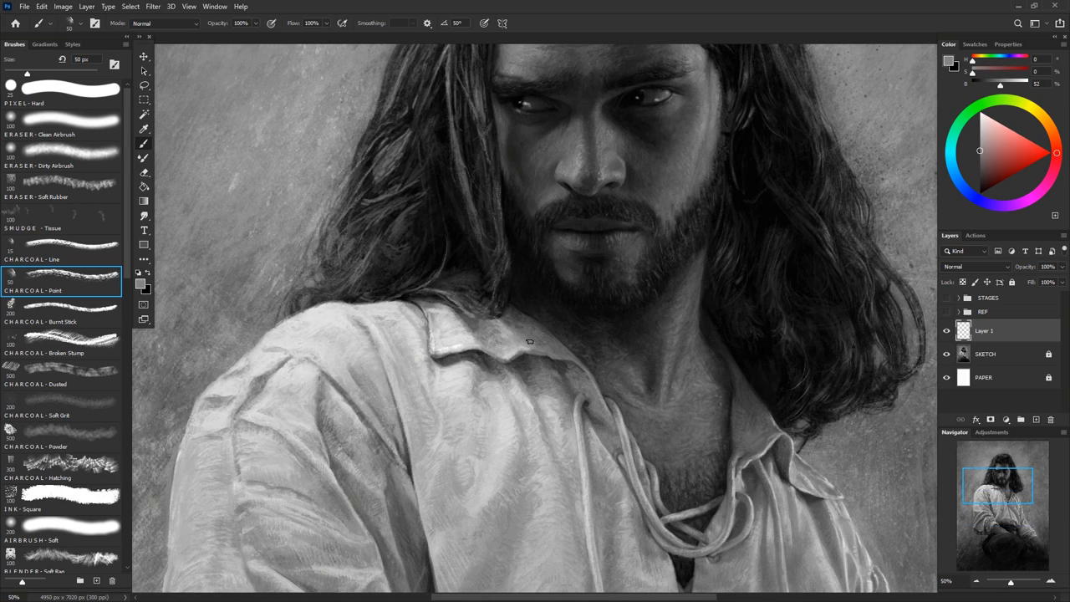
pyautogui.keyDown('alt'); pyautogui.click(470, 389); pyautogui.keyUp('alt')
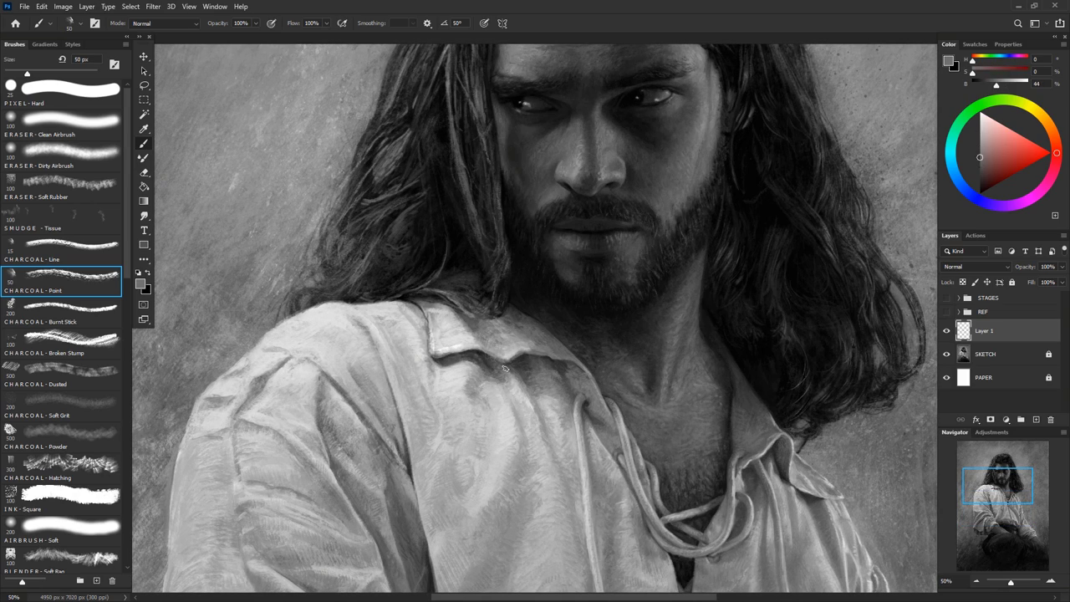
pyautogui.keyDown('alt'); pyautogui.click(439, 366); pyautogui.keyUp('alt')
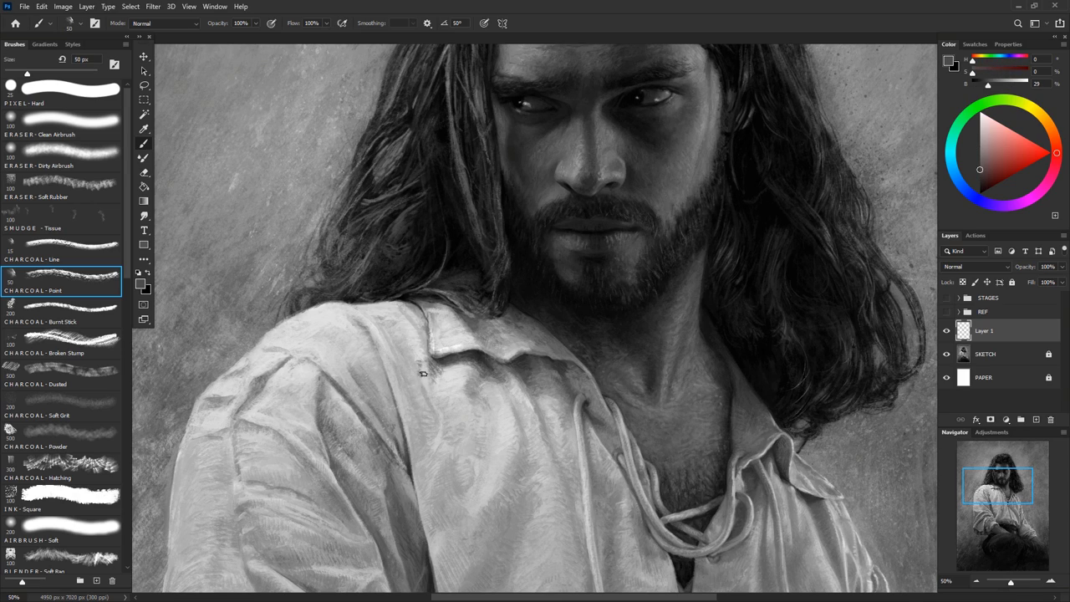
pyautogui.keyDown('alt'); pyautogui.click(449, 391); pyautogui.keyUp('alt')
pyautogui.keyDown('alt'); pyautogui.click(359, 327); pyautogui.keyUp('alt')
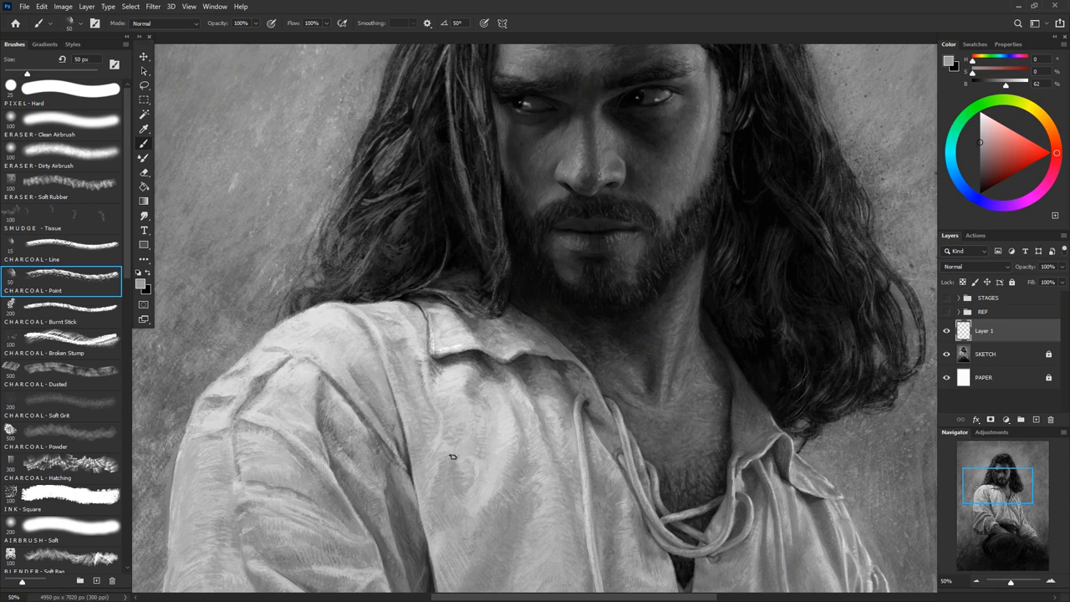
pyautogui.press('[')
pyautogui.press('[')
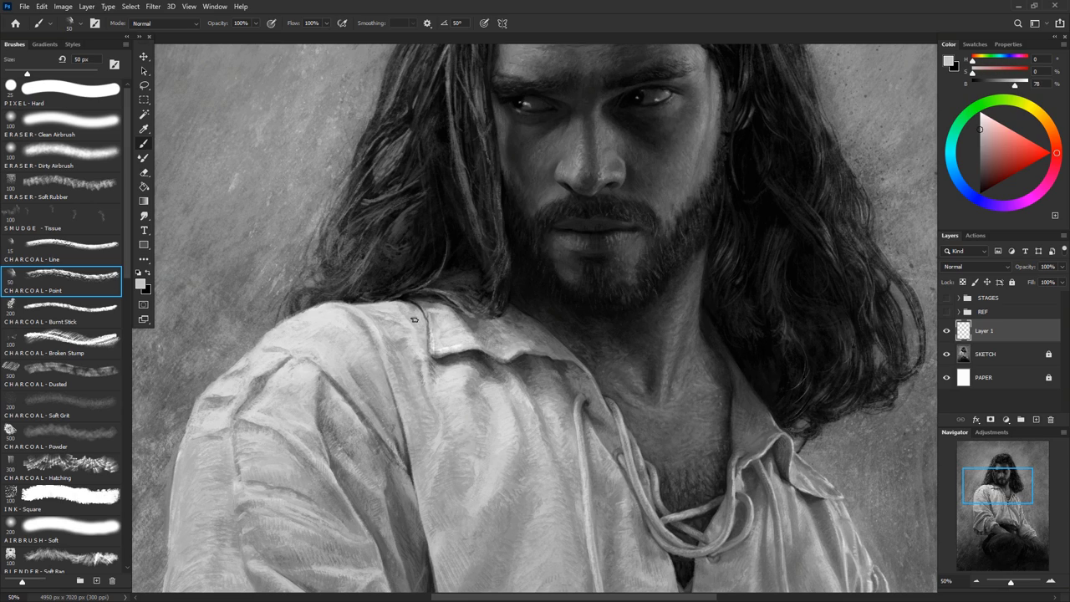
# Sample dark shirt tones and paint dark charcoal strokes along the shirt fold
pyautogui.keyDown('alt'); pyautogui.click(445, 351); pyautogui.keyUp('alt')
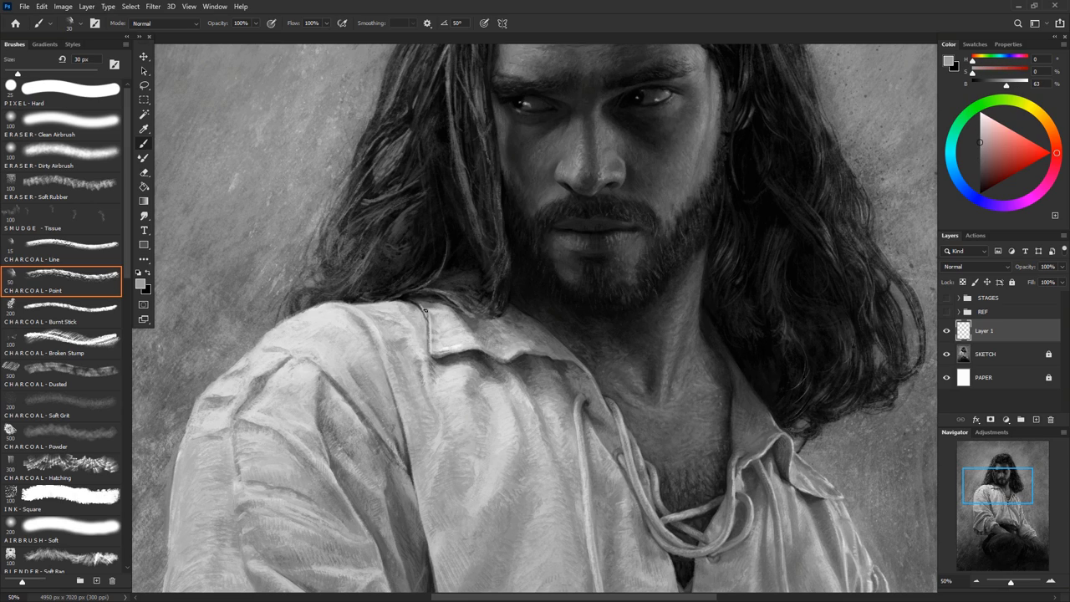
pyautogui.keyDown('alt'); pyautogui.click(456, 314); pyautogui.keyUp('alt')
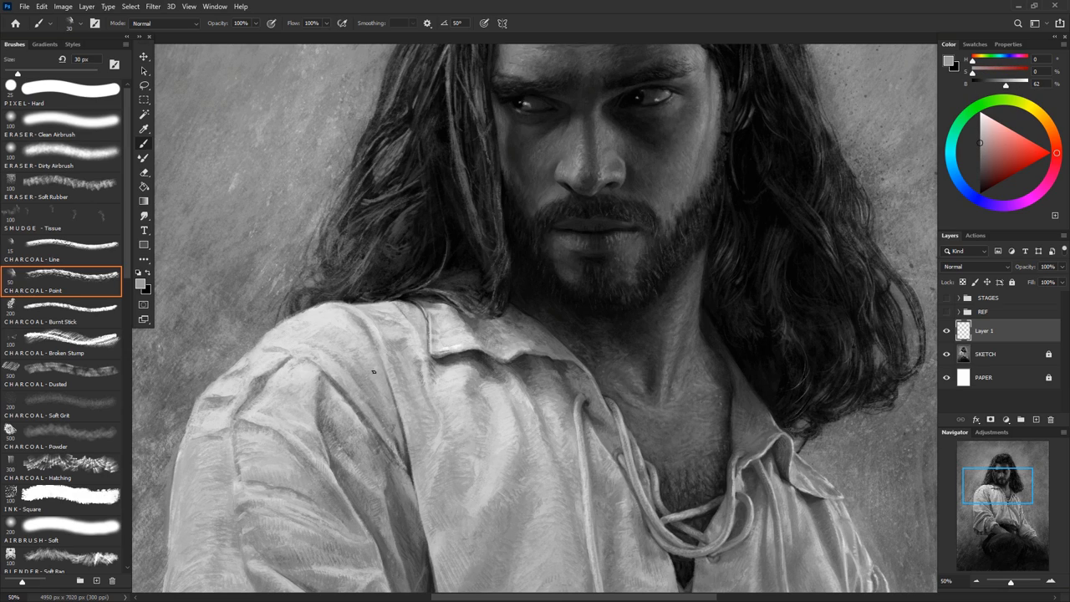
pyautogui.keyDown('alt'); pyautogui.click(387, 394); pyautogui.keyUp('alt')
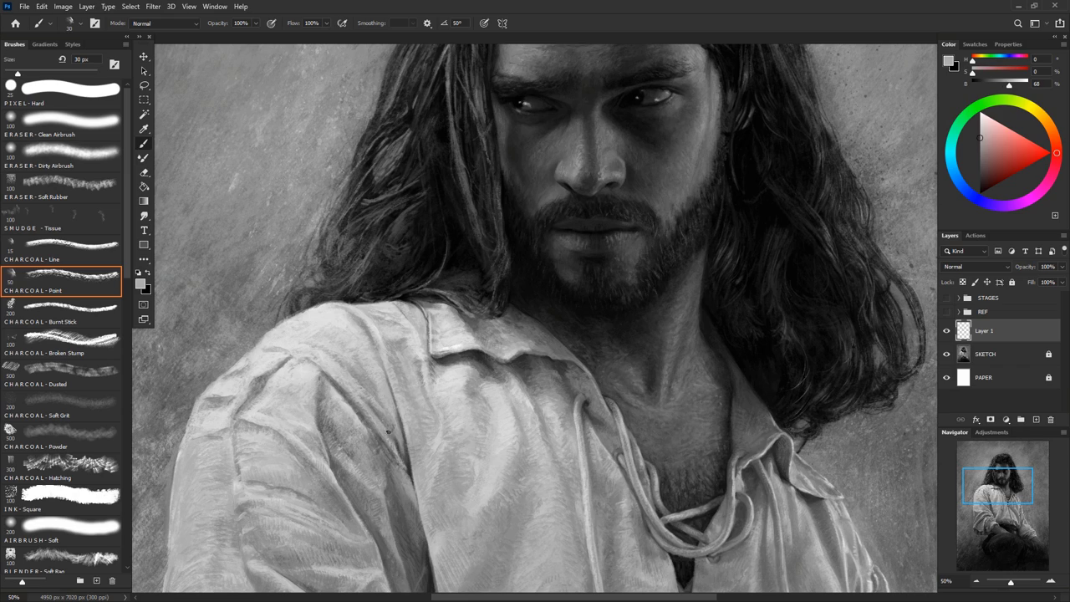
pyautogui.keyDown('alt'); pyautogui.click(333, 443); pyautogui.keyUp('alt')
pyautogui.moveTo(317, 373); pyautogui.dragTo(324, 425)
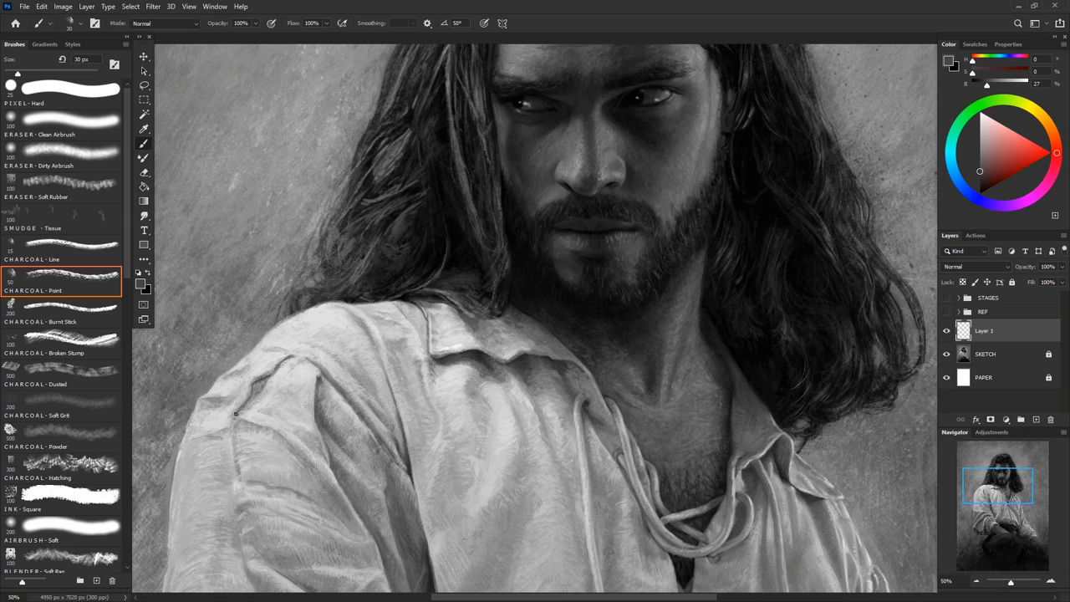
pyautogui.keyDown('alt'); pyautogui.click(342, 449); pyautogui.keyUp('alt')
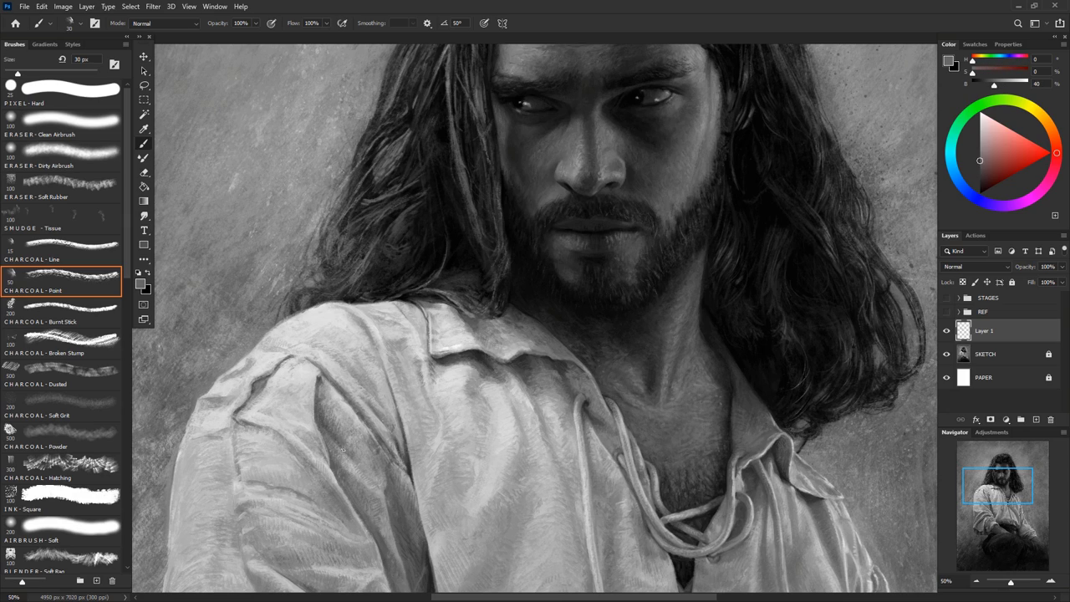
pyautogui.moveTo(334, 369); pyautogui.dragTo(351, 383)
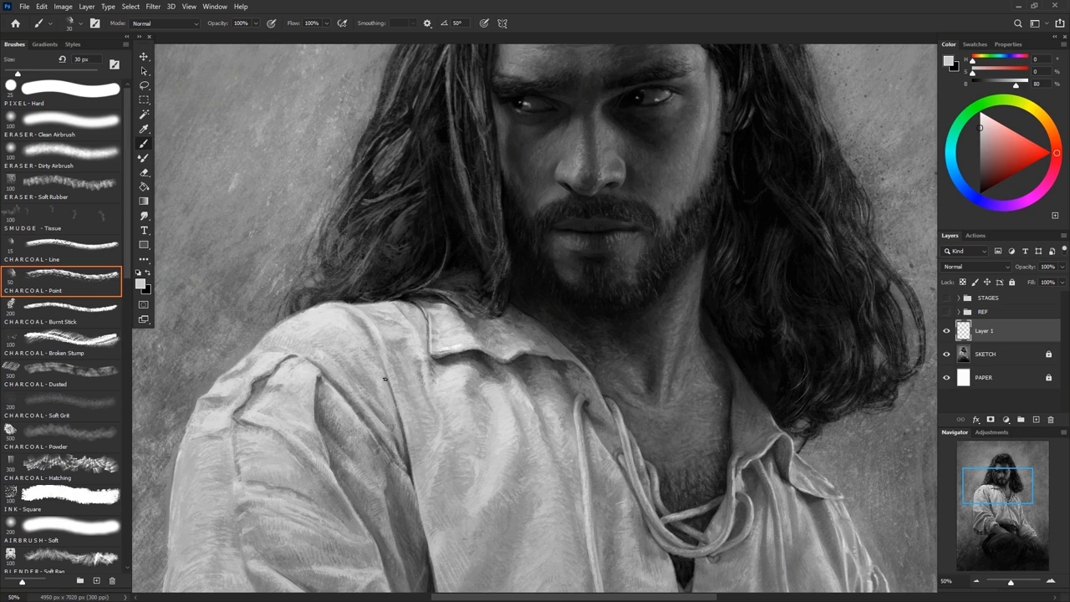
# Sample light and mid-light tones across the shoulder and upper sleeve
pyautogui.keyDown('alt'); pyautogui.click(288, 316); pyautogui.keyUp('alt')
pyautogui.keyDown('alt'); pyautogui.click(248, 376); pyautogui.keyUp('alt')
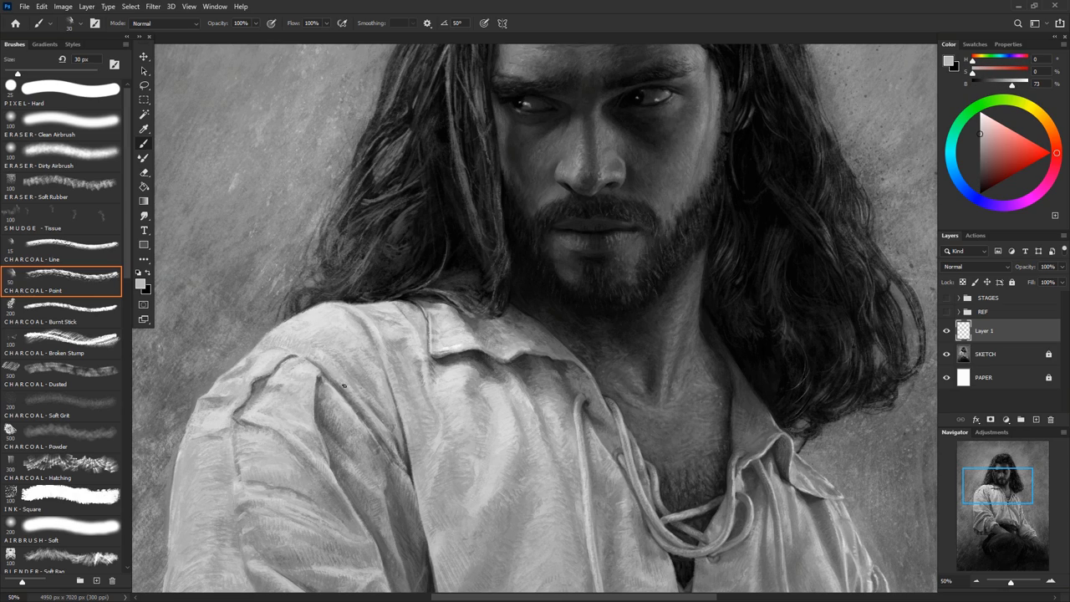
pyautogui.keyDown('alt'); pyautogui.click(211, 436); pyautogui.keyUp('alt')
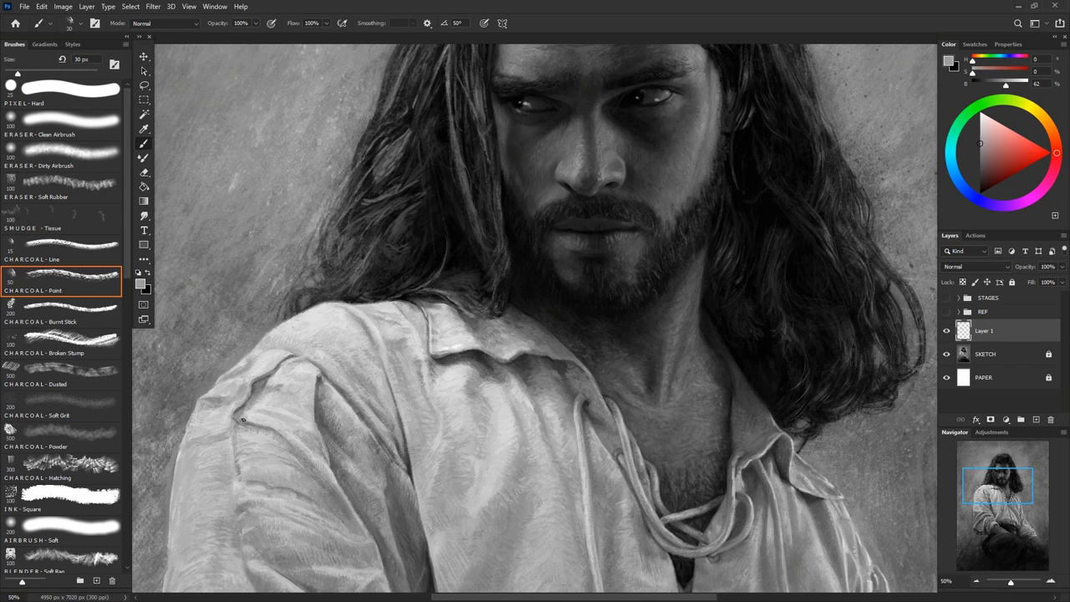
pyautogui.keyDown('alt'); pyautogui.click(234, 420); pyautogui.keyUp('alt')
pyautogui.keyDown('alt'); pyautogui.click(275, 414); pyautogui.keyUp('alt')
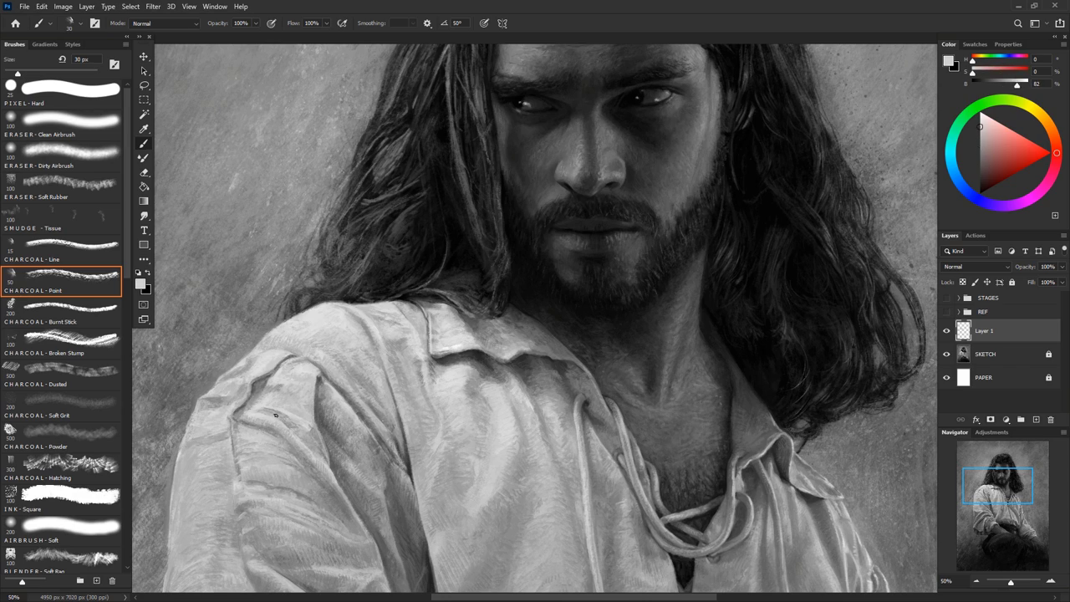
pyautogui.keyDown('alt'); pyautogui.click(242, 406); pyautogui.keyUp('alt')
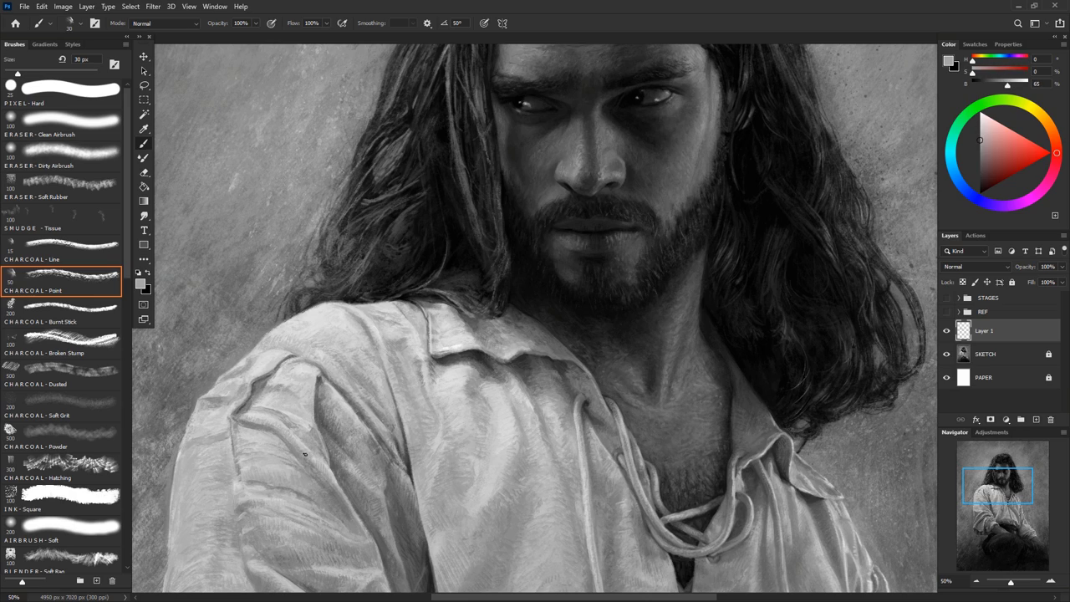
pyautogui.keyDown('alt'); pyautogui.click(300, 363); pyautogui.keyUp('alt')
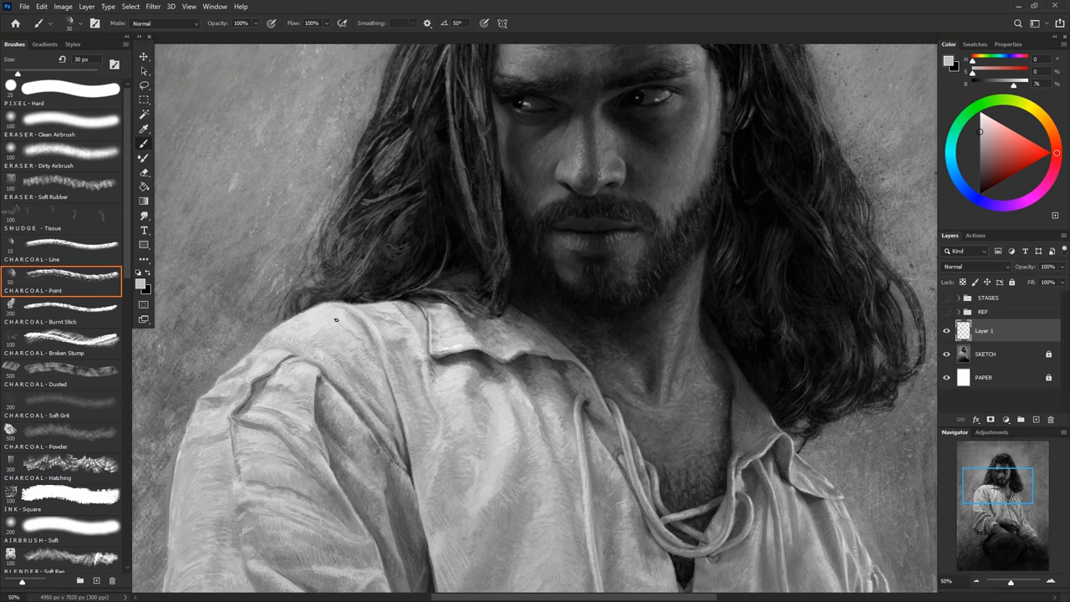
# Alternate between darker shadow and lighter shirt tones to match the sleeve folds
pyautogui.keyDown('alt'); pyautogui.click(328, 441); pyautogui.keyUp('alt')
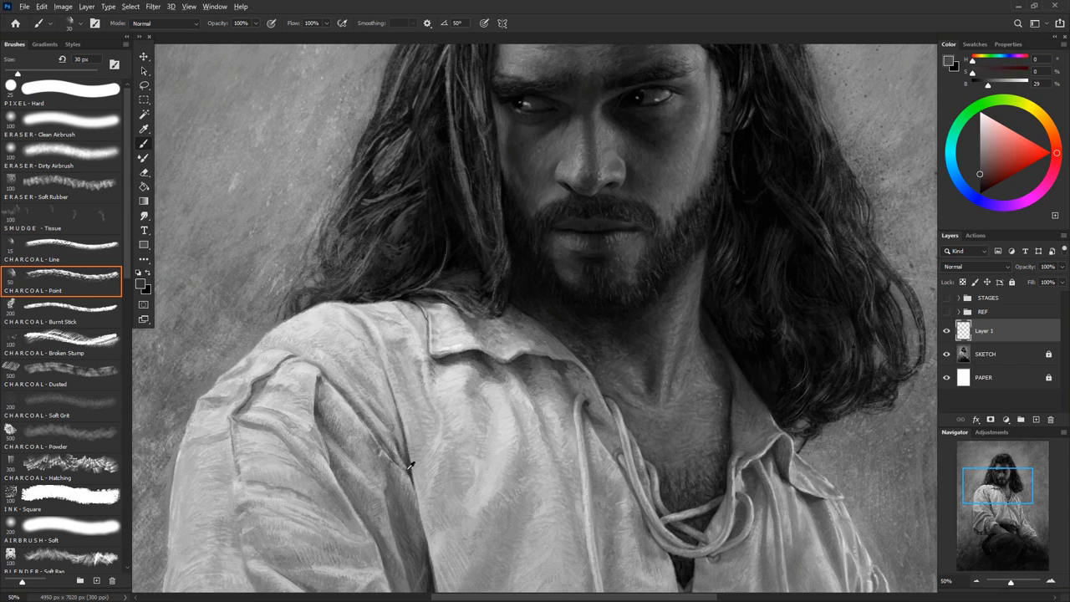
pyautogui.keyDown('alt'); pyautogui.click(337, 383); pyautogui.keyUp('alt')
pyautogui.keyDown('alt'); pyautogui.click(316, 409); pyautogui.keyUp('alt')
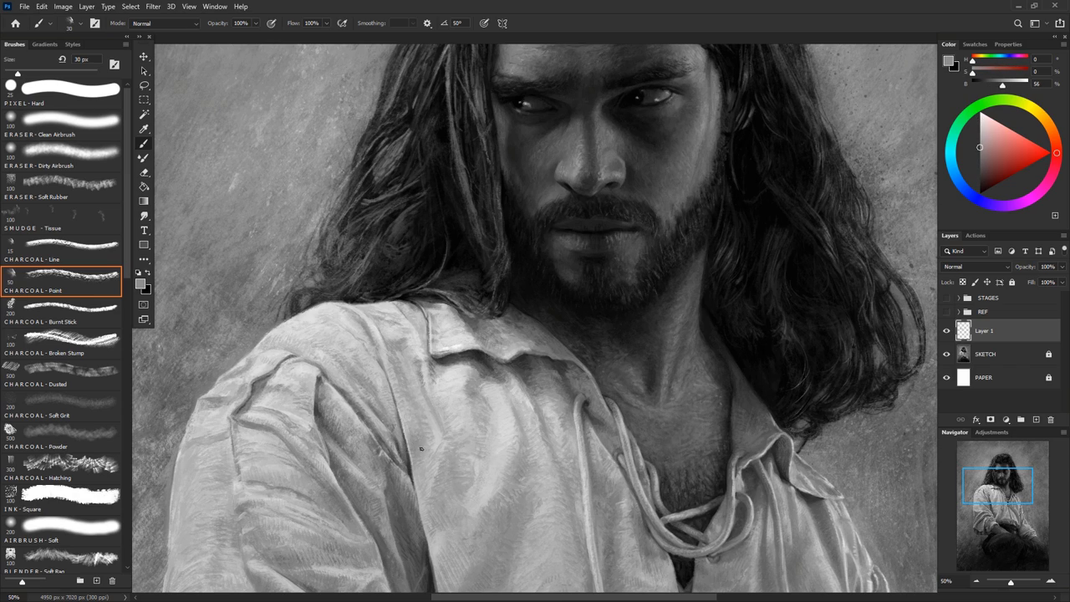
pyautogui.keyDown('alt'); pyautogui.click(372, 325); pyautogui.keyUp('alt')
pyautogui.keyDown('alt'); pyautogui.click(321, 422); pyautogui.keyUp('alt')
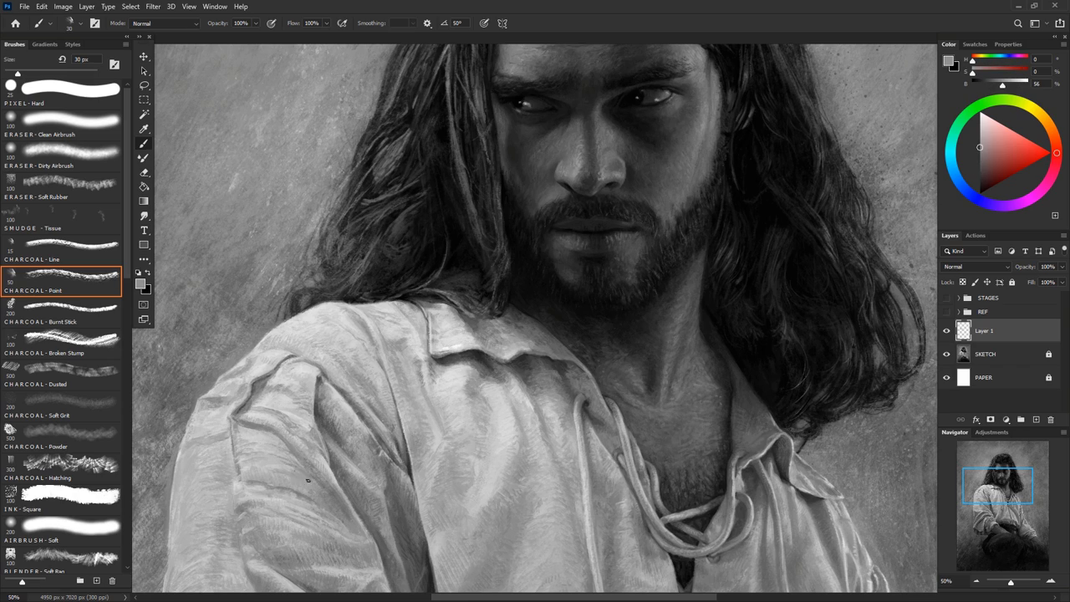
pyautogui.keyDown('alt'); pyautogui.click(379, 404); pyautogui.keyUp('alt')
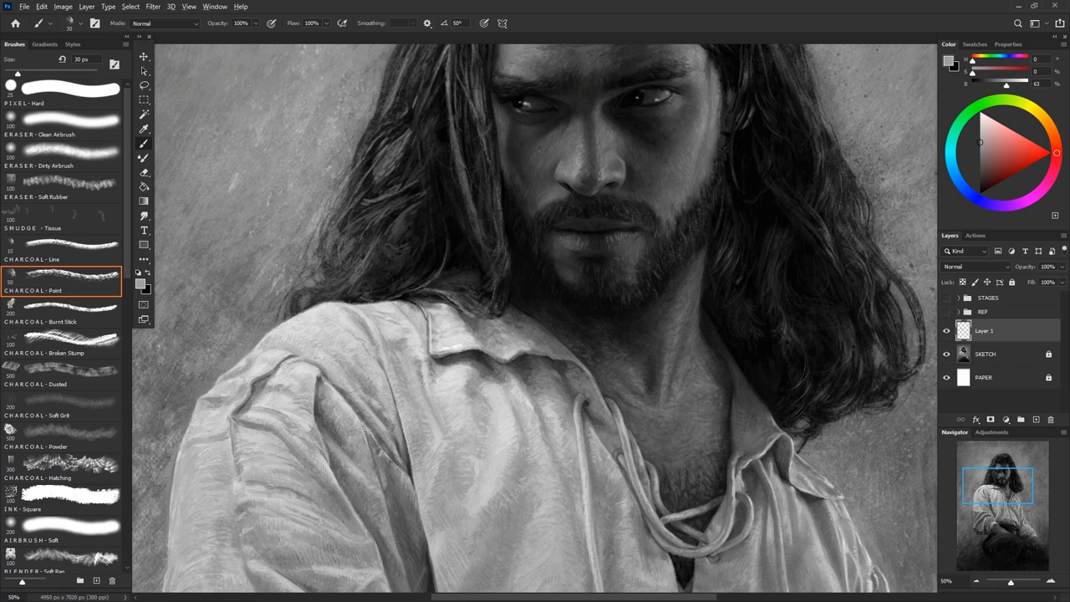
pyautogui.keyDown('alt'); pyautogui.click(362, 330); pyautogui.keyUp('alt')
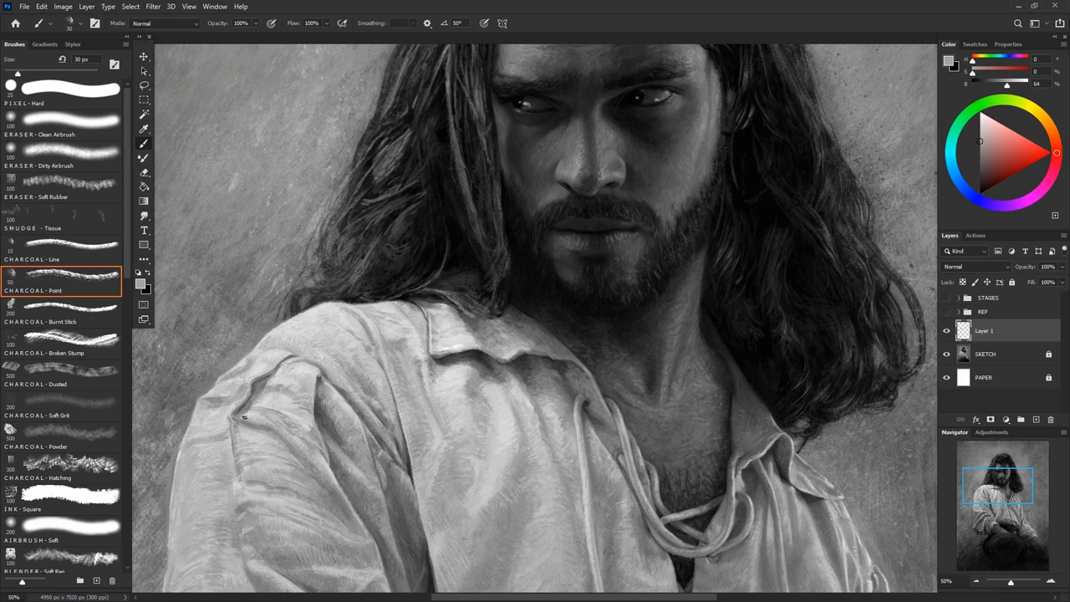
pyautogui.keyDown('alt'); pyautogui.click(207, 403); pyautogui.keyUp('alt')
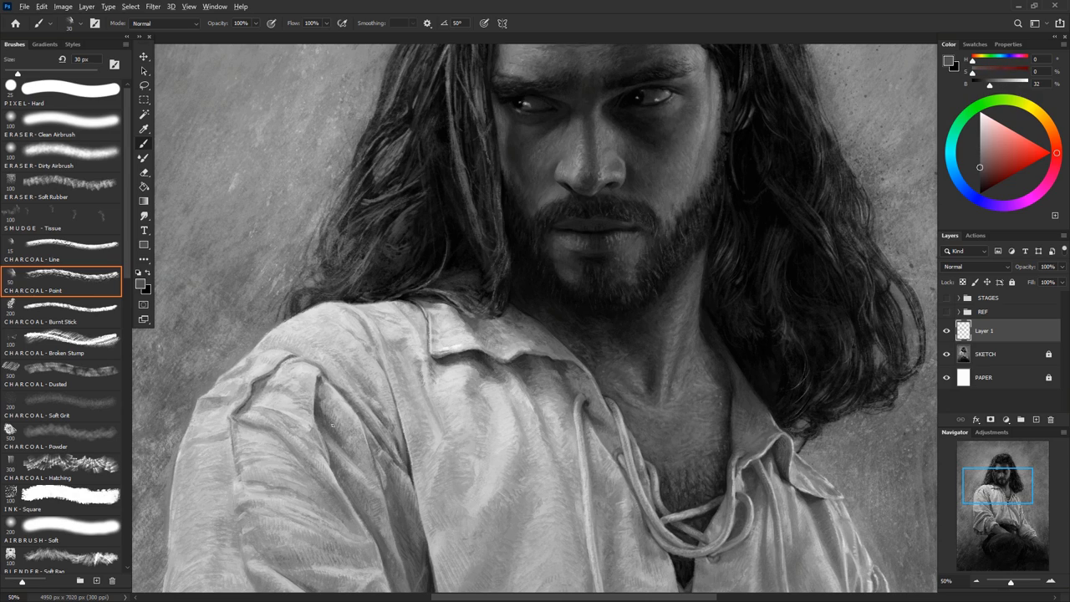
pyautogui.keyDown('alt'); pyautogui.click(329, 410); pyautogui.keyUp('alt')
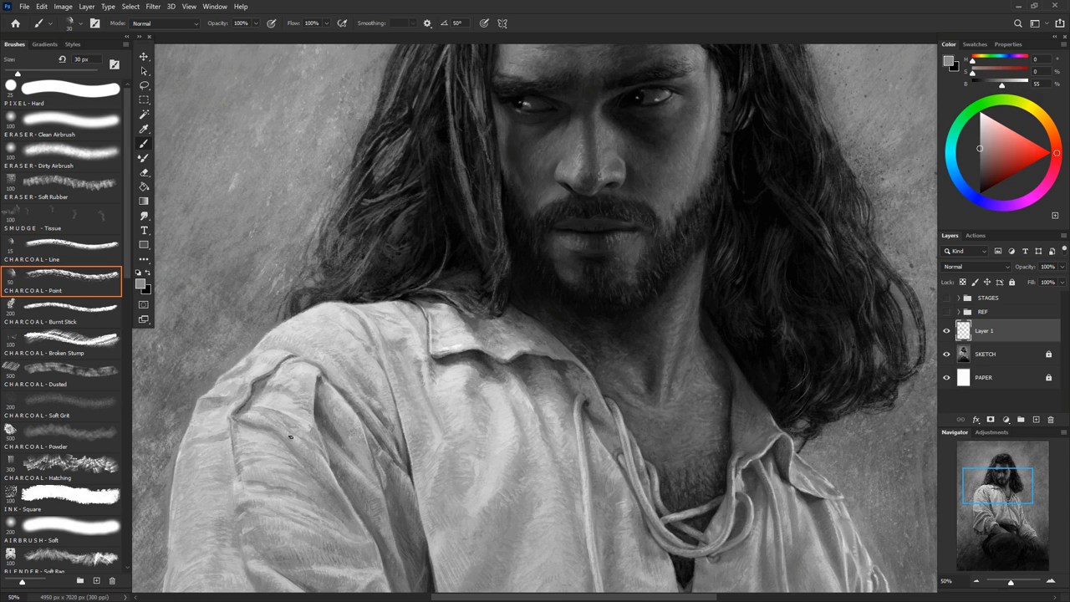
pyautogui.keyDown('alt'); pyautogui.click(299, 458); pyautogui.keyUp('alt')
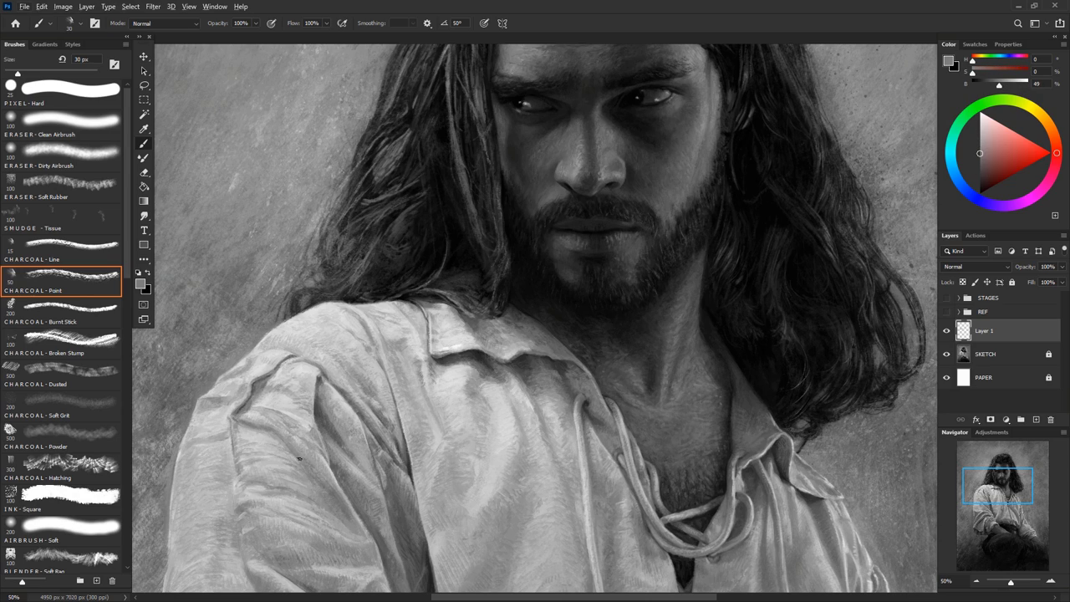
pyautogui.keyDown('alt'); pyautogui.click(353, 519); pyautogui.keyUp('alt')
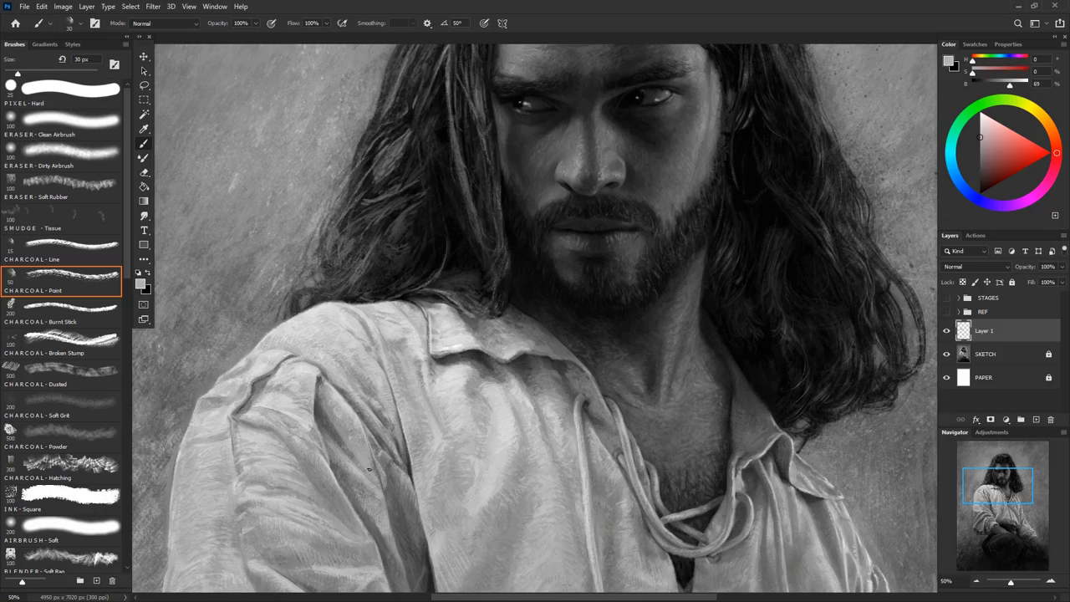